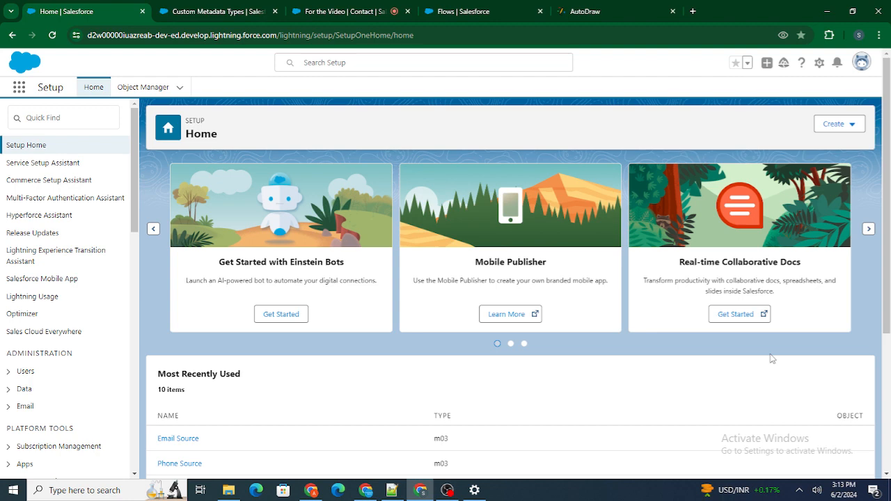
Step: Switch to AutoDraw and review the sketched flow diagram of input form, choice screen, decisions, and find or create outcomes
{"action": "left_click", "coordinate": [618, 7]}
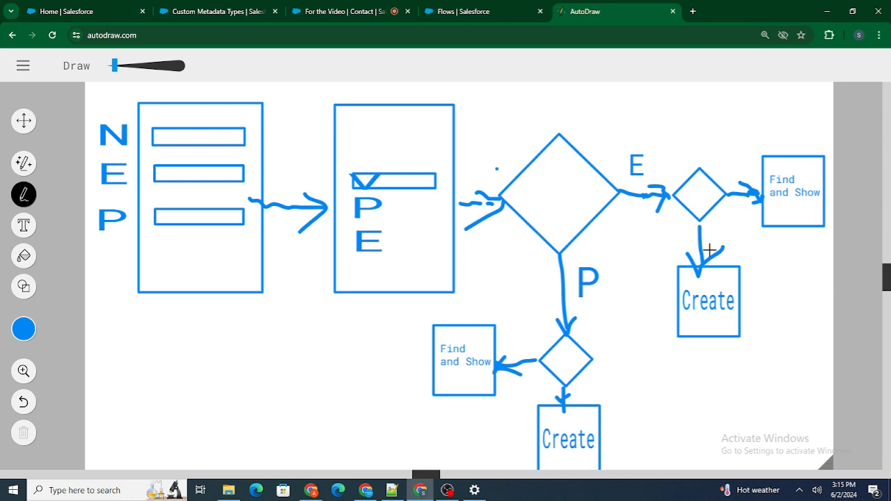
{"action": "left_click", "coordinate": [24, 120]}
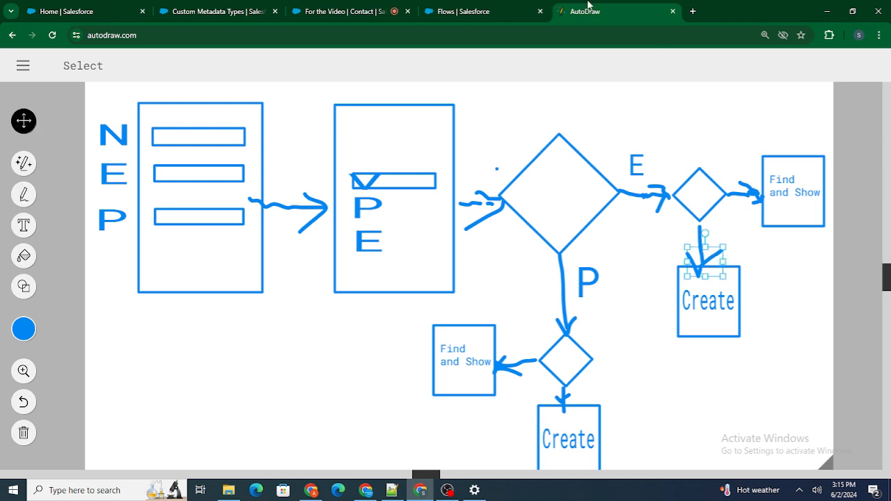
{"action": "left_click", "coordinate": [497, 11]}
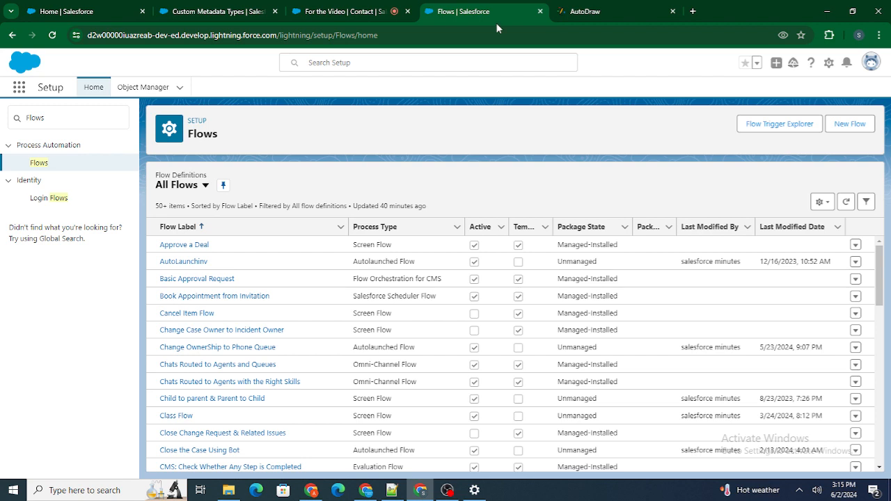
{"action": "left_click", "coordinate": [593, 11]}
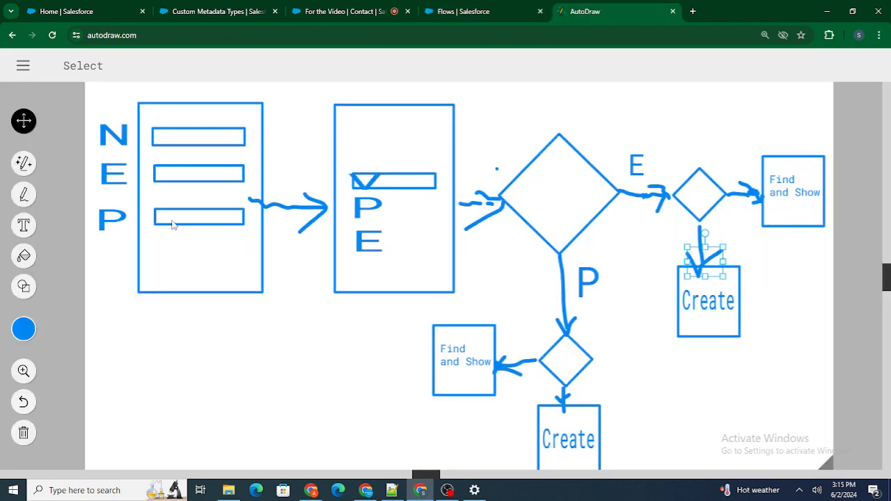
Step: Switch to the Salesforce Flows setup page, create a new Screen Flow, and set its canvas to the Free-Form layout
{"action": "left_click", "coordinate": [522, 8]}
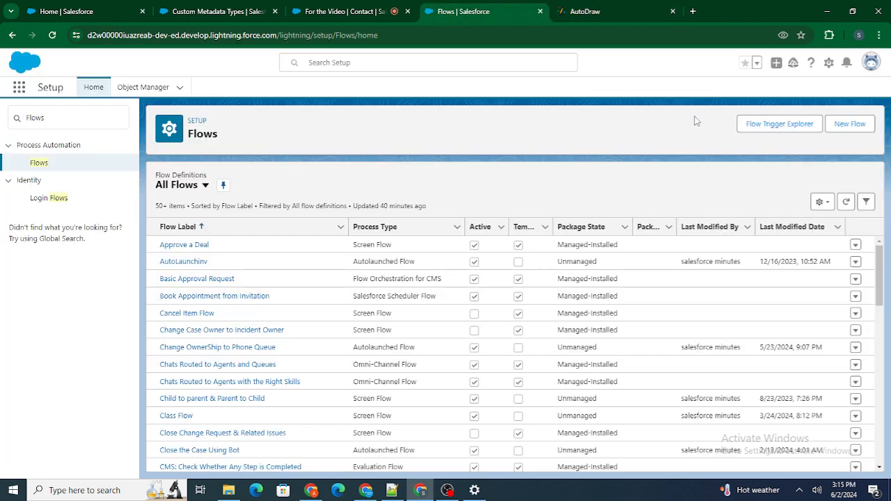
{"action": "left_click", "coordinate": [851, 125]}
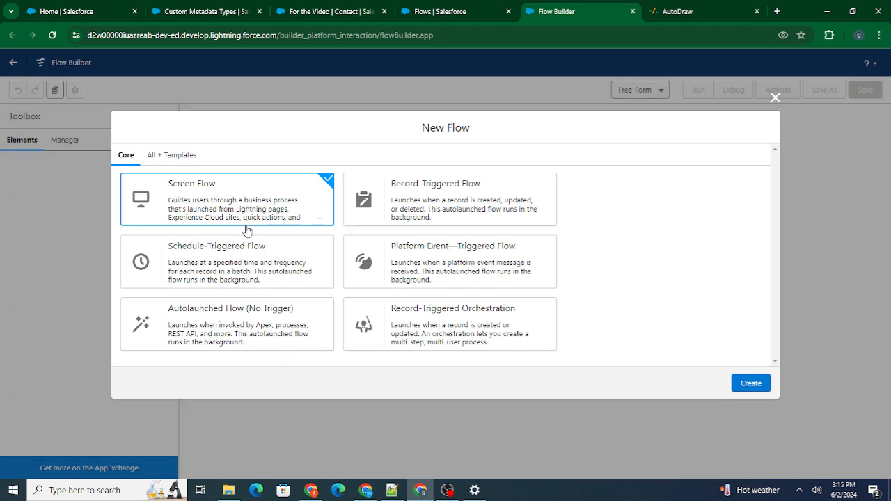
{"action": "left_click", "coordinate": [684, 8]}
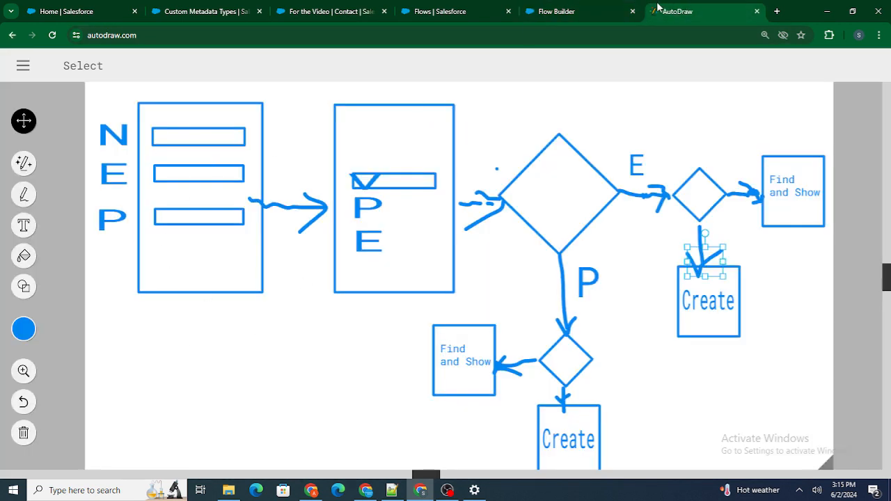
{"action": "left_click", "coordinate": [578, 11]}
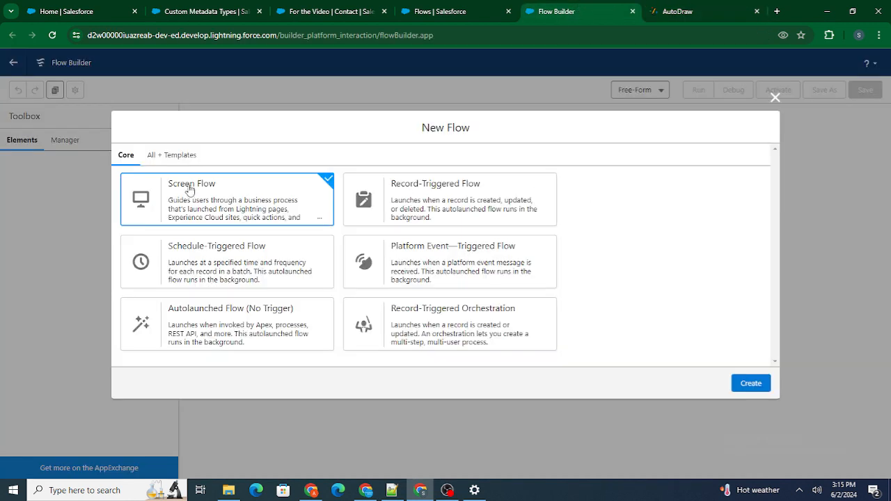
{"action": "left_click", "coordinate": [752, 383]}
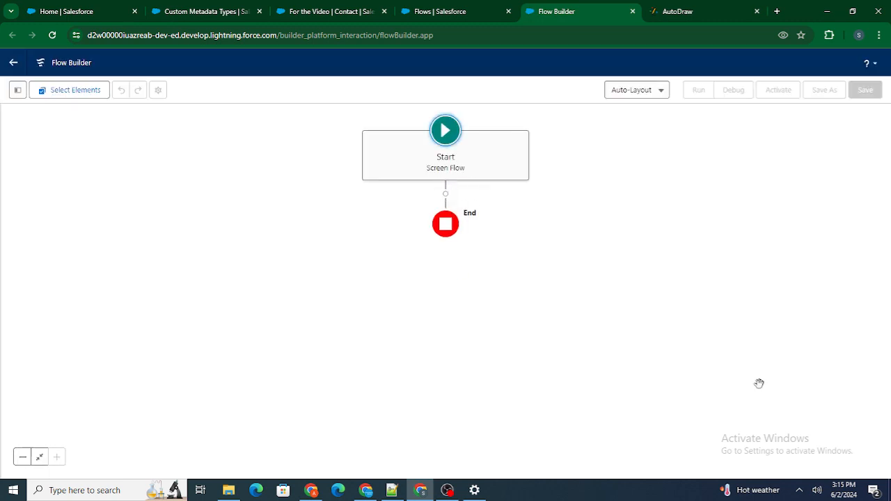
{"action": "left_click", "coordinate": [640, 90]}
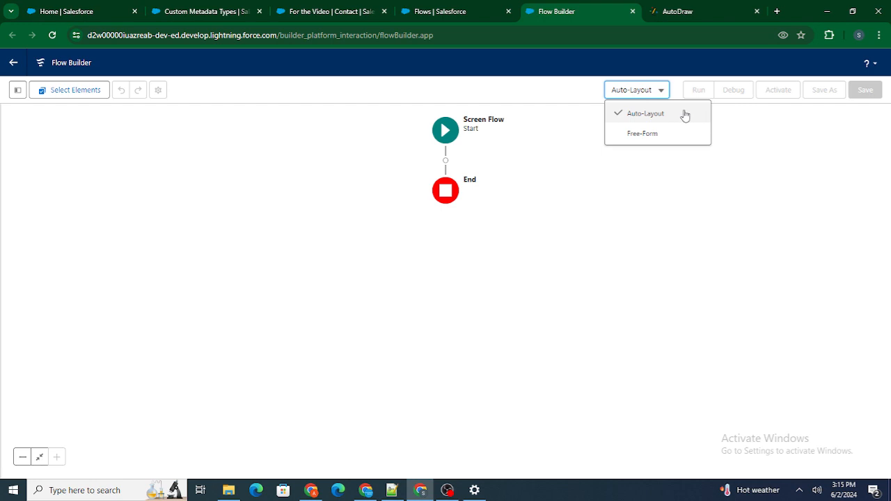
{"action": "left_click", "coordinate": [676, 133]}
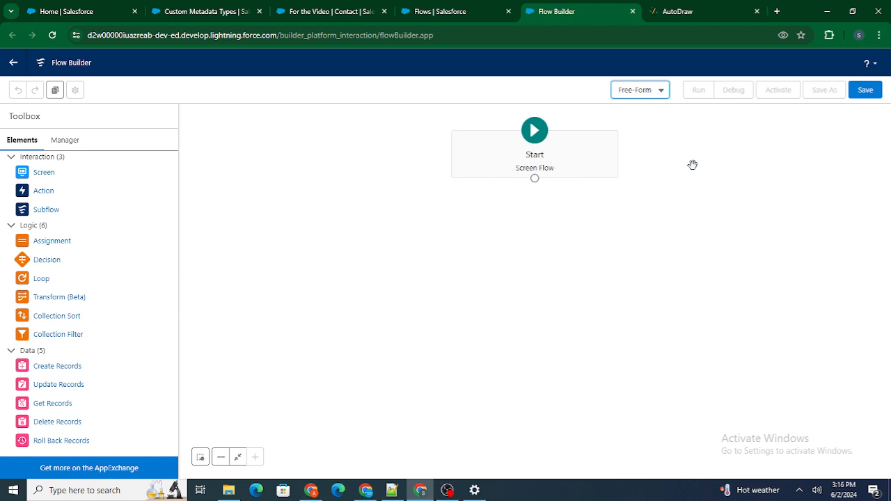
Step: Check the AutoDraw diagram, add a Screen element below Start on the flow canvas, and label it Form
{"action": "left_click", "coordinate": [681, 11]}
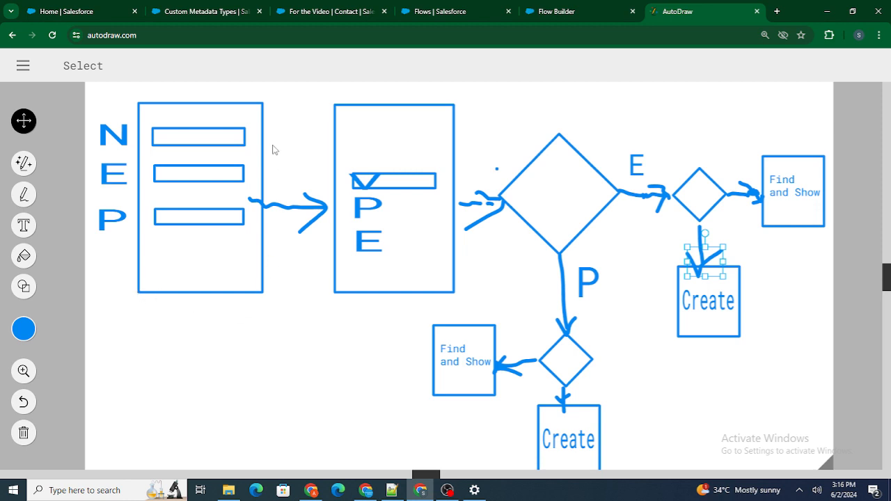
{"action": "left_click", "coordinate": [563, 8]}
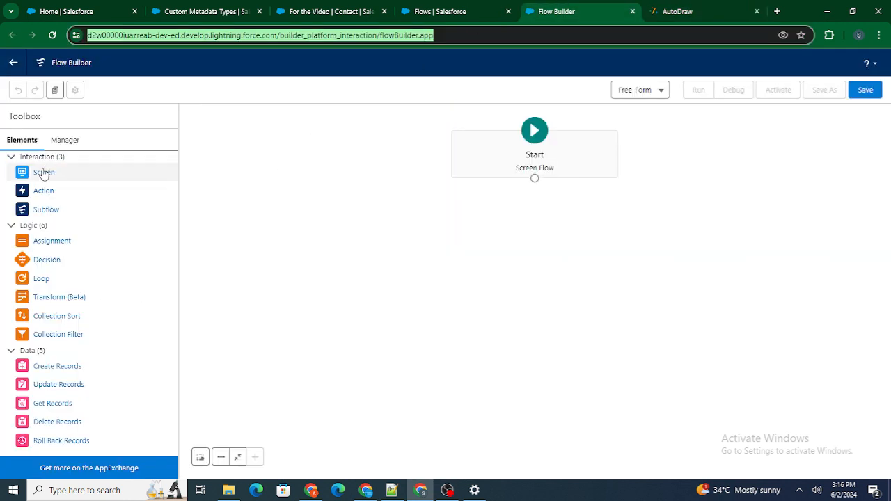
{"action": "left_click_drag", "start_coordinate": [43, 173], "coordinate": [458, 205]}
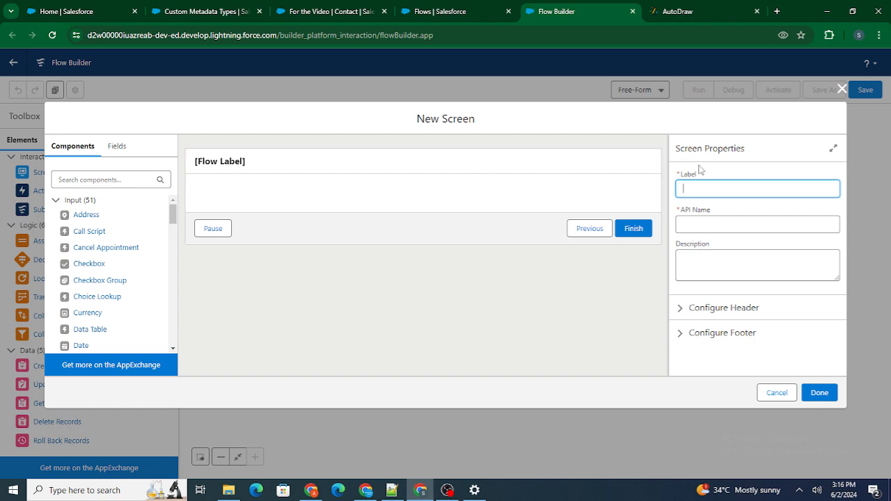
{"action": "type", "text": "Form"}
{"action": "left_click", "coordinate": [756, 170]}
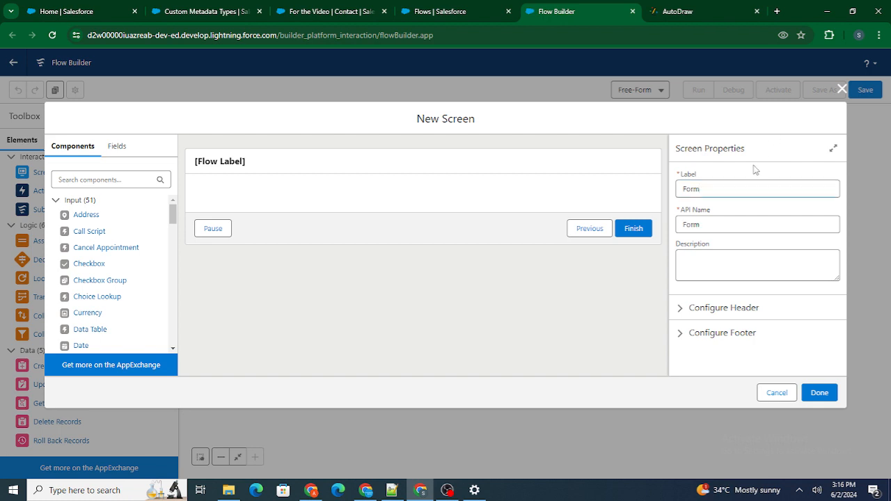
{"action": "left_click_drag", "start_coordinate": [718, 225], "coordinate": [673, 225]}
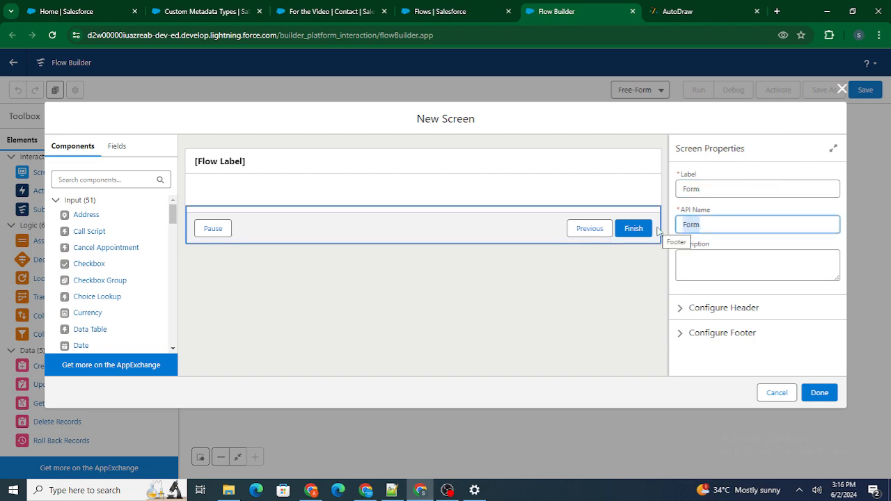
Step: Add a Text input component to the Form screen and label it Name, checking the AutoDraw diagram for the required fields
{"action": "left_click", "coordinate": [658, 11]}
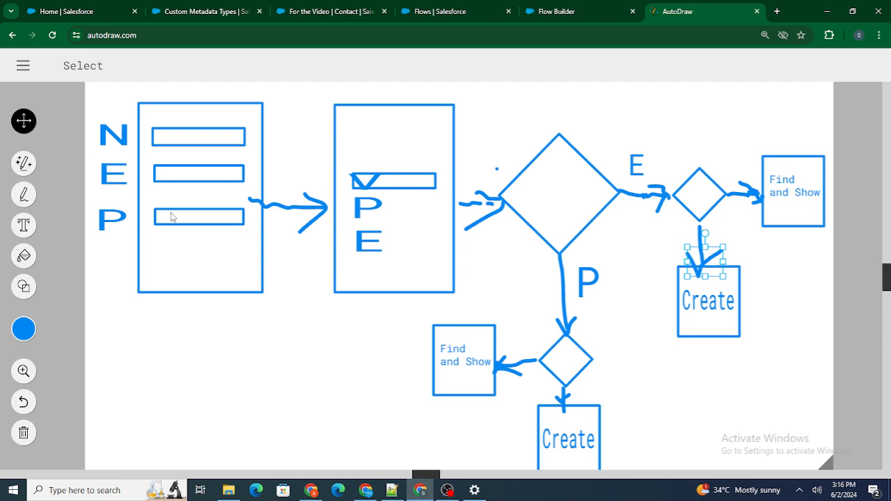
{"action": "left_click", "coordinate": [528, 10]}
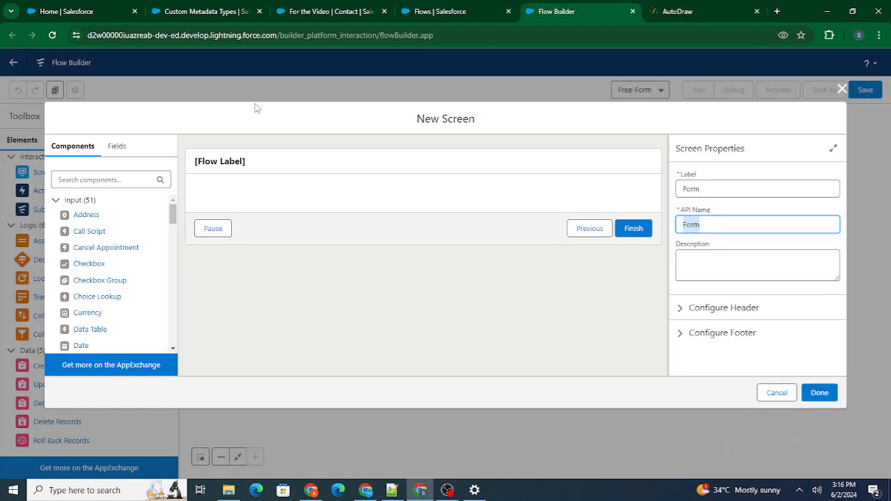
{"action": "left_click", "coordinate": [97, 180]}
{"action": "type", "text": "Text"}
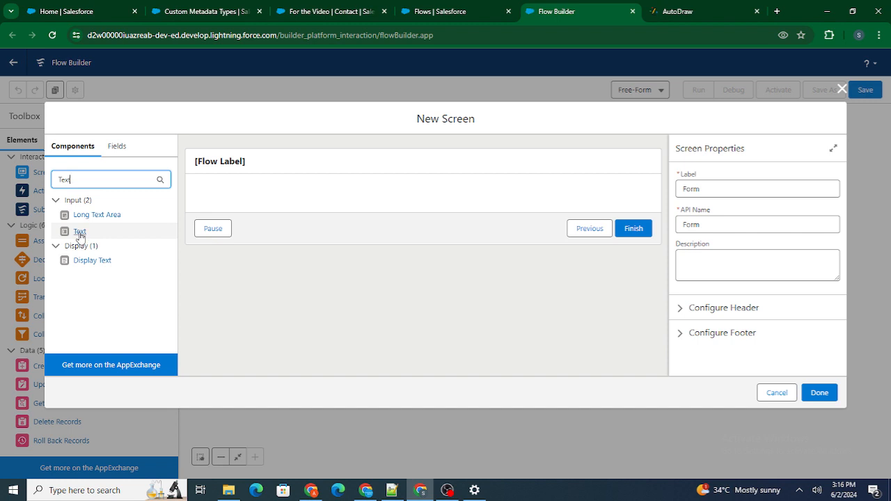
{"action": "left_click_drag", "start_coordinate": [79, 236], "coordinate": [263, 198]}
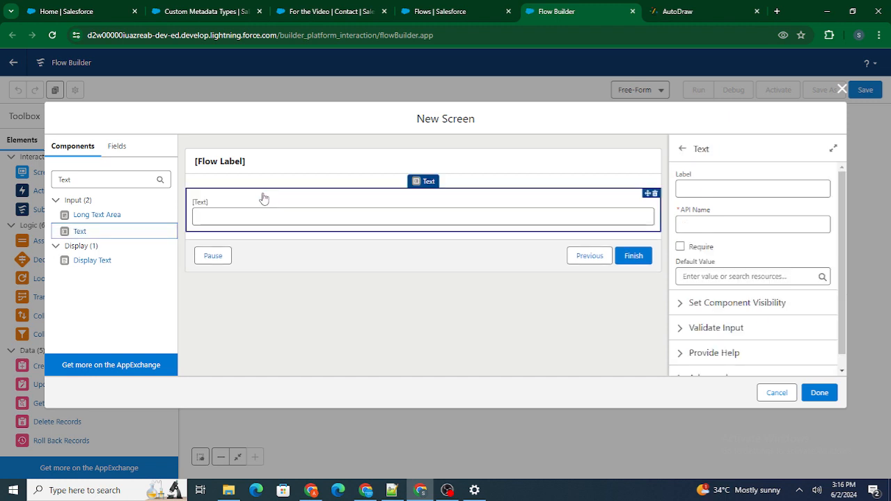
{"action": "left_click", "coordinate": [758, 189]}
{"action": "type", "text": "Name"}
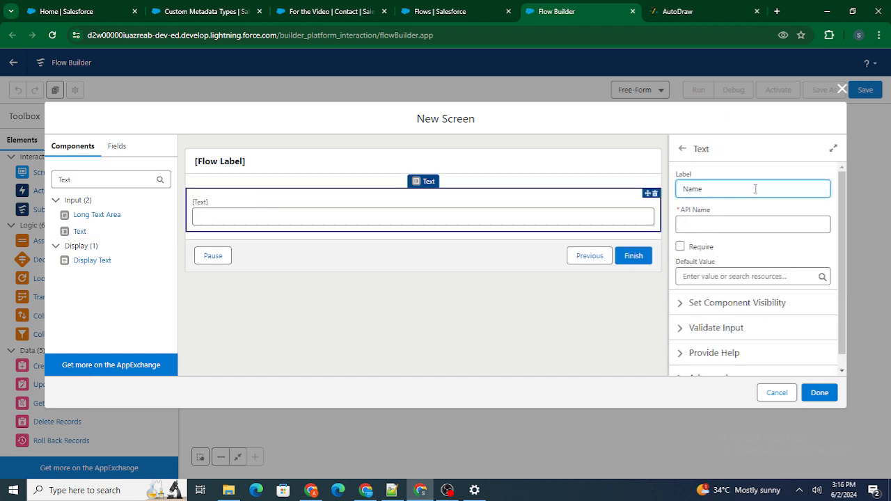
{"action": "left_click", "coordinate": [742, 180]}
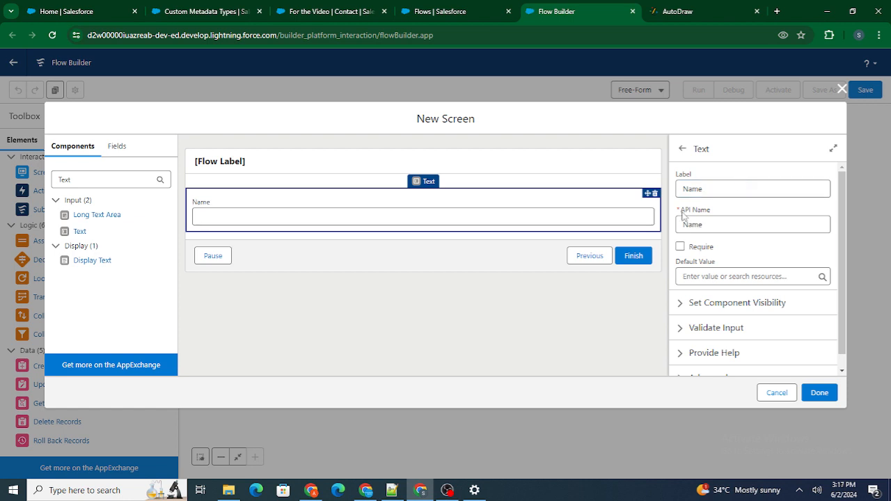
Step: Set the Name text input's API name to Name_User and finish the Form screen
{"action": "left_click_drag", "start_coordinate": [681, 209], "coordinate": [714, 211]}
{"action": "left_click", "coordinate": [709, 231]}
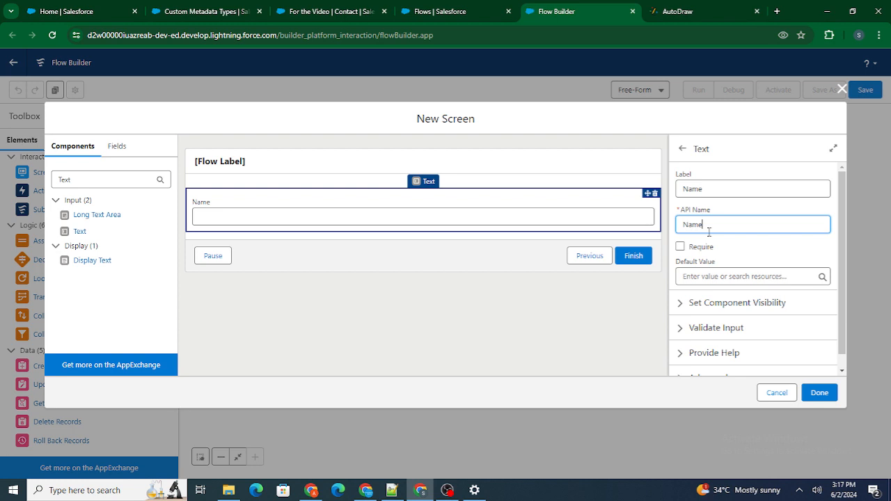
{"action": "type", "text": "_User"}
{"action": "left_click", "coordinate": [720, 176]}
{"action": "left_click", "coordinate": [830, 393]}
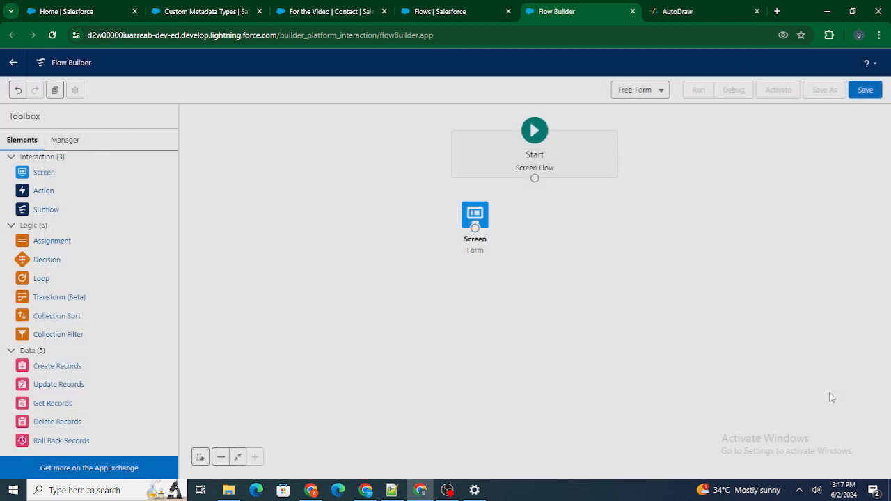
Step: Connect the Start element to the Form screen
{"action": "left_click_drag", "start_coordinate": [539, 184], "coordinate": [480, 223]}
{"action": "left_click", "coordinate": [480, 218]}
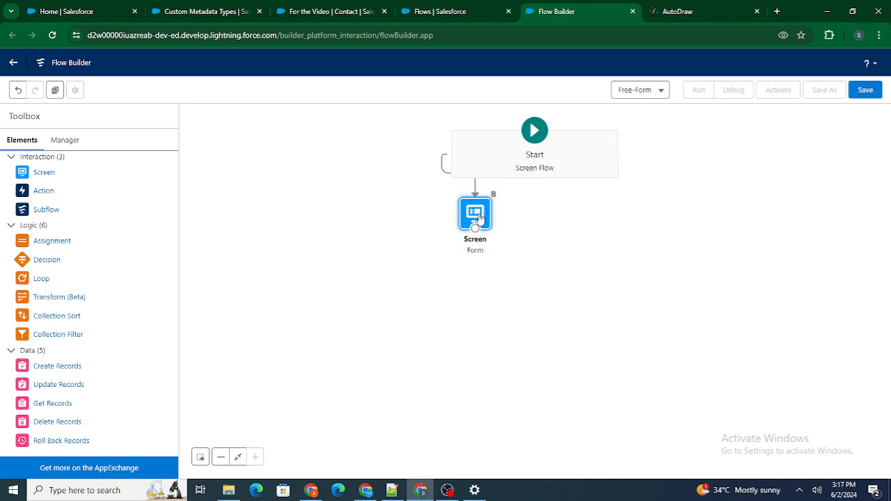
Step: Reopen the Form screen, review the Name text input's label and API name, and close it without changes
{"action": "double_click", "coordinate": [480, 219]}
{"action": "left_click", "coordinate": [304, 216]}
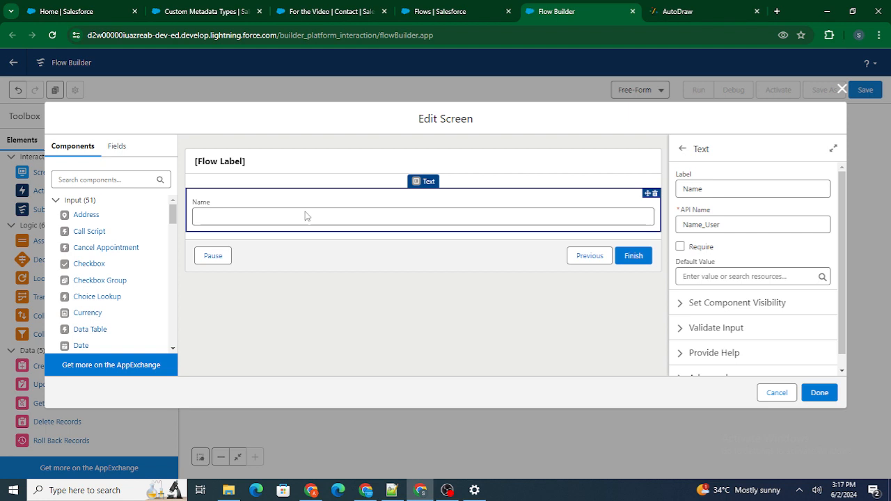
{"action": "left_click_drag", "start_coordinate": [745, 221], "coordinate": [679, 219]}
{"action": "left_click", "coordinate": [739, 151]}
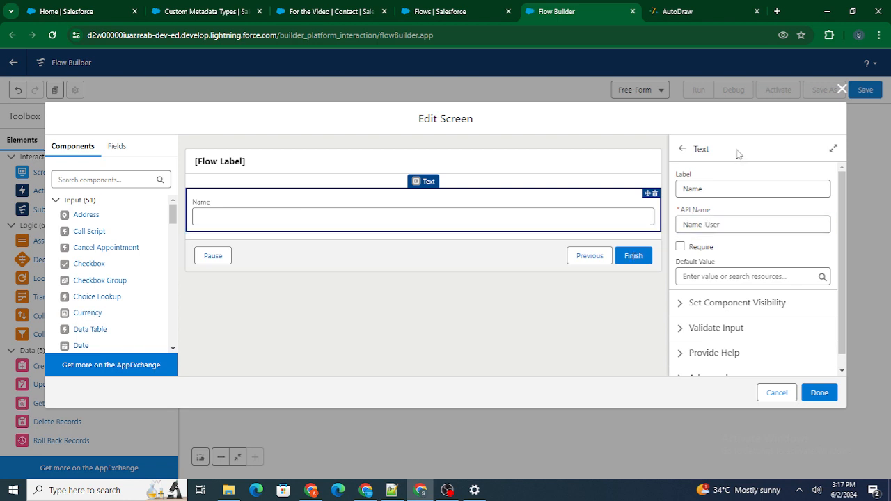
{"action": "left_click", "coordinate": [843, 89]}
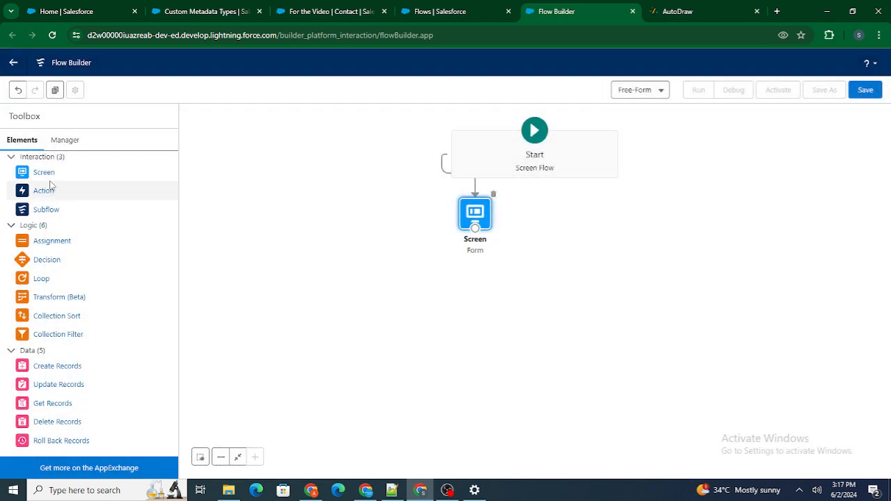
Step: Add a second Screen element to the canvas and label it Demo
{"action": "left_click_drag", "start_coordinate": [46, 178], "coordinate": [309, 282]}
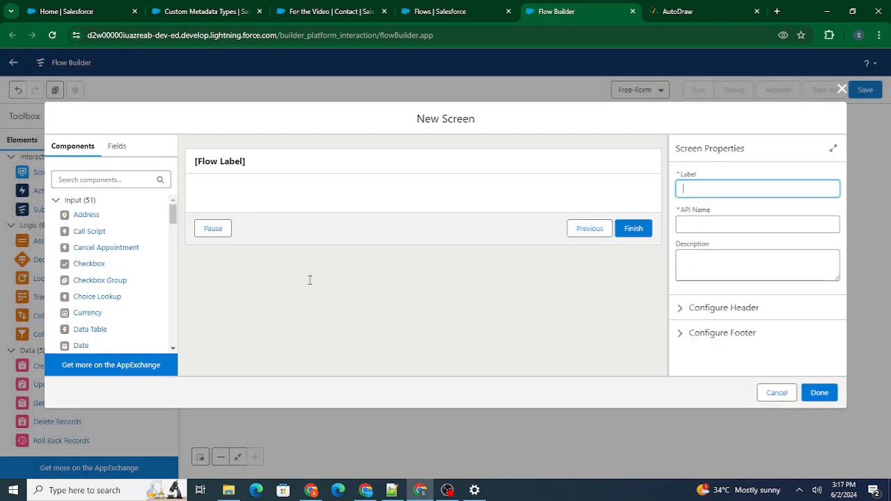
{"action": "left_click", "coordinate": [434, 167]}
{"action": "left_click", "coordinate": [759, 190]}
{"action": "type", "text": "Demo"}
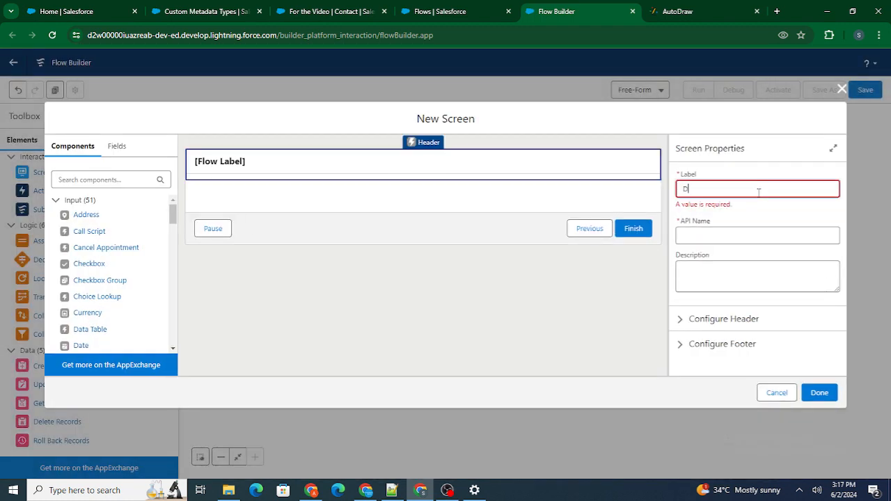
{"action": "left_click", "coordinate": [757, 160]}
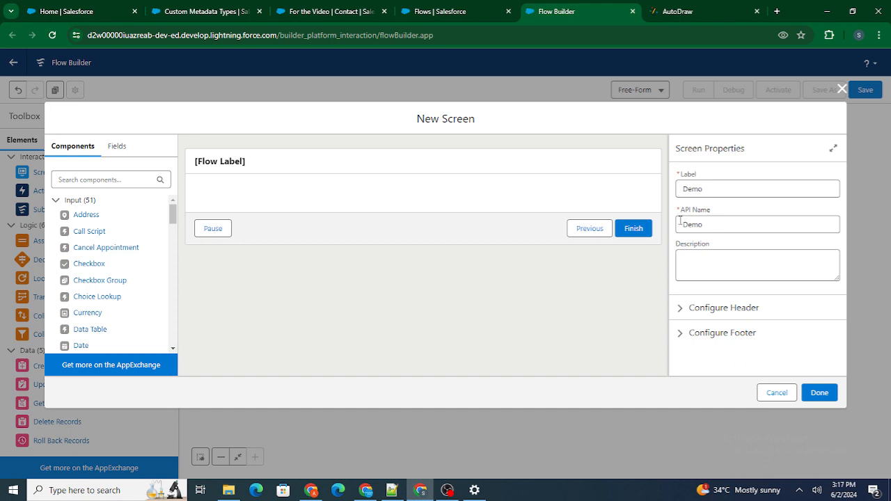
{"action": "double_click", "coordinate": [706, 224]}
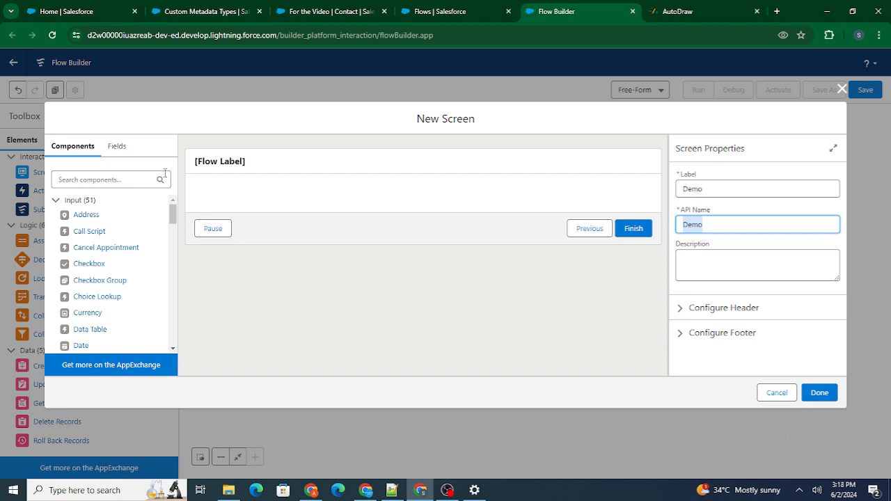
Step: Find the Display Text component and add it to the Demo screen
{"action": "left_click", "coordinate": [101, 180]}
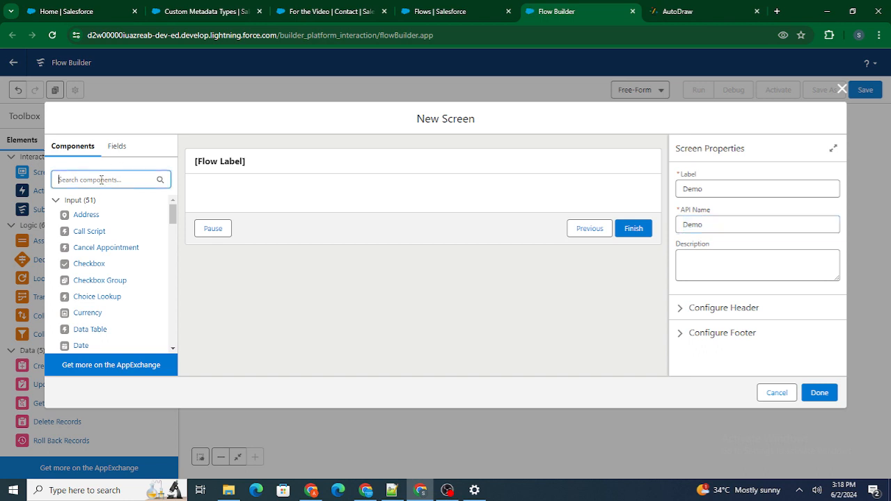
{"action": "type", "text": "Disp"}
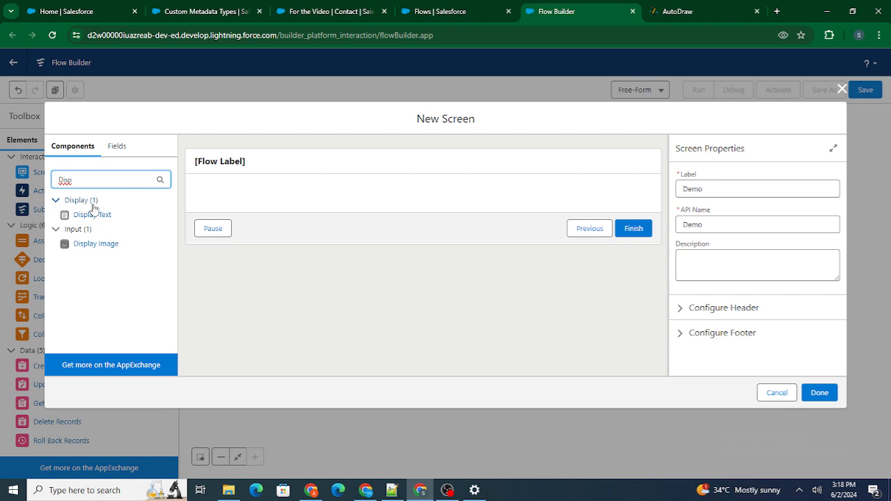
{"action": "left_click_drag", "start_coordinate": [98, 218], "coordinate": [269, 195]}
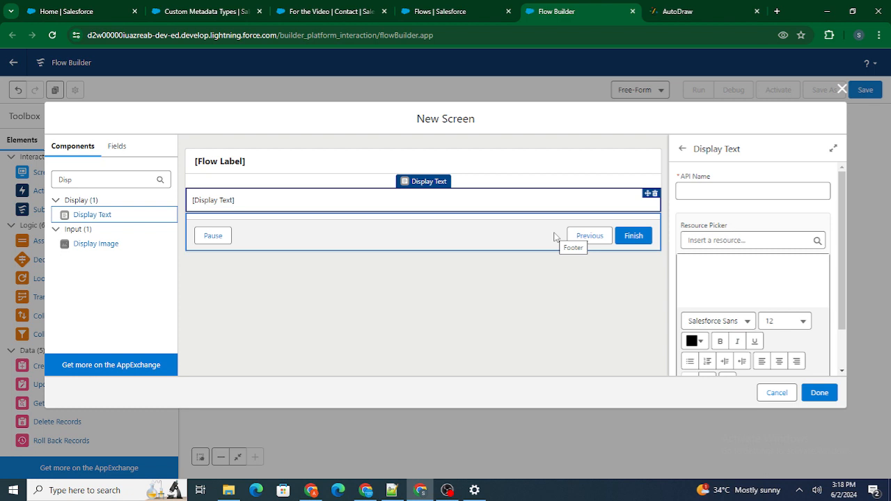
Step: Give the display text the API name Error and the content "Name : {!Name_User}" using the Name_User resource, and finish the Demo screen
{"action": "left_click", "coordinate": [724, 190]}
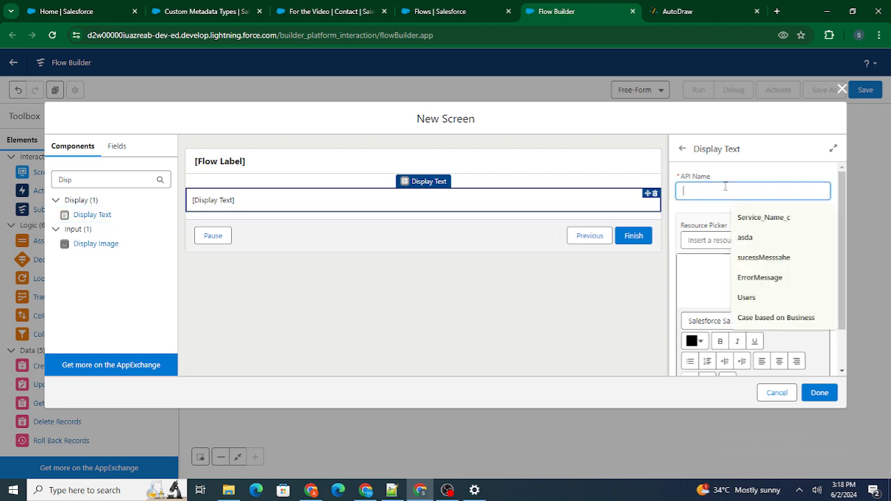
{"action": "type", "text": "Error"}
{"action": "left_click", "coordinate": [741, 174]}
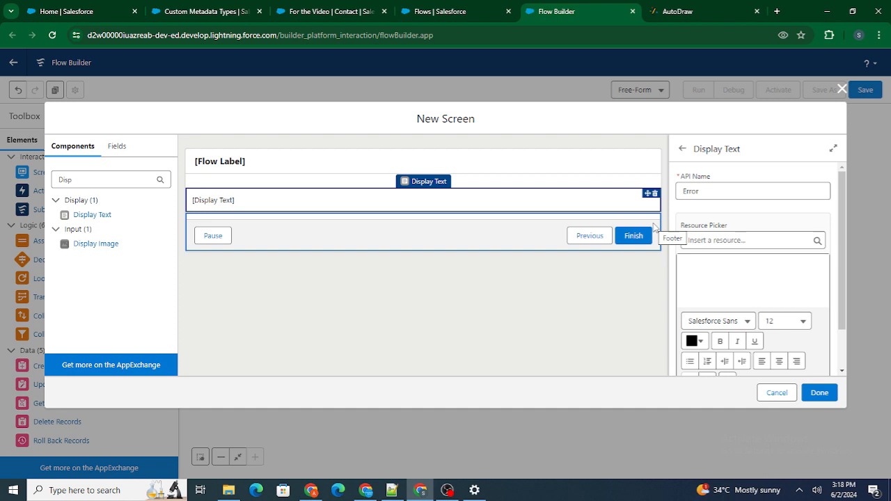
{"action": "left_click", "coordinate": [695, 239]}
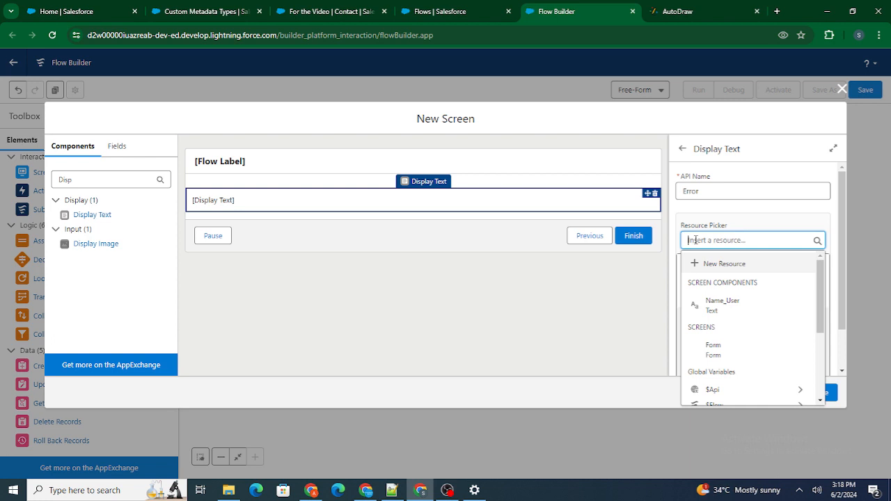
{"action": "left_click", "coordinate": [735, 301]}
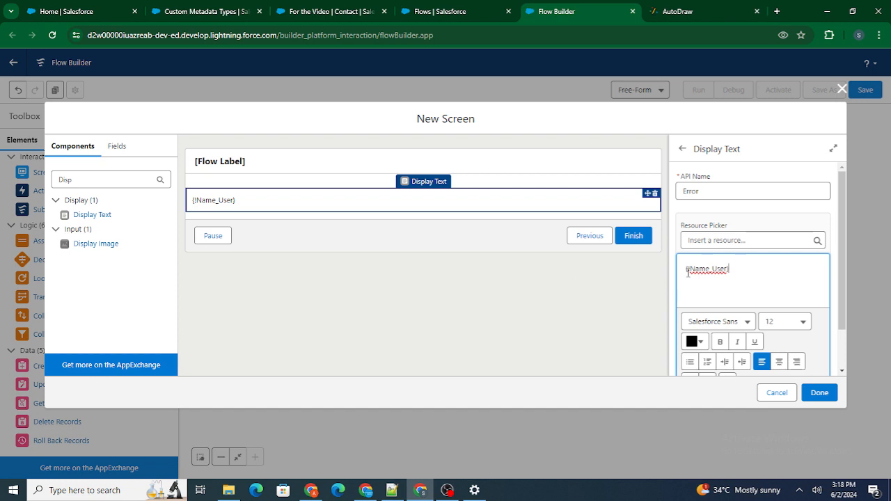
{"action": "type", "text": "Name :"}
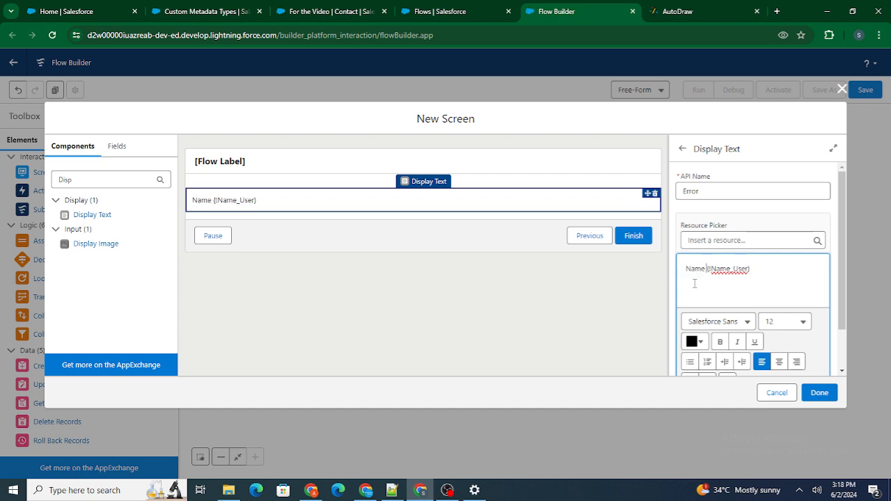
{"action": "left_click", "coordinate": [746, 226]}
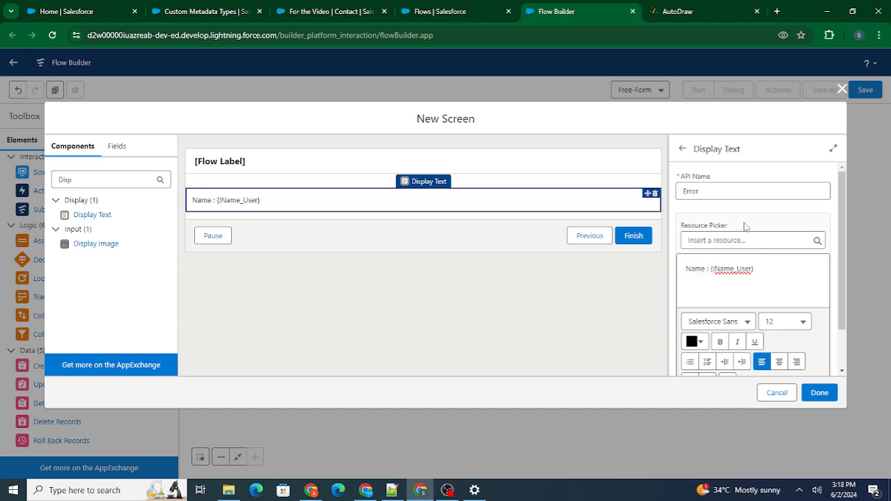
{"action": "left_click", "coordinate": [815, 392]}
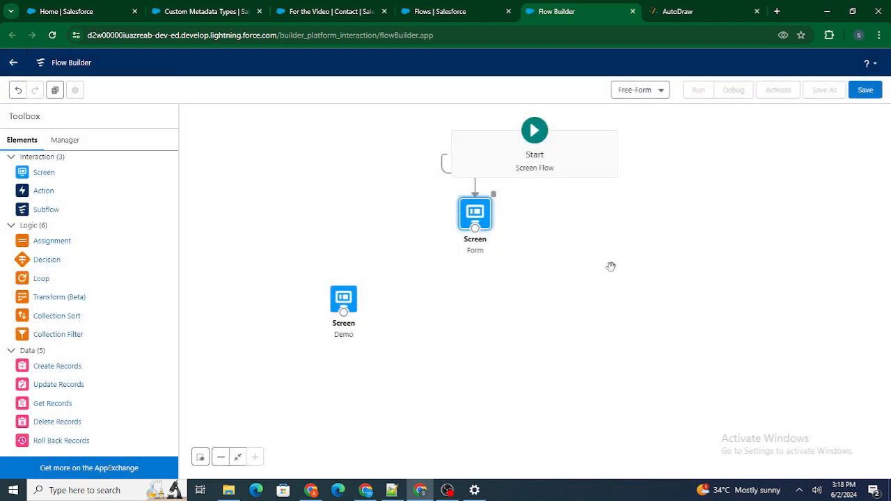
Step: Connect the Form screen to the Demo screen
{"action": "left_click_drag", "start_coordinate": [478, 230], "coordinate": [350, 313]}
Step: Review the Name input's API name on the Form screen and the display text content on the Demo screen
{"action": "double_click", "coordinate": [480, 212]}
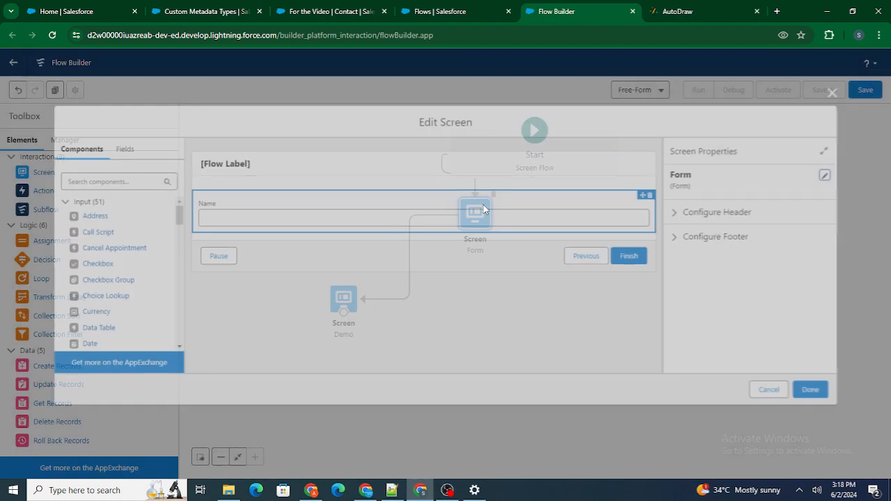
{"action": "left_click", "coordinate": [350, 221]}
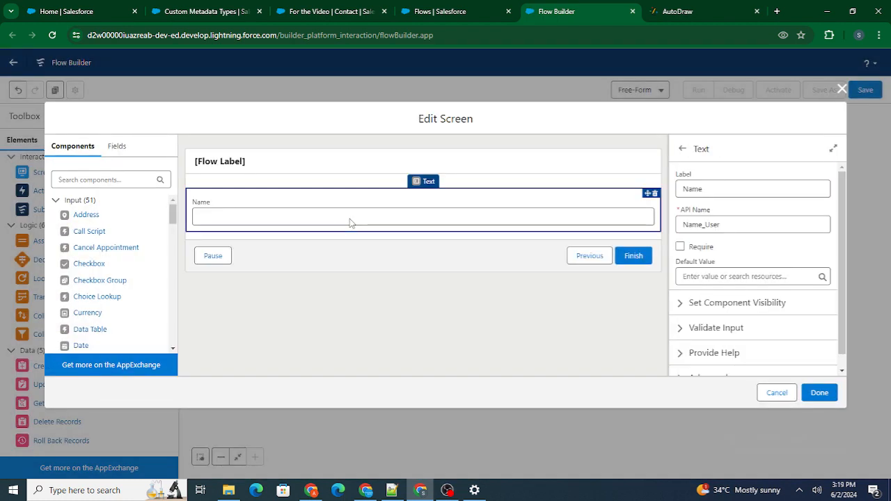
{"action": "double_click", "coordinate": [735, 224]}
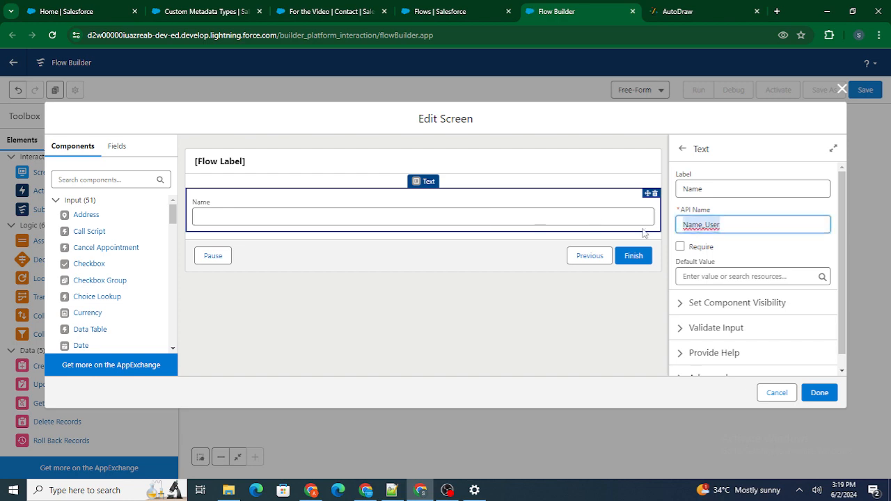
{"action": "left_click", "coordinate": [786, 396]}
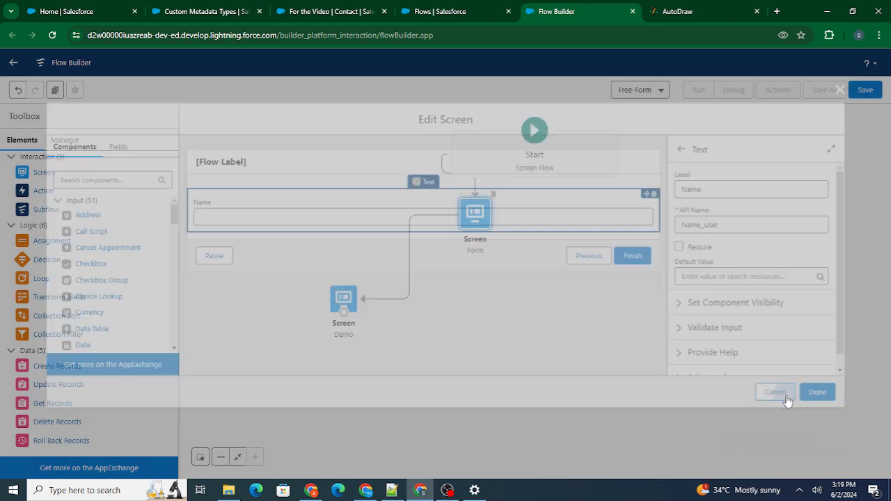
{"action": "double_click", "coordinate": [344, 298]}
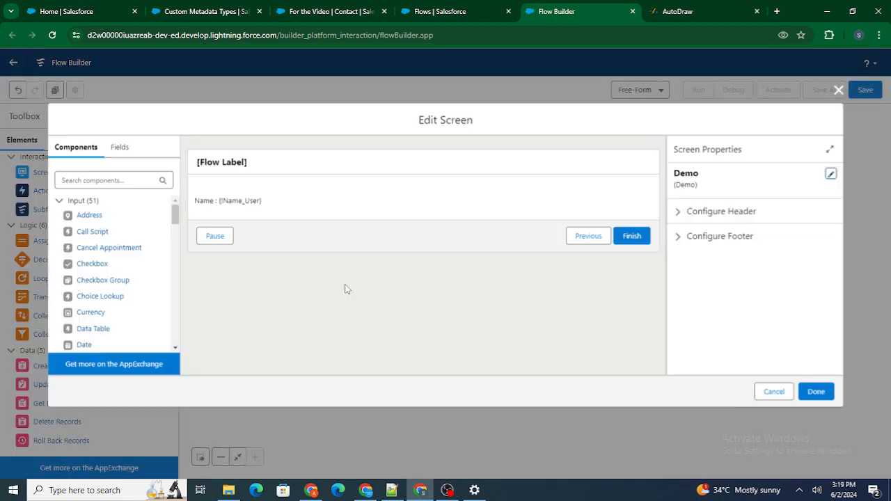
{"action": "left_click", "coordinate": [318, 209]}
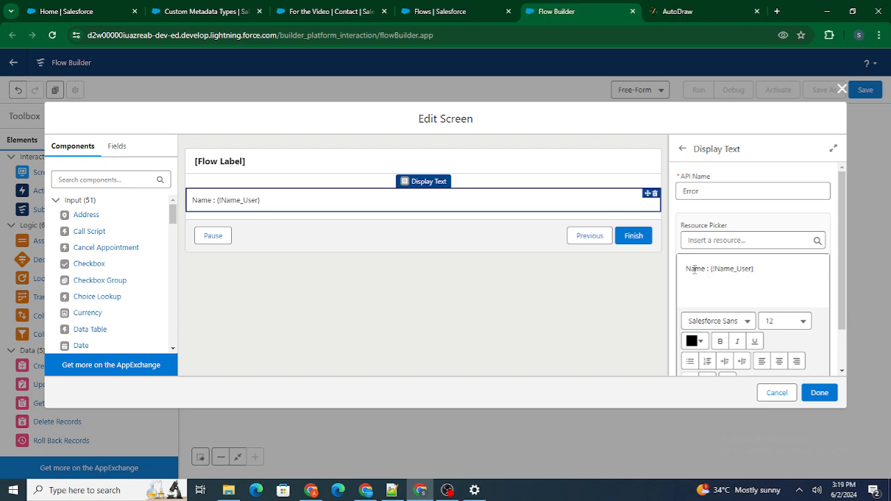
{"action": "left_click", "coordinate": [820, 394]}
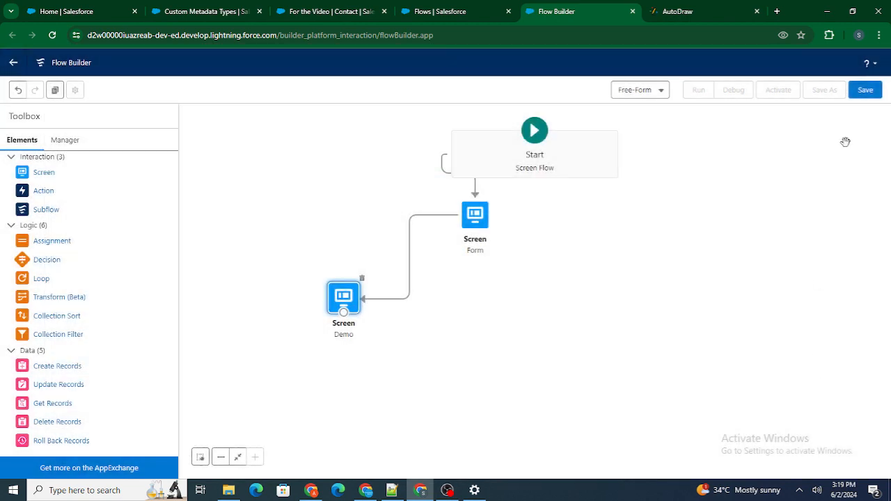
Step: Save the flow with the label "Flows Basic learn" and the API name Flows_Basic_learn
{"action": "left_click", "coordinate": [865, 90]}
{"action": "left_click", "coordinate": [324, 229]}
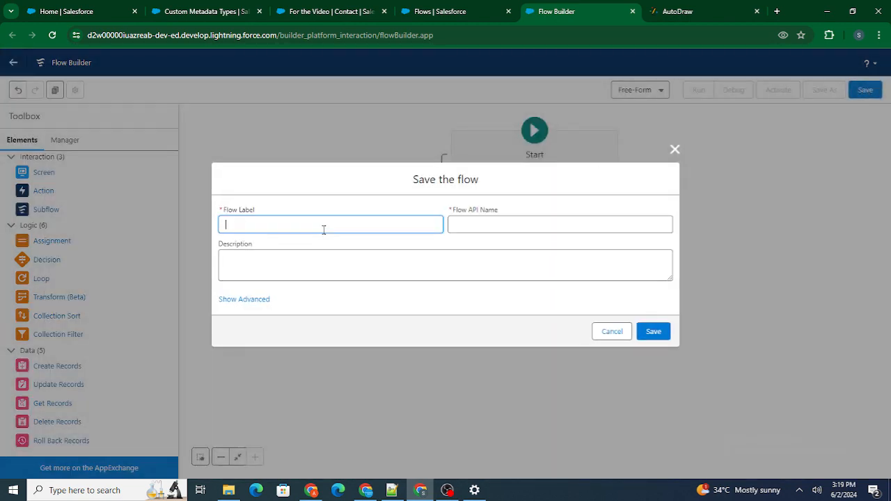
{"action": "type", "text": "Flows Basic learn"}
{"action": "left_click", "coordinate": [331, 202]}
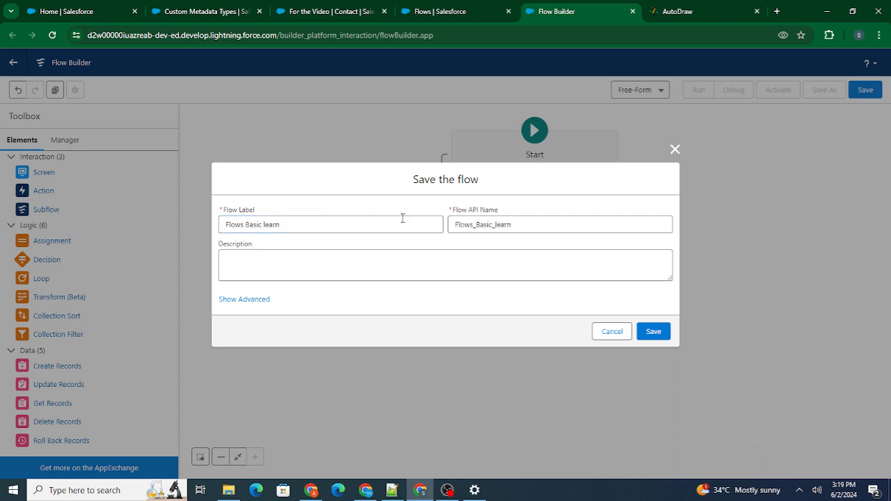
{"action": "left_click", "coordinate": [662, 336]}
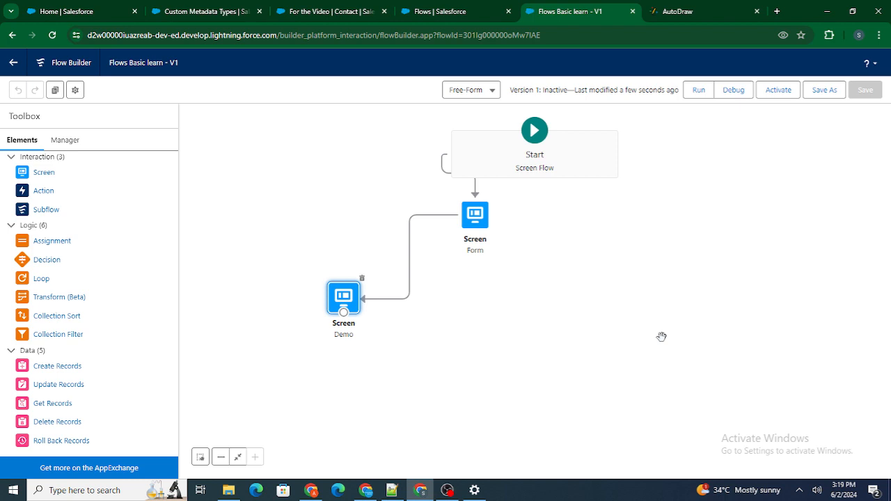
Step: Debug the flow with "saleforce in 5 moinutes" as the Name, advance to the second screen and check the displayed text
{"action": "left_click", "coordinate": [741, 88]}
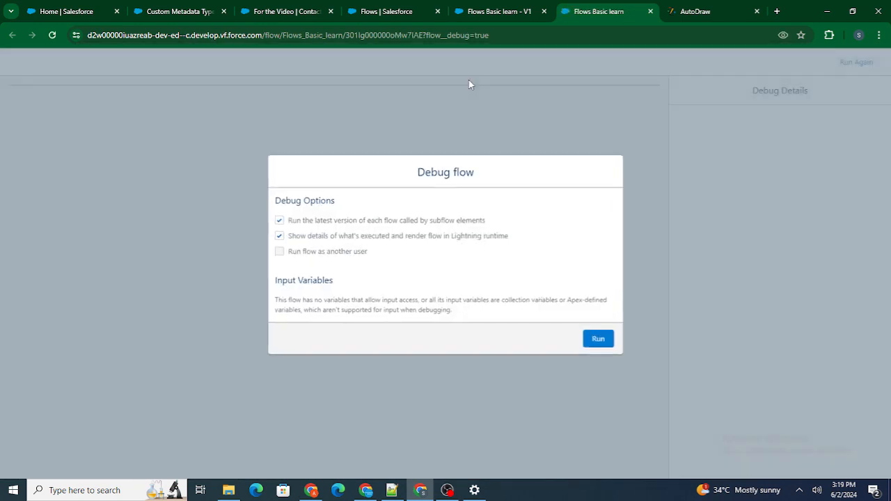
{"action": "left_click", "coordinate": [600, 340]}
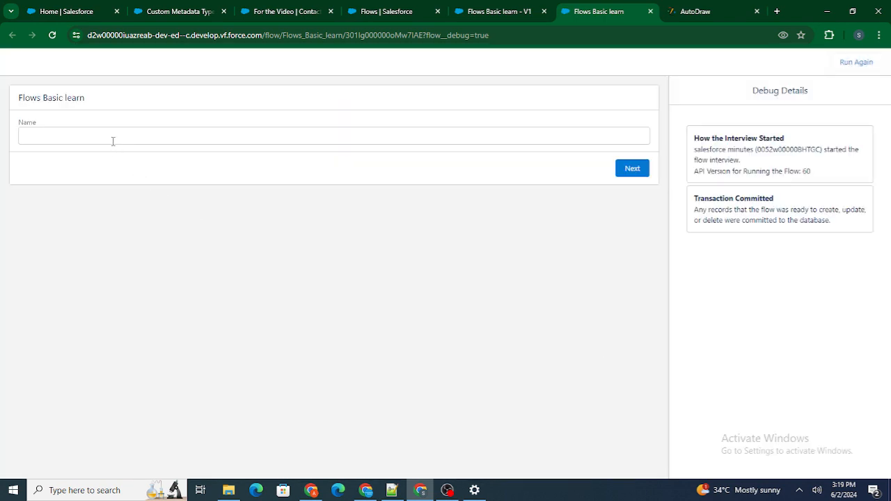
{"action": "left_click", "coordinate": [112, 142]}
{"action": "type", "text": "saleforce "}
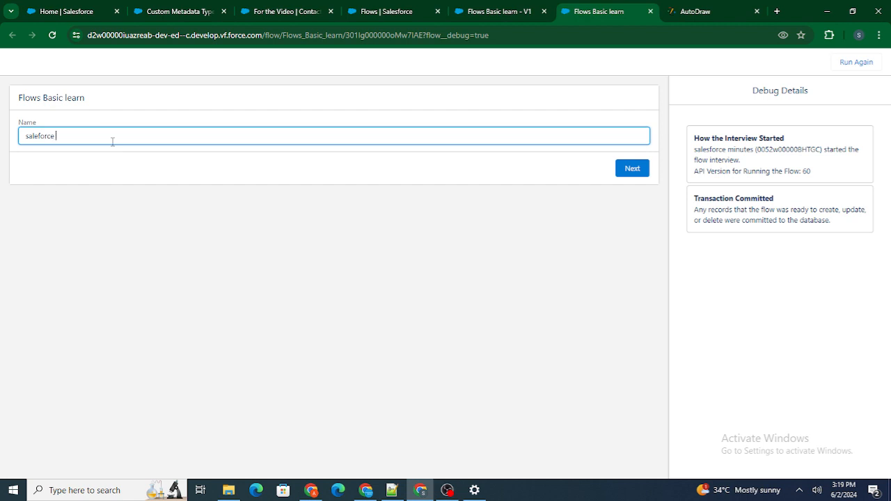
{"action": "type", "text": "in 5 moinutes"}
{"action": "left_click", "coordinate": [169, 114]}
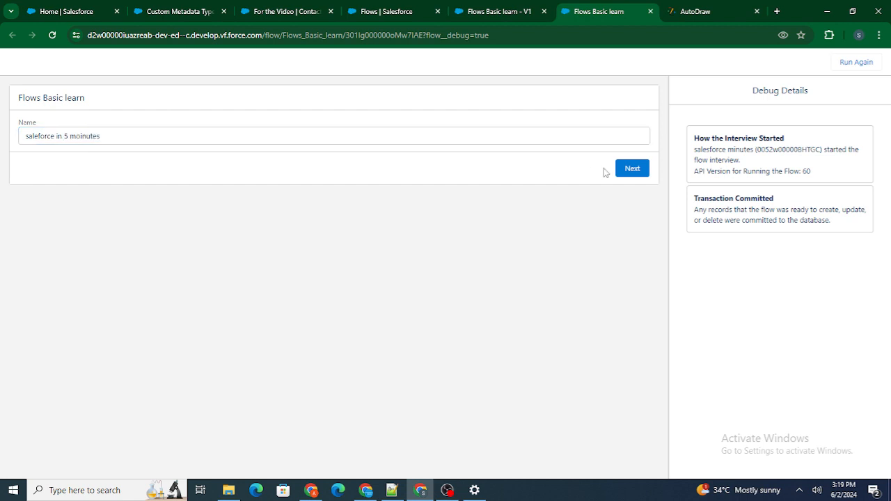
{"action": "left_click", "coordinate": [630, 170]}
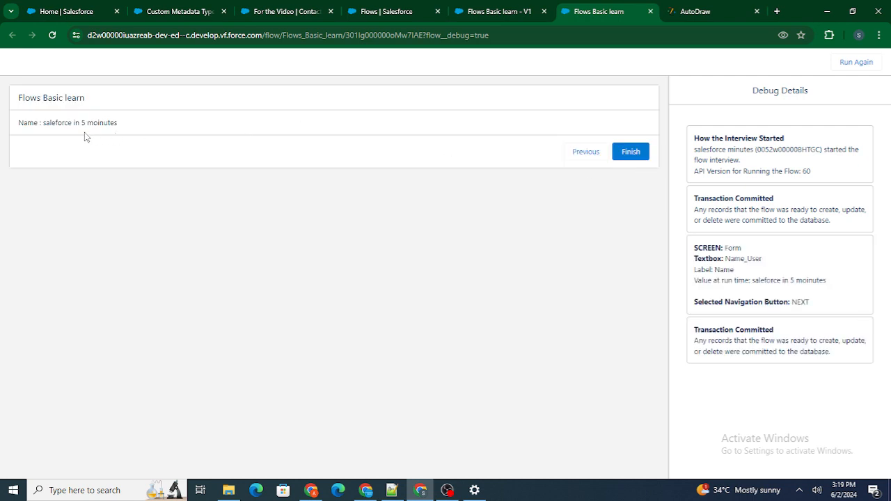
{"action": "left_click_drag", "start_coordinate": [38, 123], "coordinate": [129, 123]}
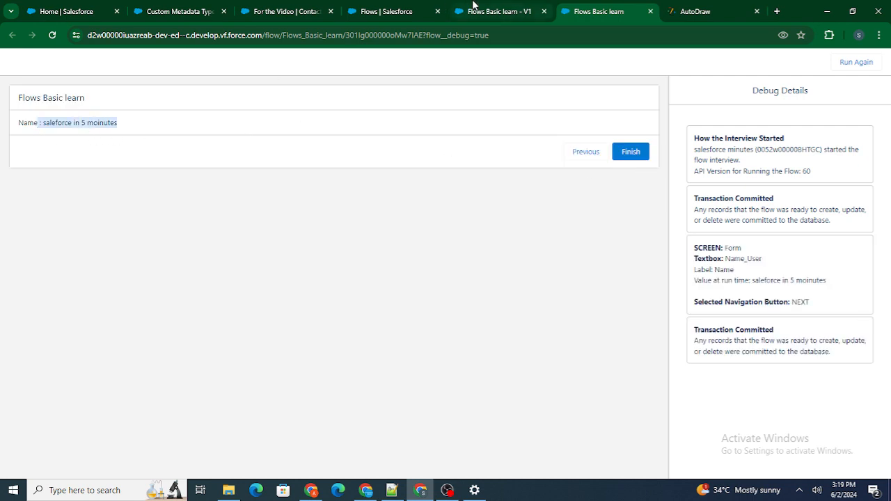
Step: Return to the flow canvas, review the Demo screen's display text without changes, and delete the Demo screen
{"action": "left_click", "coordinate": [475, 7]}
{"action": "left_click", "coordinate": [338, 305]}
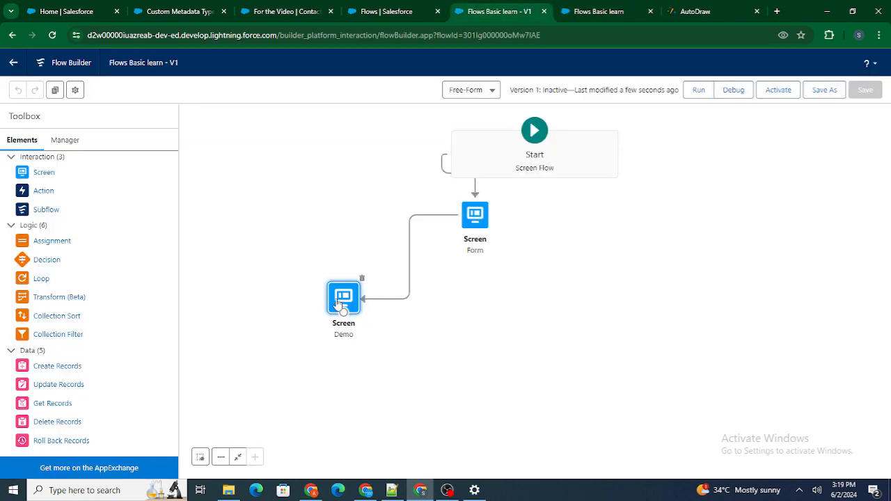
{"action": "double_click", "coordinate": [337, 302]}
{"action": "left_click", "coordinate": [338, 202]}
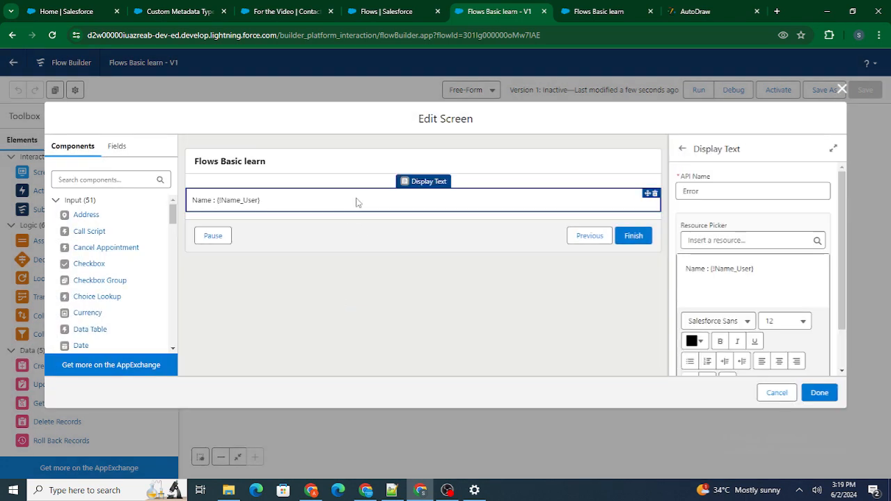
{"action": "left_click_drag", "start_coordinate": [775, 268], "coordinate": [712, 266]}
{"action": "left_click", "coordinate": [712, 265]}
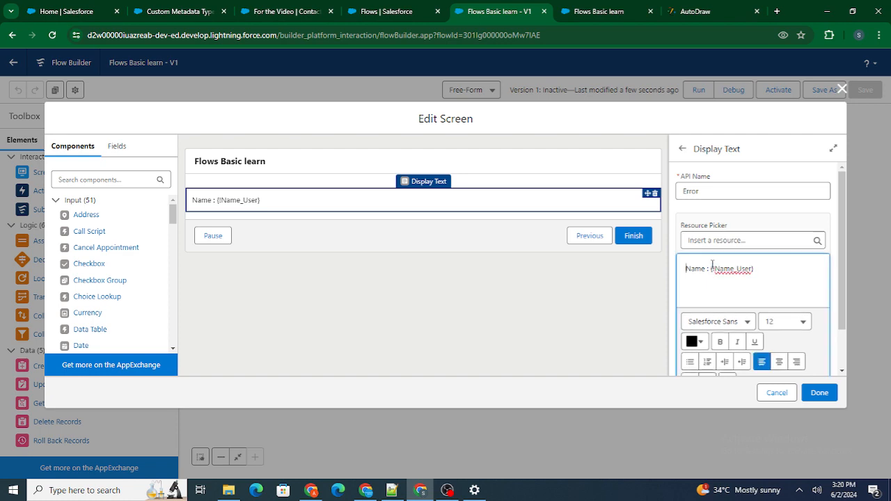
{"action": "left_click", "coordinate": [842, 90]}
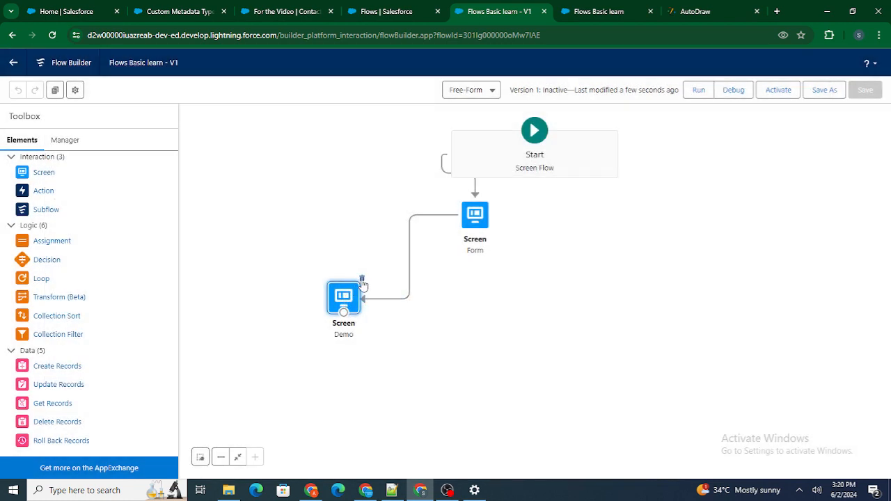
{"action": "left_click", "coordinate": [363, 280]}
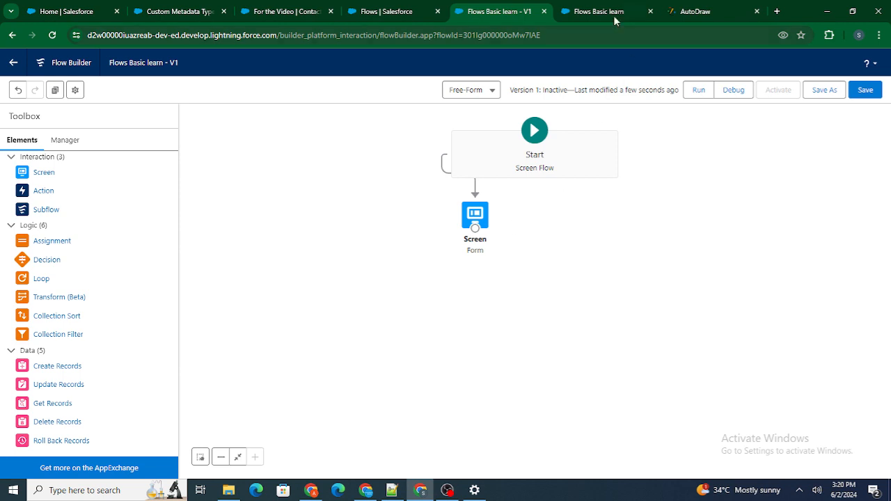
Step: Close the debug tab, check the form fields in the AutoDraw sketch, and return to the flow canvas
{"action": "left_click", "coordinate": [692, 11]}
{"action": "left_click", "coordinate": [651, 11]}
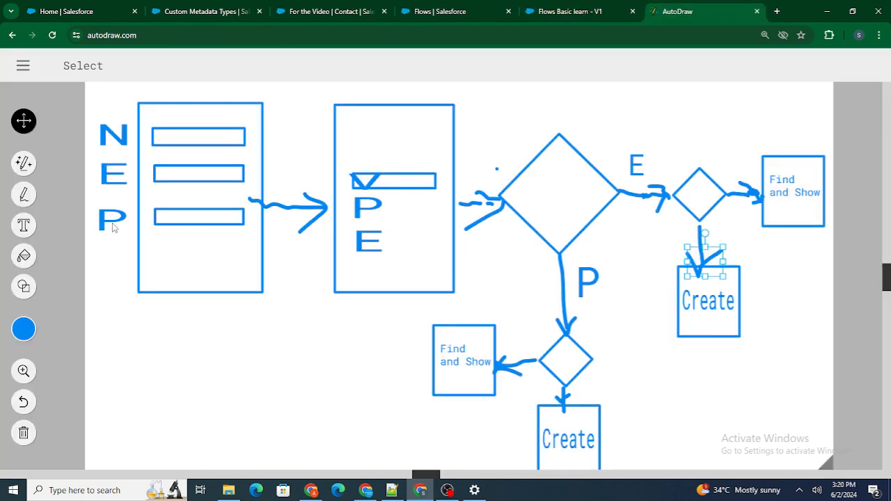
{"action": "left_click", "coordinate": [545, 11]}
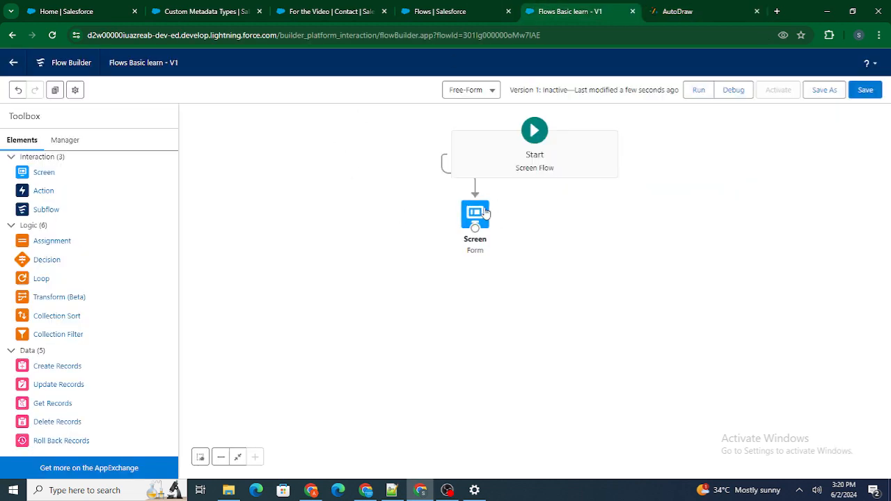
Step: Open the Form screen and add a Phone component below the Name input
{"action": "double_click", "coordinate": [475, 214]}
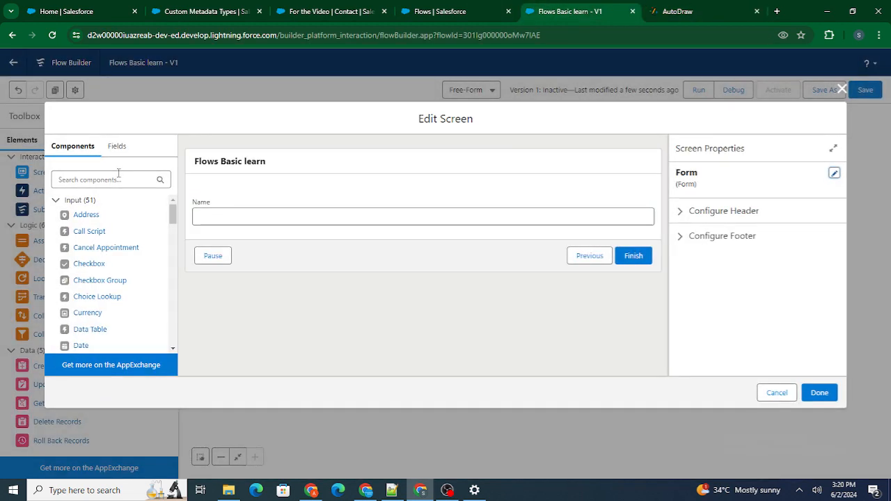
{"action": "left_click", "coordinate": [117, 179]}
{"action": "type", "text": "hone"}
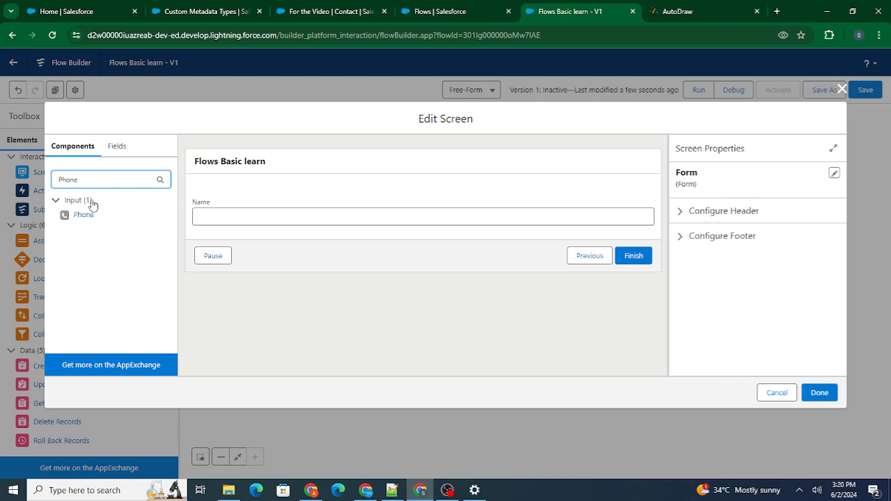
{"action": "left_click_drag", "start_coordinate": [82, 215], "coordinate": [220, 230]}
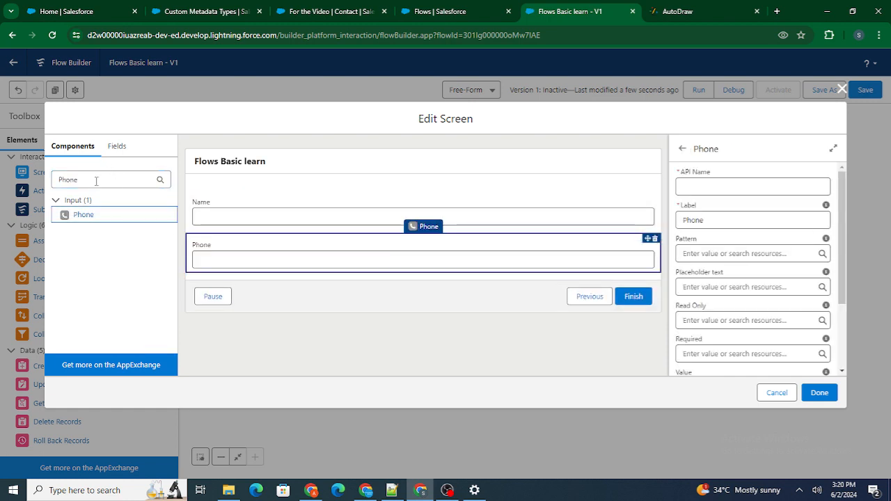
Step: Find the Email component and add it below the Phone input on the Form screen
{"action": "left_click_drag", "start_coordinate": [99, 179], "coordinate": [23, 184]}
{"action": "key", "text": "BackSpace"}
{"action": "type", "text": "Emai"}
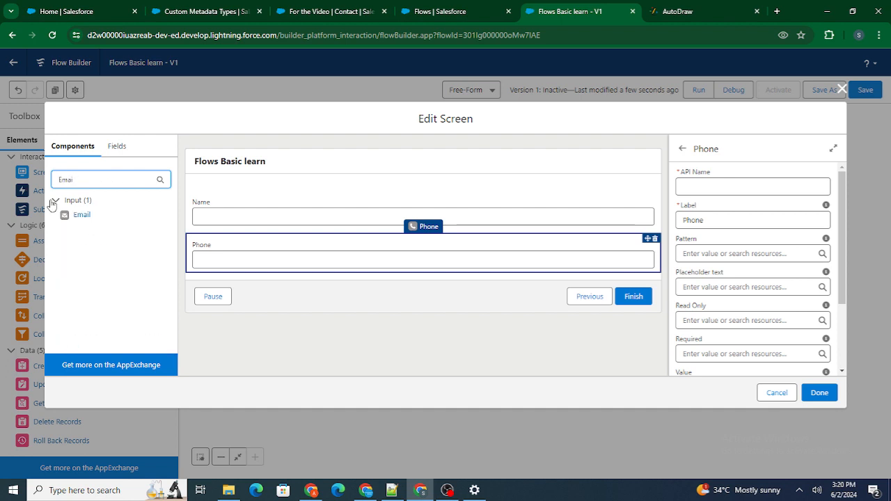
{"action": "left_click_drag", "start_coordinate": [82, 215], "coordinate": [251, 260]}
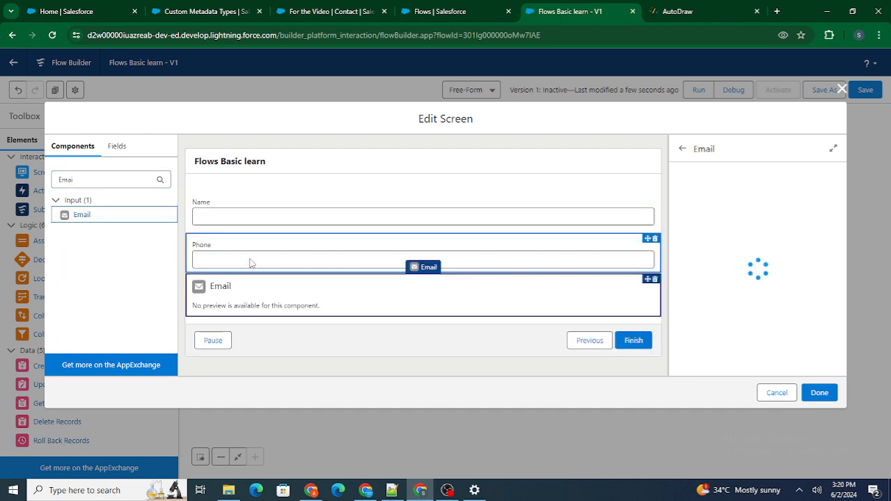
Step: Set the API name of the Phone component on the Form screen to Phone_User
{"action": "left_click", "coordinate": [259, 259]}
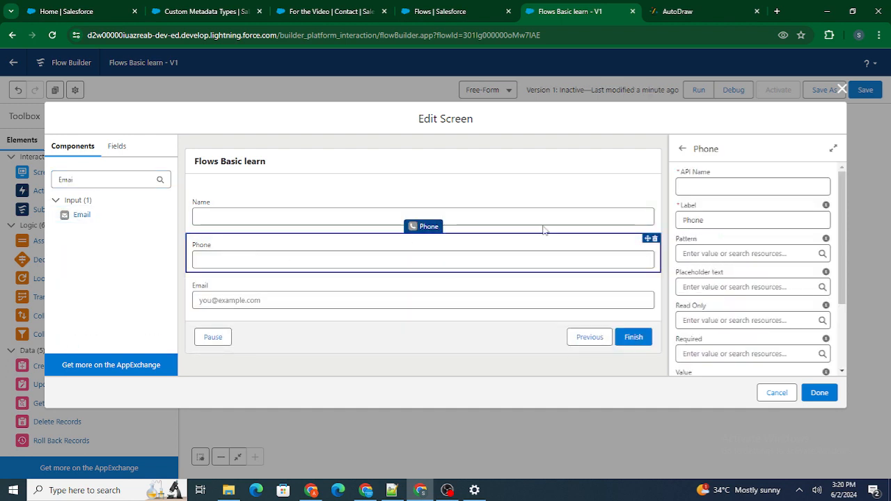
{"action": "left_click", "coordinate": [681, 186]}
{"action": "type", "text": "Ph"}
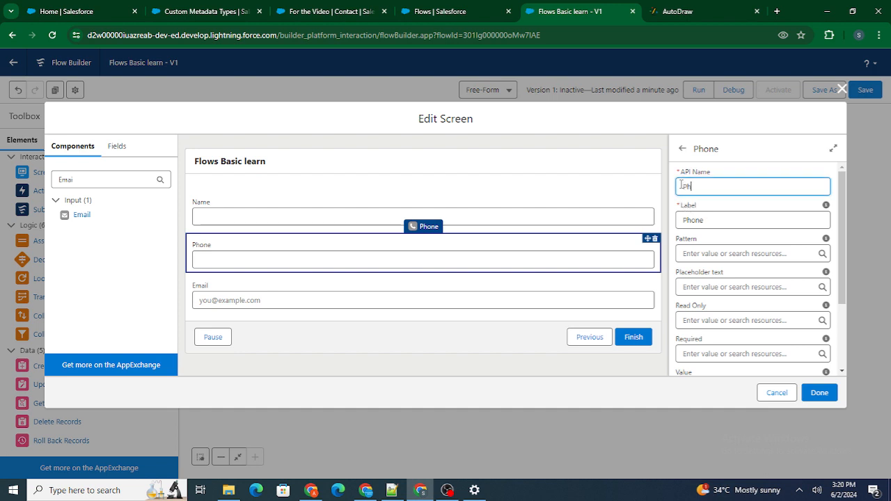
{"action": "type", "text": "one_User"}
Step: Set the Email component's API name to Email_User and finish editing the Form screen
{"action": "left_click", "coordinate": [398, 297]}
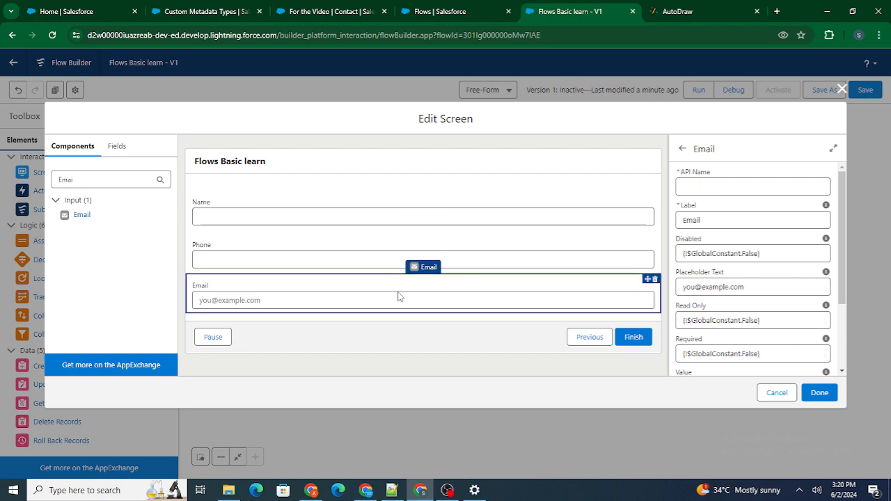
{"action": "left_click", "coordinate": [688, 187]}
{"action": "type", "text": "Email"}
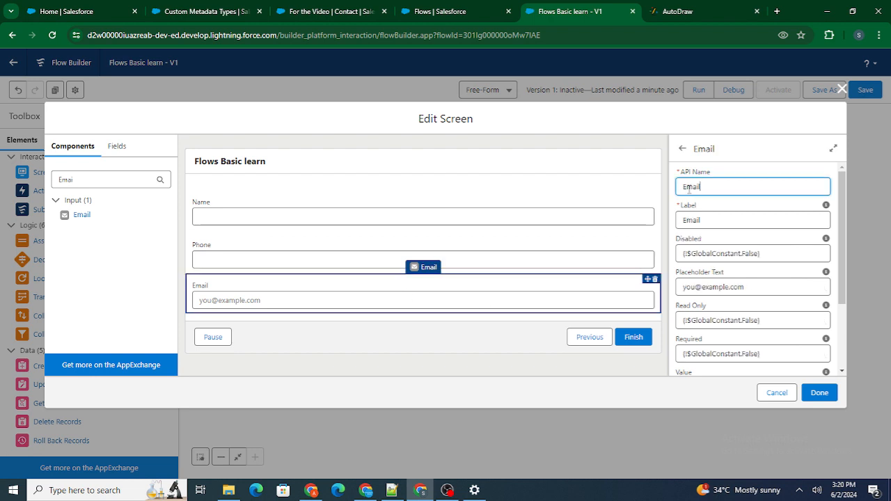
{"action": "type", "text": "_User"}
{"action": "left_click", "coordinate": [740, 168]}
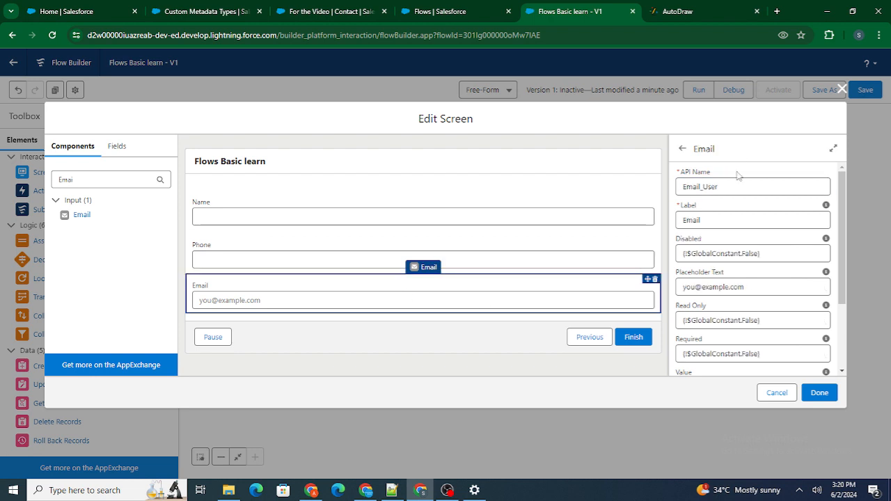
{"action": "left_click", "coordinate": [820, 391]}
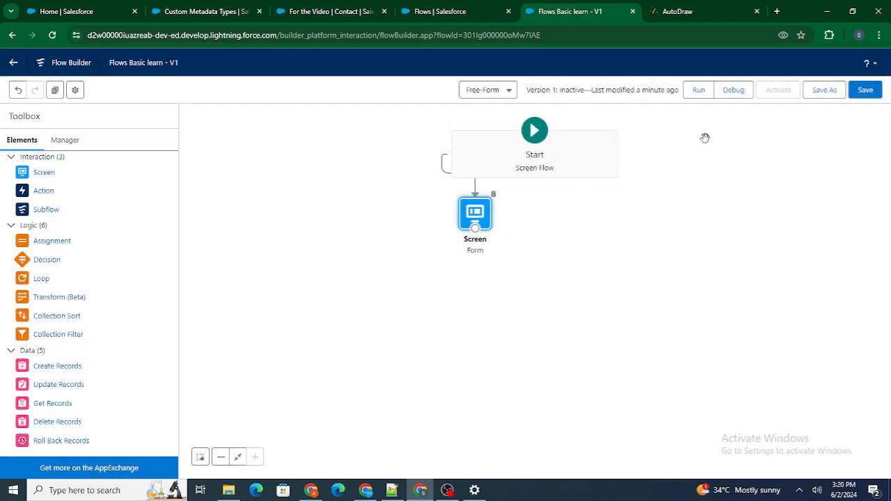
Step: Save the flow and run it in debug mode to check the Form screen's inputs
{"action": "left_click", "coordinate": [862, 90]}
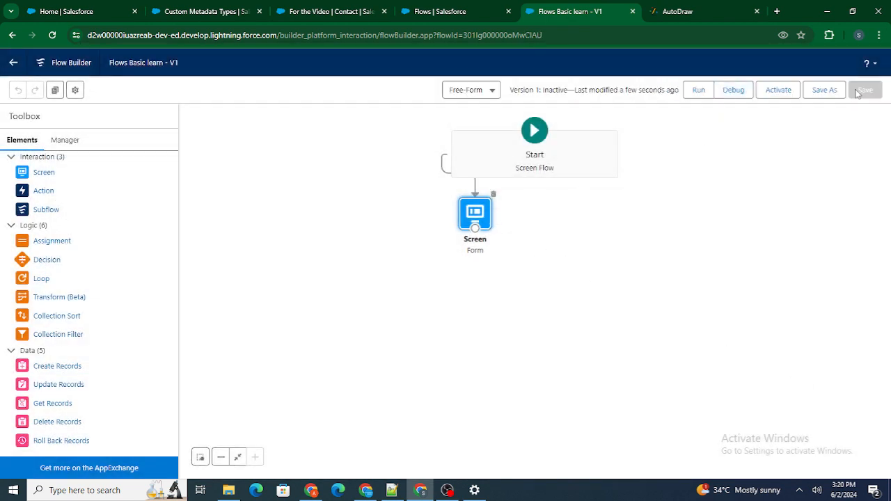
{"action": "left_click", "coordinate": [734, 91]}
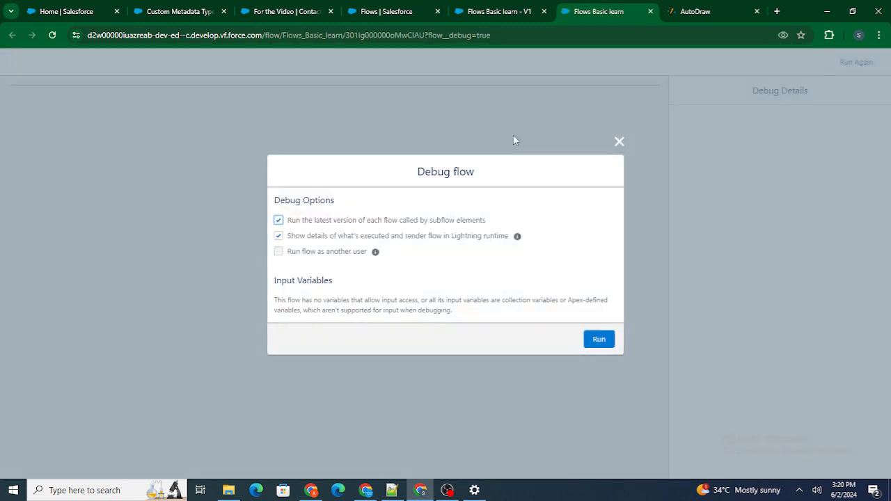
{"action": "left_click", "coordinate": [604, 339]}
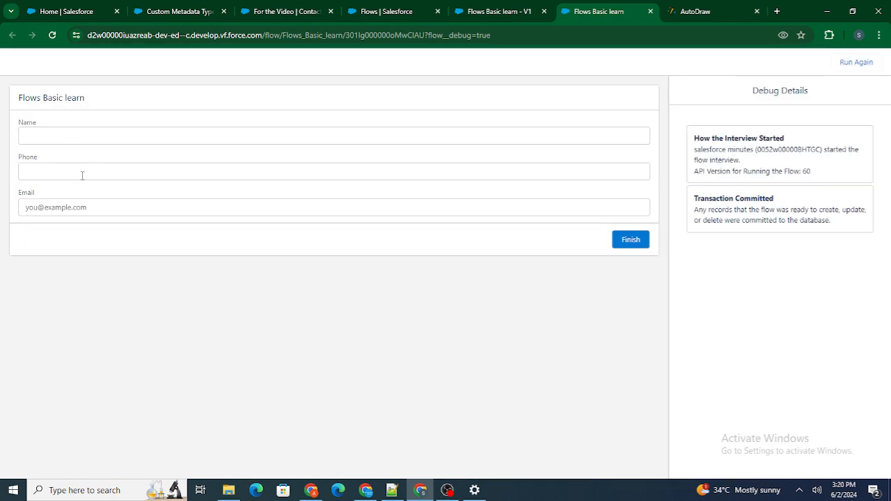
{"action": "left_click", "coordinate": [651, 11]}
Step: Add a new Screen element to the flow canvas and check the second screen in the AutoDraw sketch
{"action": "left_click", "coordinate": [587, 12]}
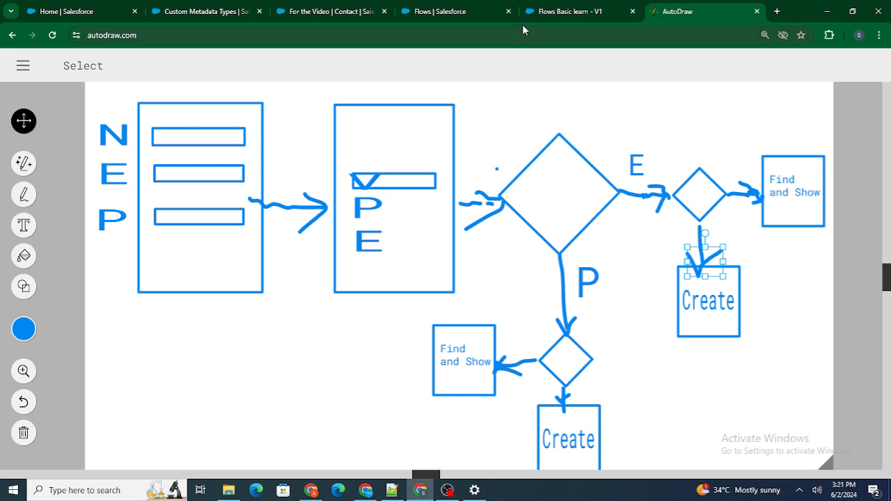
{"action": "left_click", "coordinate": [570, 9]}
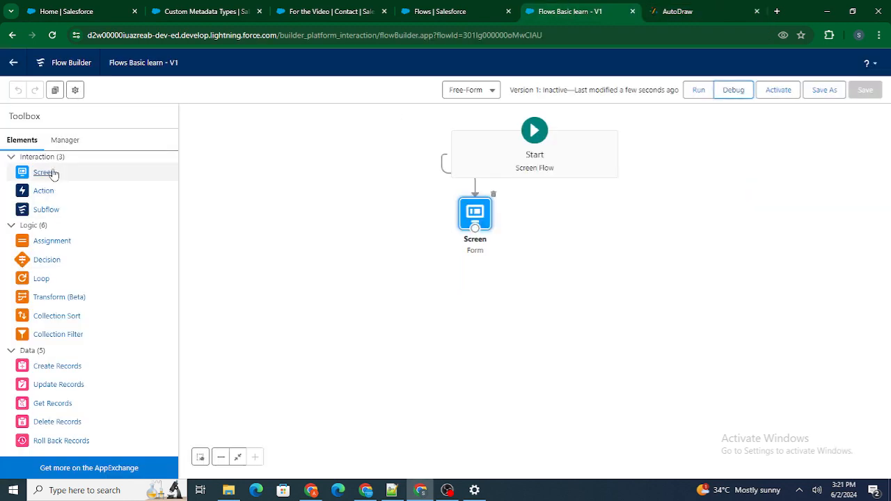
{"action": "left_click", "coordinate": [680, 9]}
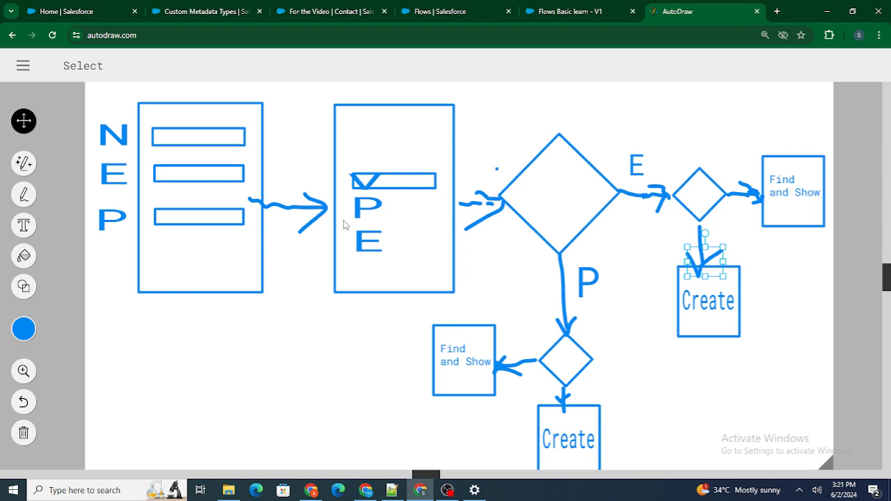
{"action": "left_click", "coordinate": [571, 12]}
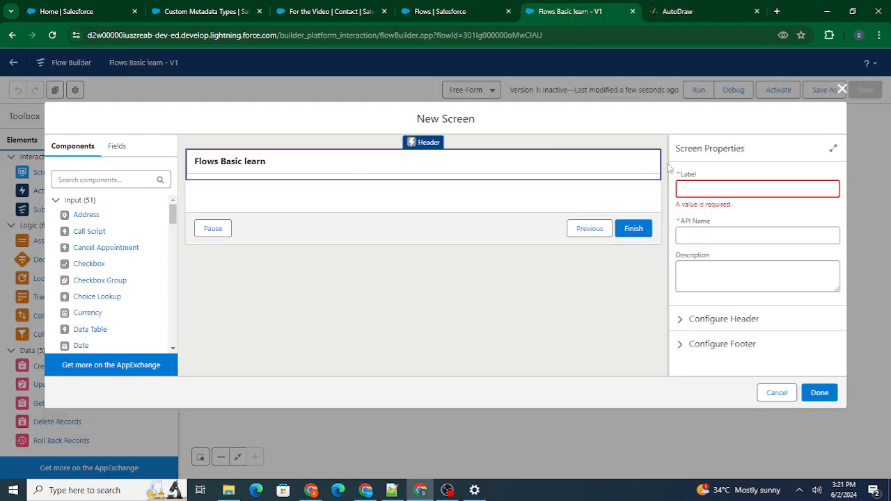
Step: Label the new screen Select Source, with the API name Select_Source
{"action": "left_click", "coordinate": [683, 189]}
{"action": "type", "text": "Selec"}
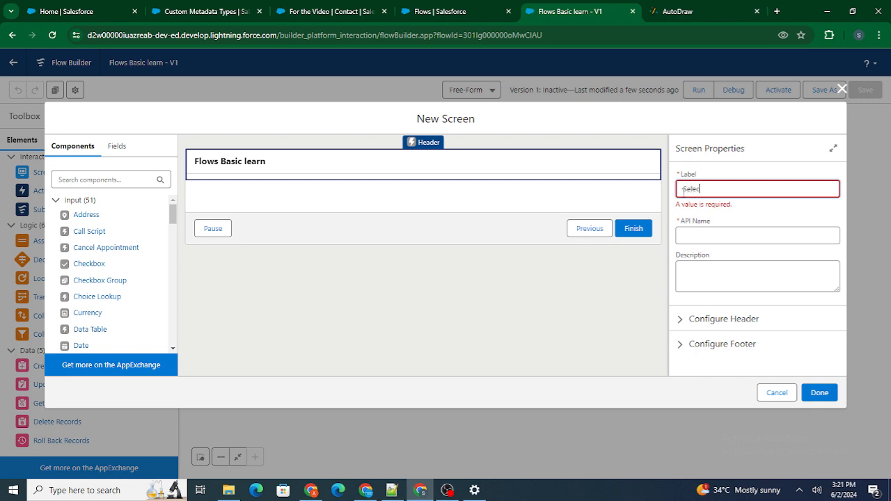
{"action": "type", "text": "t Source"}
{"action": "left_click", "coordinate": [721, 157]}
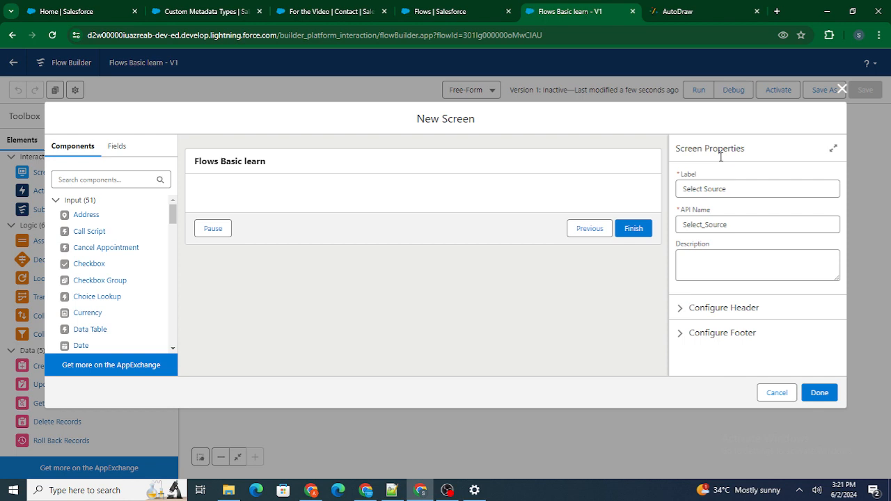
Step: Find the Picklist component and add it to the Select Source screen
{"action": "left_click", "coordinate": [100, 176]}
{"action": "type", "text": "Pick"}
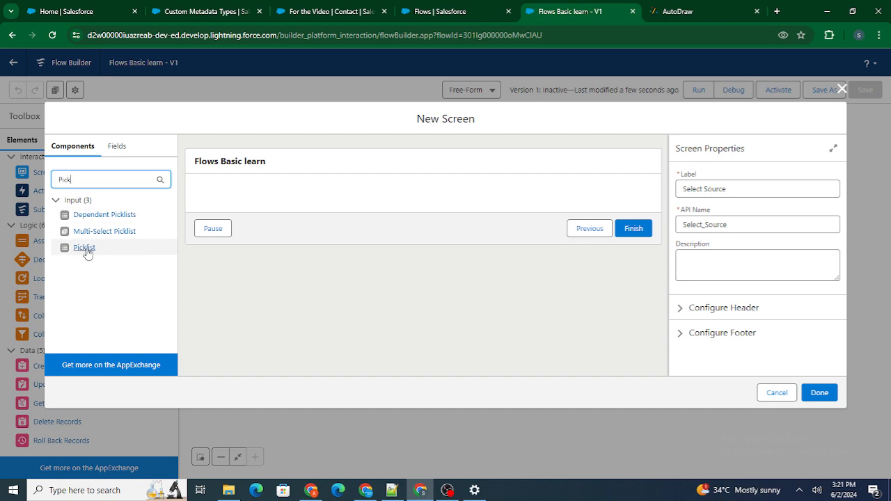
{"action": "left_click_drag", "start_coordinate": [87, 252], "coordinate": [252, 197]}
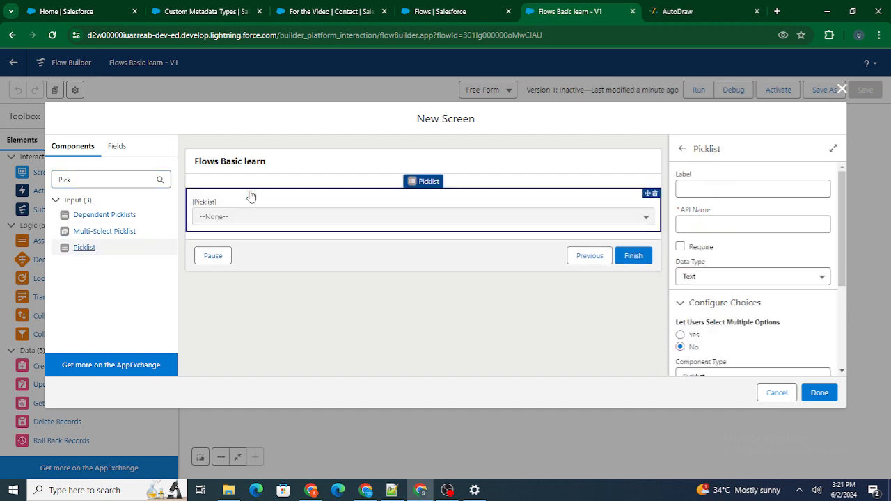
Step: Set the picklist's label to Source and its API name to Source_User
{"action": "left_click", "coordinate": [730, 185]}
{"action": "type", "text": "Source"}
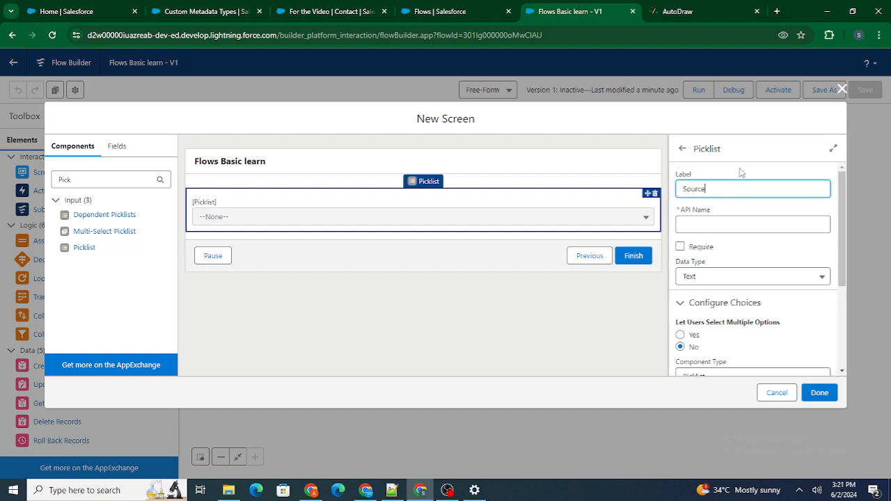
{"action": "left_click", "coordinate": [731, 222]}
{"action": "type", "text": "_User"}
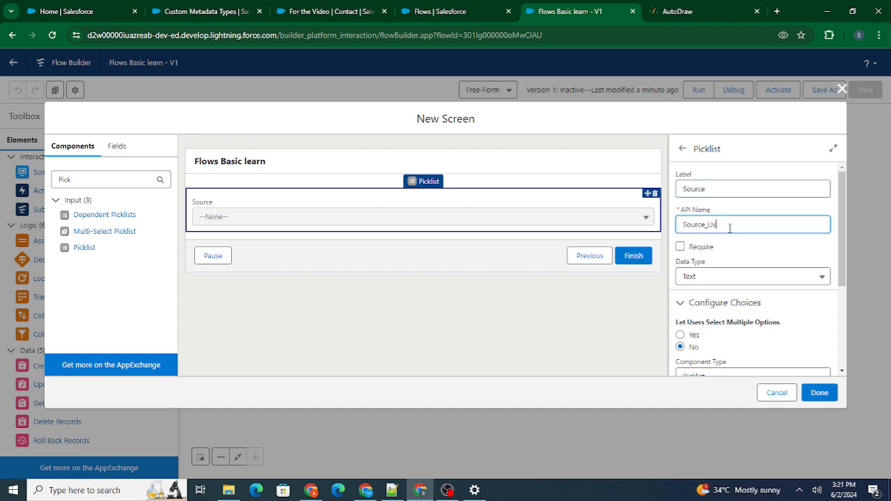
{"action": "left_click", "coordinate": [729, 179]}
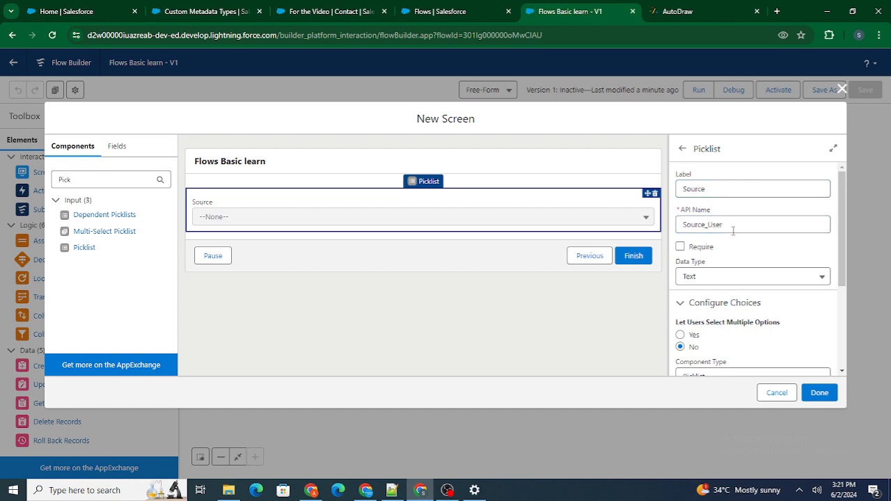
{"action": "double_click", "coordinate": [731, 227]}
{"action": "left_click", "coordinate": [731, 161]}
Step: Start a new choice resource for the Source picklist, with the resource type Choice
{"action": "scroll", "coordinate": [737, 298], "scroll_direction": "down", "scroll_amount": 1}
{"action": "scroll", "coordinate": [738, 298], "scroll_direction": "down", "scroll_amount": 3}
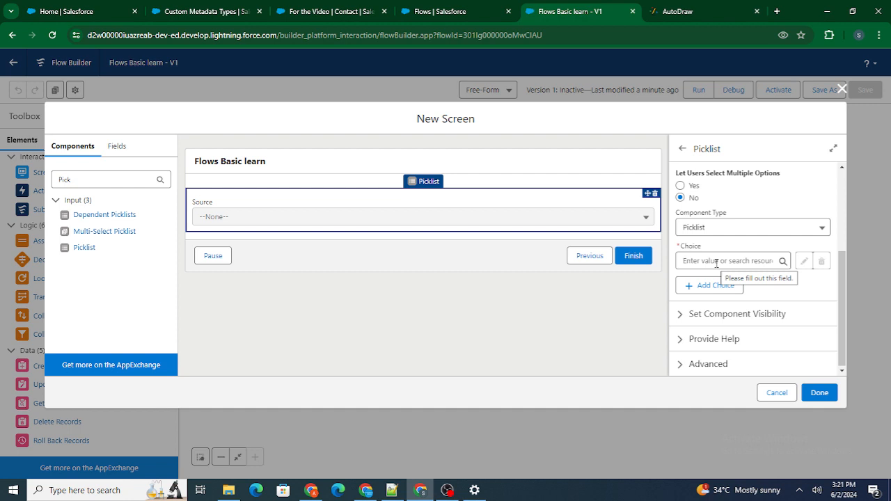
{"action": "left_click", "coordinate": [716, 262]}
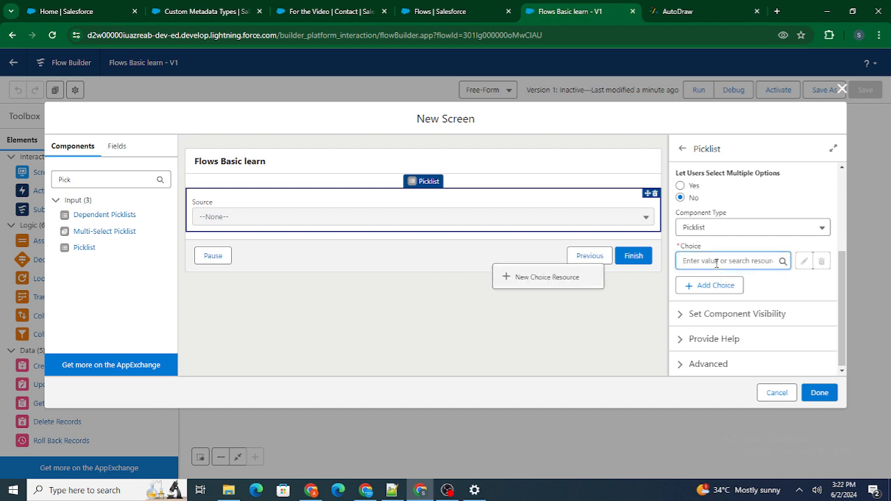
{"action": "left_click", "coordinate": [555, 281]}
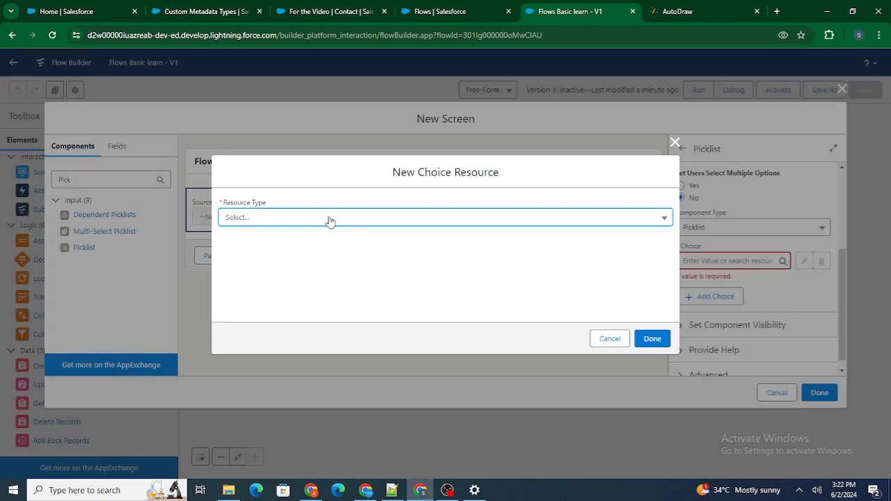
{"action": "left_click", "coordinate": [332, 221]}
{"action": "left_click", "coordinate": [253, 244]}
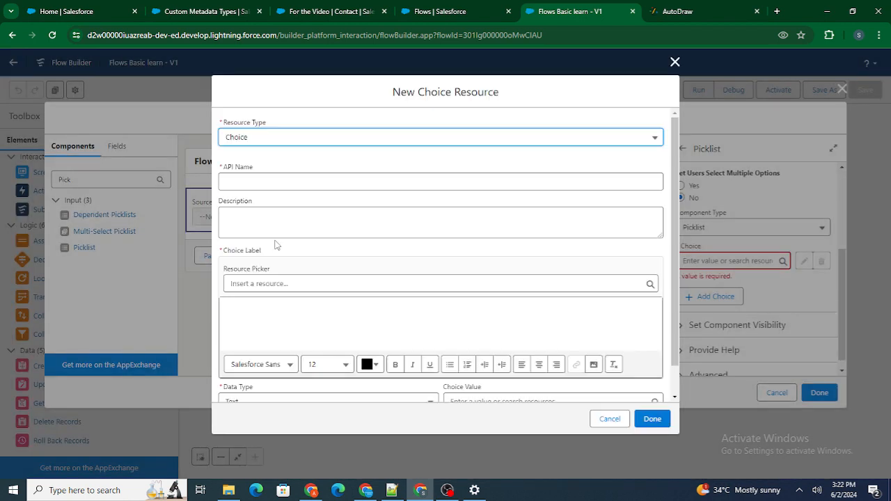
Step: Set the choice's API name and choice label to Email and save it as the Source picklist's choice
{"action": "left_click", "coordinate": [315, 180]}
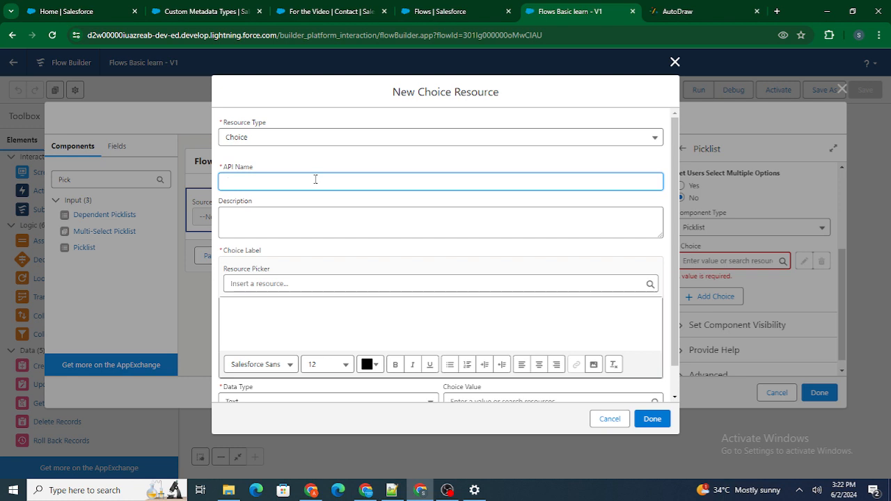
{"action": "type", "text": "Email"}
{"action": "left_click", "coordinate": [341, 163]}
{"action": "scroll", "coordinate": [284, 282], "scroll_direction": "down", "scroll_amount": 2}
{"action": "left_click", "coordinate": [282, 280]}
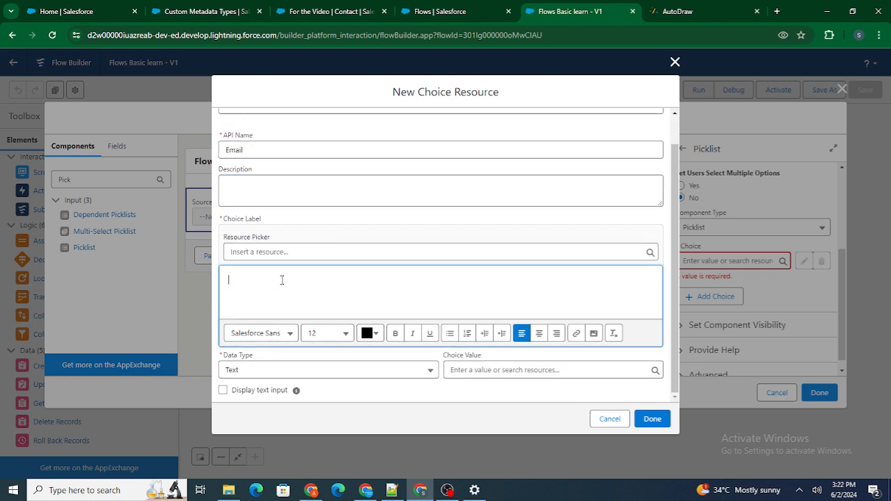
{"action": "type", "text": "Email"}
{"action": "left_click", "coordinate": [327, 225]}
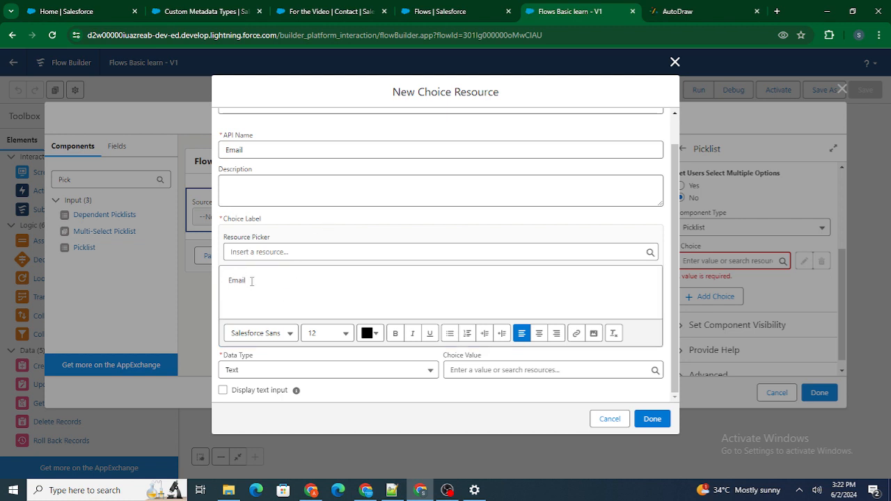
{"action": "double_click", "coordinate": [282, 148]}
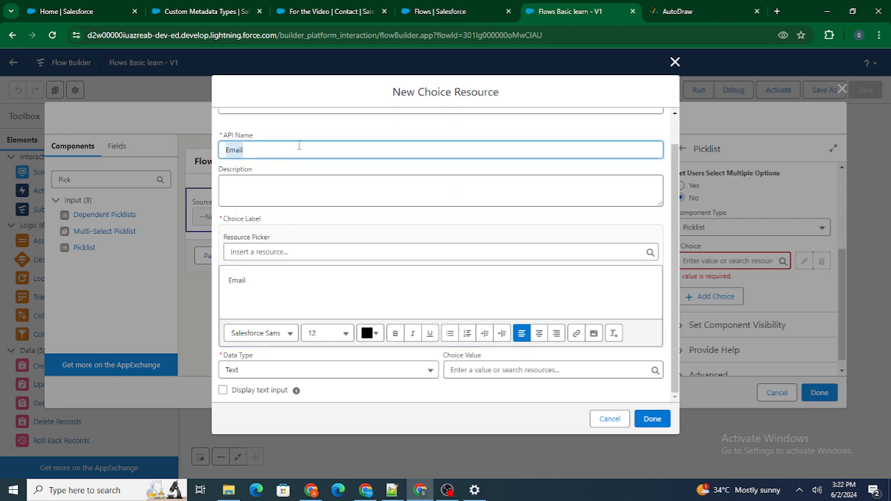
{"action": "left_click", "coordinate": [653, 421]}
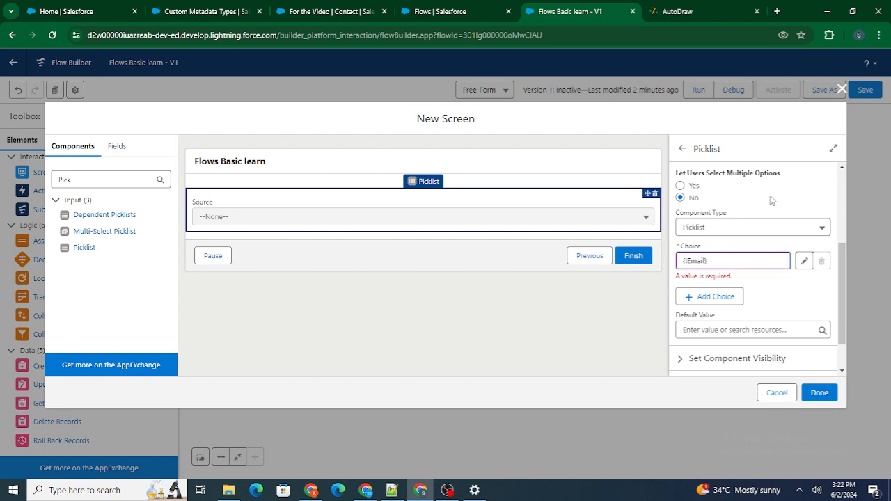
Step: Complete the Select Source screen and connect the Form screen to it, saving the flow
{"action": "left_click", "coordinate": [819, 393]}
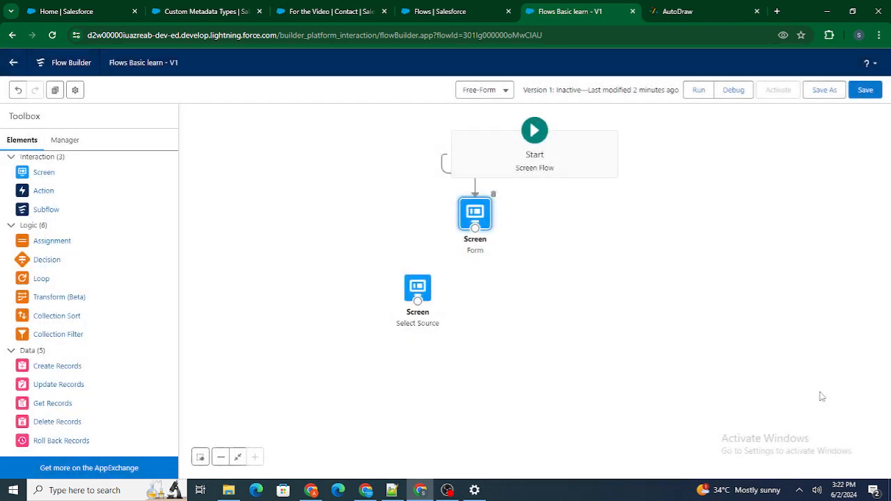
{"action": "left_click_drag", "start_coordinate": [475, 229], "coordinate": [418, 287]}
{"action": "left_click", "coordinate": [864, 91]}
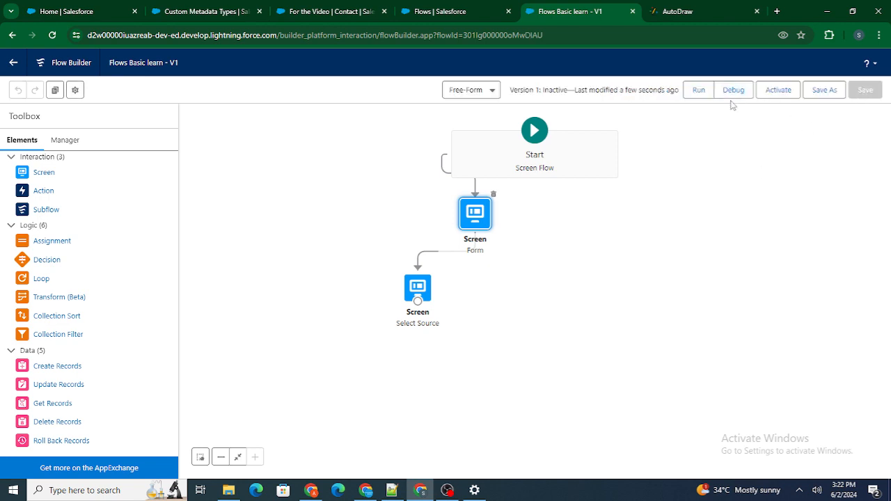
Step: Run the flow in debug mode, advance past the Form screen, and inspect the Source picklist's options
{"action": "left_click", "coordinate": [733, 90]}
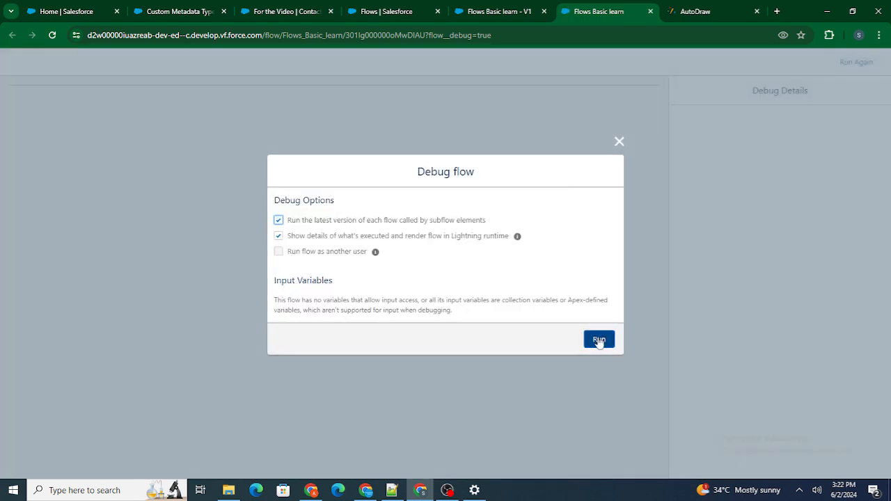
{"action": "left_click", "coordinate": [599, 340]}
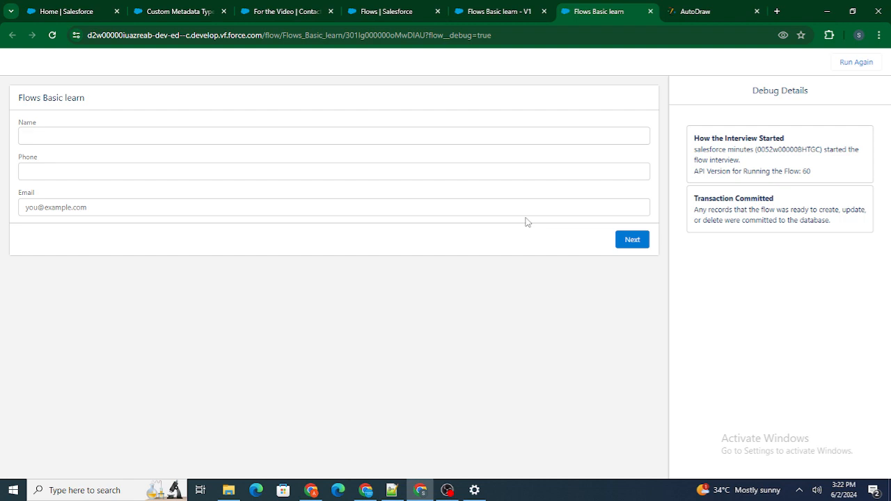
{"action": "left_click", "coordinate": [632, 241]}
{"action": "left_click", "coordinate": [256, 139]}
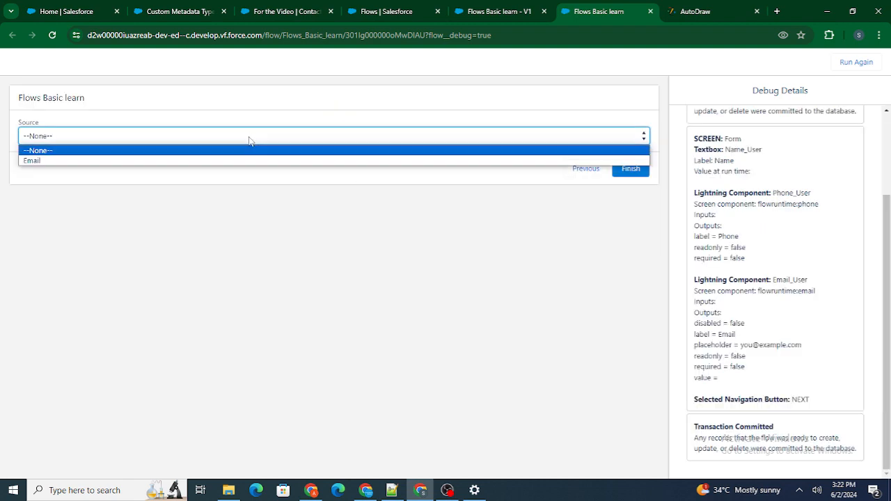
{"action": "left_click", "coordinate": [293, 218]}
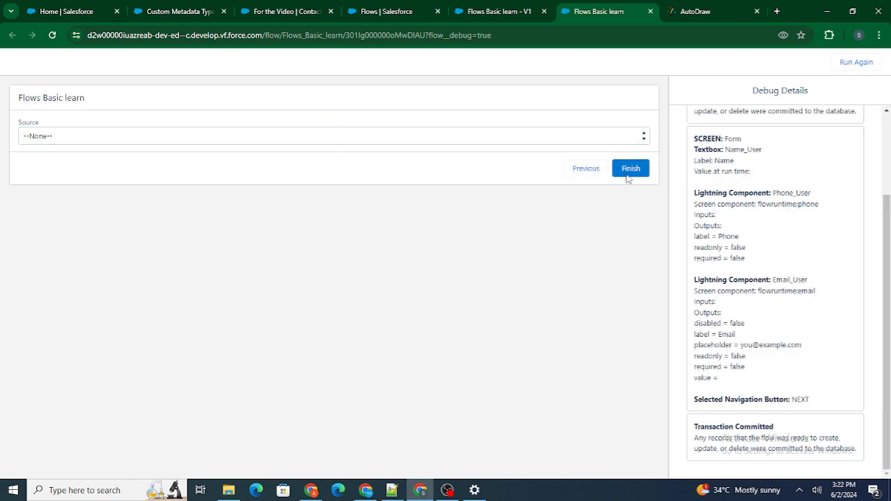
Step: Close the debug run and create a custom metadata type labelled Search Source with the plural label Search Sources
{"action": "left_click", "coordinate": [650, 11]}
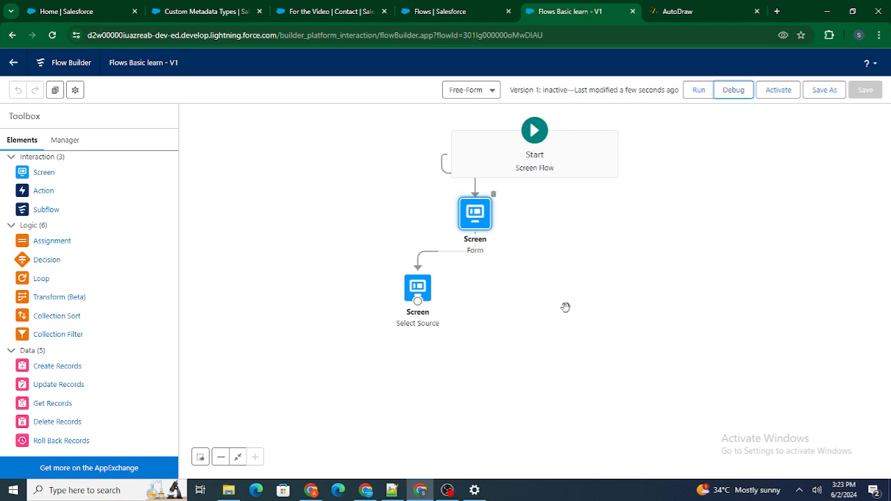
{"action": "left_click", "coordinate": [221, 10]}
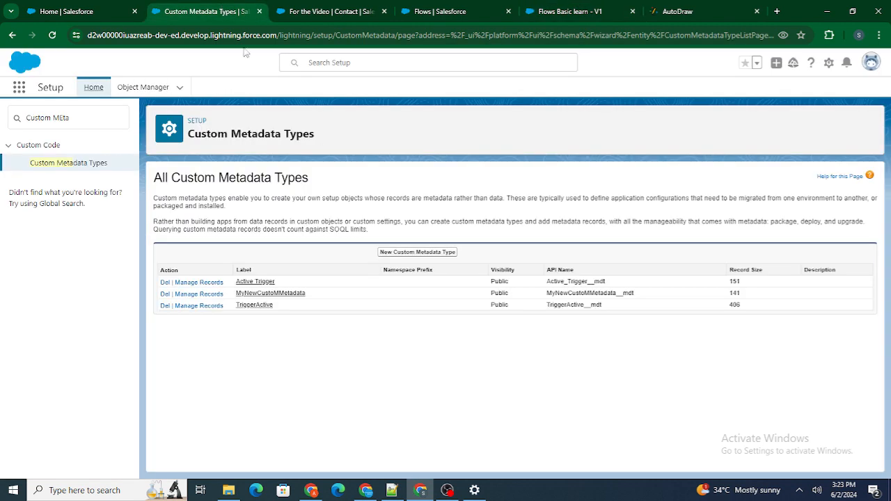
{"action": "left_click", "coordinate": [432, 255]}
{"action": "left_click", "coordinate": [430, 255]}
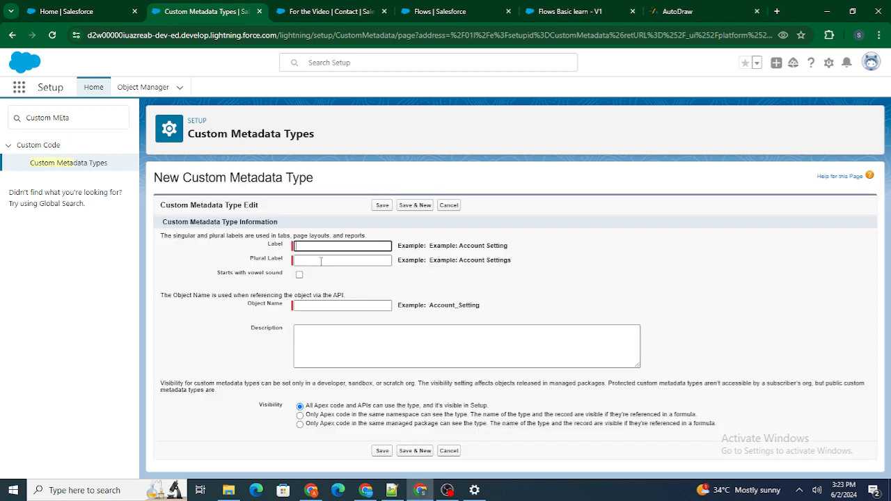
{"action": "type", "text": "Search Source"}
{"action": "key", "text": "ctrl+a"}
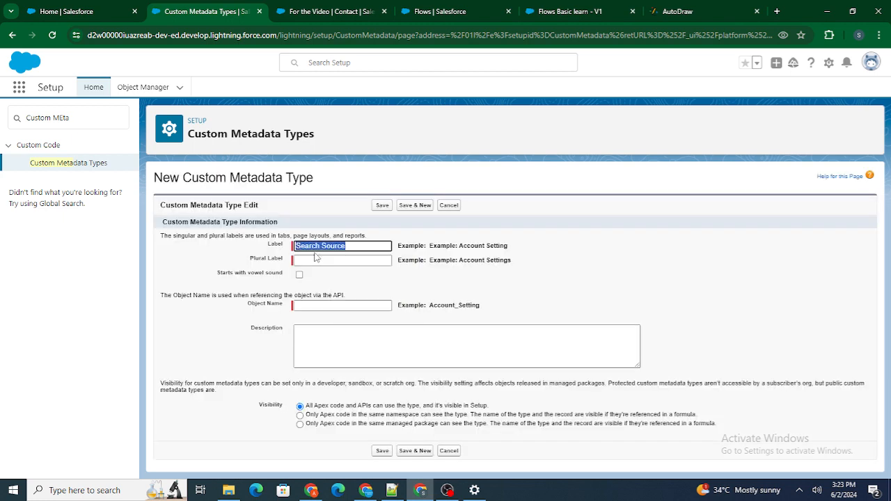
{"action": "key", "text": "ctrl+c"}
{"action": "left_click", "coordinate": [316, 260]}
{"action": "key", "text": "ctrl+v"}
{"action": "type", "text": "s"}
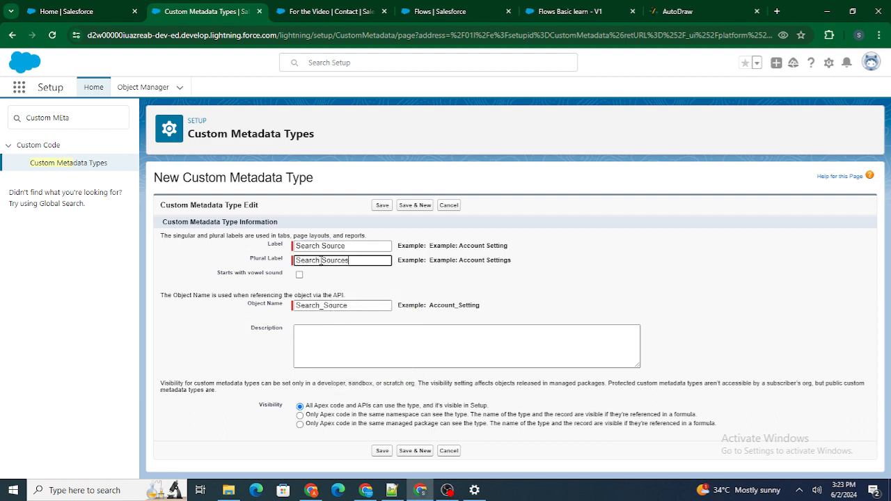
{"action": "left_click", "coordinate": [377, 207]}
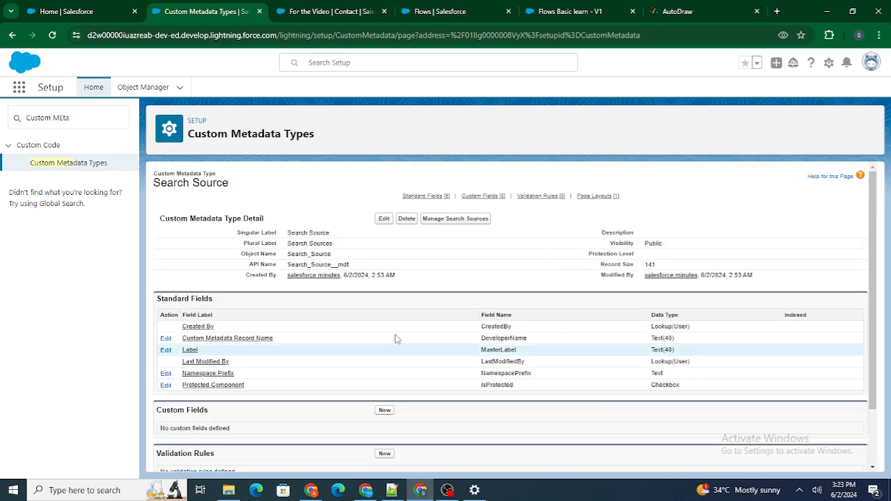
Step: Start a new custom field on the Search Source metadata type with the data type Text
{"action": "scroll", "coordinate": [430, 330], "scroll_direction": "down", "scroll_amount": 1}
{"action": "left_click", "coordinate": [383, 342]}
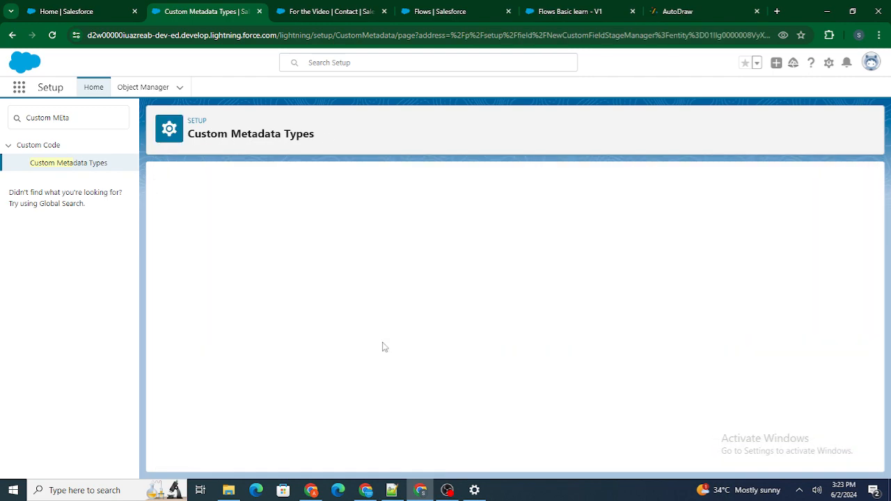
{"action": "scroll", "coordinate": [233, 349], "scroll_direction": "down", "scroll_amount": 2}
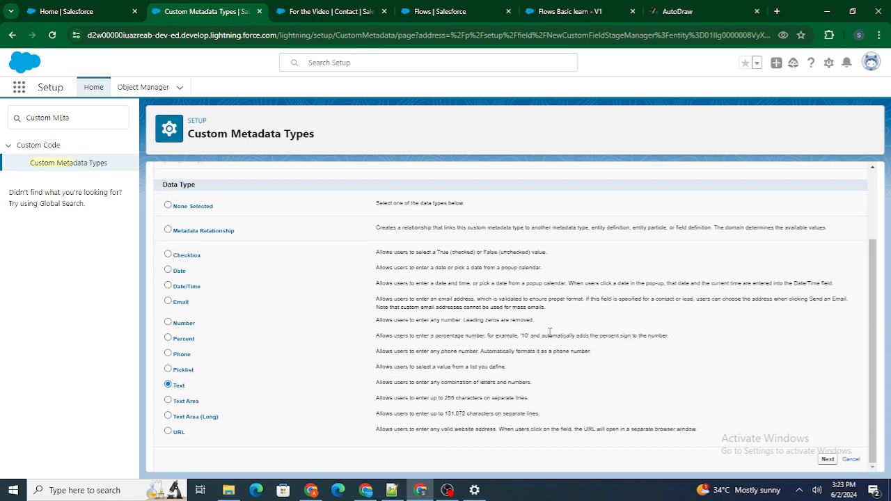
{"action": "scroll", "coordinate": [827, 278], "scroll_direction": "up", "scroll_amount": 2}
{"action": "left_click", "coordinate": [827, 234]}
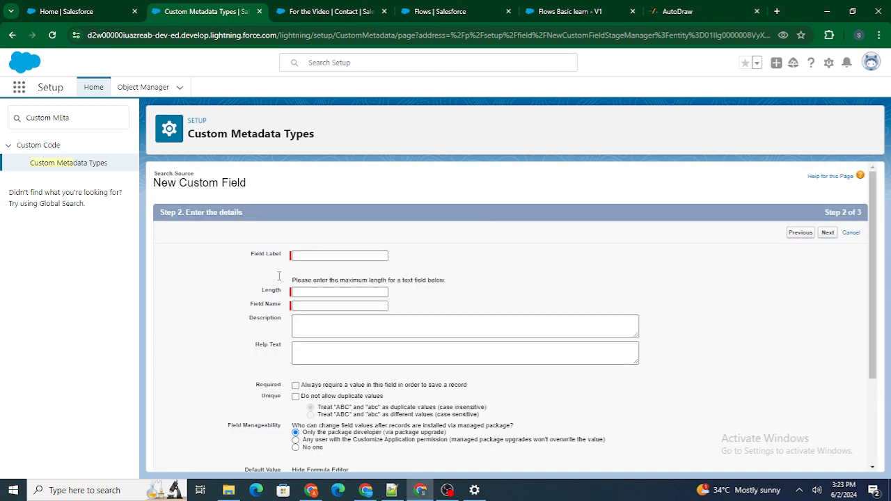
Step: Set the field's label and name to Source with a length of 18, and save the field
{"action": "left_click", "coordinate": [300, 256]}
{"action": "type", "text": "Spource"}
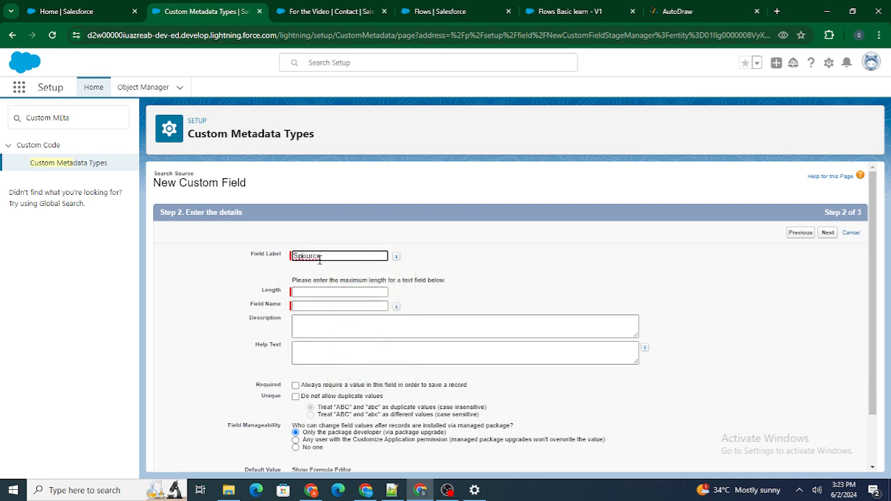
{"action": "key", "text": "Left"}
{"action": "key", "text": "Left"}
{"action": "key", "text": "Left"}
{"action": "key", "text": "Left"}
{"action": "key", "text": "Left"}
{"action": "key", "text": "BackSpace"}
{"action": "left_click", "coordinate": [466, 255]}
{"action": "left_click", "coordinate": [364, 295]}
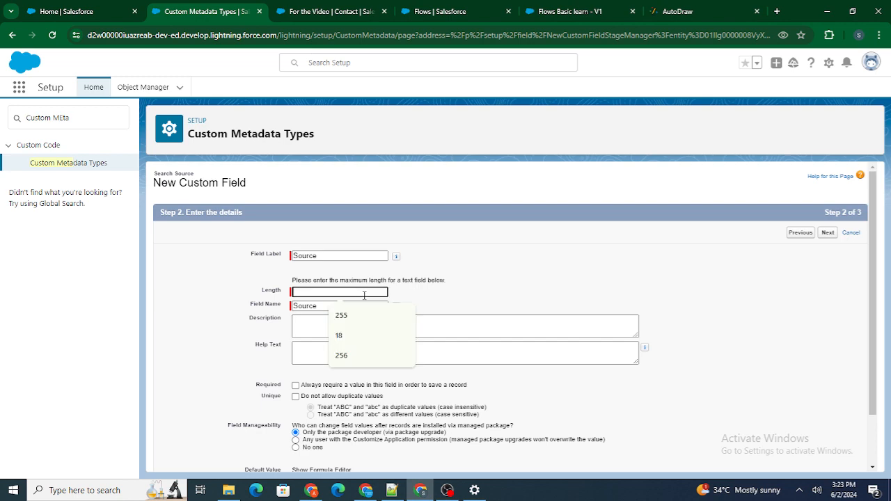
{"action": "type", "text": "18"}
{"action": "left_click", "coordinate": [452, 285]}
{"action": "scroll", "coordinate": [453, 284], "scroll_direction": "down", "scroll_amount": 1}
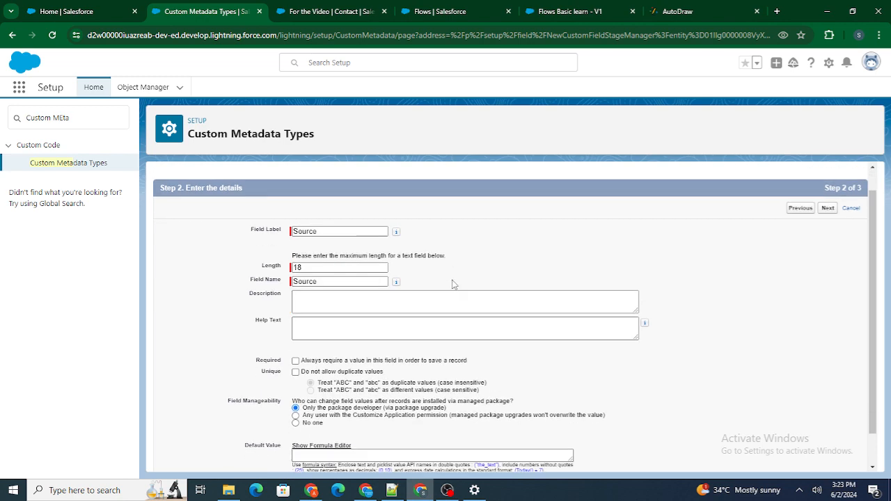
{"action": "scroll", "coordinate": [679, 283], "scroll_direction": "up", "scroll_amount": 1}
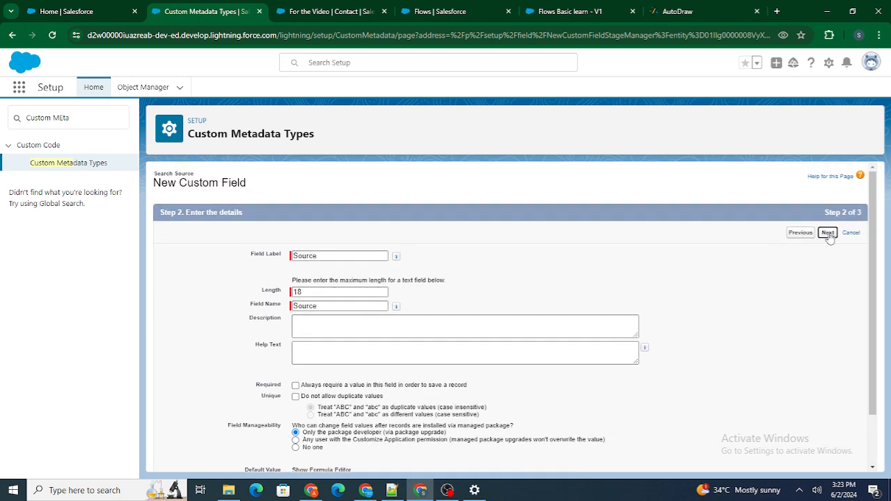
{"action": "left_click", "coordinate": [828, 234]}
{"action": "left_click", "coordinate": [833, 234]}
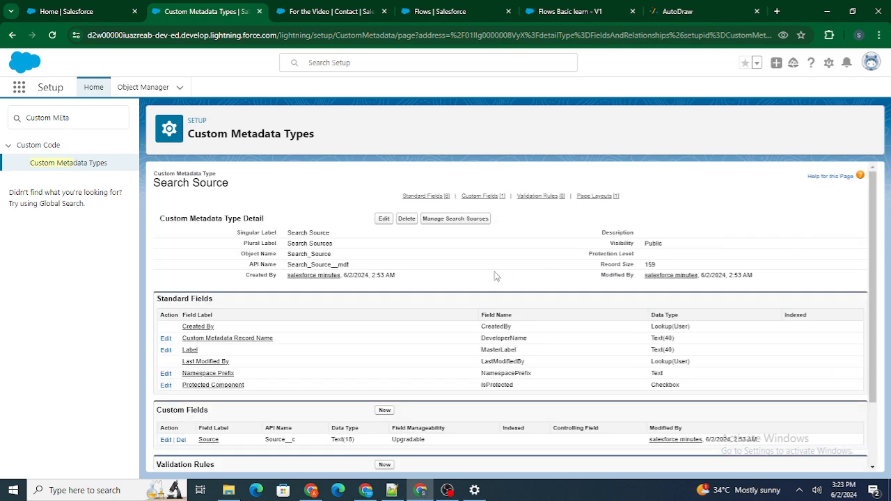
Step: Add a Search Source record labelled Email Source with Source set to Email, and save it
{"action": "left_click", "coordinate": [466, 223]}
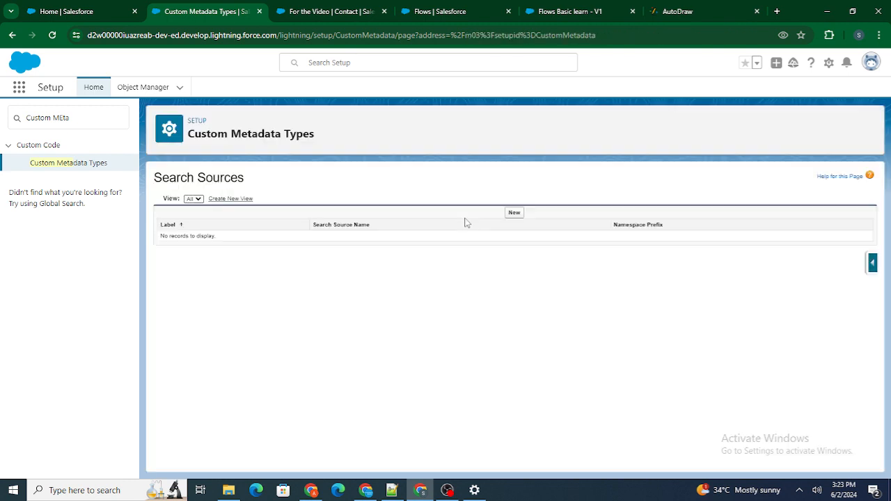
{"action": "left_click", "coordinate": [514, 215]}
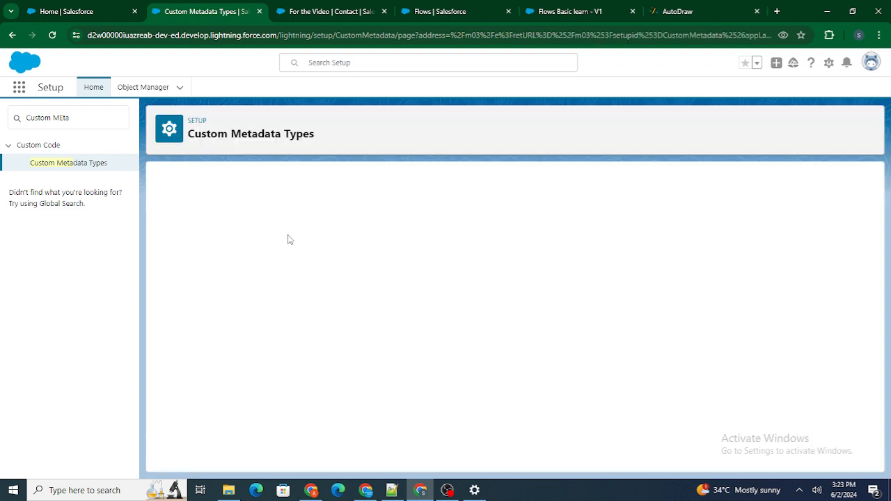
{"action": "type", "text": "Email S"}
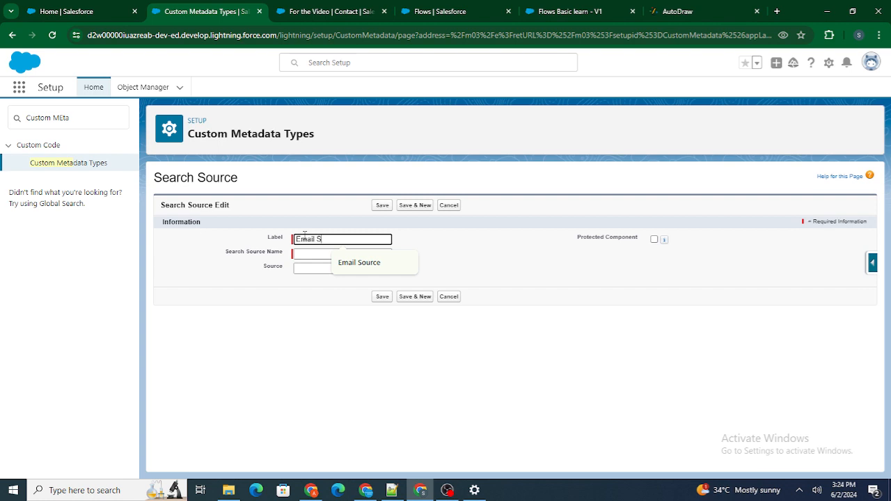
{"action": "type", "text": "ource"}
{"action": "left_click", "coordinate": [307, 203]}
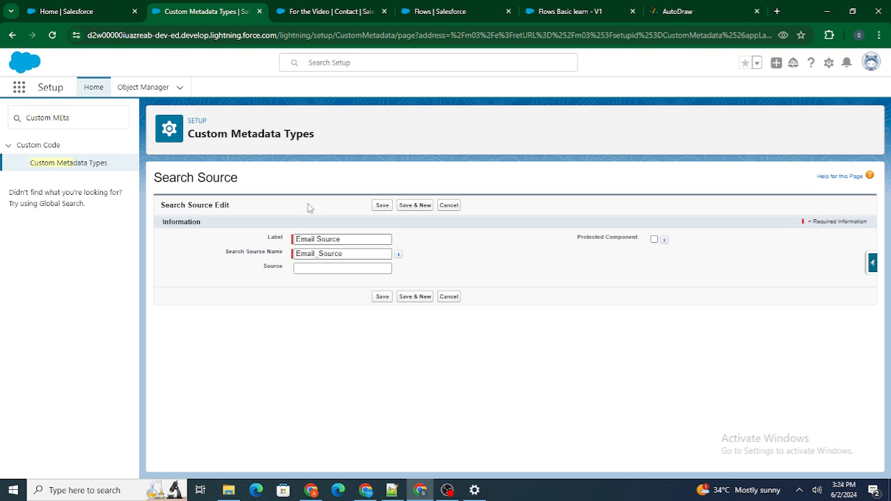
{"action": "left_click", "coordinate": [318, 258]}
{"action": "left_click", "coordinate": [326, 268]}
{"action": "left_click", "coordinate": [326, 268]}
{"action": "type", "text": "Email"}
{"action": "left_click", "coordinate": [383, 206]}
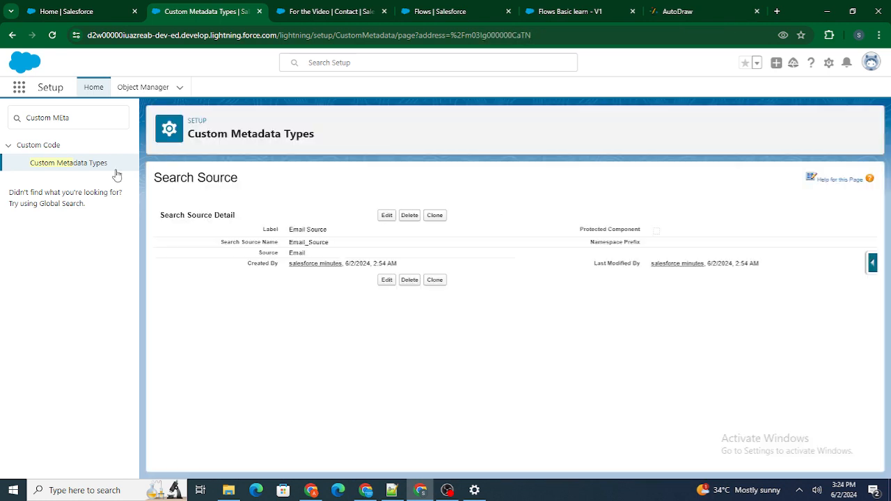
Step: Add a second Search Source record labelled Phone Source with Source set to Phone, save it and return to the record list
{"action": "left_click", "coordinate": [11, 34]}
{"action": "left_click", "coordinate": [12, 35]}
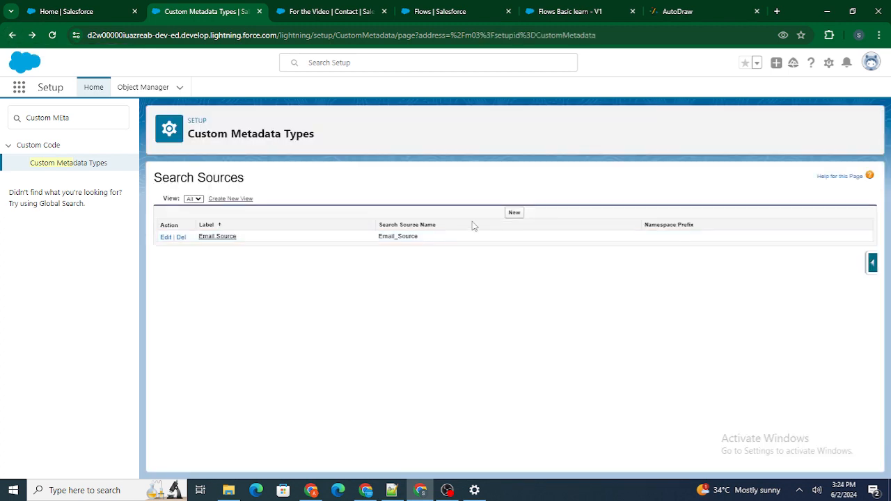
{"action": "left_click", "coordinate": [514, 213]}
{"action": "left_click", "coordinate": [360, 241]}
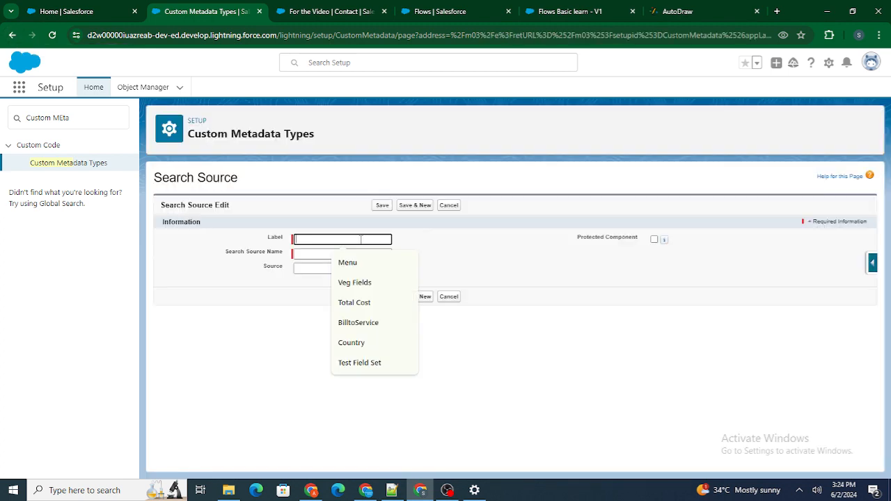
{"action": "type", "text": "Phone Source"}
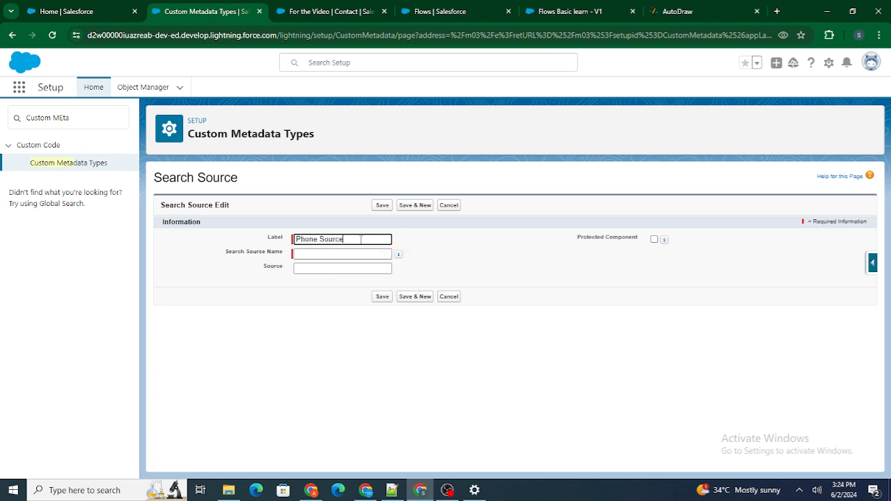
{"action": "left_click", "coordinate": [327, 222]}
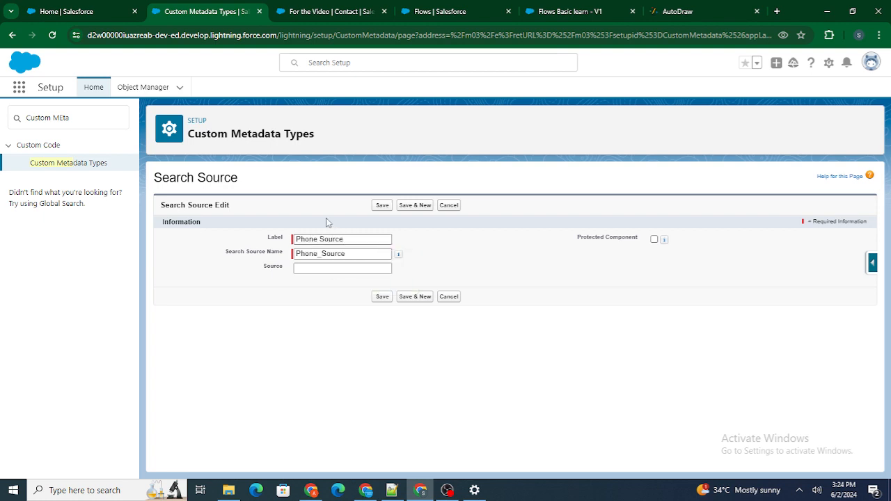
{"action": "left_click", "coordinate": [317, 269]}
{"action": "type", "text": "Phone"}
{"action": "left_click", "coordinate": [289, 199]}
{"action": "left_click", "coordinate": [381, 204]}
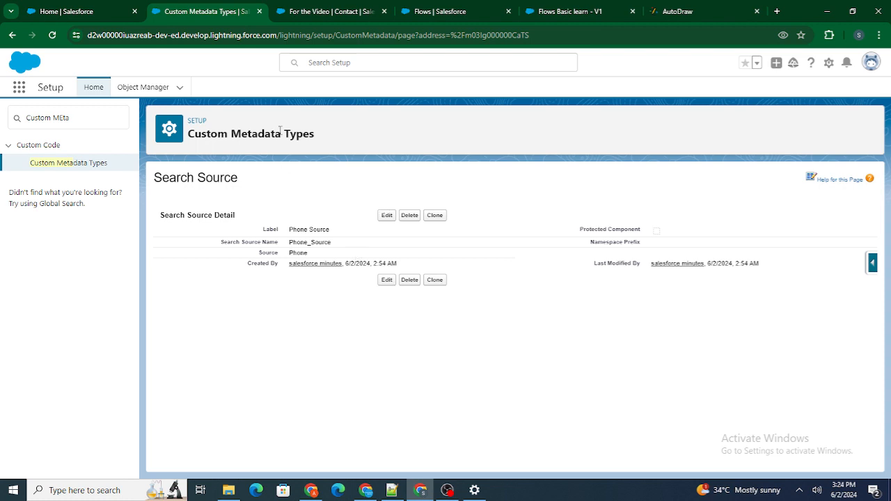
{"action": "left_click", "coordinate": [14, 35]}
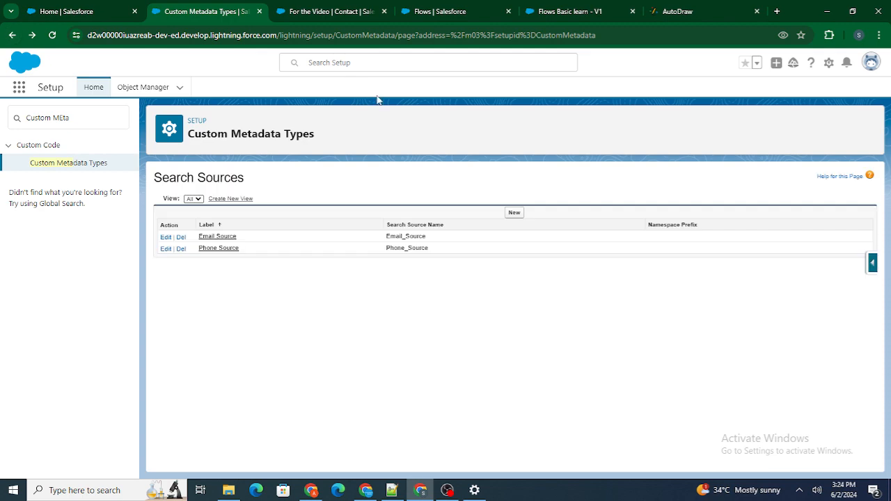
Step: Reopen the Select Source screen in the Flows Basic learn flow and clear the Source picklist's Email choice
{"action": "left_click", "coordinate": [459, 8]}
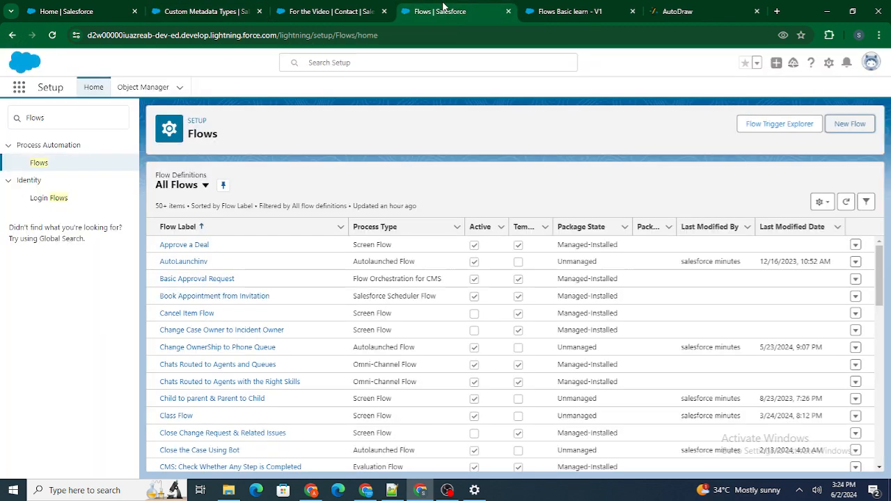
{"action": "left_click", "coordinate": [558, 9]}
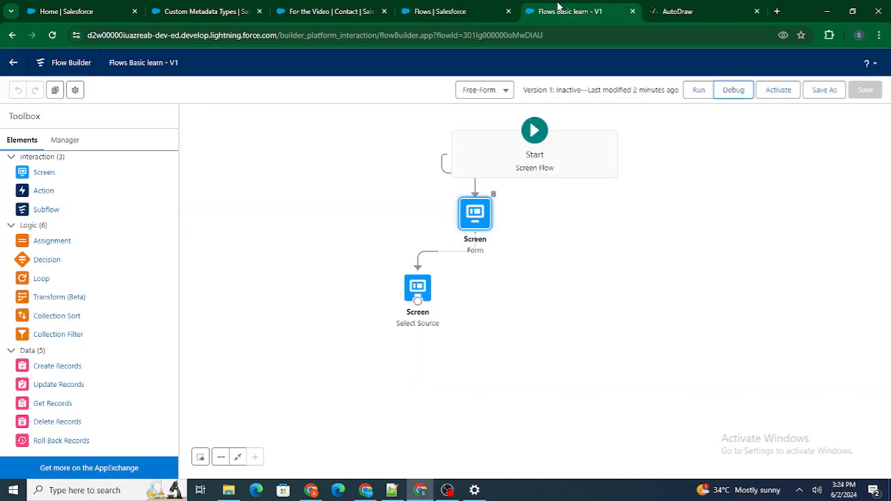
{"action": "double_click", "coordinate": [418, 286]}
{"action": "left_click", "coordinate": [419, 208]}
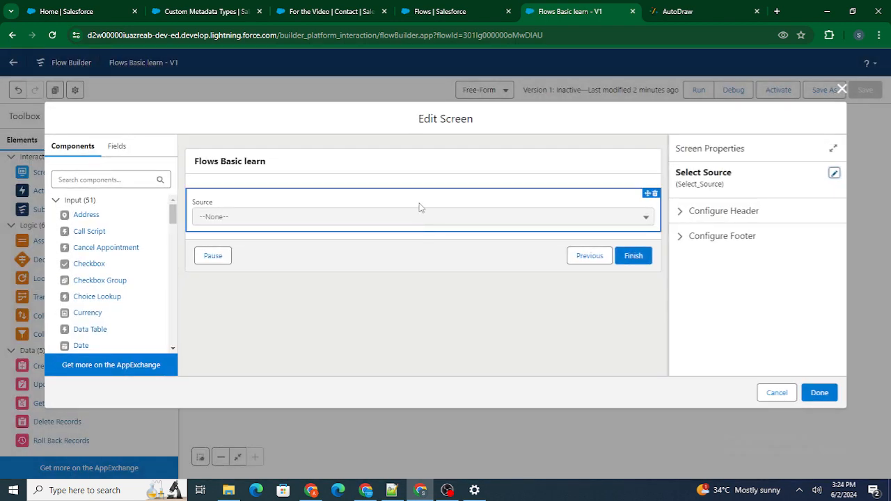
{"action": "scroll", "coordinate": [690, 253], "scroll_direction": "down", "scroll_amount": 3}
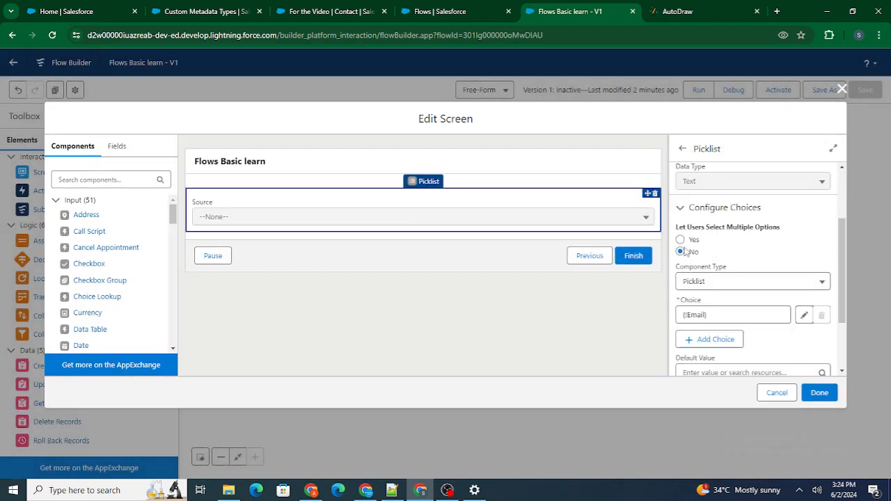
{"action": "left_click", "coordinate": [740, 248]}
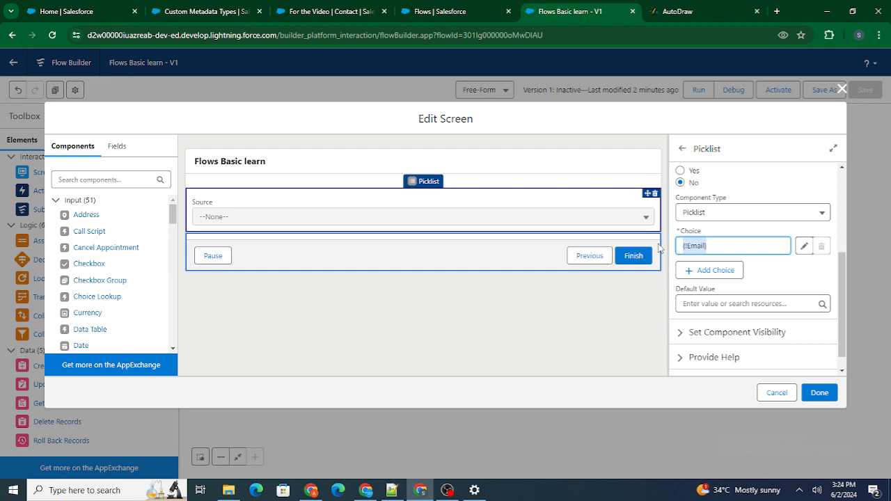
{"action": "key", "text": "BackSpace"}
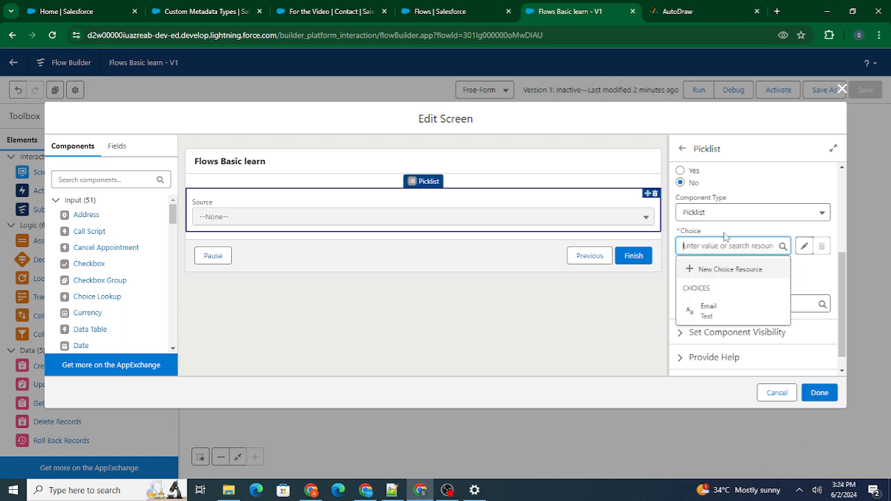
Step: Start a Record Choice Set resource named SearchSourceMetadata for the Source picklist's choice
{"action": "left_click", "coordinate": [722, 271]}
{"action": "left_click", "coordinate": [487, 220]}
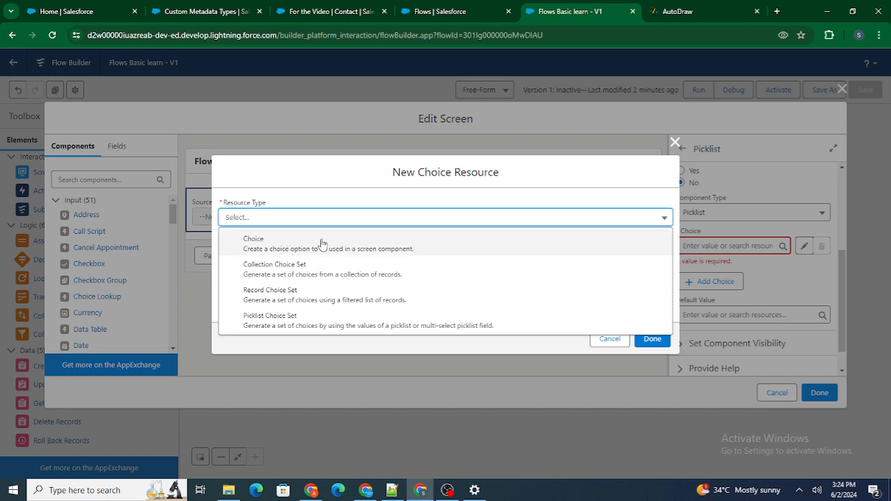
{"action": "left_click", "coordinate": [305, 307]}
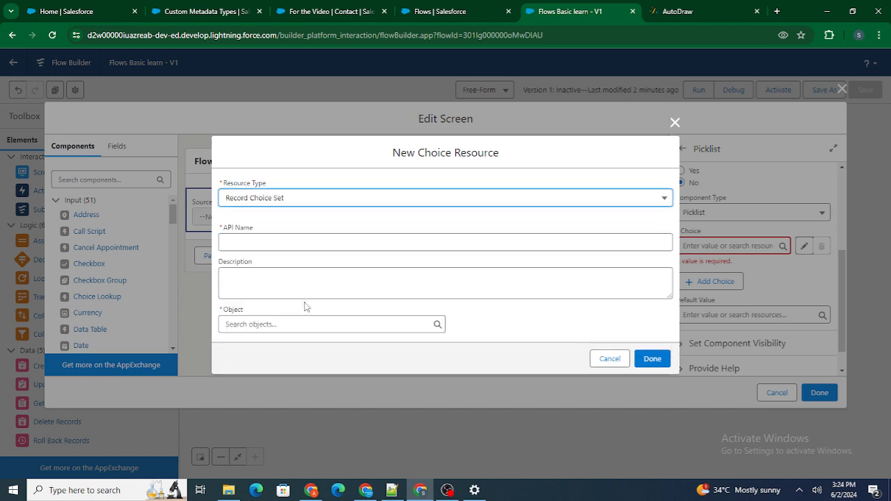
{"action": "left_click", "coordinate": [264, 245]}
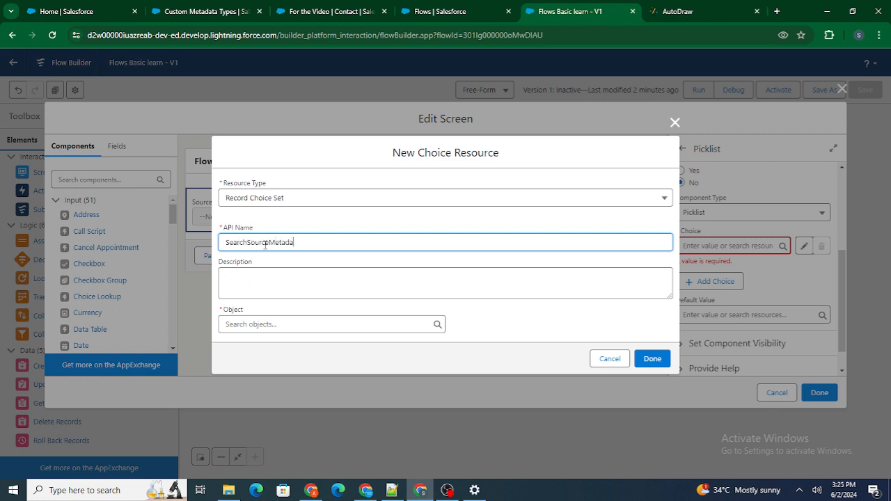
{"action": "left_click", "coordinate": [273, 229]}
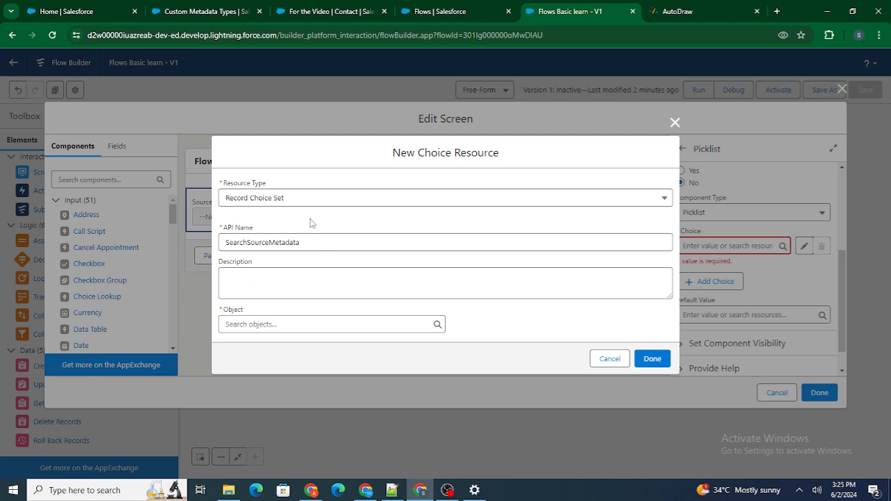
{"action": "left_click", "coordinate": [294, 325]}
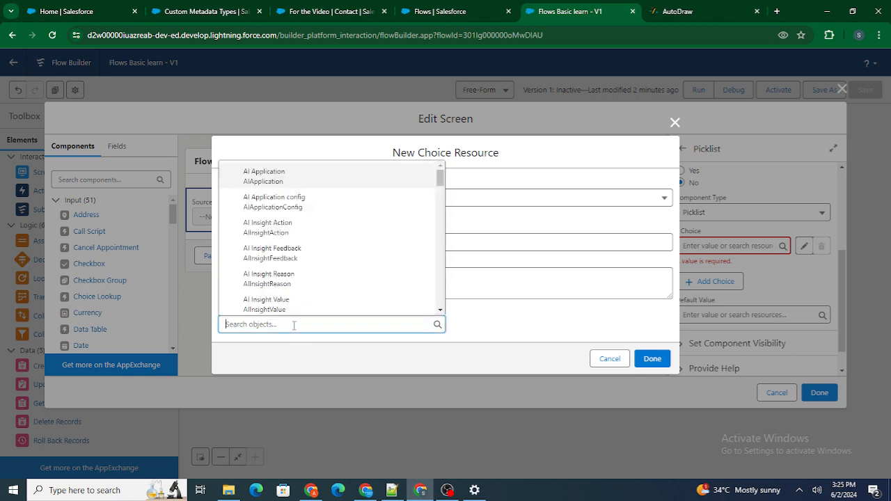
Step: Copy the Search Sources title from the Custom Metadata Types page and try it as the choice set's object
{"action": "left_click", "coordinate": [288, 8]}
{"action": "left_click", "coordinate": [217, 7]}
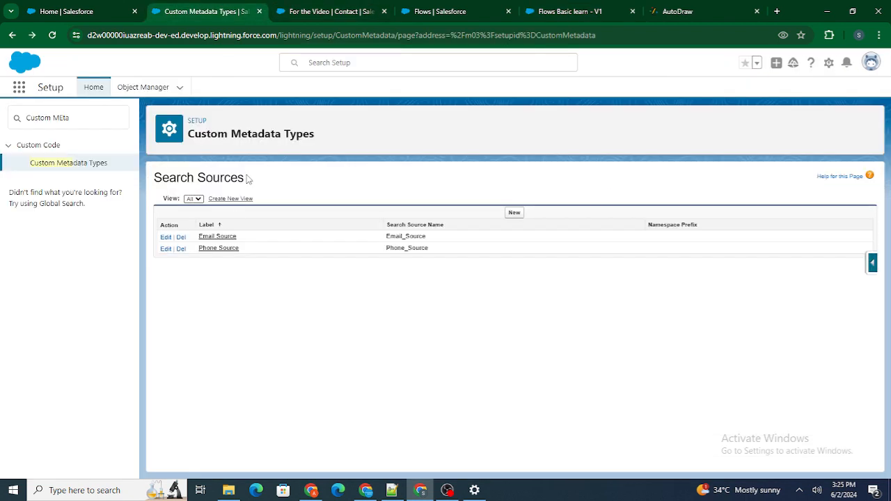
{"action": "left_click_drag", "start_coordinate": [168, 177], "coordinate": [251, 182]}
{"action": "key", "text": "ctrl+c"}
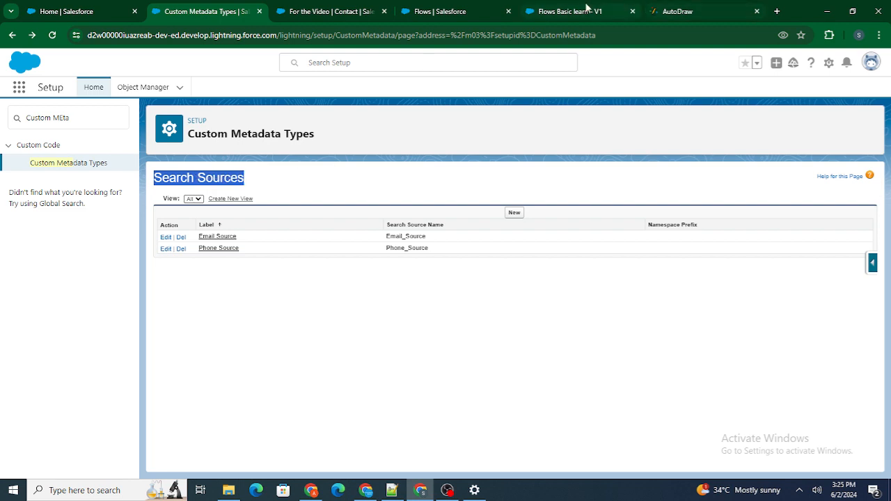
{"action": "left_click", "coordinate": [589, 10]}
{"action": "left_click", "coordinate": [296, 316]}
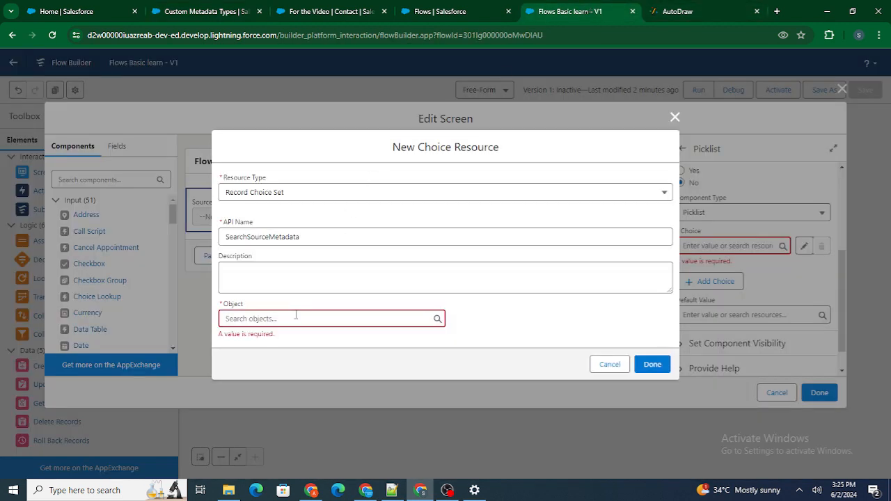
{"action": "left_click", "coordinate": [296, 316]}
{"action": "key", "text": "ctrl+v"}
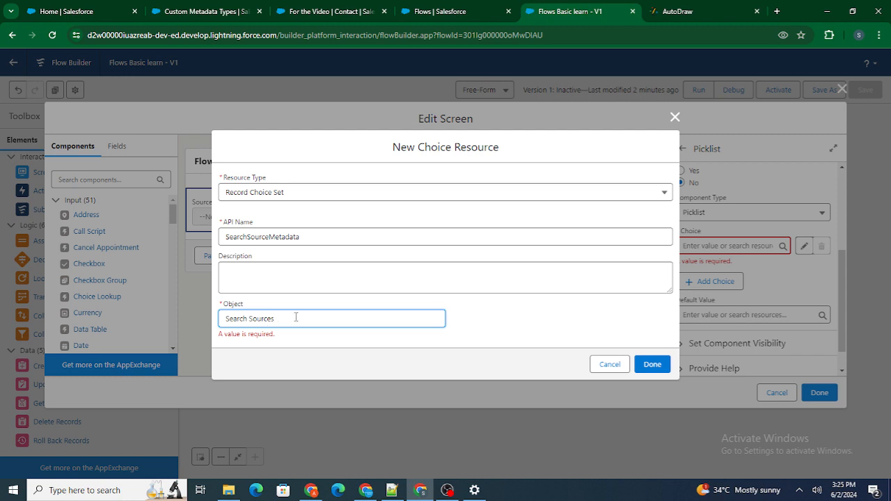
Step: Try finding the object with the term Search, and discard the new choice resource along with the screen edits
{"action": "key", "text": "BackSpace"}
{"action": "key", "text": "BackSpace"}
{"action": "key", "text": "BackSpace"}
{"action": "key", "text": "BackSpace"}
{"action": "key", "text": "BackSpace"}
{"action": "key", "text": "BackSpace"}
{"action": "key", "text": "BackSpace"}
{"action": "key", "text": "BackSpace"}
{"action": "key", "text": "BackSpace"}
{"action": "key", "text": "BackSpace"}
{"action": "key", "text": "BackSpace"}
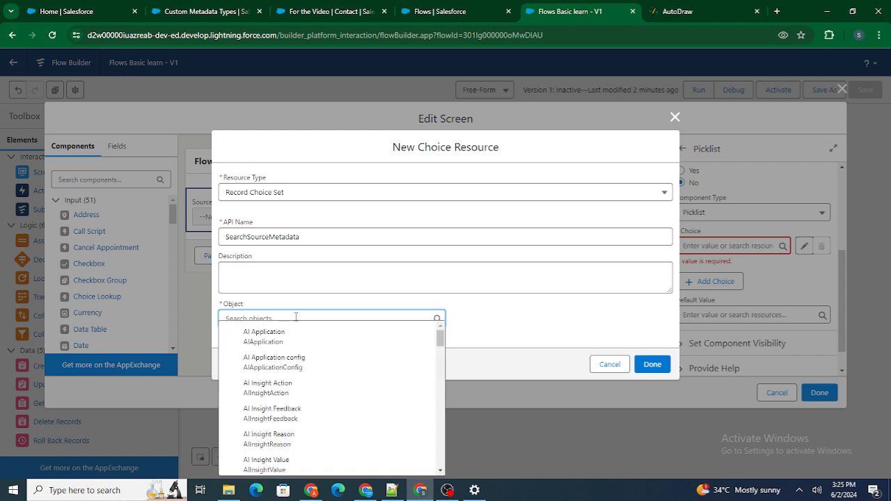
{"action": "type", "text": "Search"}
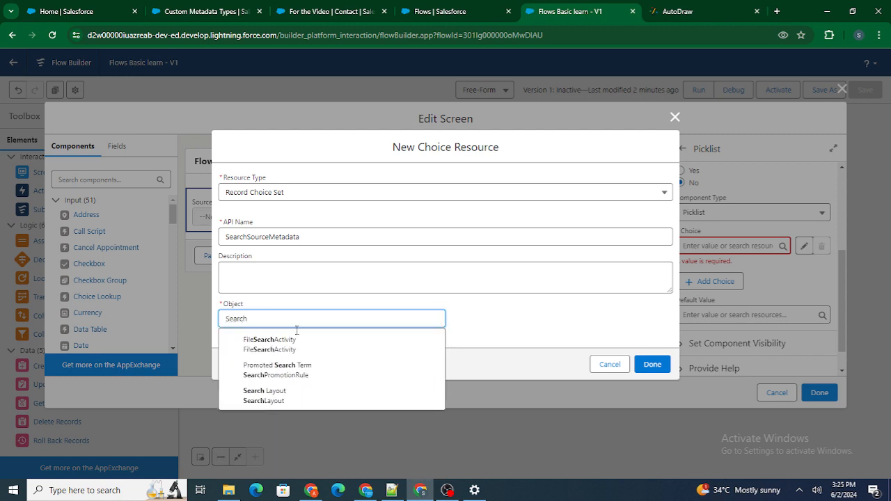
{"action": "left_click", "coordinate": [461, 312]}
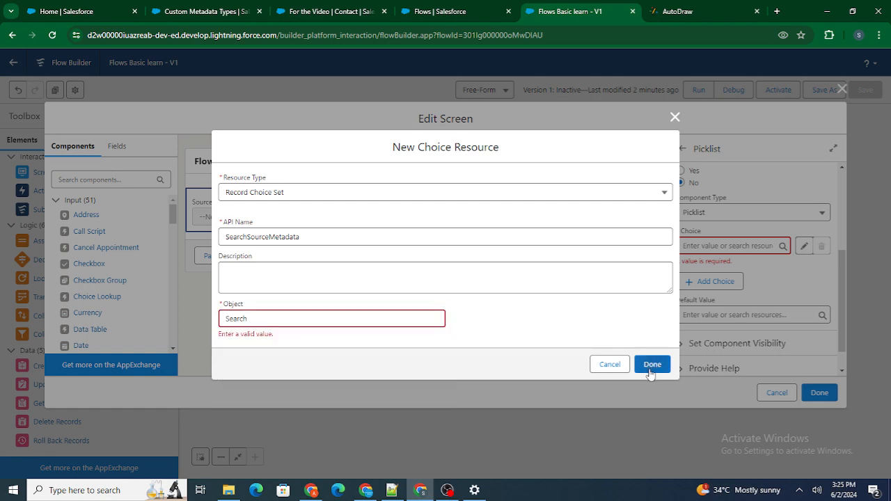
{"action": "left_click", "coordinate": [610, 364]}
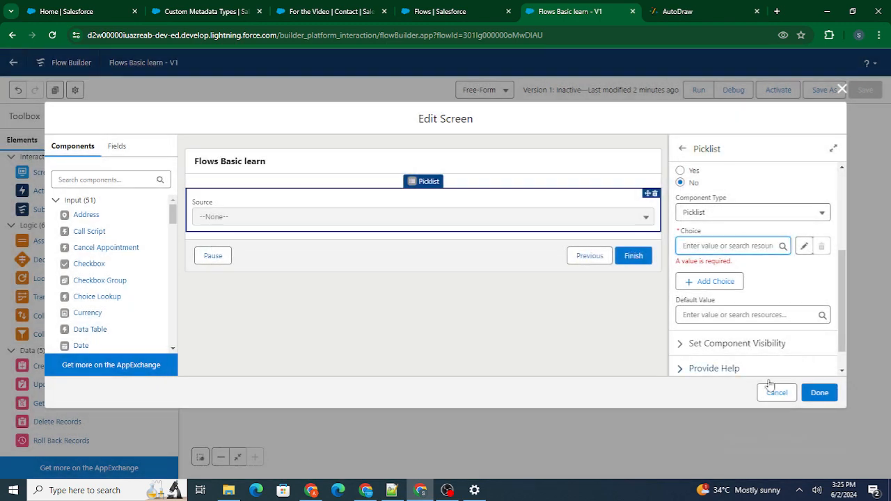
{"action": "left_click", "coordinate": [775, 392]}
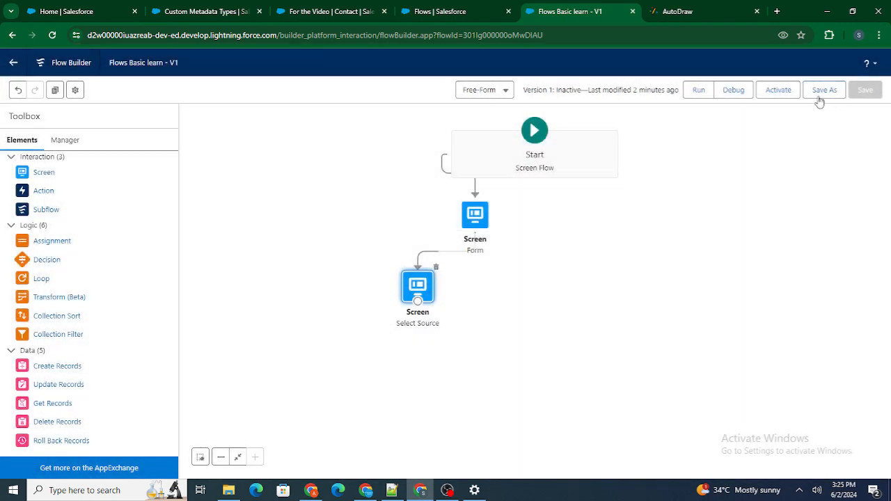
Step: Reload the Flows Basic learn flow in Flow Builder
{"action": "left_click", "coordinate": [52, 35]}
{"action": "left_click", "coordinate": [317, 8]}
{"action": "left_click", "coordinate": [205, 7]}
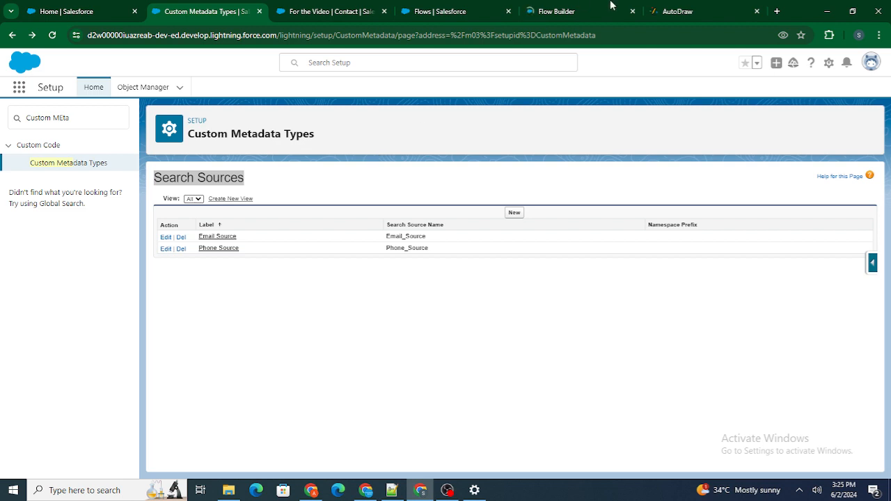
{"action": "left_click", "coordinate": [590, 7]}
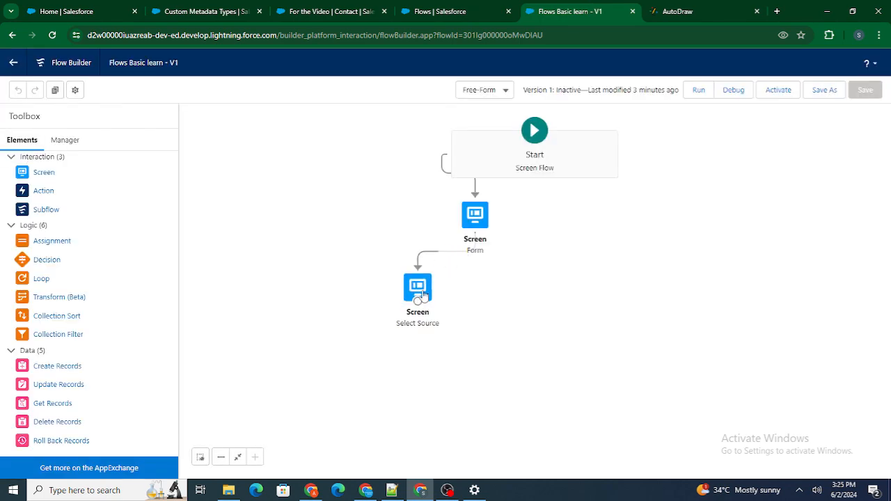
Step: Open the Select Source screen and clear the Email choice from the Source picklist
{"action": "double_click", "coordinate": [416, 290]}
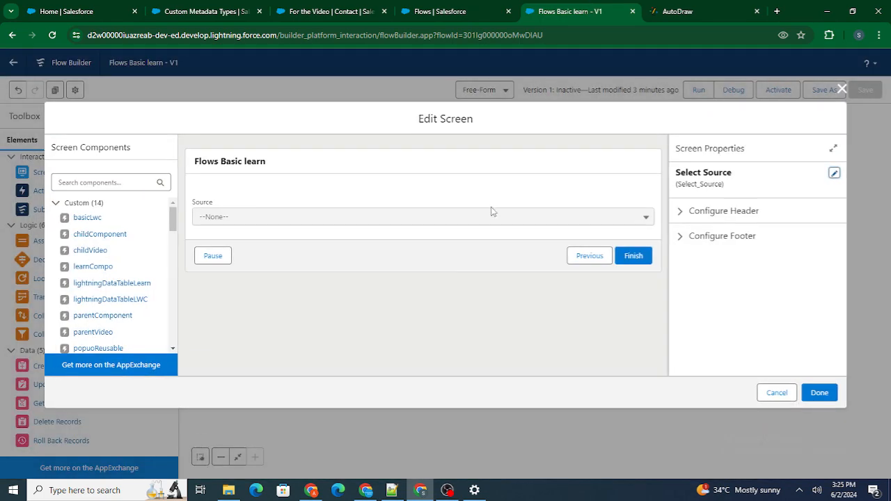
{"action": "left_click", "coordinate": [470, 218]}
{"action": "scroll", "coordinate": [734, 287], "scroll_direction": "down", "scroll_amount": 5}
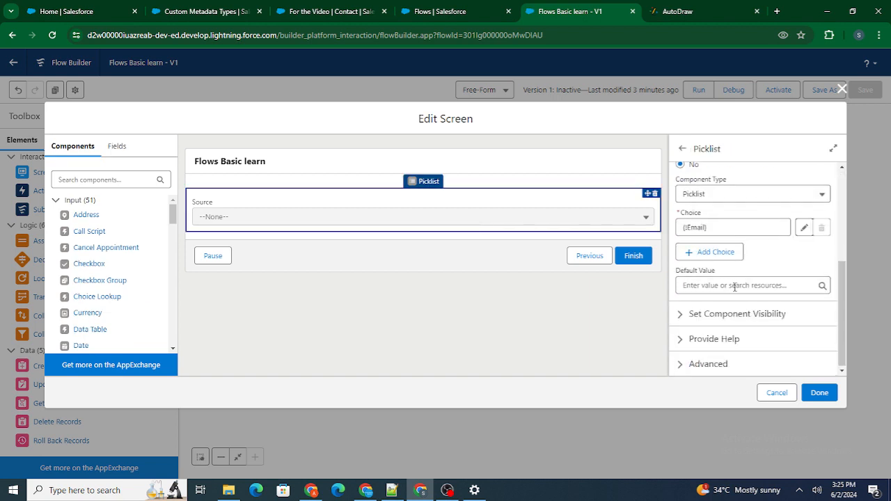
{"action": "left_click_drag", "start_coordinate": [754, 225], "coordinate": [618, 204]}
{"action": "key", "text": "BackSpace"}
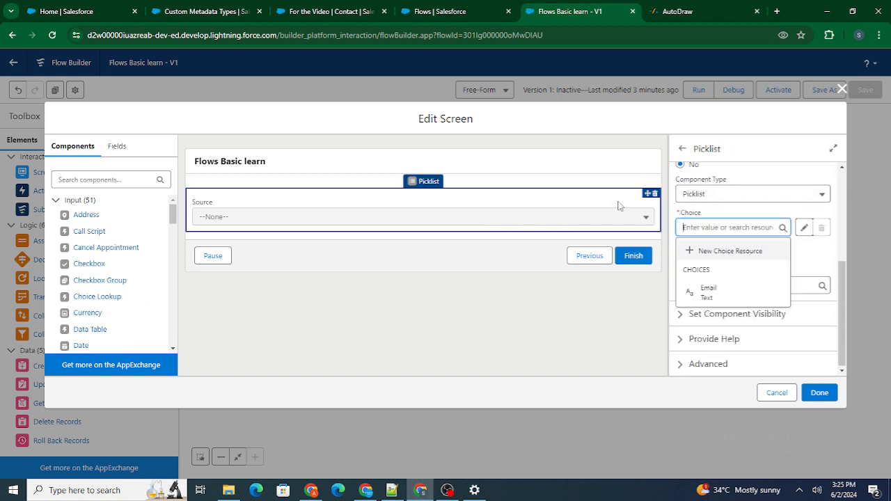
Step: Create a new choice resource of type Record Choice Set with the API name SearchSourceMetadata
{"action": "left_click", "coordinate": [706, 249]}
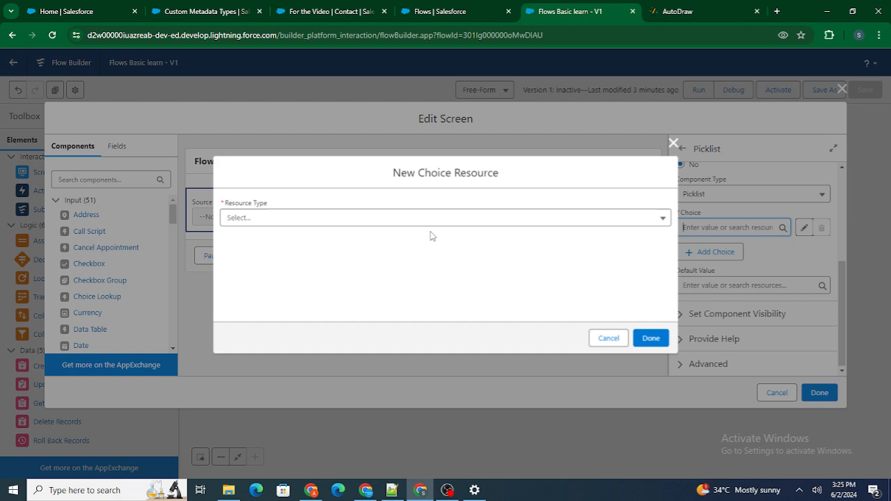
{"action": "left_click", "coordinate": [348, 219]}
{"action": "left_click", "coordinate": [303, 296]}
{"action": "left_click", "coordinate": [268, 243]}
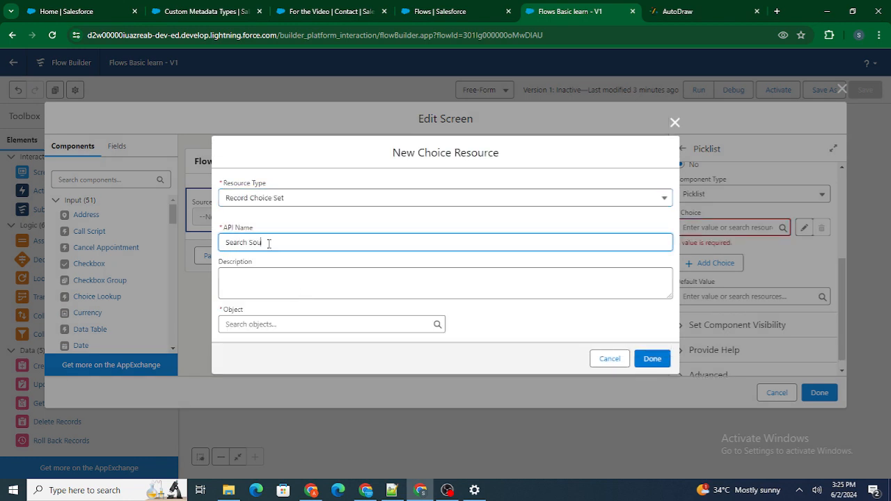
{"action": "type", "text": "Search Source Metadata"}
Step: Set the choice set's object to Search Source (Search_Source__mdt) and its condition requirements to None—Get All Search Source Records
{"action": "left_click", "coordinate": [290, 318]}
{"action": "type", "text": "Sea"}
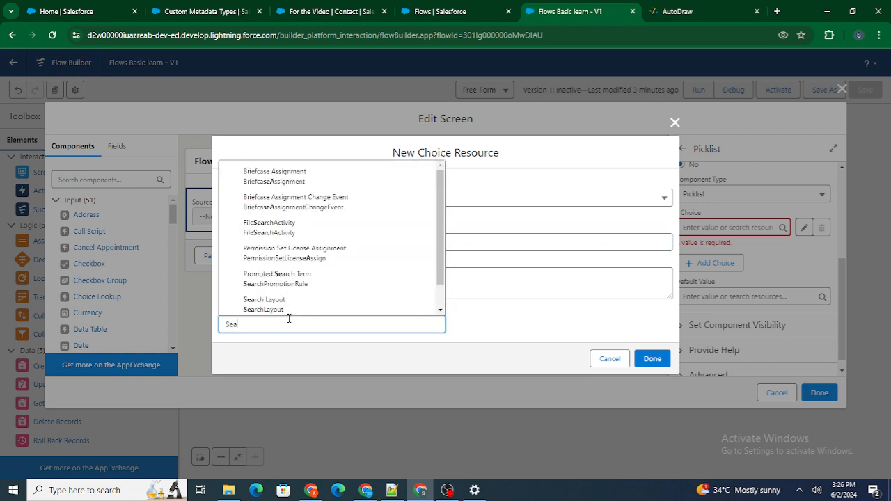
{"action": "type", "text": "rch"}
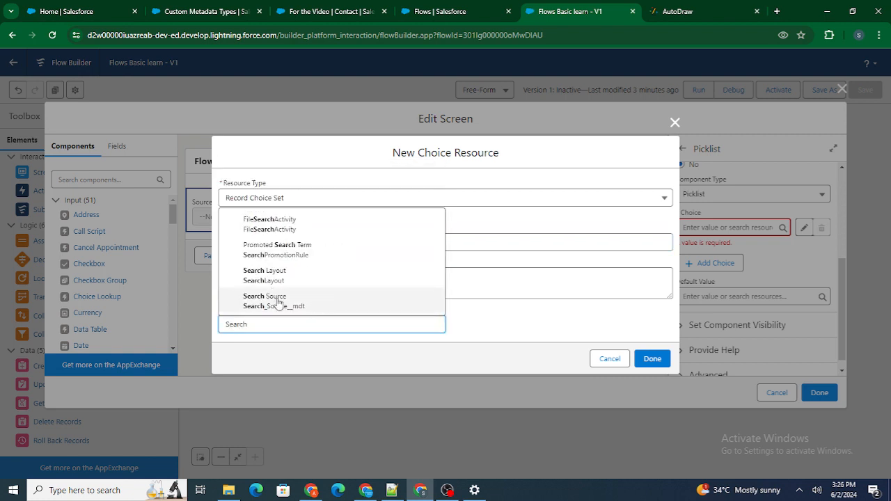
{"action": "left_click", "coordinate": [278, 302]}
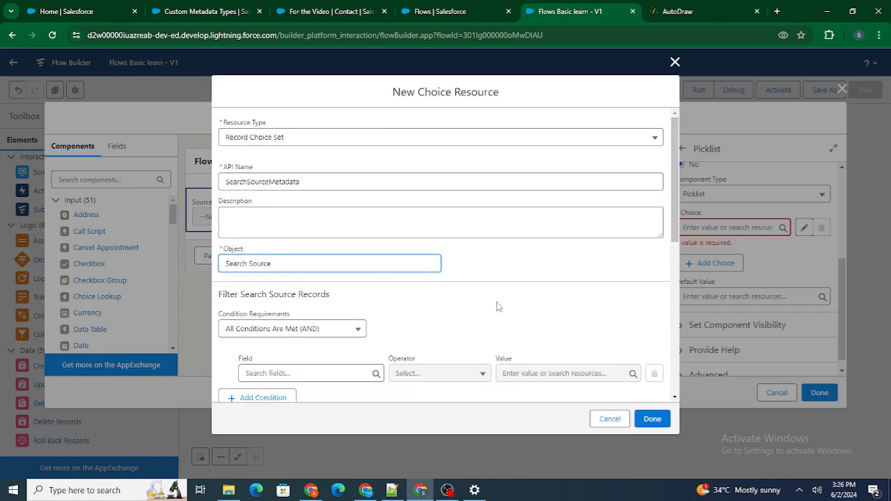
{"action": "scroll", "coordinate": [329, 237], "scroll_direction": "down", "scroll_amount": 2}
{"action": "left_click", "coordinate": [320, 230]}
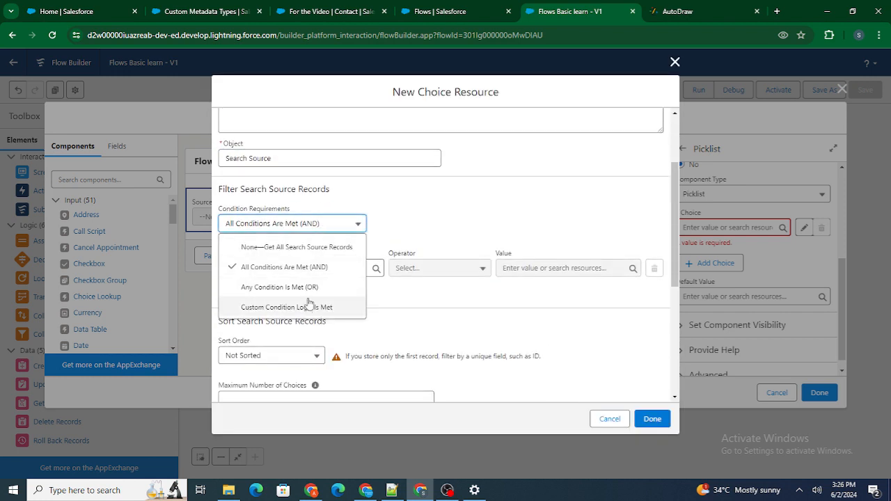
{"action": "left_click", "coordinate": [308, 247]}
Step: Review the Configure Each Choice settings and check the Source field on the Email Source custom metadata record
{"action": "scroll", "coordinate": [432, 275], "scroll_direction": "down", "scroll_amount": 2}
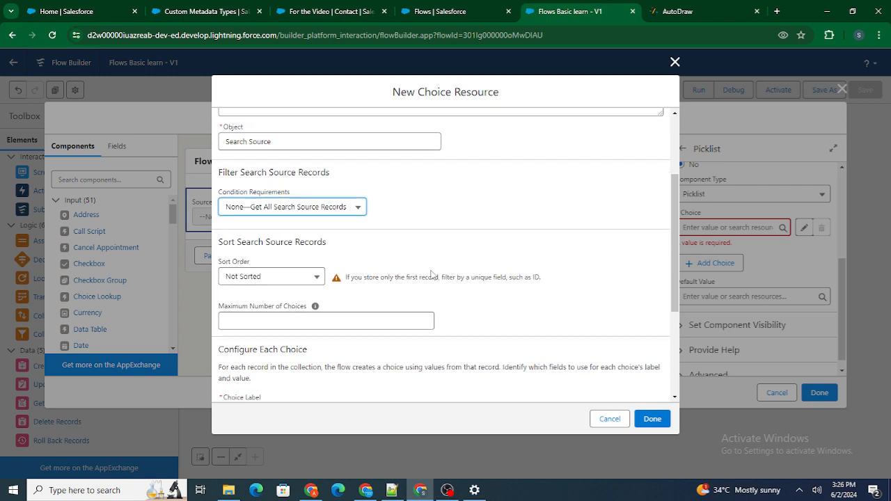
{"action": "scroll", "coordinate": [431, 275], "scroll_direction": "down", "scroll_amount": 1}
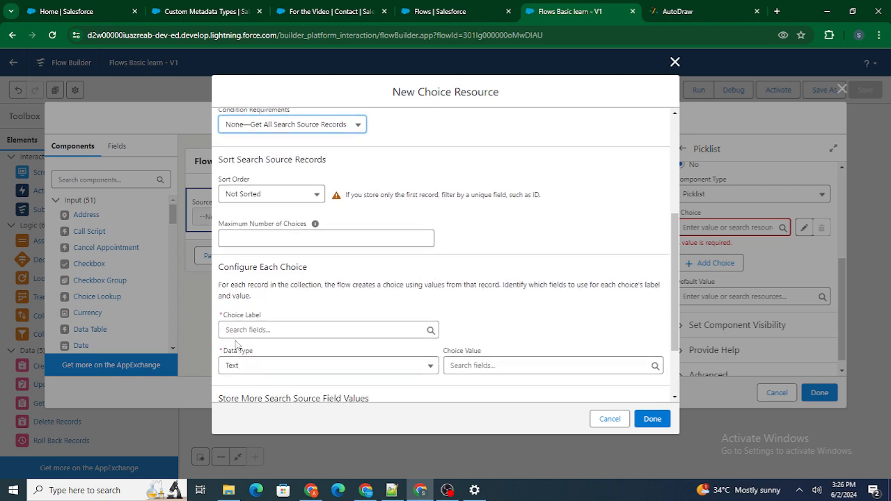
{"action": "left_click_drag", "start_coordinate": [232, 285], "coordinate": [372, 287]}
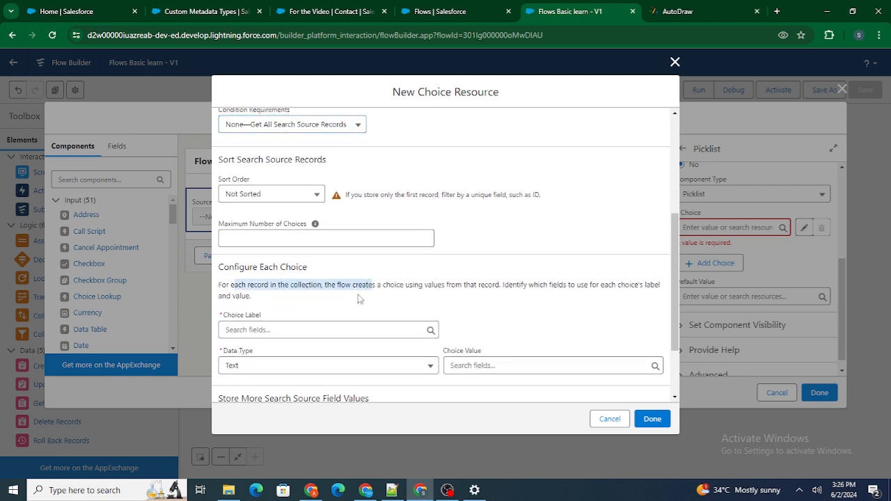
{"action": "scroll", "coordinate": [353, 298], "scroll_direction": "down", "scroll_amount": 1}
{"action": "left_click_drag", "start_coordinate": [232, 287], "coordinate": [280, 282]}
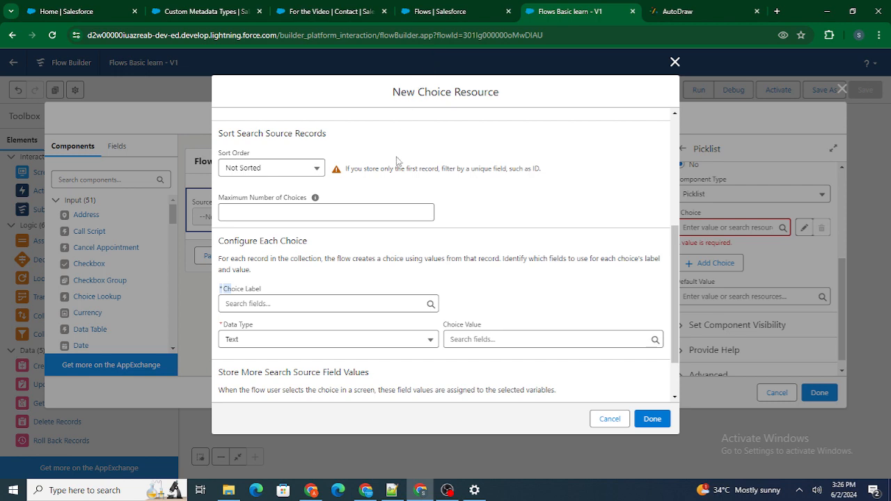
{"action": "left_click", "coordinate": [449, 8]}
{"action": "left_click", "coordinate": [360, 6]}
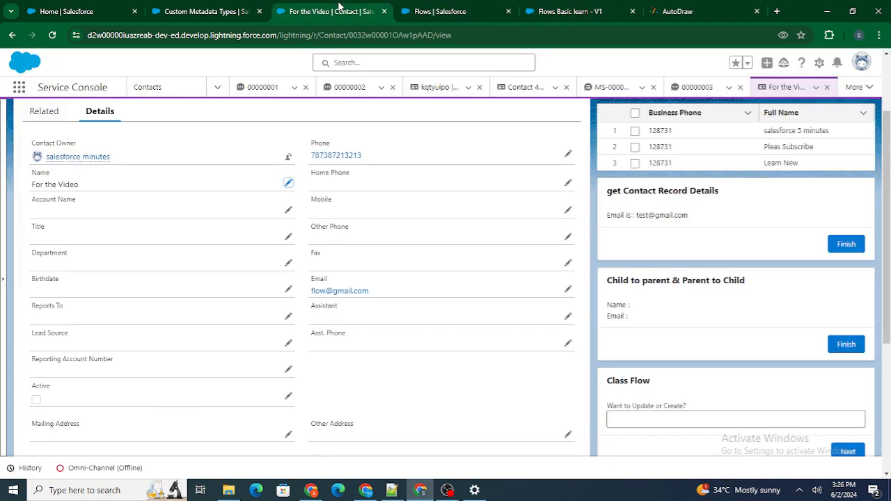
{"action": "left_click", "coordinate": [209, 10]}
{"action": "left_click", "coordinate": [217, 237]}
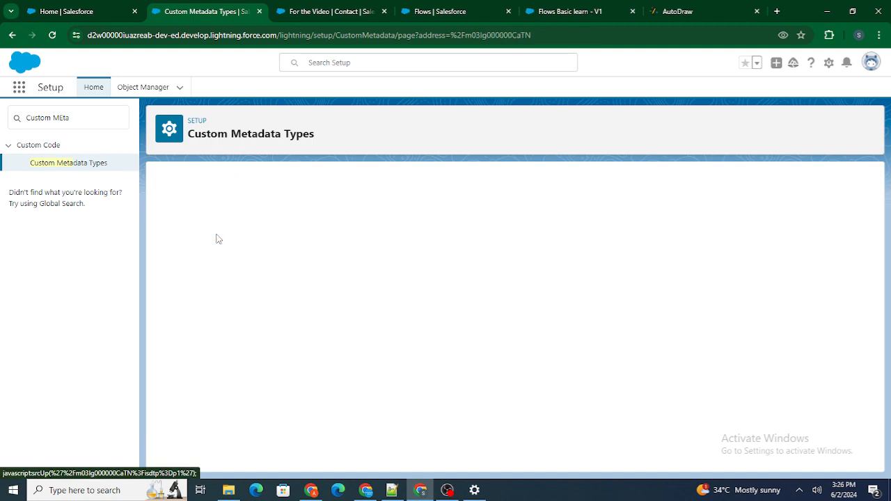
{"action": "left_click_drag", "start_coordinate": [258, 253], "coordinate": [310, 257]}
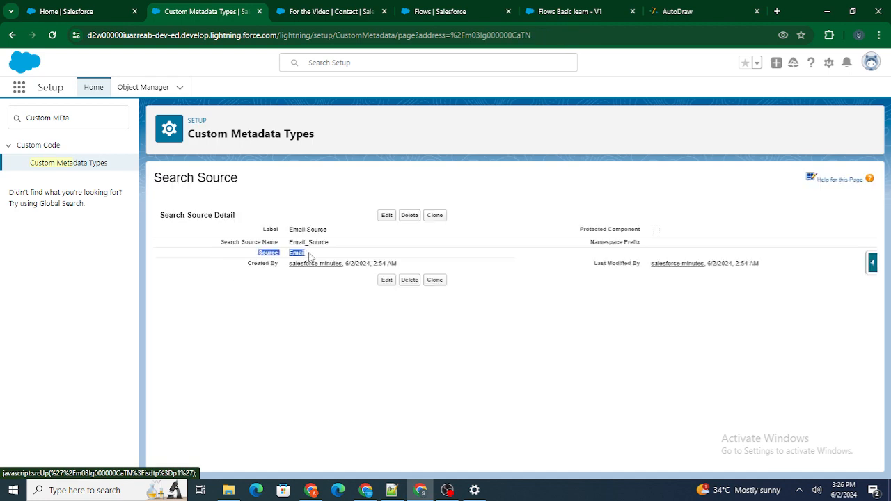
{"action": "left_click", "coordinate": [364, 191]}
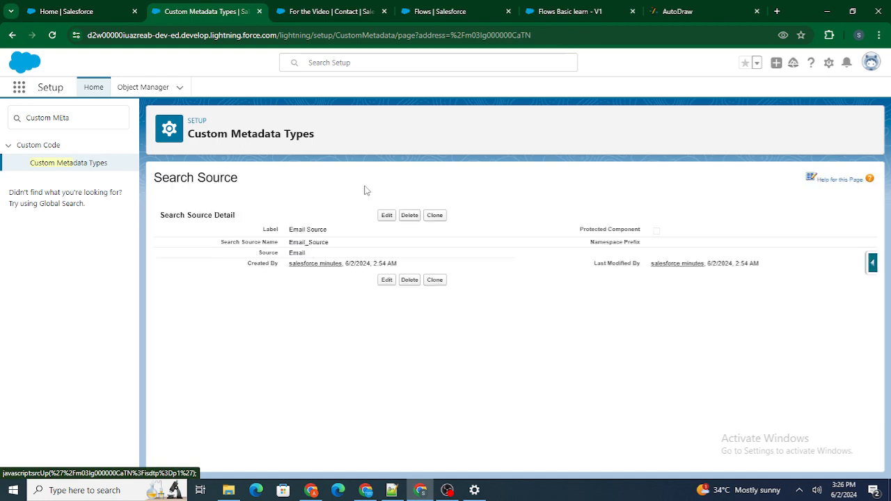
Step: Return to the flow's new choice resource and set its Choice Label to the Source__c field
{"action": "left_click", "coordinate": [554, 16]}
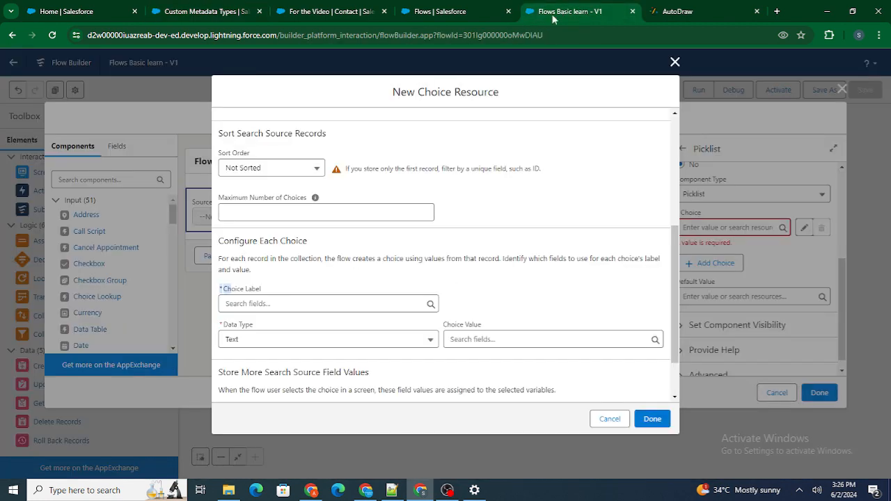
{"action": "left_click", "coordinate": [278, 303]}
{"action": "type", "text": "Sour"}
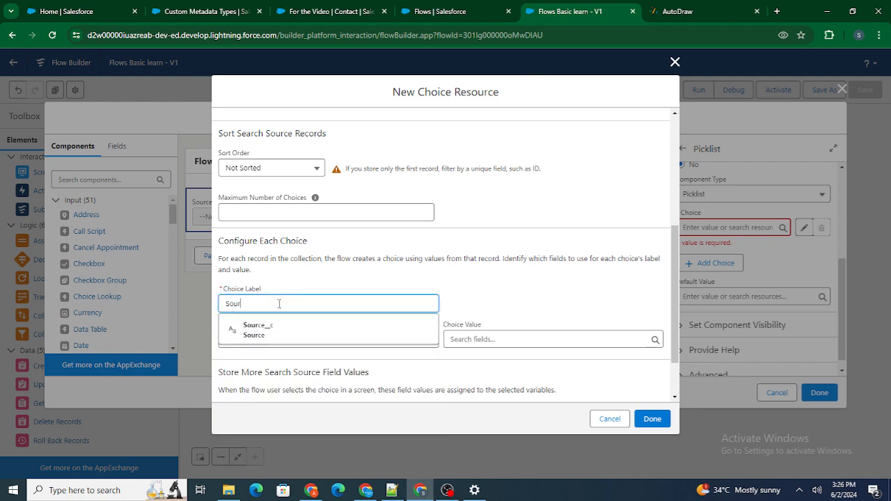
{"action": "left_click", "coordinate": [274, 335]}
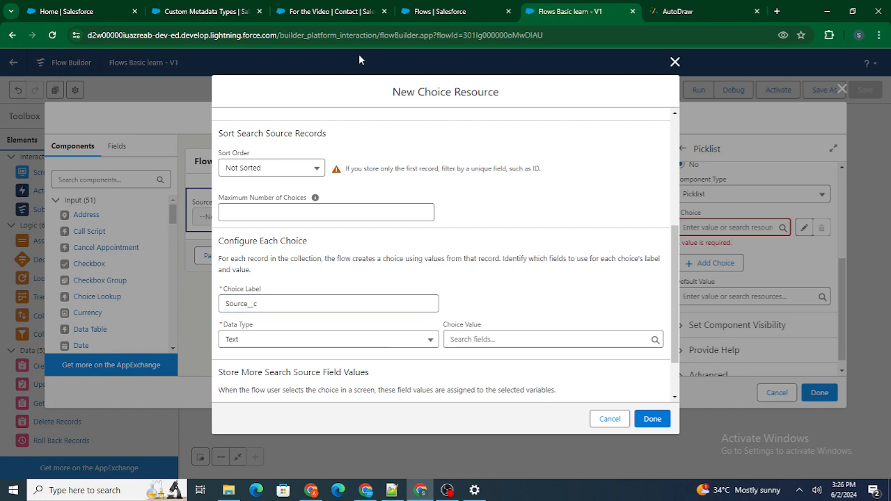
Step: Check the Source field on the Email Source custom metadata record, then return to the flow
{"action": "left_click", "coordinate": [310, 12]}
{"action": "left_click", "coordinate": [224, 10]}
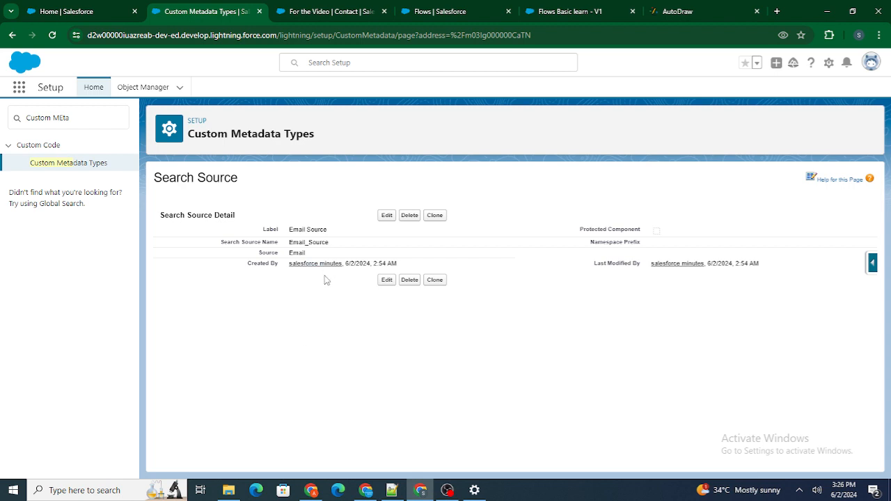
{"action": "left_click_drag", "start_coordinate": [254, 253], "coordinate": [320, 256]}
{"action": "left_click", "coordinate": [312, 180]}
{"action": "double_click", "coordinate": [297, 253]}
{"action": "left_click", "coordinate": [578, 11]}
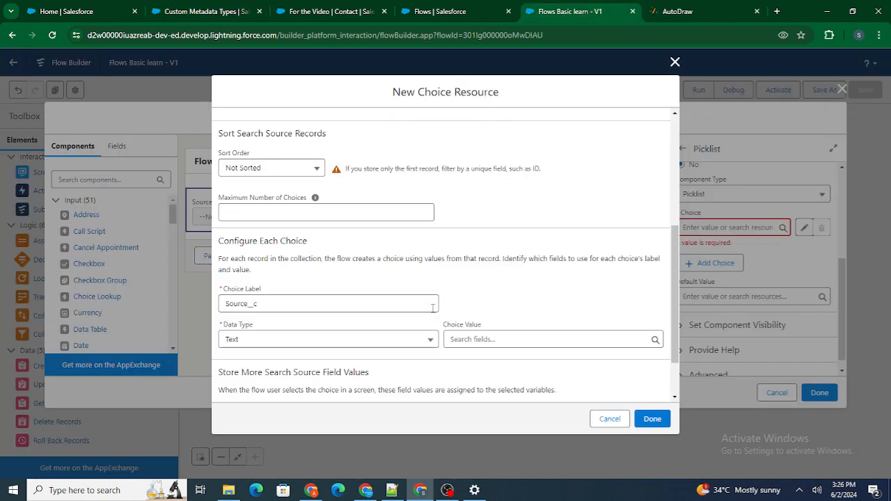
Step: Set the choice set's Choice Value to the Source__c field, keeping the Text data type
{"action": "left_click", "coordinate": [453, 339]}
{"action": "type", "text": "Sour"}
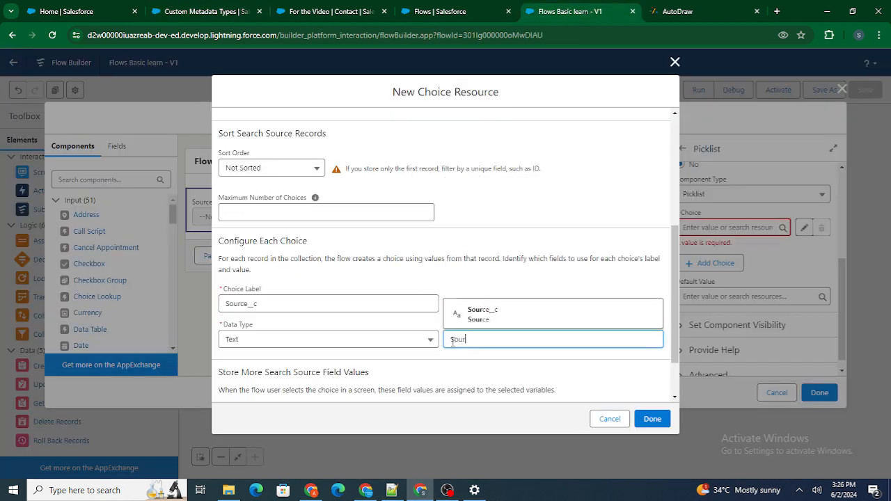
{"action": "left_click", "coordinate": [480, 316]}
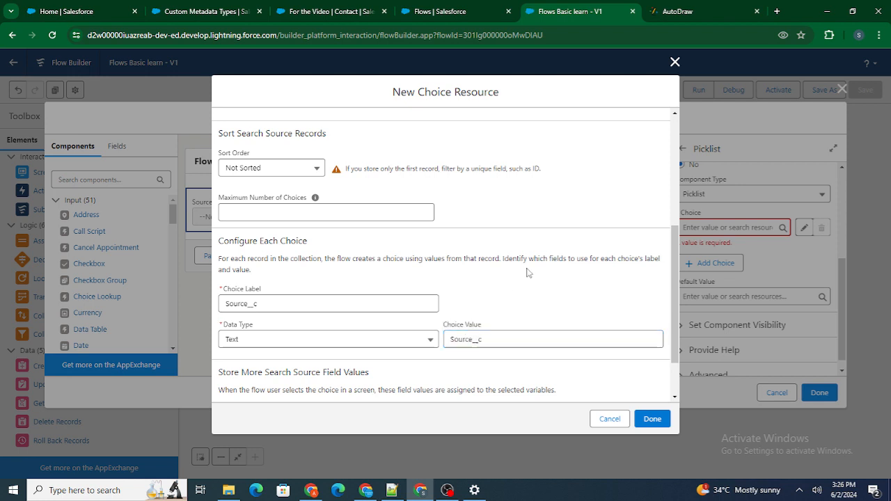
{"action": "left_click_drag", "start_coordinate": [319, 301], "coordinate": [226, 294]}
{"action": "left_click", "coordinate": [342, 285]}
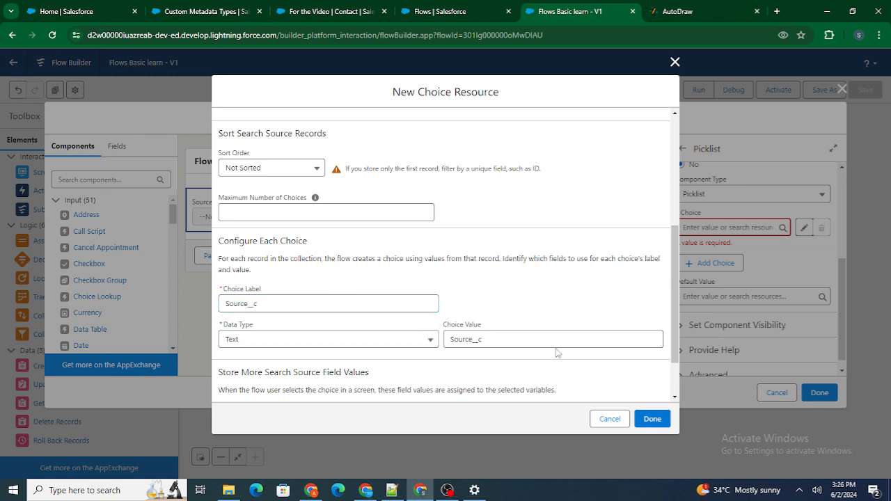
Step: Finish the choice resource and the Select Source screen edits, and save the flow
{"action": "left_click", "coordinate": [661, 420]}
{"action": "left_click", "coordinate": [581, 329]}
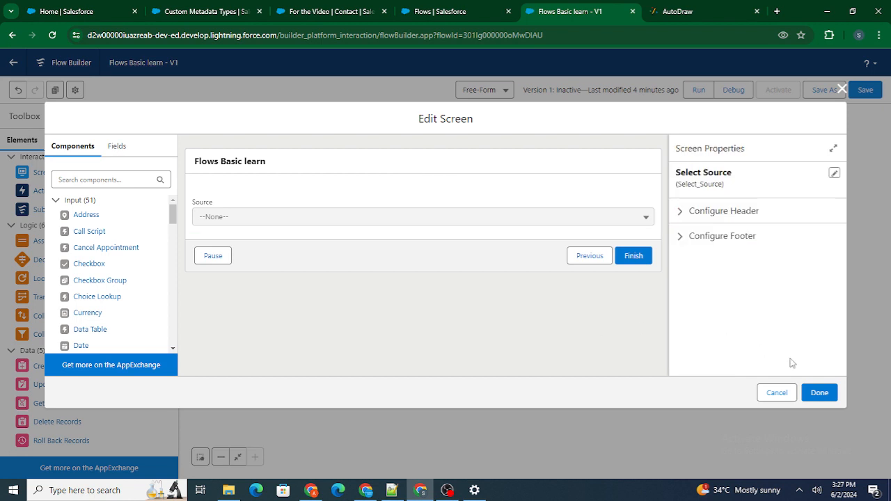
{"action": "left_click", "coordinate": [819, 393]}
{"action": "left_click", "coordinate": [866, 91]}
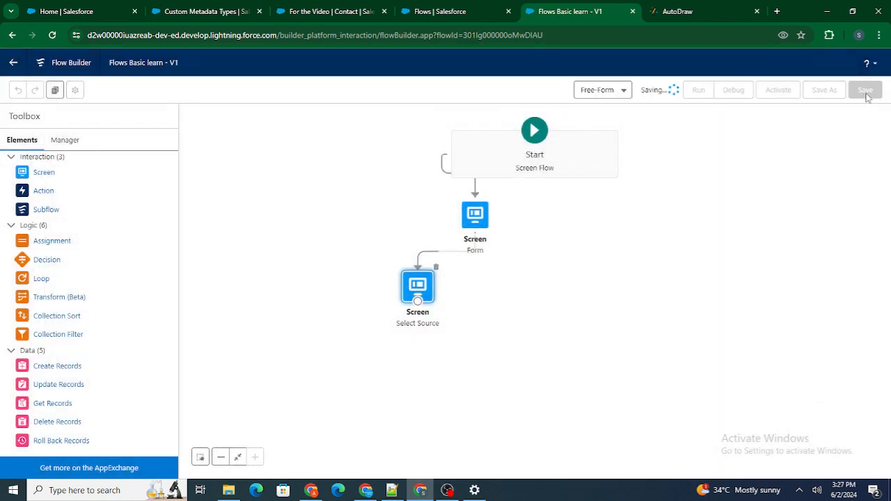
Step: Debug the flow past the blank Form screen, check the choices in the Source picklist, and close the debug run
{"action": "left_click", "coordinate": [747, 91]}
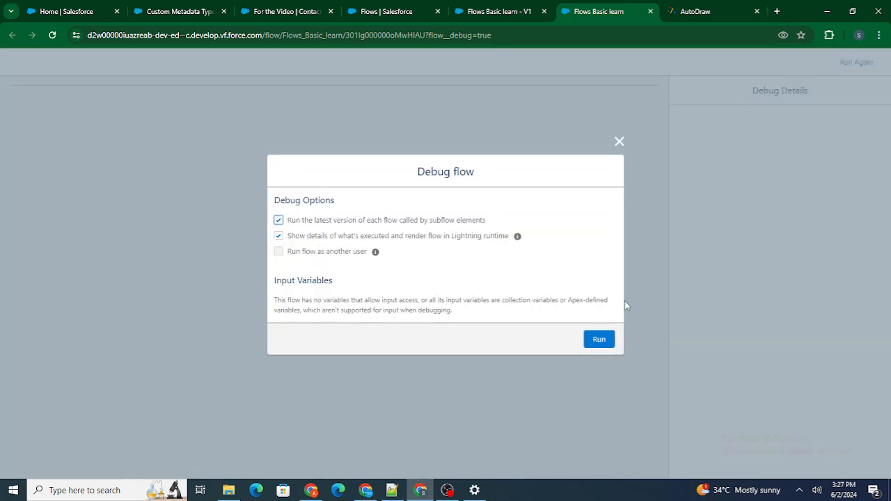
{"action": "left_click", "coordinate": [598, 348]}
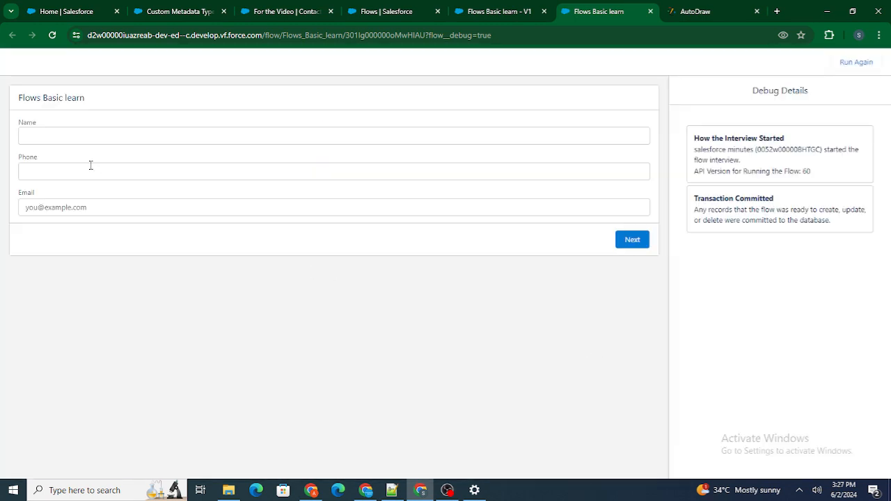
{"action": "left_click", "coordinate": [635, 241]}
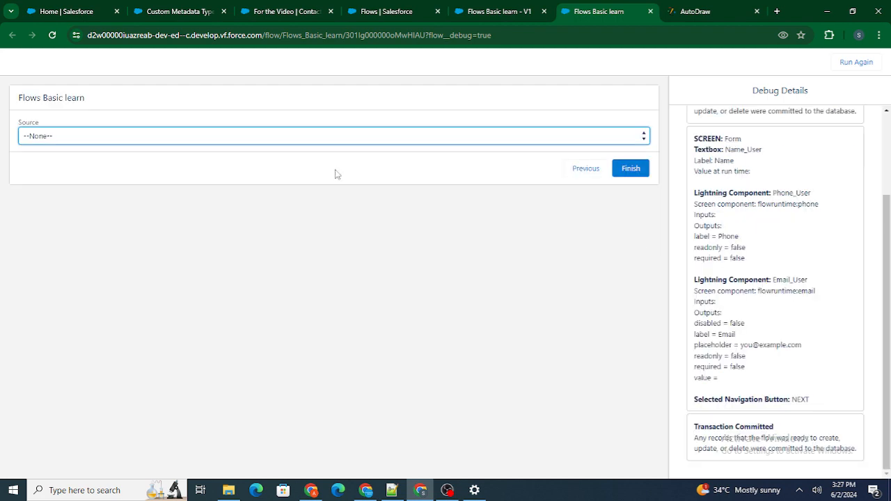
{"action": "left_click", "coordinate": [210, 143]}
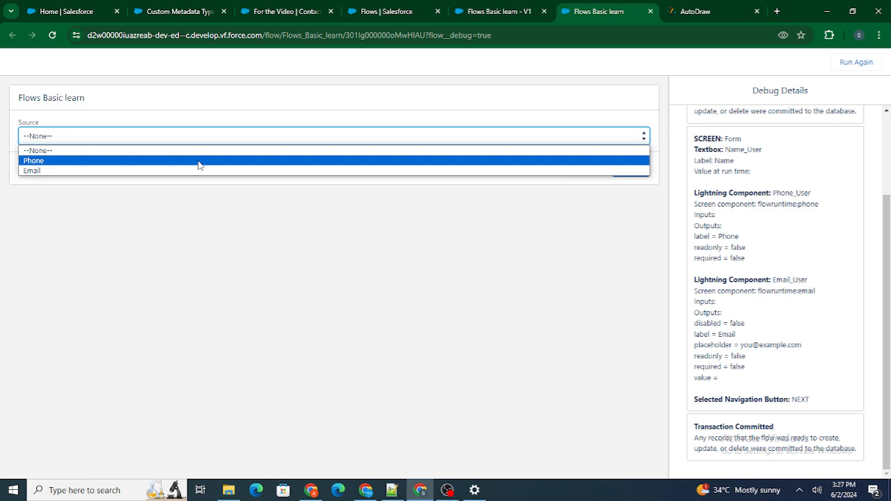
{"action": "left_click", "coordinate": [373, 239]}
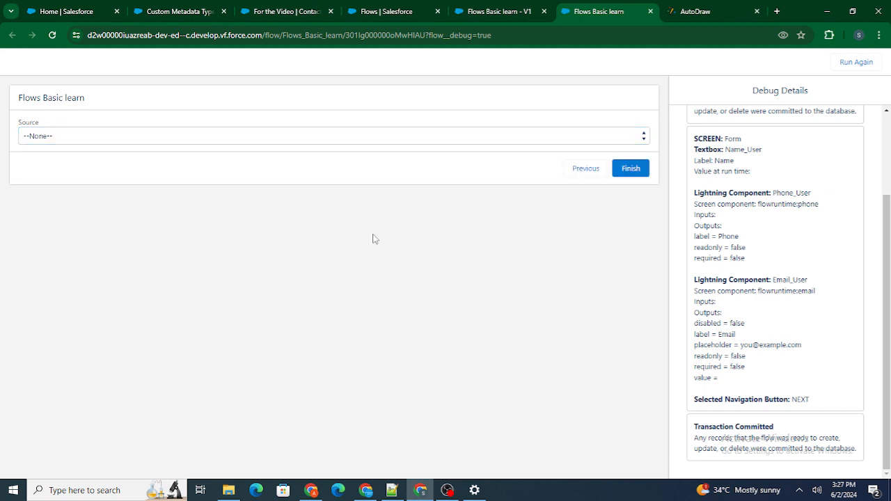
{"action": "left_click", "coordinate": [650, 11]}
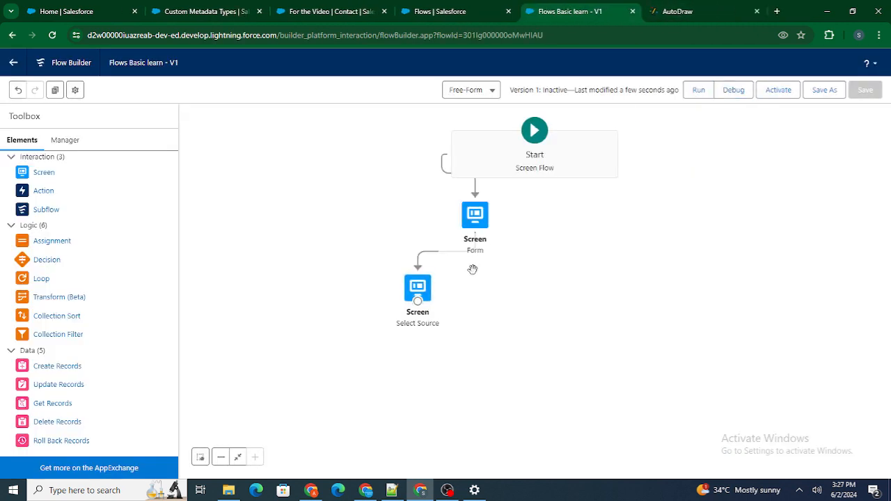
Step: Review the flow diagram in AutoDraw for what follows the source selection screen, and return to Flow Builder
{"action": "left_click", "coordinate": [674, 11]}
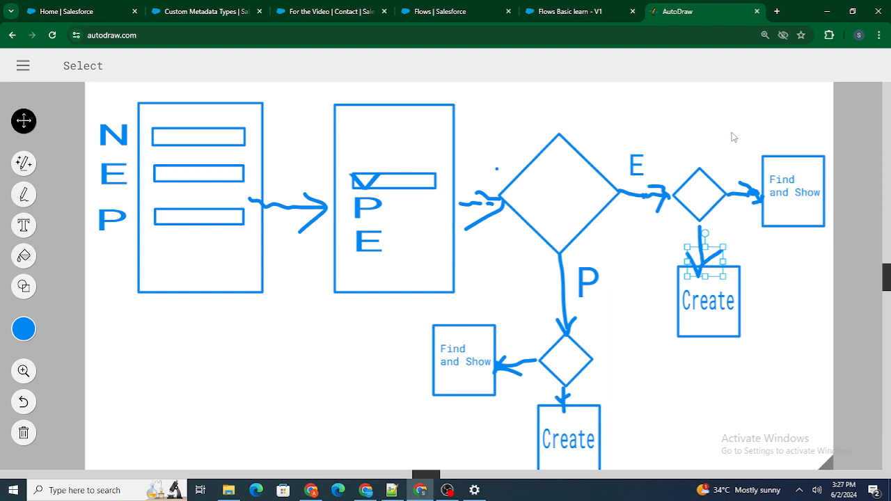
{"action": "left_click", "coordinate": [550, 9]}
{"action": "left_click", "coordinate": [674, 9]}
{"action": "left_click", "coordinate": [569, 11]}
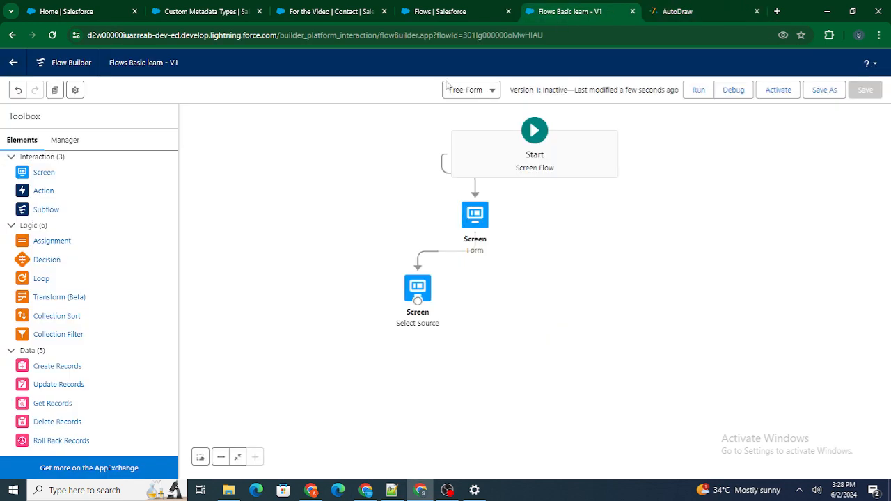
Step: Add a Decision element labelled Decide Source below the Select Source screen, with an outcome labelled Source is Email
{"action": "left_click_drag", "start_coordinate": [43, 259], "coordinate": [333, 352]}
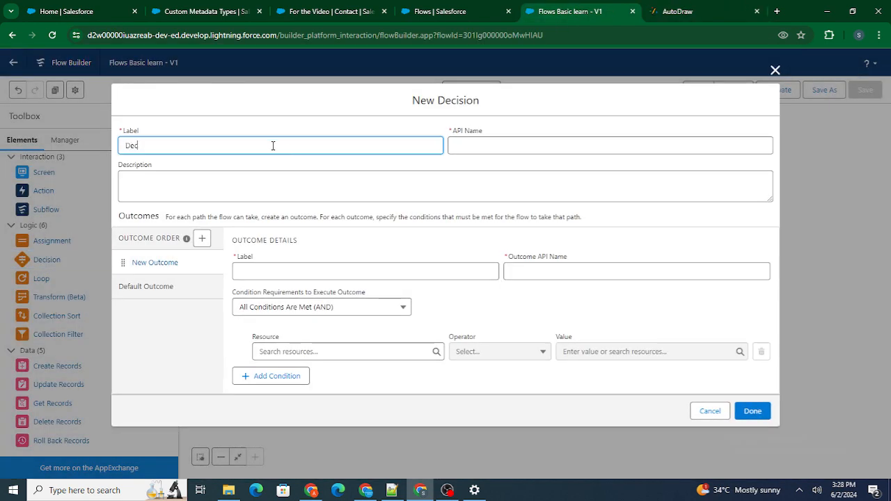
{"action": "type", "text": "Decide Source"}
{"action": "left_click", "coordinate": [273, 131]}
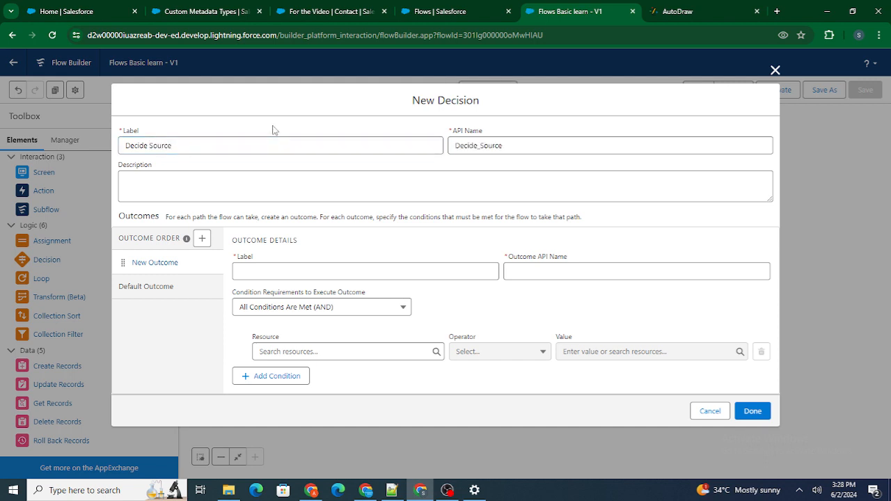
{"action": "left_click", "coordinate": [278, 268]}
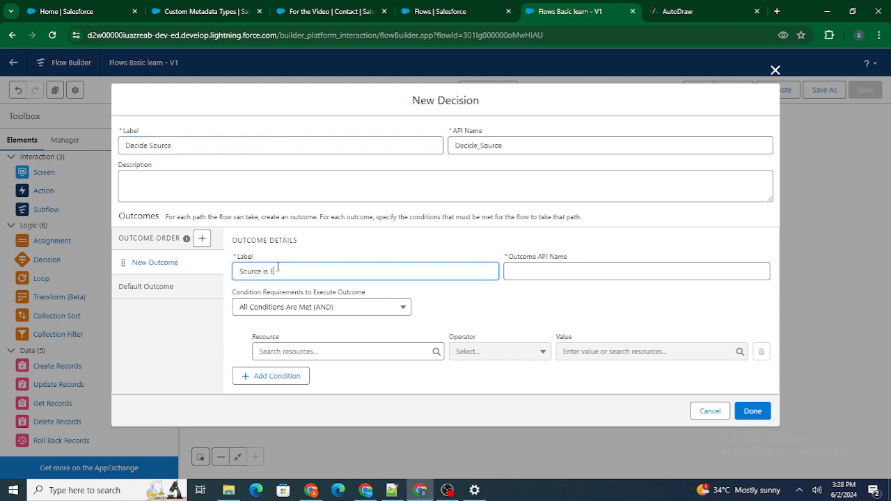
{"action": "left_click", "coordinate": [306, 262]}
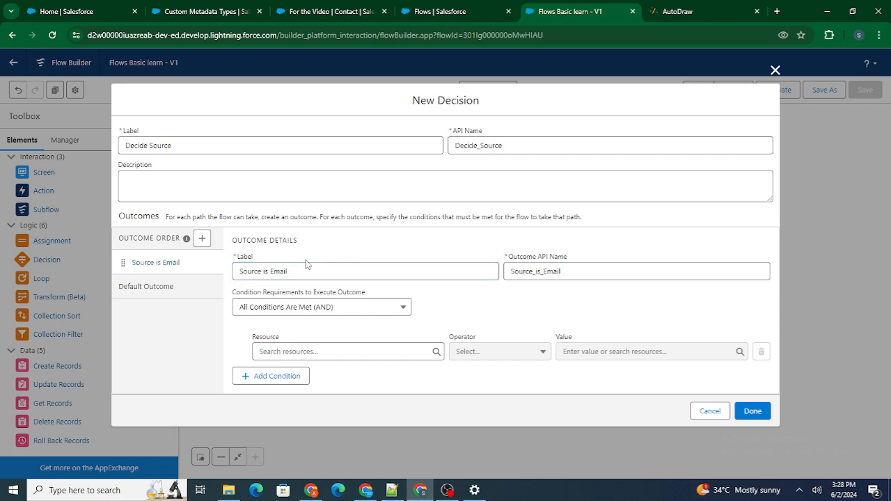
Step: Set the condition resource of the Source is Email outcome to the Email choice
{"action": "left_click", "coordinate": [337, 351]}
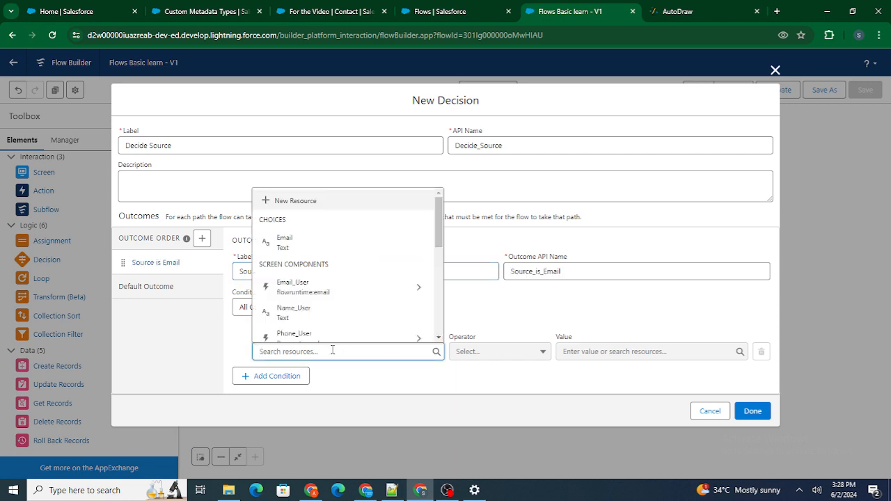
{"action": "scroll", "coordinate": [364, 290], "scroll_direction": "down", "scroll_amount": 2}
{"action": "scroll", "coordinate": [364, 290], "scroll_direction": "down", "scroll_amount": 1}
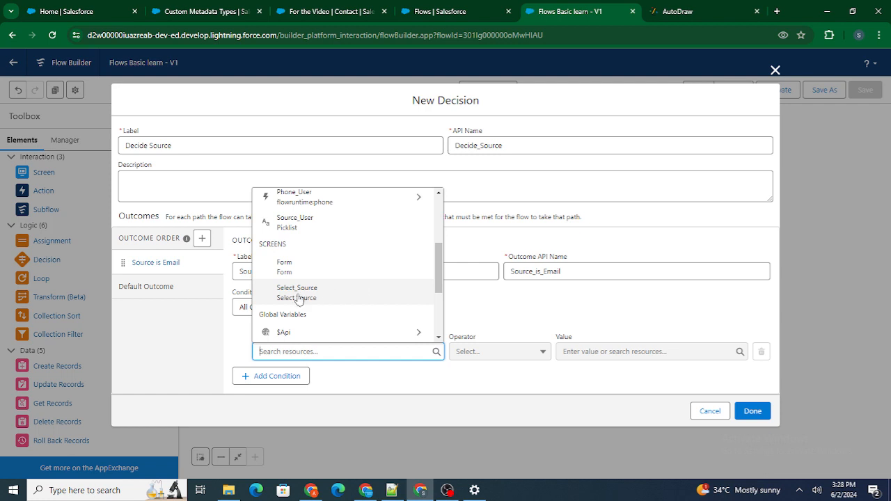
{"action": "scroll", "coordinate": [370, 297], "scroll_direction": "up", "scroll_amount": 1}
{"action": "scroll", "coordinate": [369, 297], "scroll_direction": "up", "scroll_amount": 2}
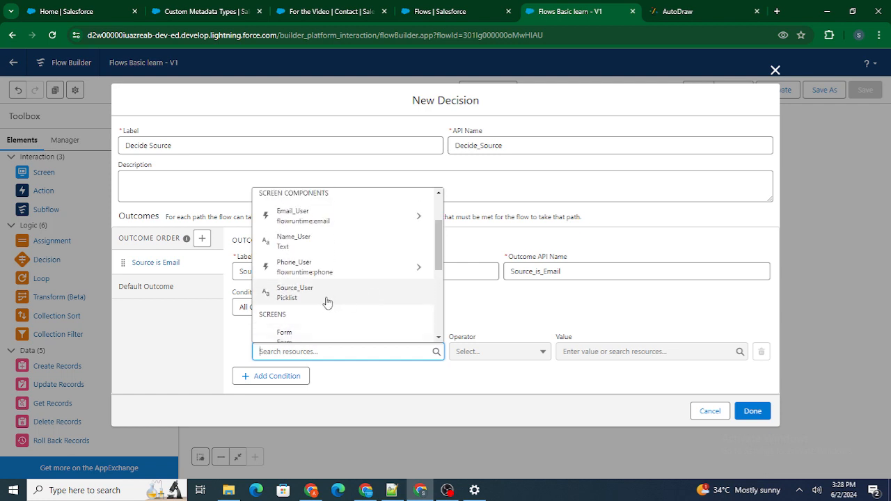
{"action": "scroll", "coordinate": [374, 290], "scroll_direction": "up", "scroll_amount": 2}
{"action": "left_click", "coordinate": [322, 223]}
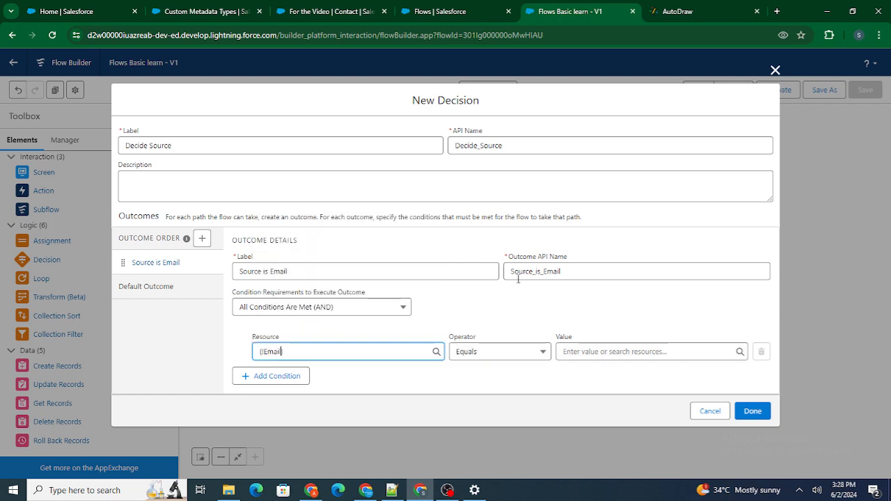
Step: Set the condition's value to test with the Equals operator and finish the decision
{"action": "left_click", "coordinate": [580, 353]}
{"action": "type", "text": "tres"}
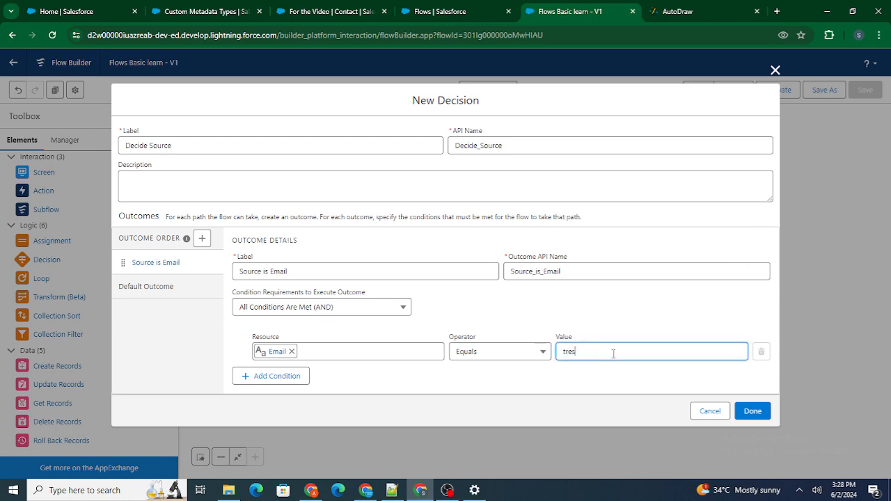
{"action": "key", "text": "BackSpace"}
{"action": "key", "text": "BackSpace"}
{"action": "key", "text": "BackSpace"}
{"action": "type", "text": "est"}
{"action": "left_click", "coordinate": [752, 411]}
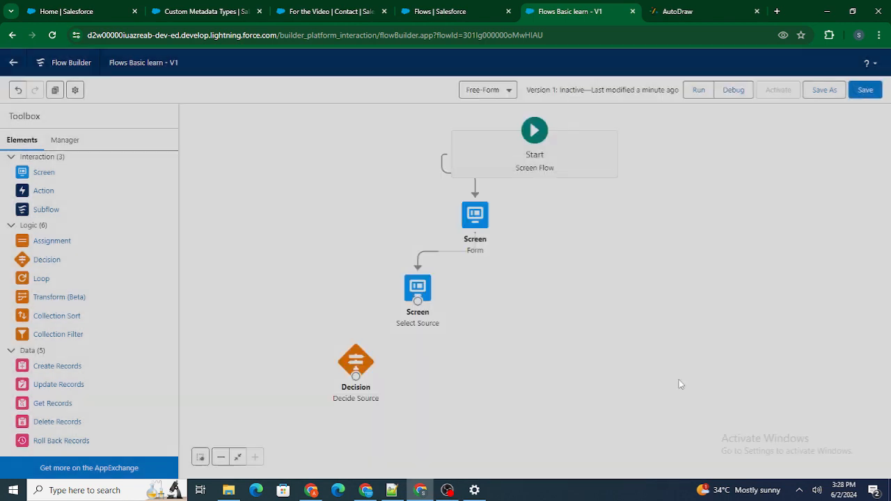
Step: Open the Select Source screen, check the API name of the Source picklist, and close the screen editor
{"action": "left_click", "coordinate": [420, 286]}
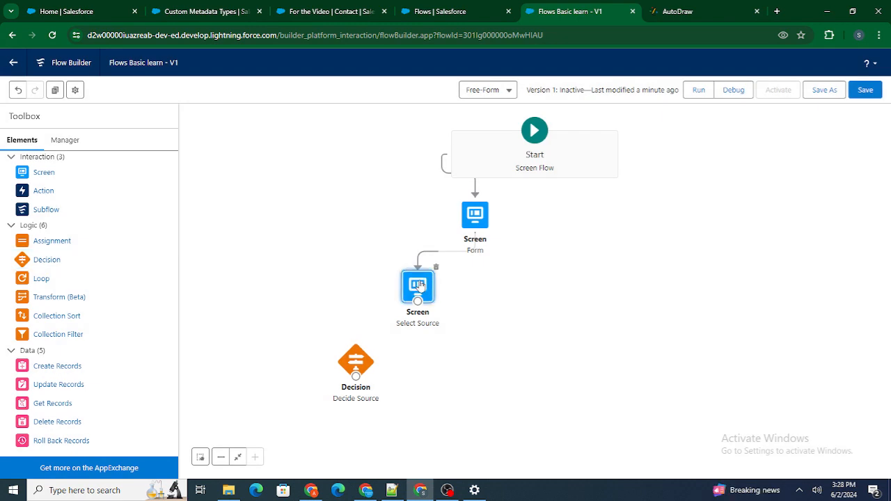
{"action": "double_click", "coordinate": [420, 286]}
{"action": "left_click", "coordinate": [291, 212]}
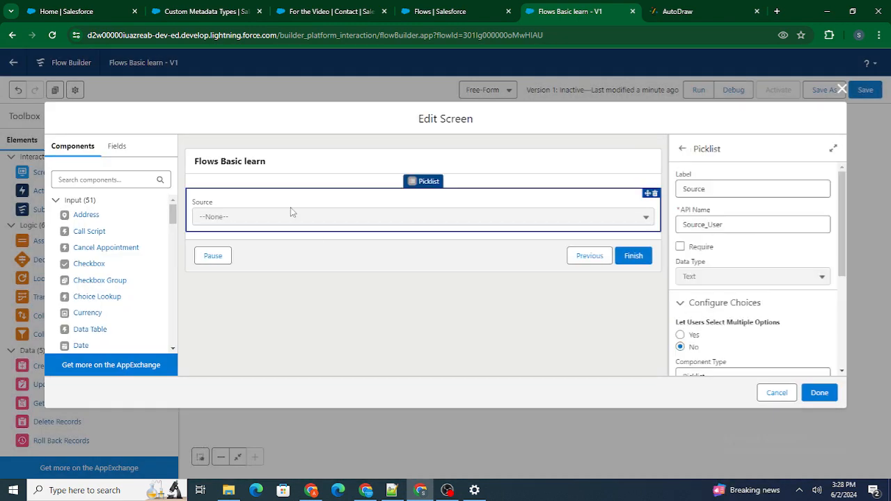
{"action": "left_click", "coordinate": [762, 221]}
{"action": "left_click_drag", "start_coordinate": [762, 221], "coordinate": [663, 221]}
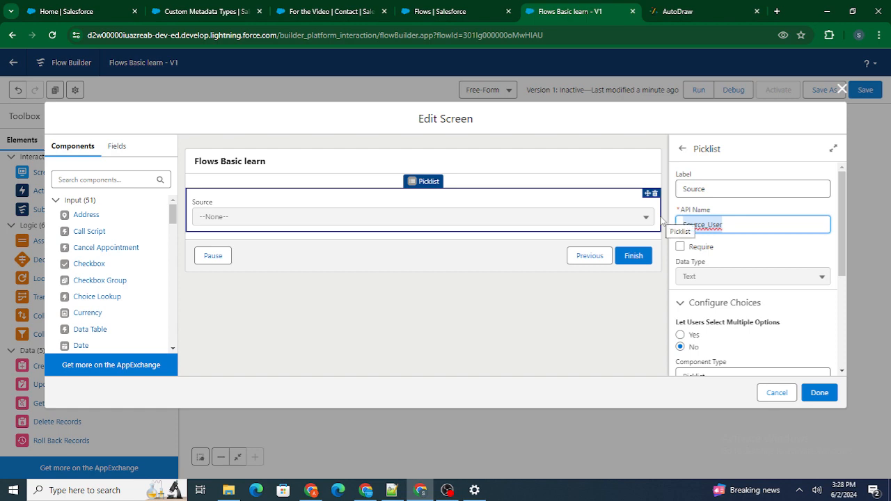
{"action": "left_click", "coordinate": [816, 399]}
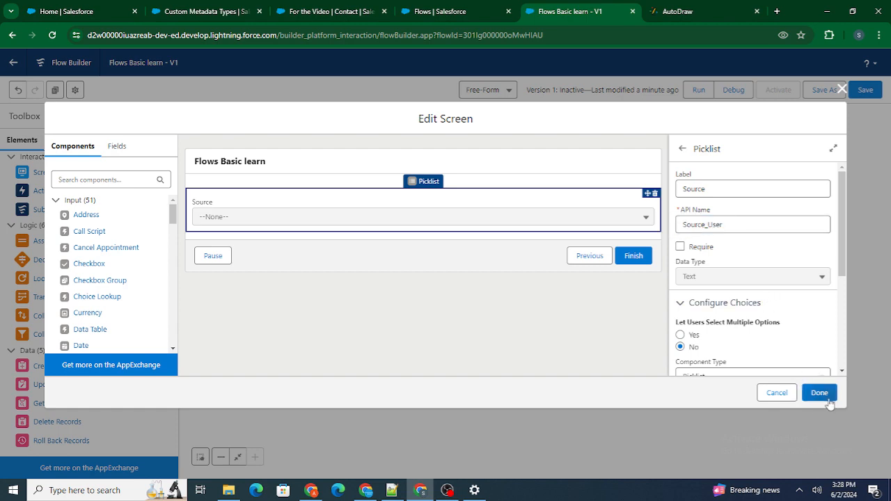
{"action": "left_click", "coordinate": [829, 399]}
Step: In the Decide Source decision, change the Source is Email condition to Source_User Equals Email and finish editing
{"action": "double_click", "coordinate": [355, 360]}
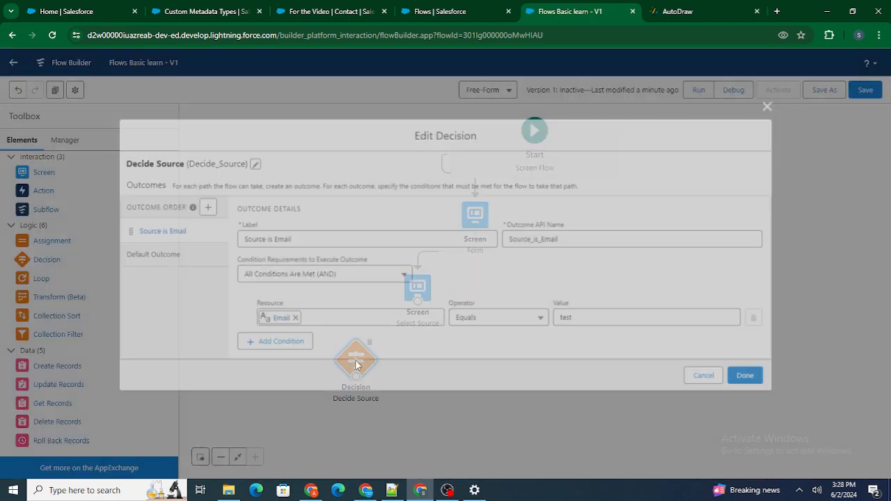
{"action": "left_click", "coordinate": [294, 319]}
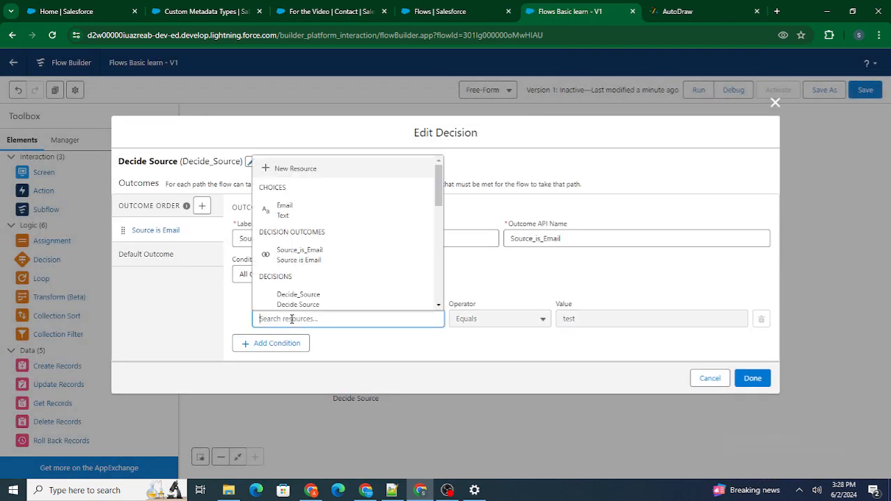
{"action": "type", "text": "Sour"}
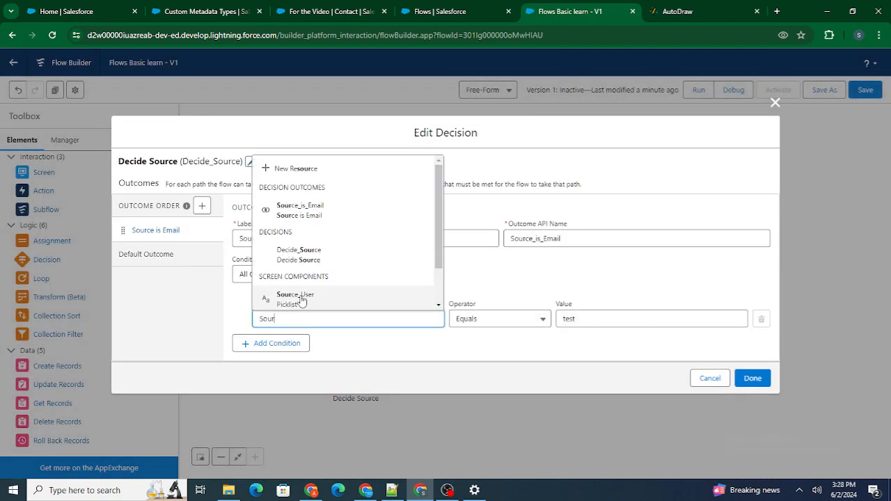
{"action": "left_click", "coordinate": [301, 300]}
{"action": "left_click_drag", "start_coordinate": [586, 321], "coordinate": [534, 312]}
{"action": "key", "text": "BackSpace"}
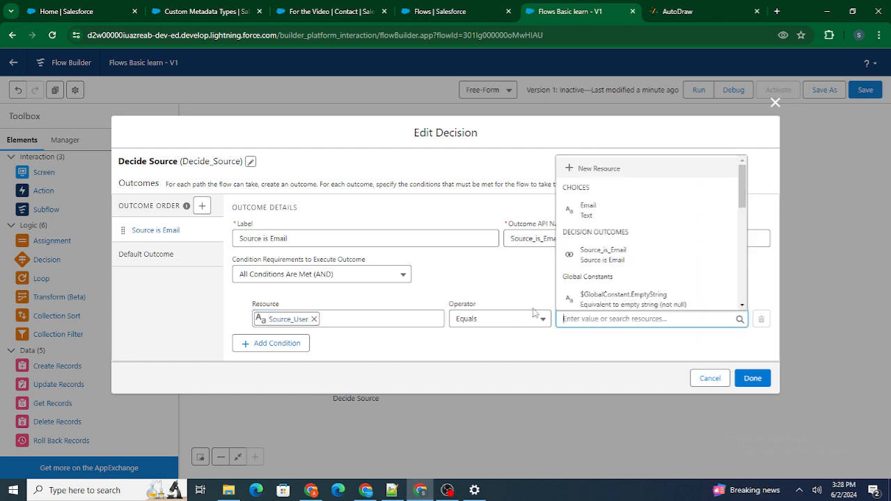
{"action": "type", "text": "Email"}
{"action": "left_click", "coordinate": [524, 295]}
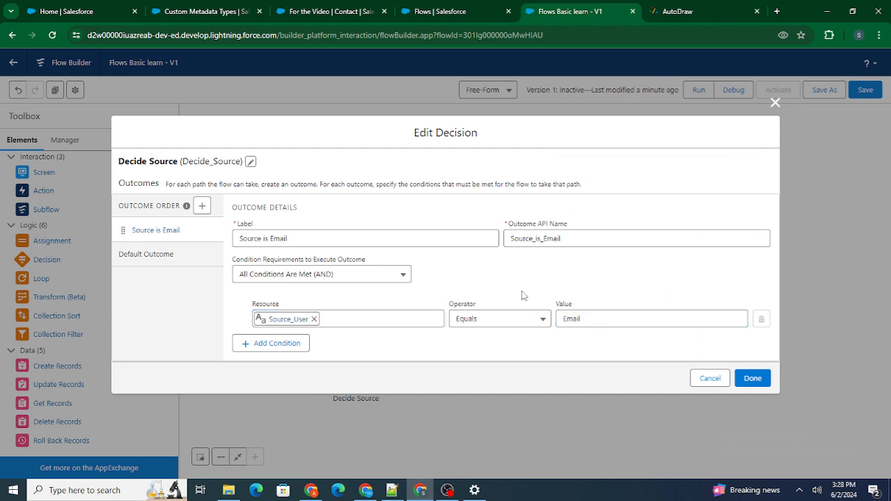
{"action": "left_click", "coordinate": [761, 380]}
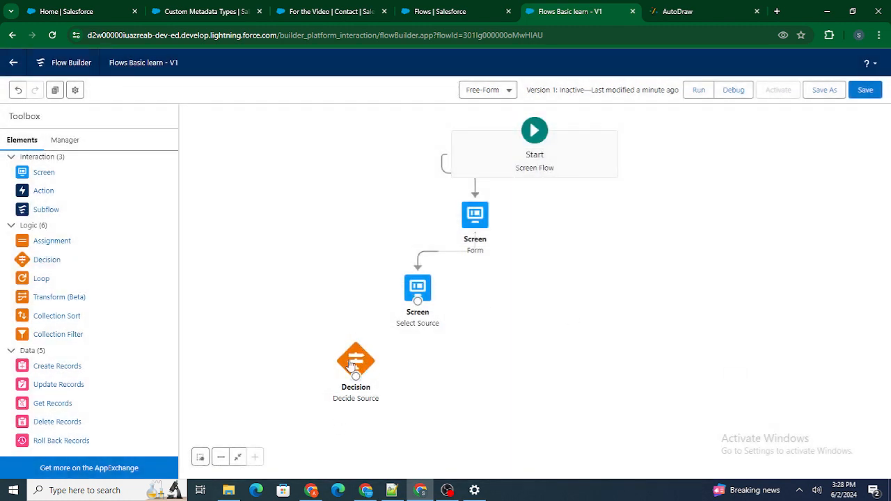
Step: Move the Decide Source decision closer beneath the Select Source screen and connect the screen to it
{"action": "left_click_drag", "start_coordinate": [354, 366], "coordinate": [389, 366]}
{"action": "left_click_drag", "start_coordinate": [418, 305], "coordinate": [392, 361]}
Step: Add a second outcome labelled Source is Phone to the Decide Source decision
{"action": "double_click", "coordinate": [391, 356]}
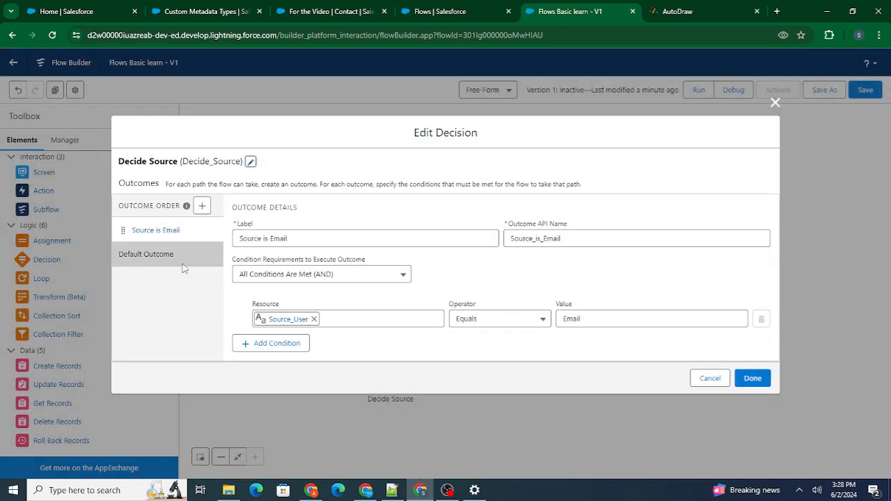
{"action": "left_click", "coordinate": [202, 201]}
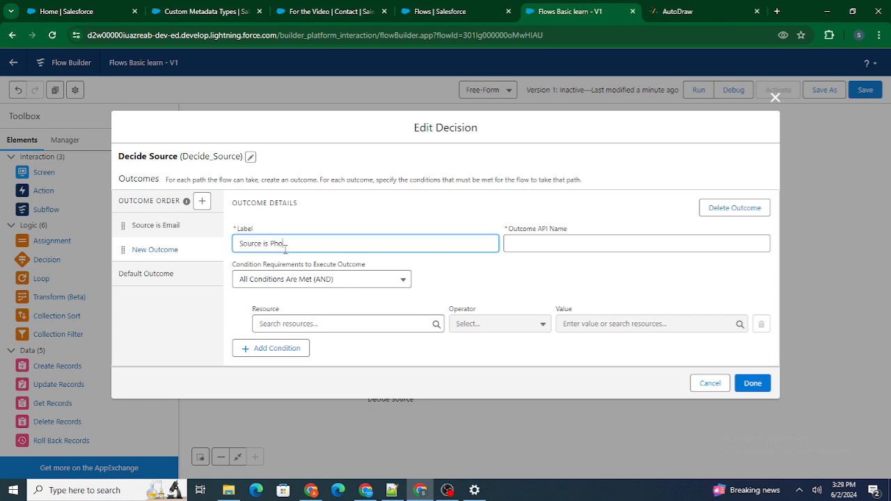
{"action": "left_click", "coordinate": [307, 228]}
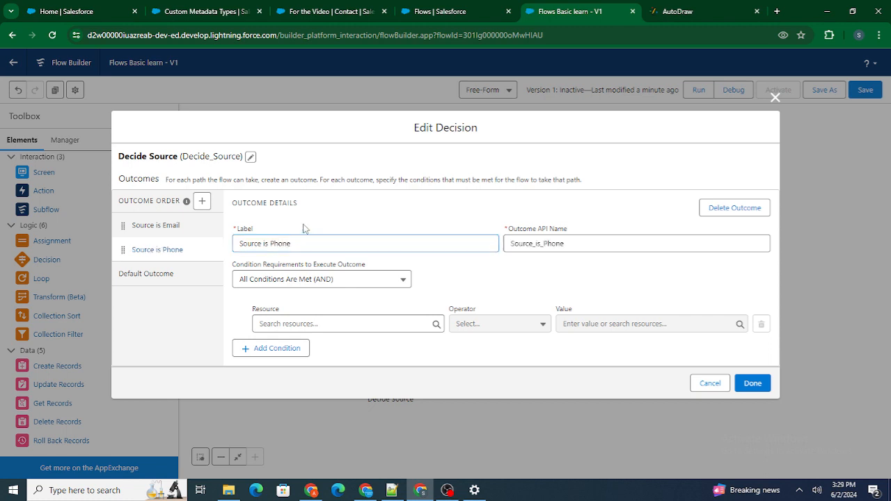
Step: Set the Source is Phone condition to Source_User Equals Phone and finish the decision
{"action": "left_click", "coordinate": [310, 324]}
{"action": "type", "text": "Source"}
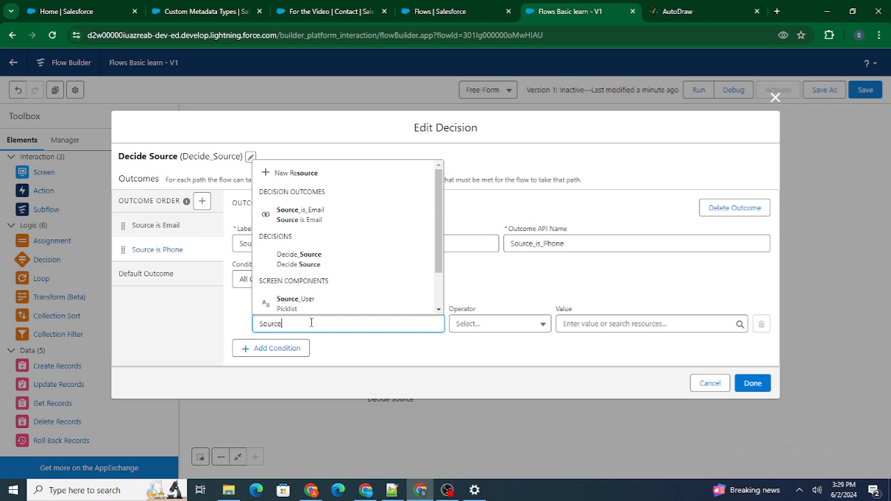
{"action": "left_click", "coordinate": [304, 307]}
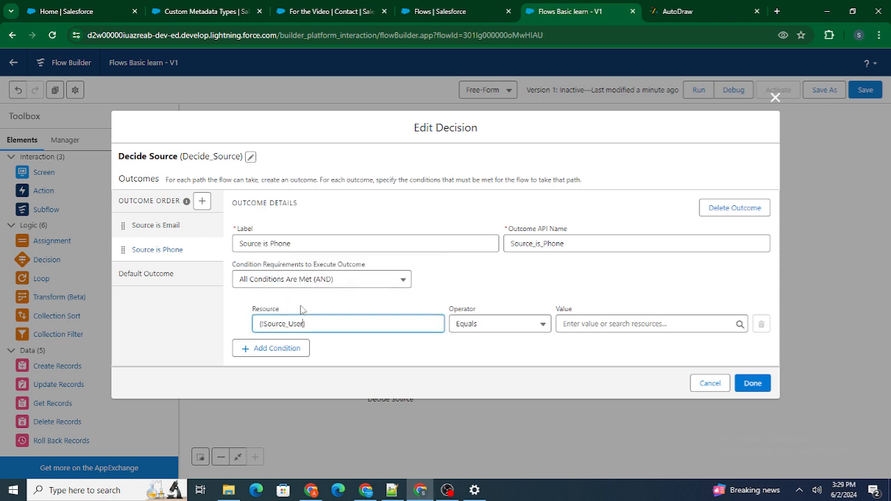
{"action": "left_click", "coordinate": [585, 323]}
{"action": "type", "text": "Phone"}
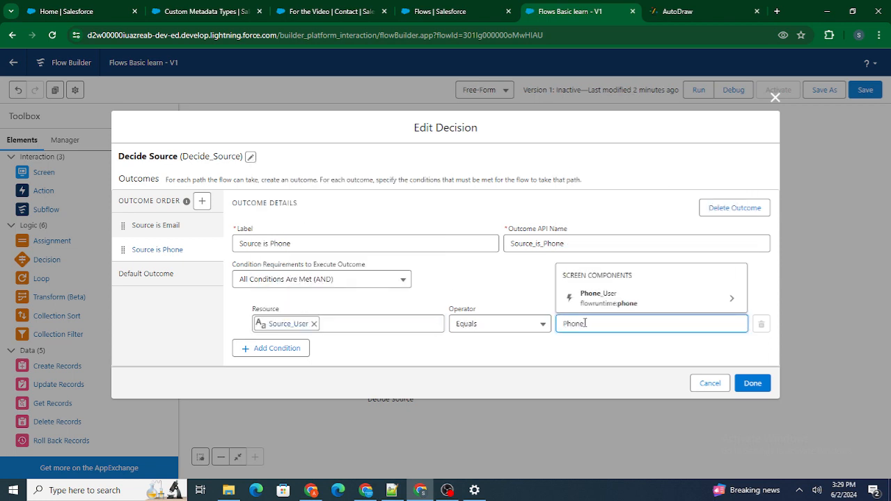
{"action": "left_click", "coordinate": [536, 300]}
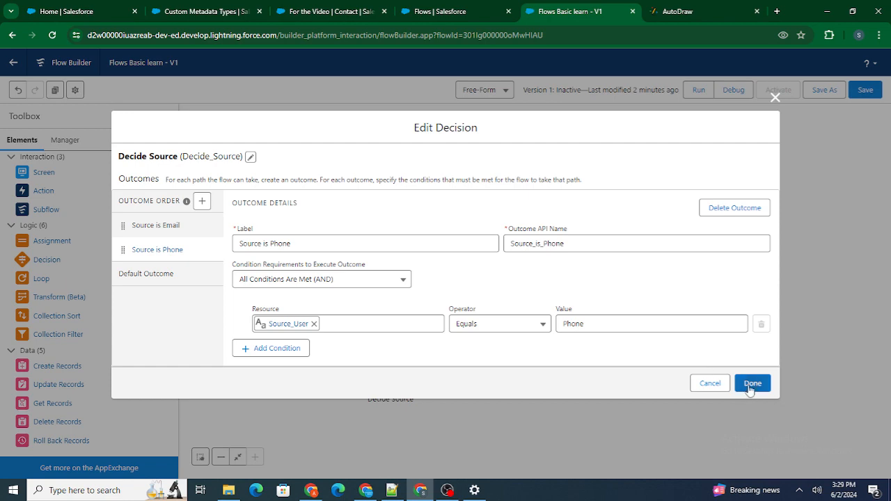
{"action": "left_click", "coordinate": [751, 384]}
Step: Align the Select Source screen and the Decide Source decision in a vertical column beneath the Form screen
{"action": "left_click_drag", "start_coordinate": [388, 360], "coordinate": [412, 396]}
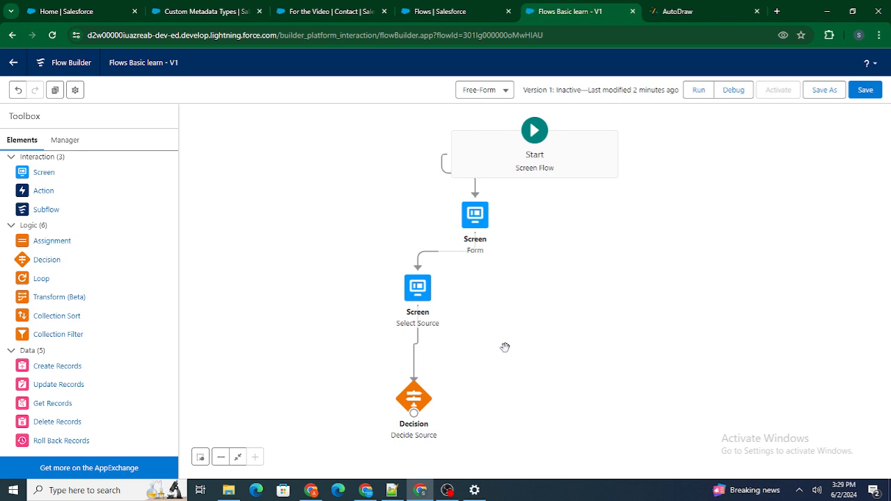
{"action": "left_click_drag", "start_coordinate": [419, 287], "coordinate": [479, 281]}
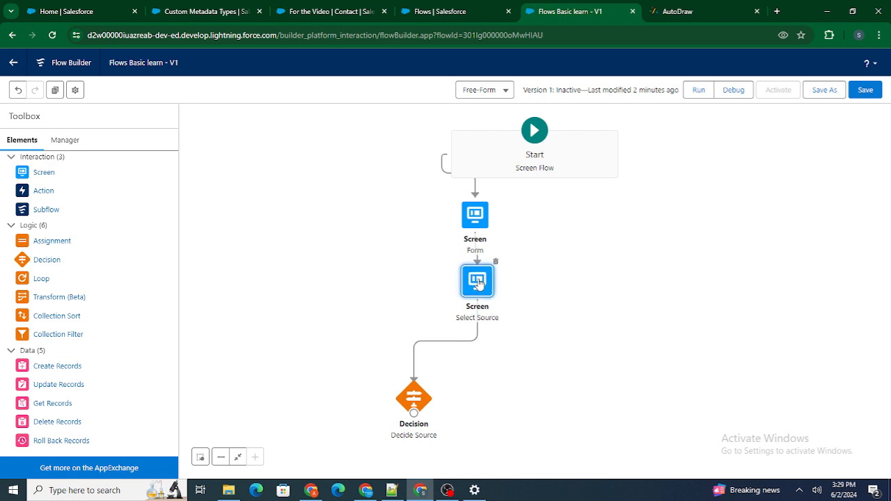
{"action": "left_click_drag", "start_coordinate": [412, 395], "coordinate": [475, 372]}
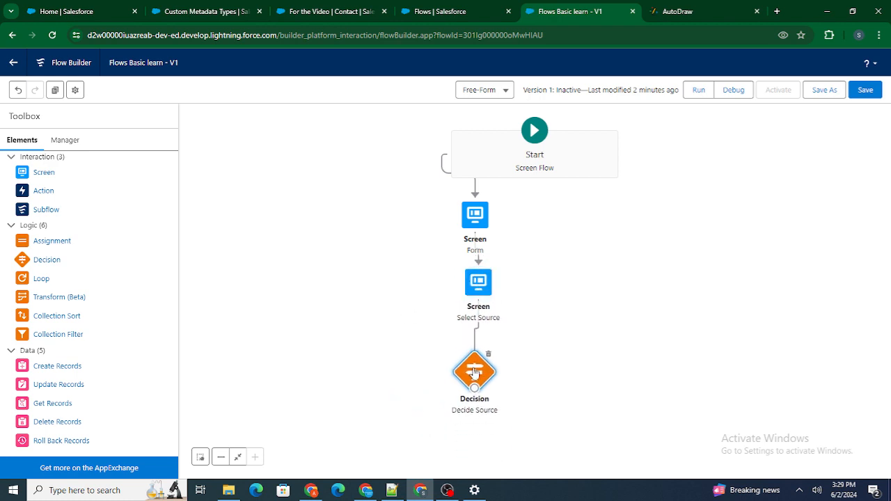
Step: Consult the AutoDraw flow sketch, then back in the flow add a Get Records element labelled Get Contact Based on Email for the Contact object
{"action": "left_click", "coordinate": [665, 11]}
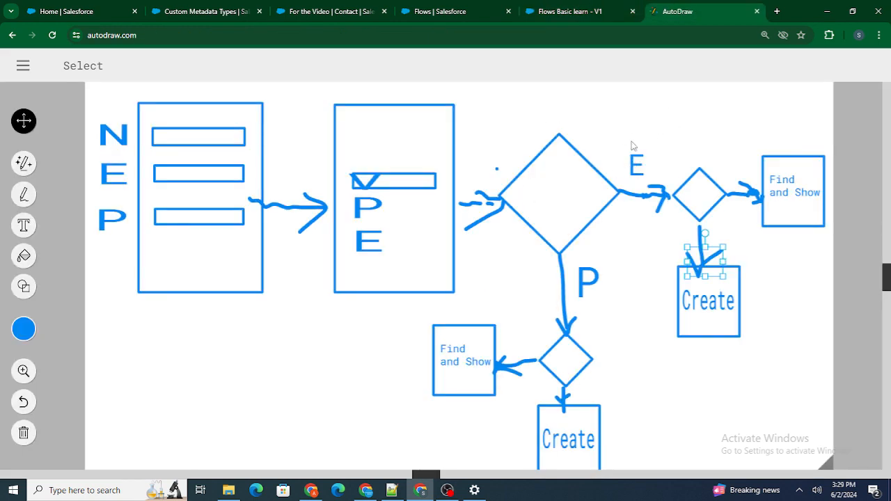
{"action": "left_click", "coordinate": [585, 11]}
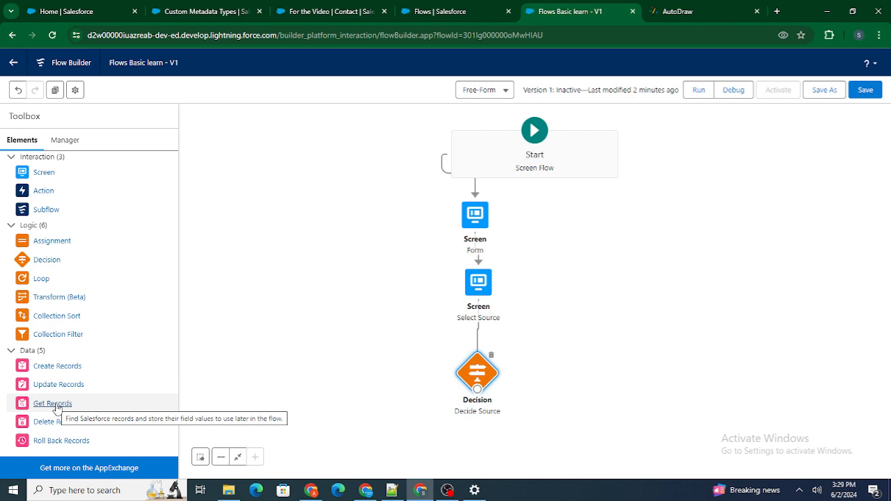
{"action": "left_click_drag", "start_coordinate": [56, 408], "coordinate": [277, 367]}
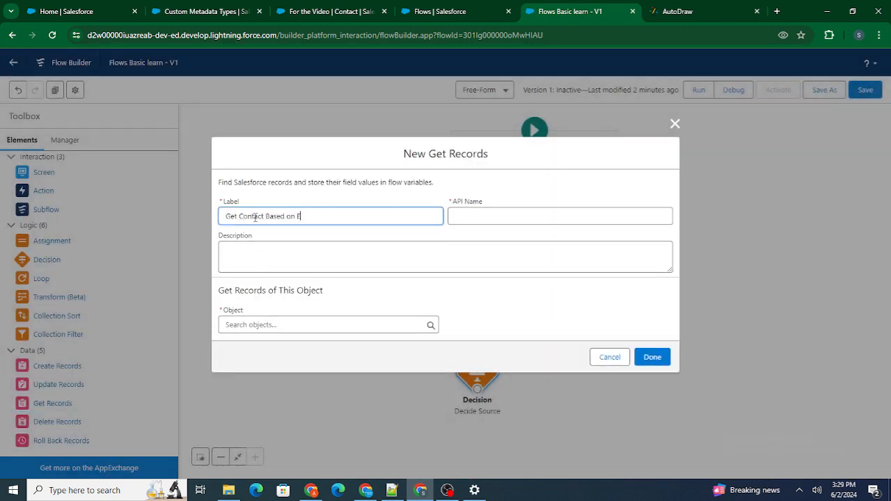
{"action": "left_click", "coordinate": [291, 184]}
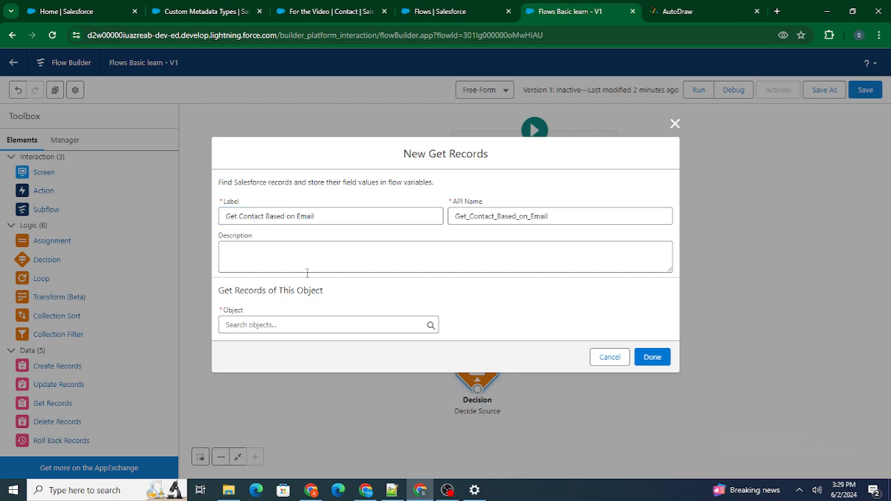
{"action": "left_click", "coordinate": [292, 323]}
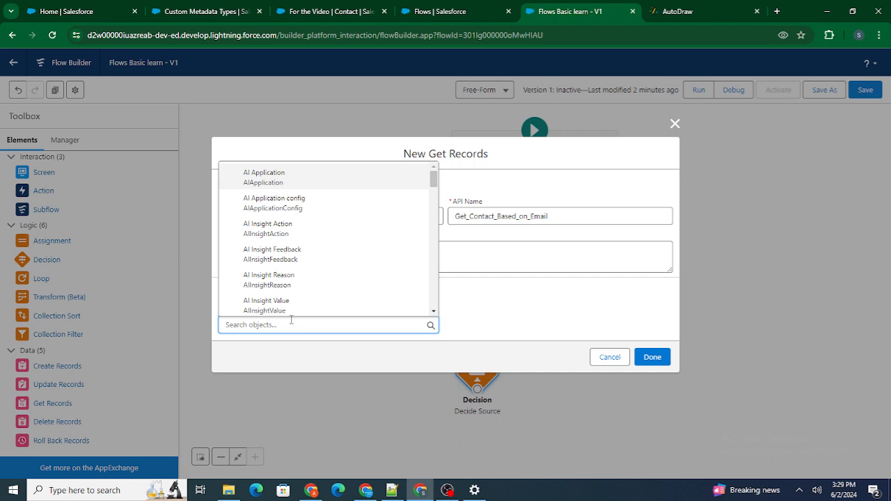
{"action": "type", "text": "Contact"}
{"action": "left_click", "coordinate": [257, 229]}
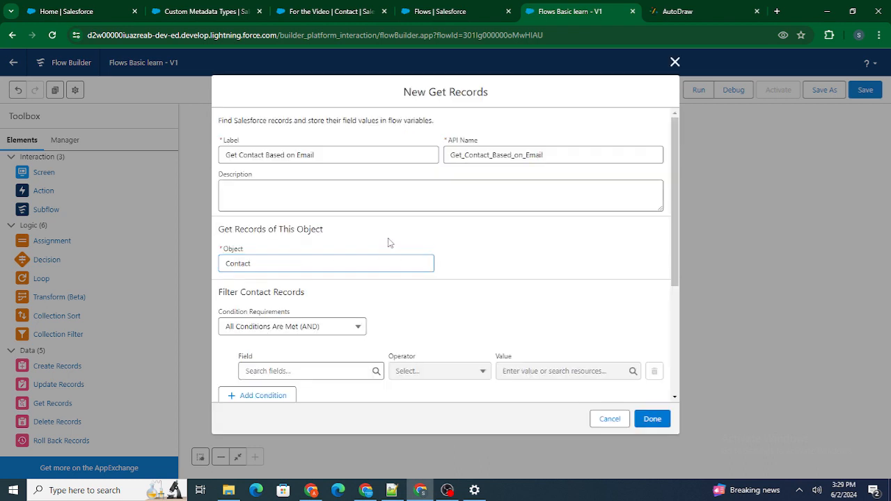
Step: Filter the Contact records on the Email field with the Equals operator
{"action": "scroll", "coordinate": [390, 242], "scroll_direction": "down", "scroll_amount": 2}
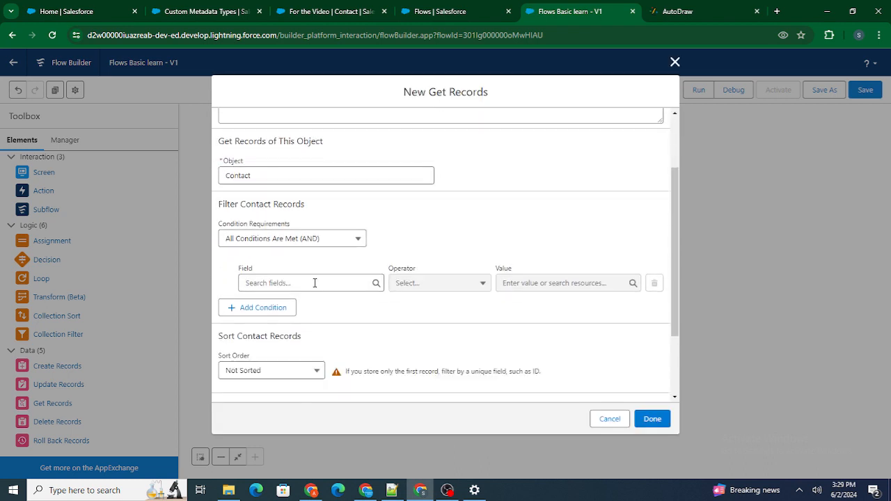
{"action": "left_click", "coordinate": [314, 283]}
{"action": "type", "text": "Email"}
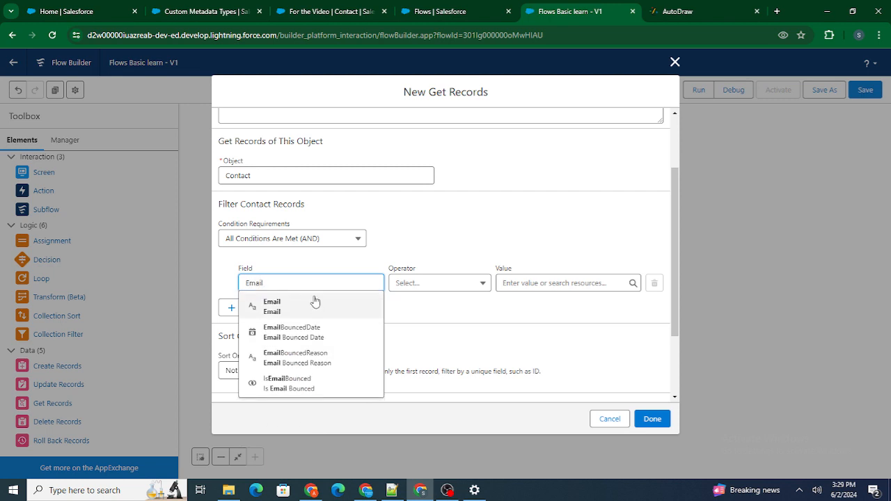
{"action": "left_click", "coordinate": [315, 301]}
{"action": "left_click", "coordinate": [480, 236]}
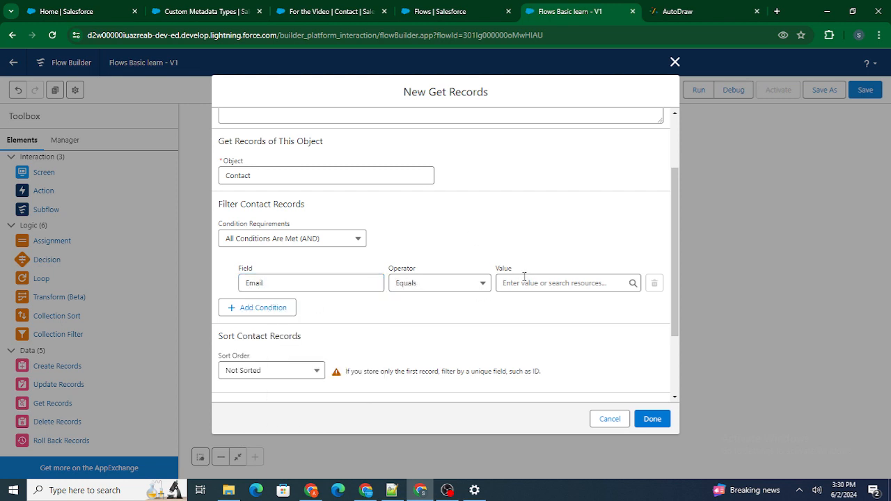
Step: Recheck the AutoDraw sketch, set the Email filter's value to the Value of Email_User, and finish the Get Records element
{"action": "left_click", "coordinate": [677, 7]}
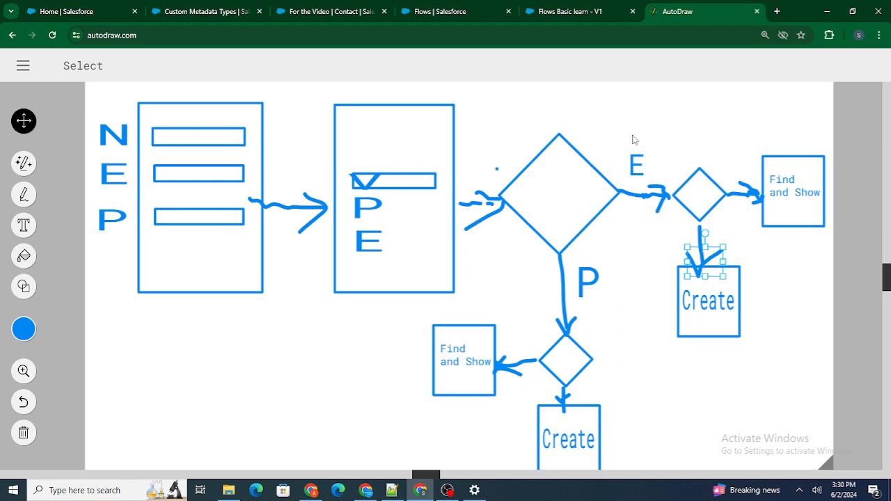
{"action": "key", "text": "ctrl+shift+Tab"}
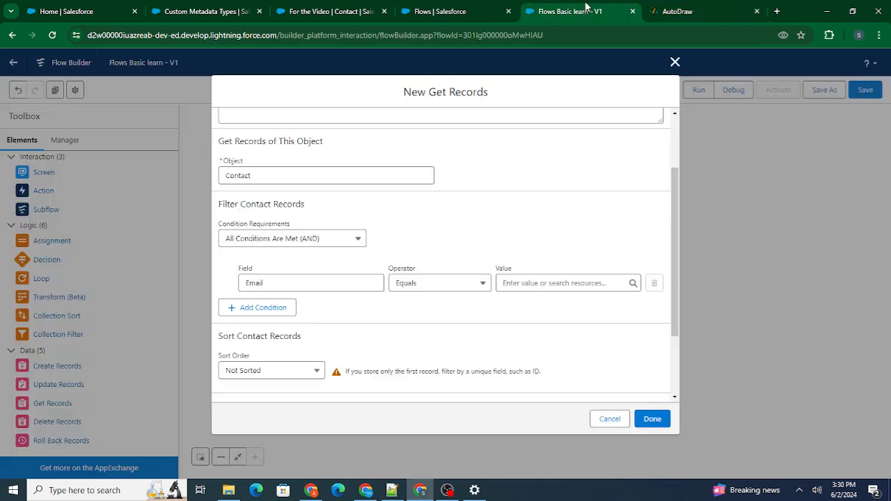
{"action": "left_click", "coordinate": [543, 283]}
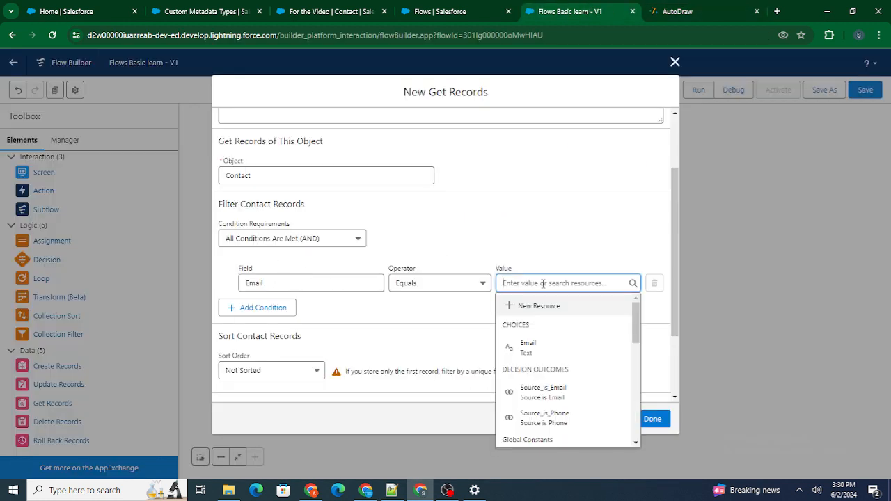
{"action": "type", "text": "Email)"}
{"action": "key", "text": "BackSpace"}
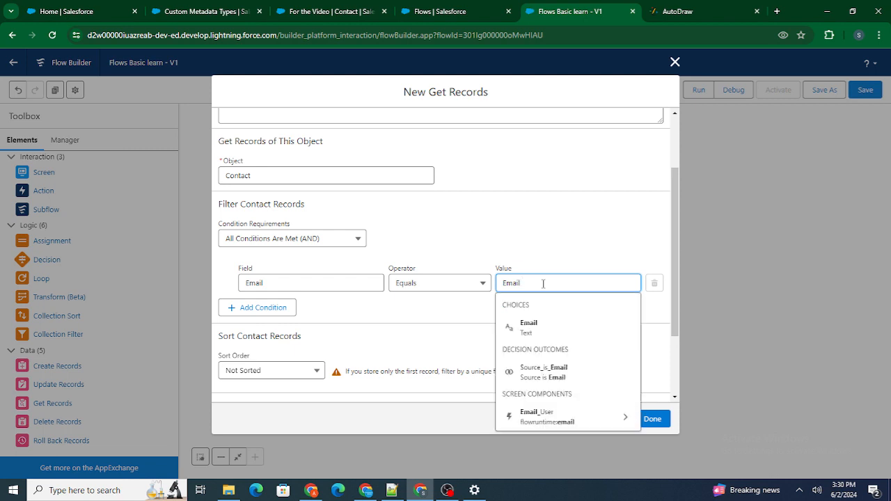
{"action": "type", "text": "_User.}"}
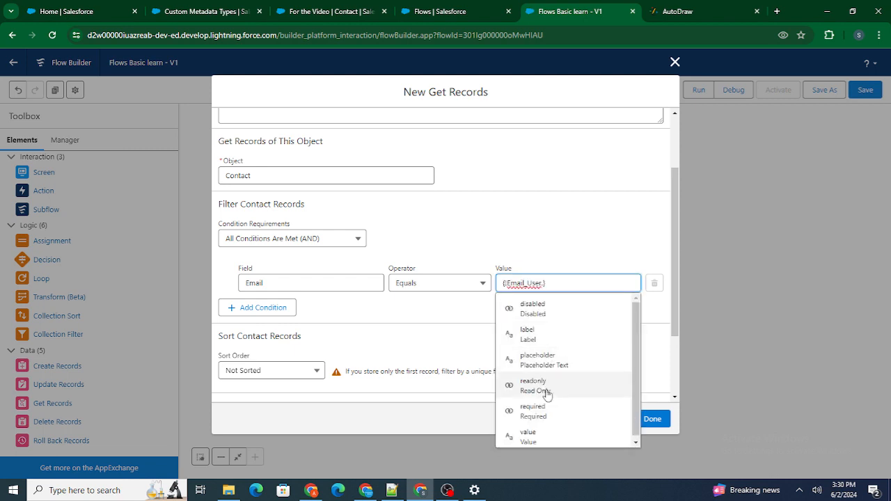
{"action": "left_click", "coordinate": [544, 436]}
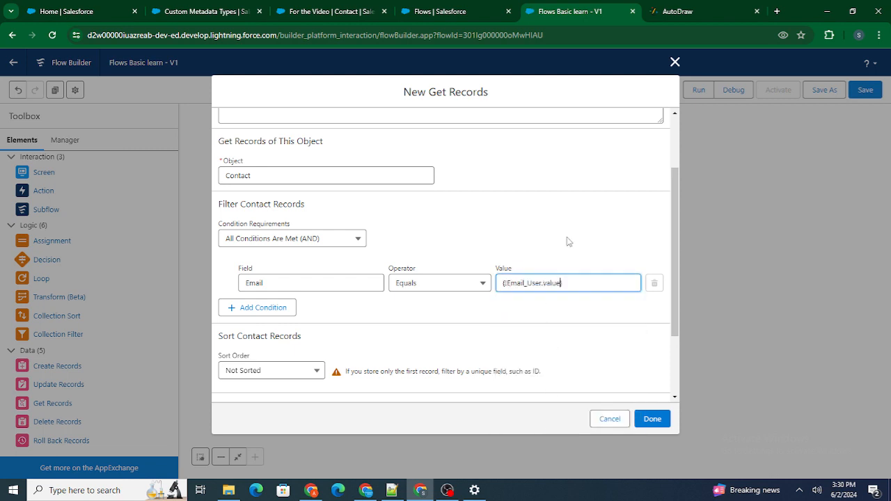
{"action": "left_click", "coordinate": [653, 420]}
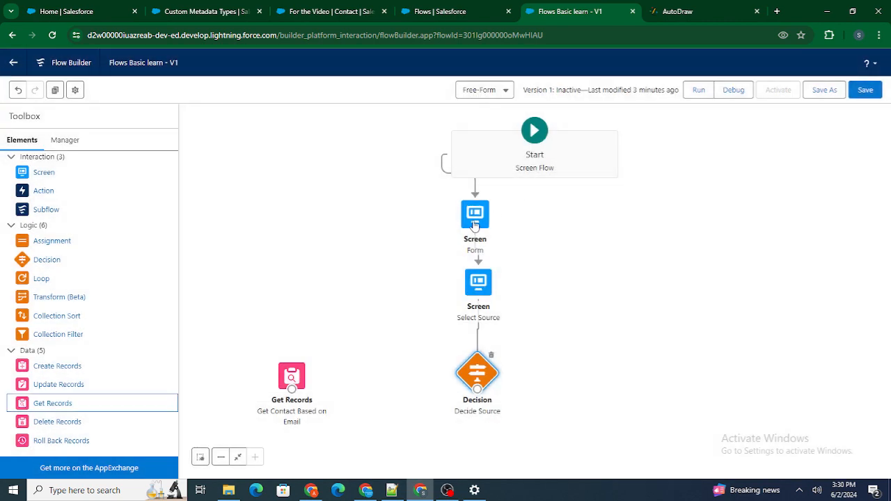
Step: Open the Form screen and check the API name of its Email component
{"action": "left_click", "coordinate": [475, 226]}
{"action": "double_click", "coordinate": [475, 224]}
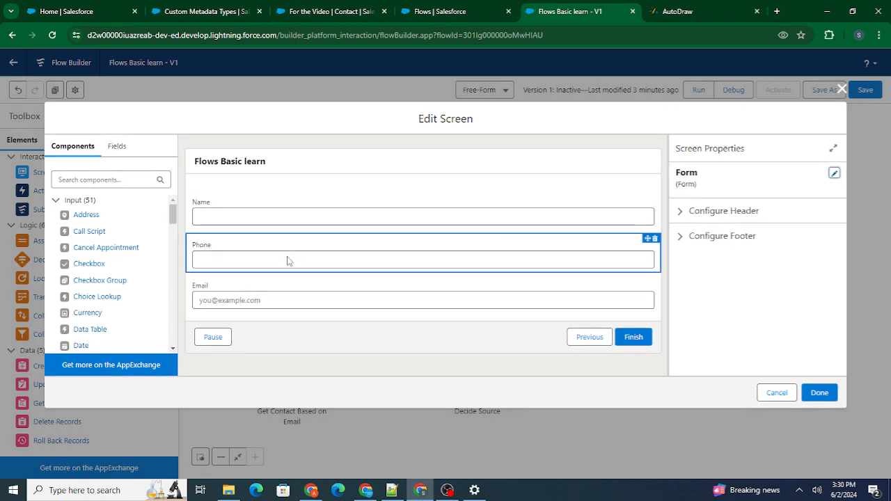
{"action": "left_click", "coordinate": [586, 277]}
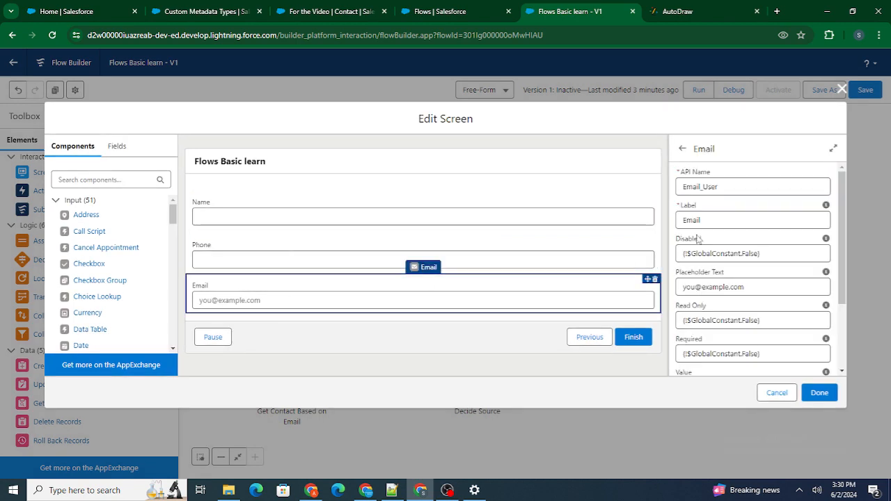
{"action": "double_click", "coordinate": [732, 186]}
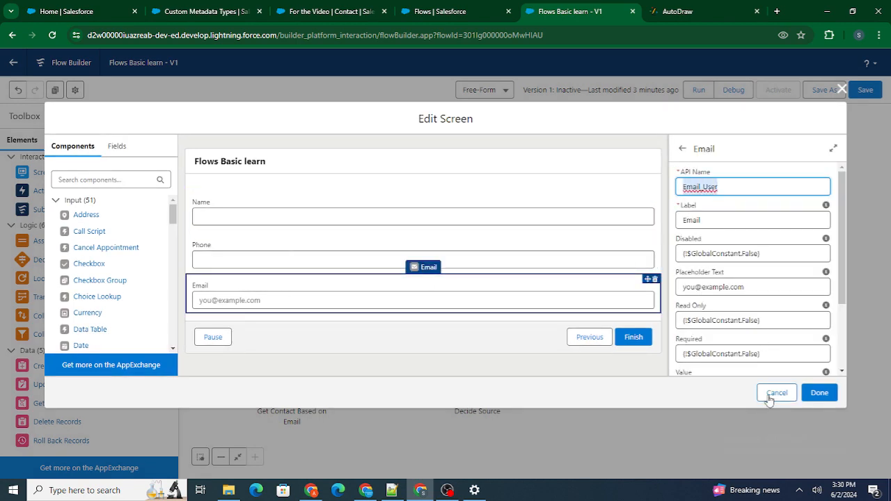
Step: Leave the Form screen without changes and set Get Contact Based on Email to choose fields and assign variables (advanced)
{"action": "left_click", "coordinate": [772, 394]}
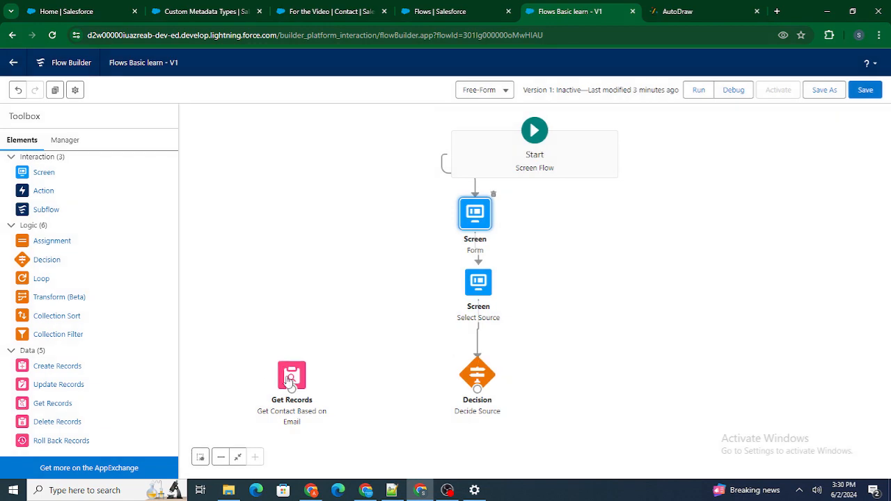
{"action": "double_click", "coordinate": [289, 379]}
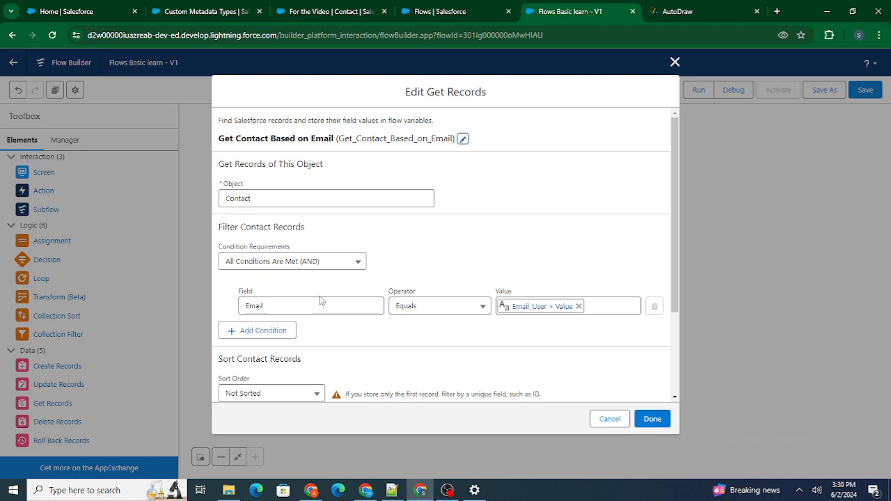
{"action": "scroll", "coordinate": [427, 322], "scroll_direction": "down", "scroll_amount": 3}
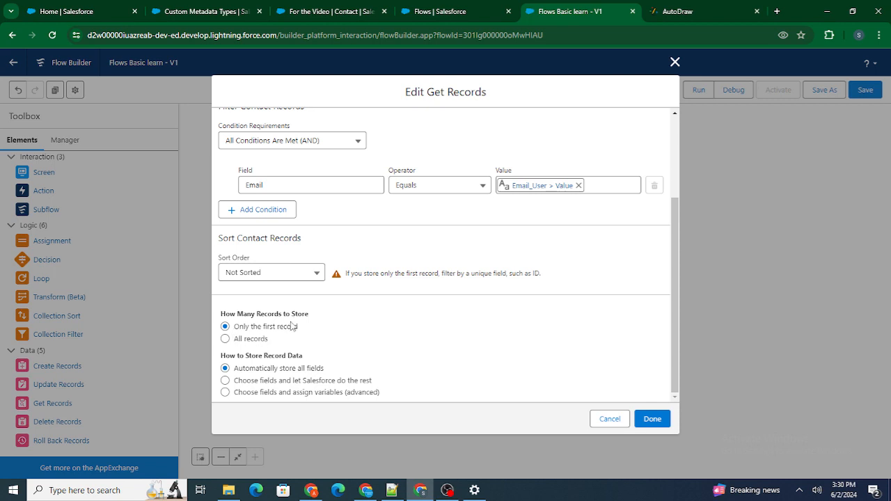
{"action": "left_click", "coordinate": [294, 394]}
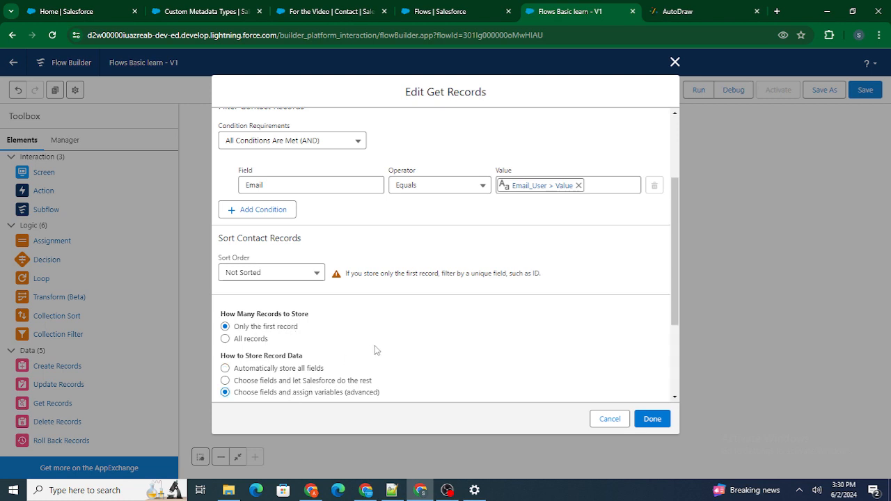
Step: For storing the Contact record, start a new Variable resource with the API name getContactDetailsOnEmailVar
{"action": "scroll", "coordinate": [376, 351], "scroll_direction": "down", "scroll_amount": 2}
{"action": "scroll", "coordinate": [376, 350], "scroll_direction": "down", "scroll_amount": 1}
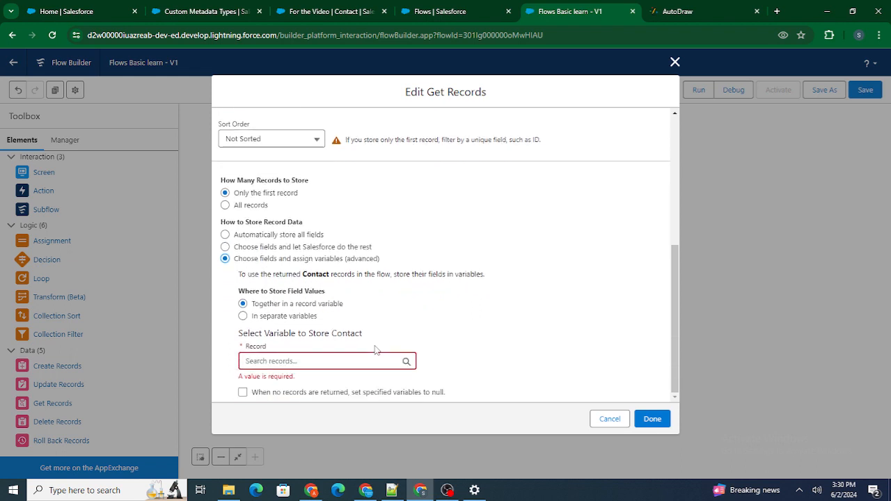
{"action": "left_click", "coordinate": [291, 360]}
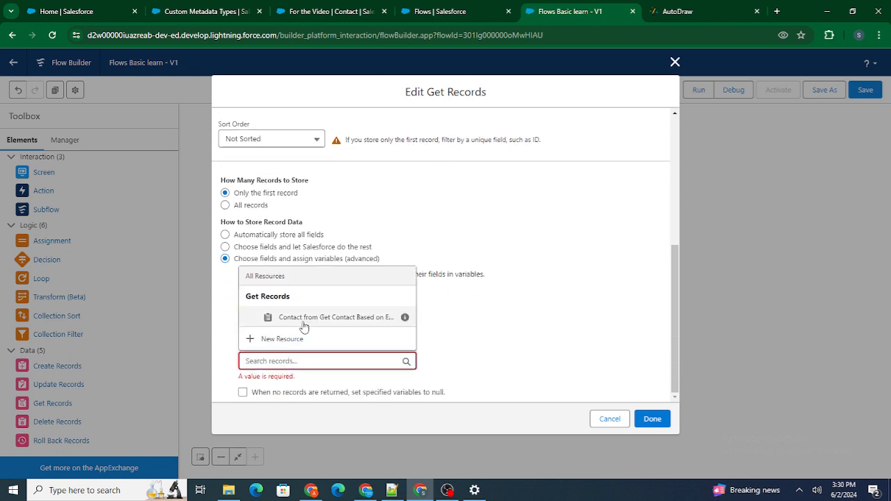
{"action": "left_click", "coordinate": [295, 339]}
{"action": "left_click", "coordinate": [289, 221]}
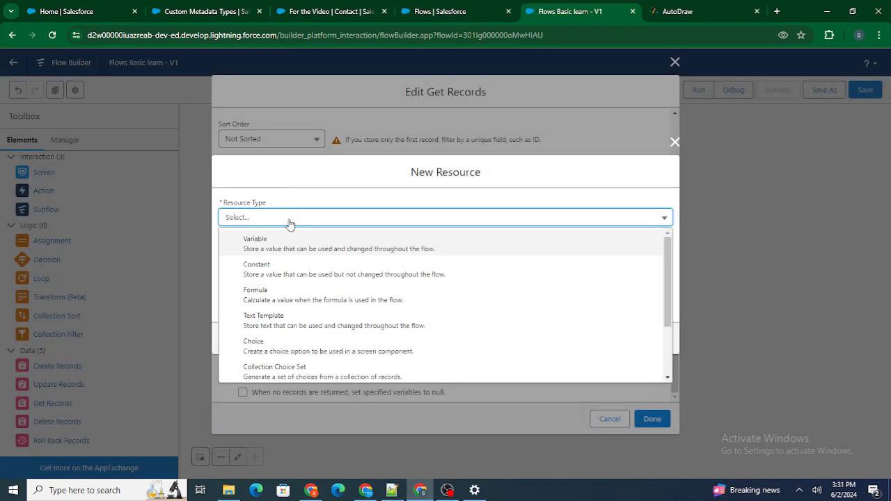
{"action": "left_click", "coordinate": [285, 239]}
{"action": "left_click", "coordinate": [307, 239]}
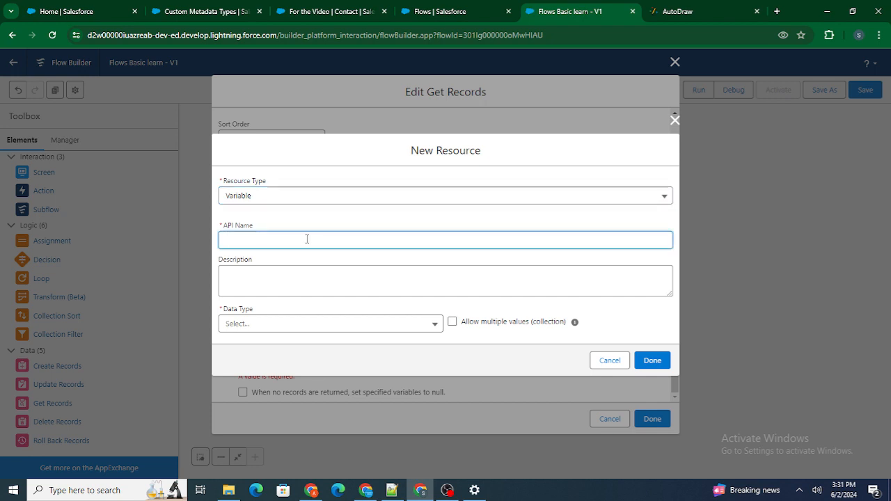
{"action": "type", "text": "getContactDetailsOnEmailVar"}
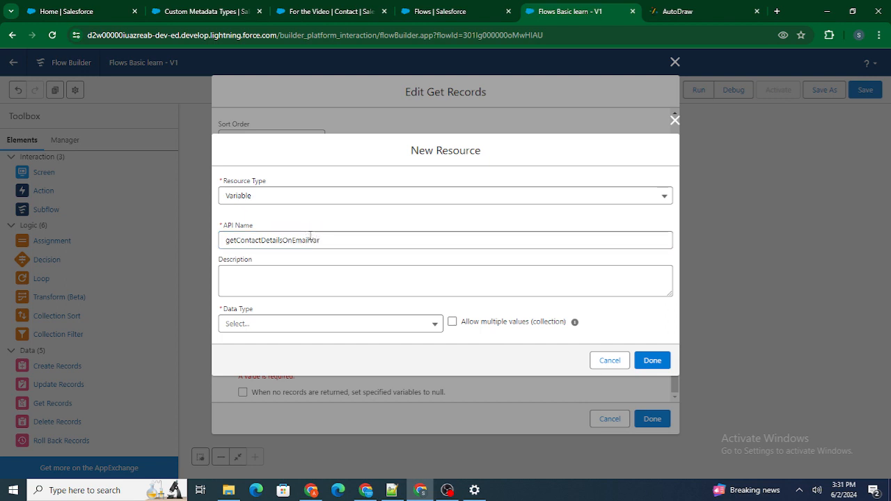
Step: Give the new variable the Record data type and the Contact object, and finish creating it
{"action": "left_click", "coordinate": [308, 323]}
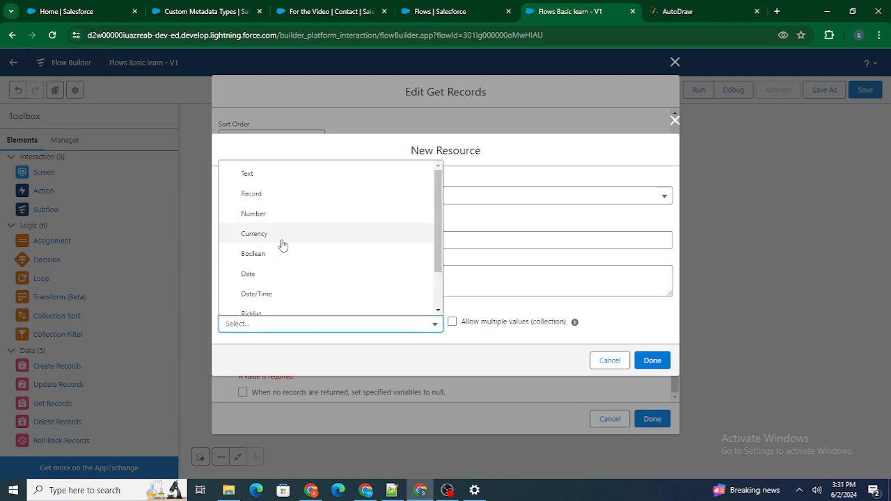
{"action": "scroll", "coordinate": [278, 276], "scroll_direction": "down", "scroll_amount": 1}
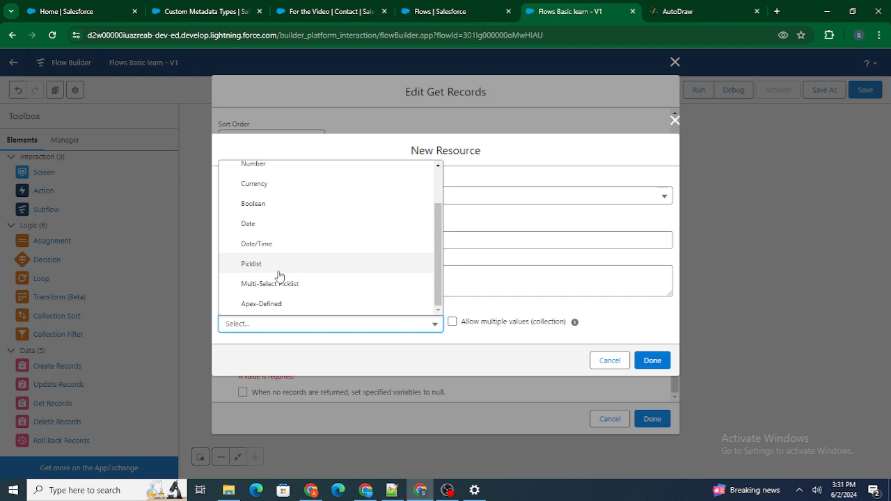
{"action": "scroll", "coordinate": [279, 203], "scroll_direction": "up", "scroll_amount": 1}
{"action": "left_click", "coordinate": [274, 196]}
{"action": "left_click", "coordinate": [335, 320]}
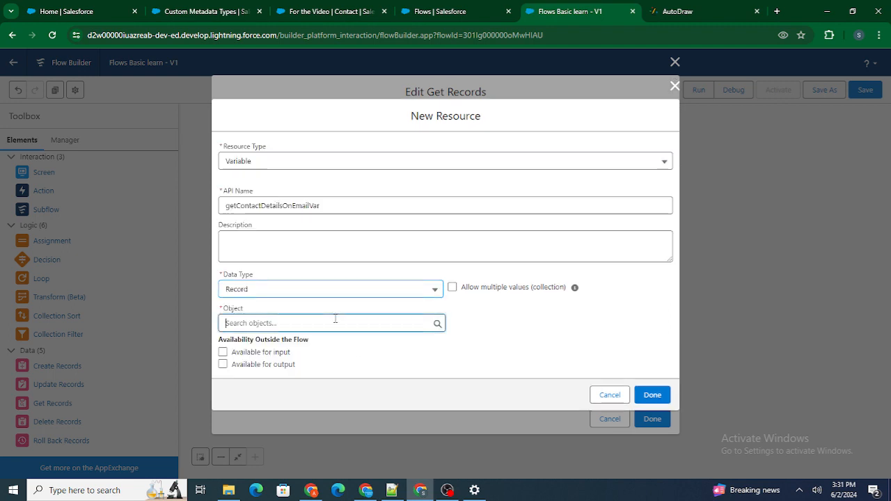
{"action": "type", "text": "Contact"}
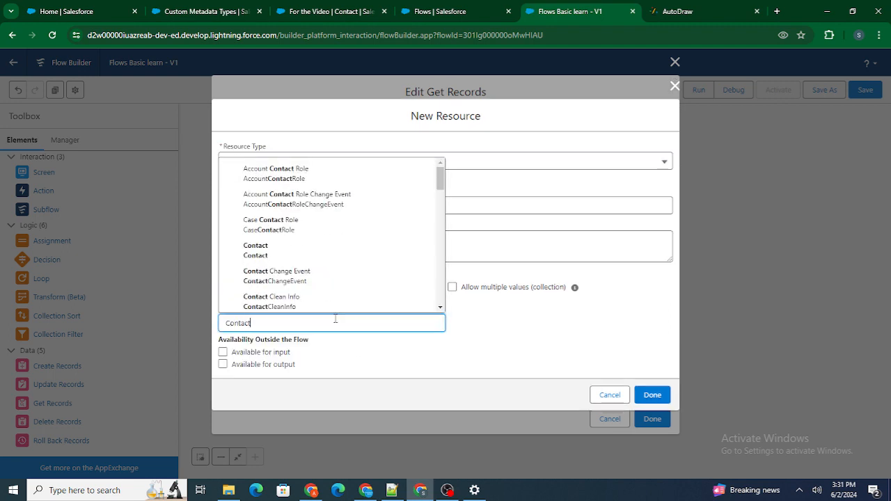
{"action": "left_click", "coordinate": [274, 250]}
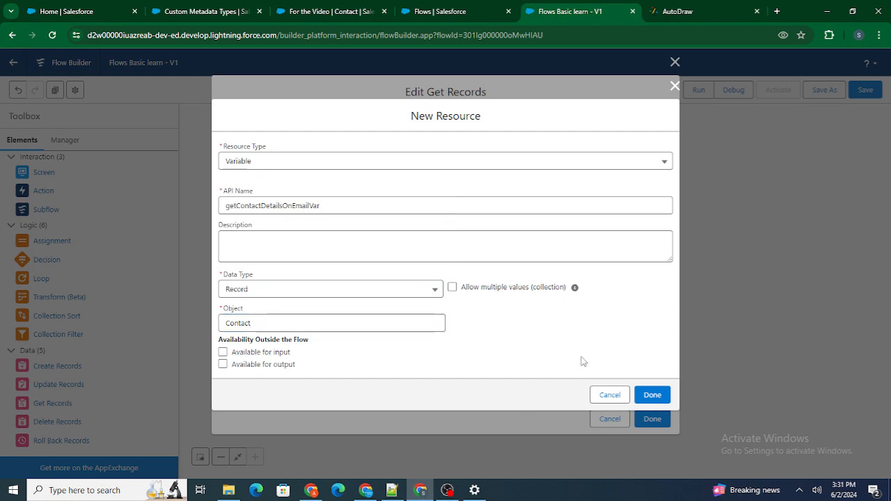
{"action": "left_click", "coordinate": [652, 395]}
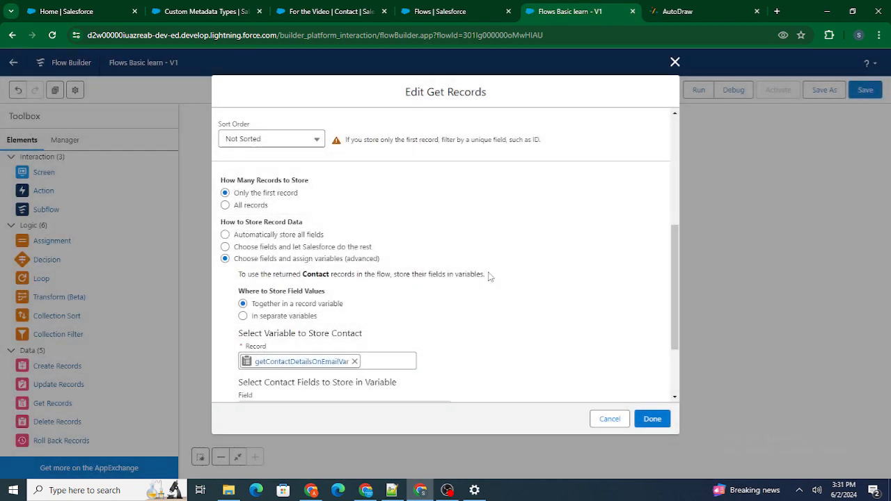
Step: Review the Email filter and the record variable of Get Contact Based on Email, and finish editing the element
{"action": "scroll", "coordinate": [491, 277], "scroll_direction": "up", "scroll_amount": 10}
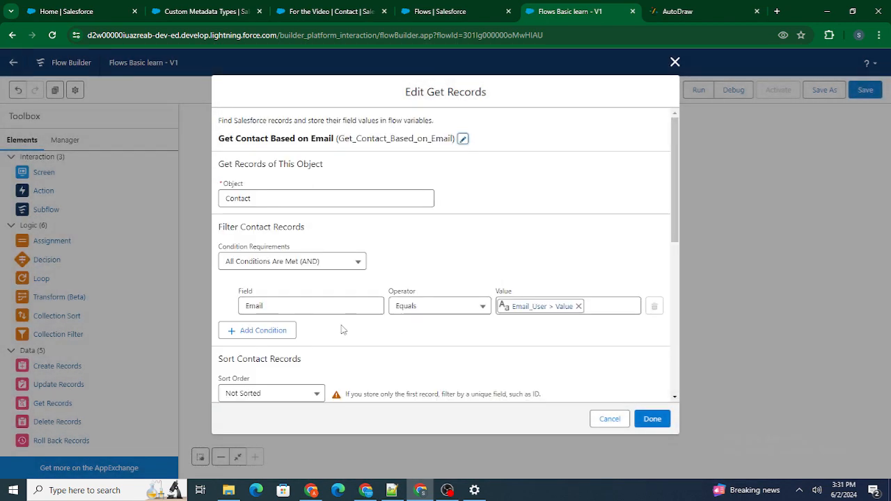
{"action": "scroll", "coordinate": [341, 331], "scroll_direction": "down", "scroll_amount": 10}
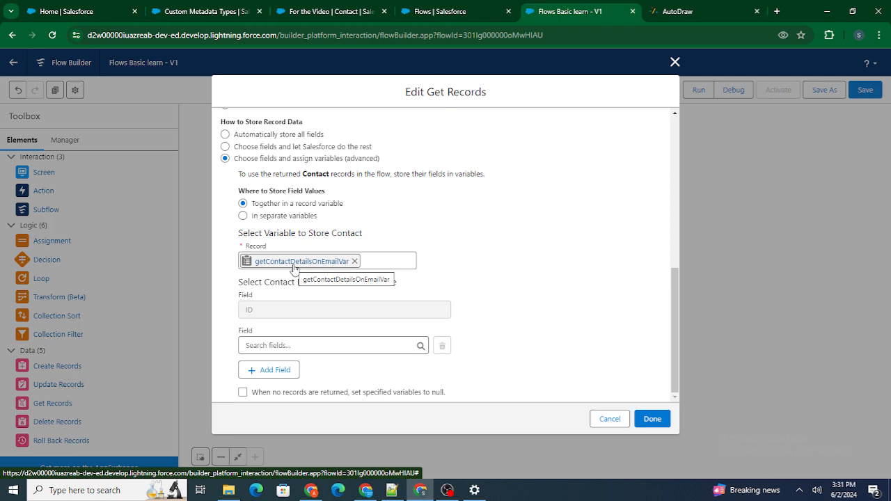
{"action": "scroll", "coordinate": [294, 268], "scroll_direction": "up", "scroll_amount": 10}
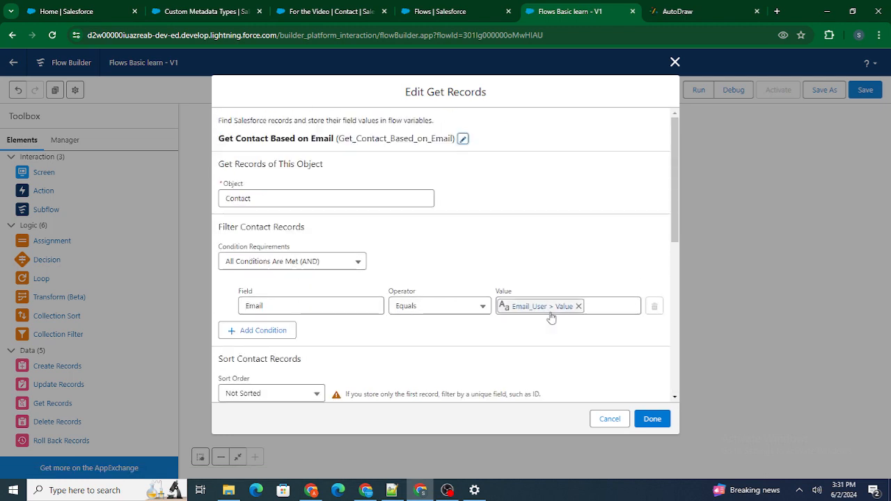
{"action": "scroll", "coordinate": [299, 311], "scroll_direction": "down", "scroll_amount": 2}
{"action": "scroll", "coordinate": [301, 311], "scroll_direction": "down", "scroll_amount": 10}
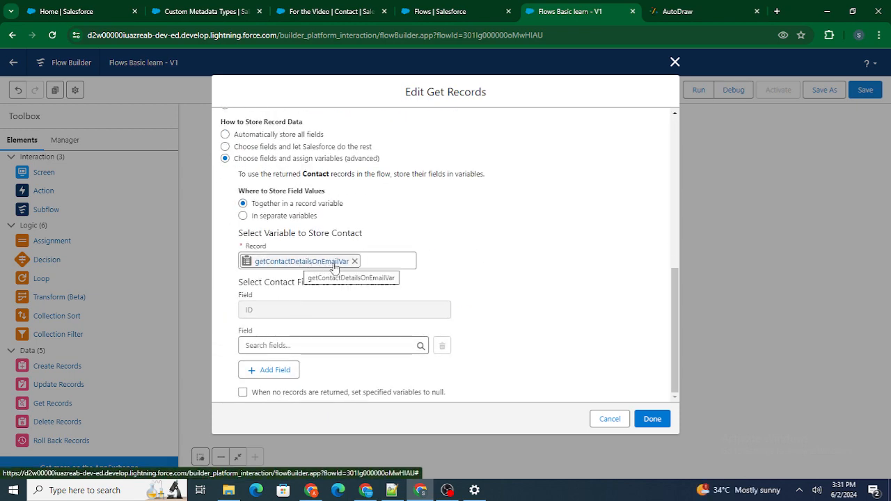
{"action": "left_click", "coordinate": [653, 420]}
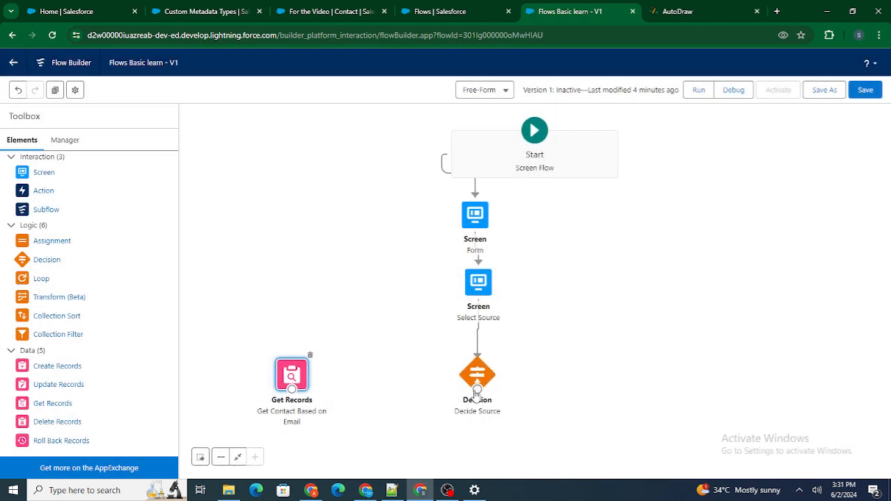
Step: Connect the Decide Source decision to Get Contact Based on Email with the outcome Source is Email
{"action": "left_click_drag", "start_coordinate": [477, 391], "coordinate": [292, 380]}
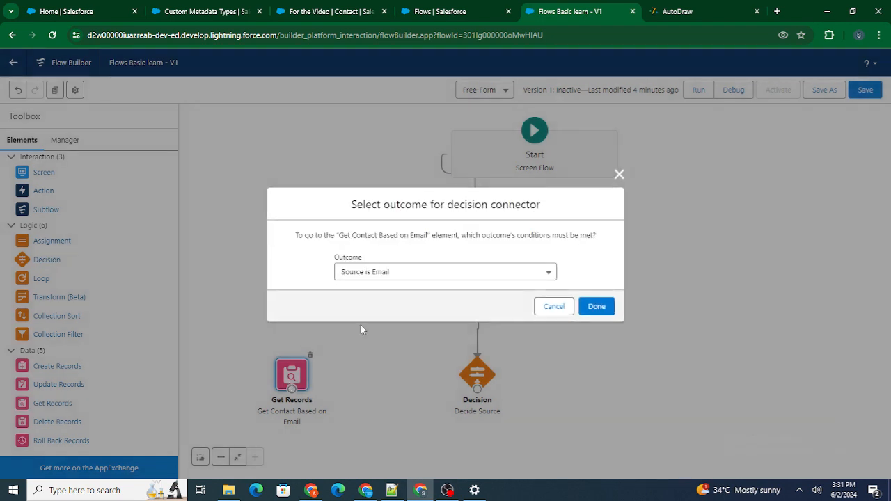
{"action": "left_click", "coordinate": [588, 307]}
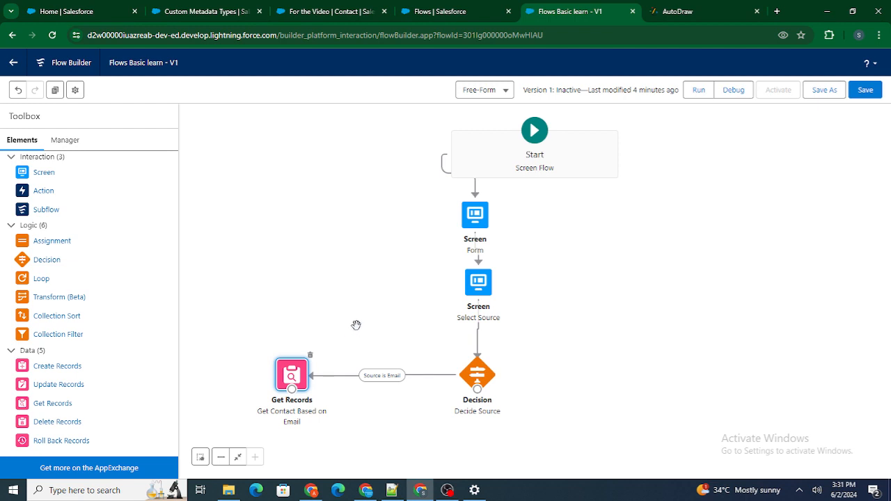
{"action": "left_click_drag", "start_coordinate": [355, 325], "coordinate": [372, 282]}
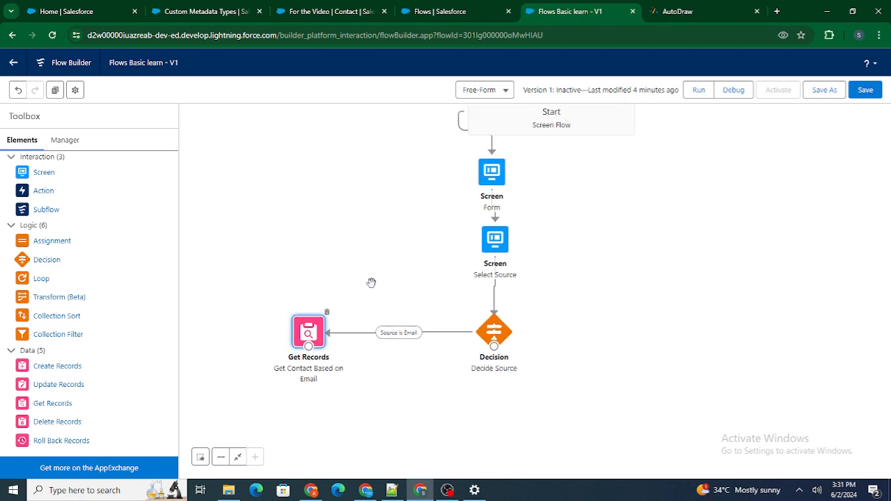
Step: Switch to AutoDraw to check what follows the email branch in the sketch, and return to the flow
{"action": "left_click", "coordinate": [689, 10]}
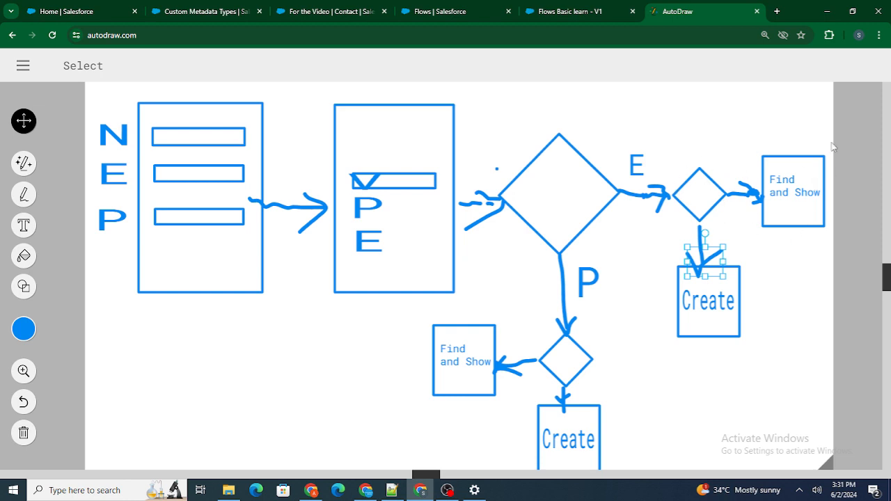
{"action": "left_click", "coordinate": [563, 12]}
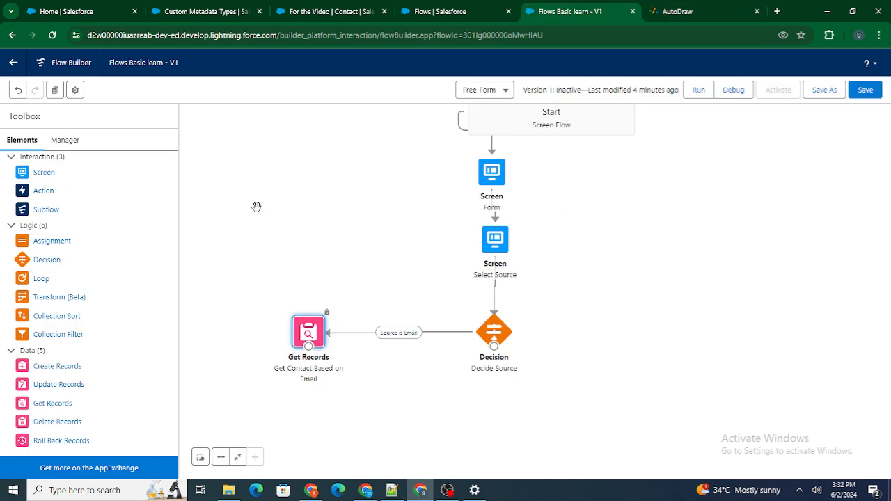
{"action": "left_click_drag", "start_coordinate": [246, 317], "coordinate": [258, 241]}
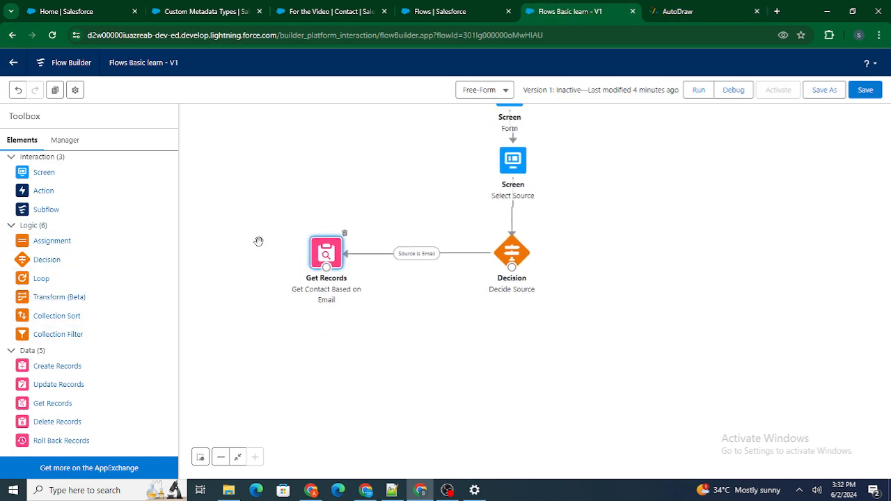
{"action": "left_click", "coordinate": [714, 9]}
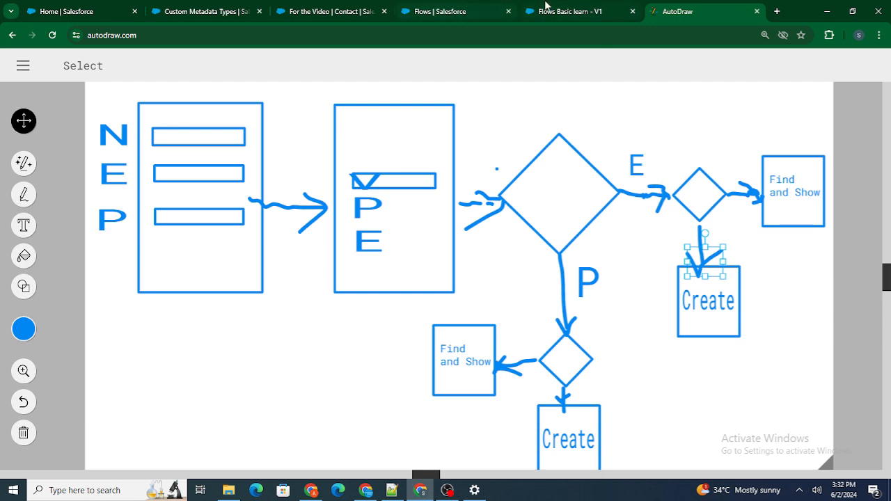
{"action": "left_click", "coordinate": [548, 6]}
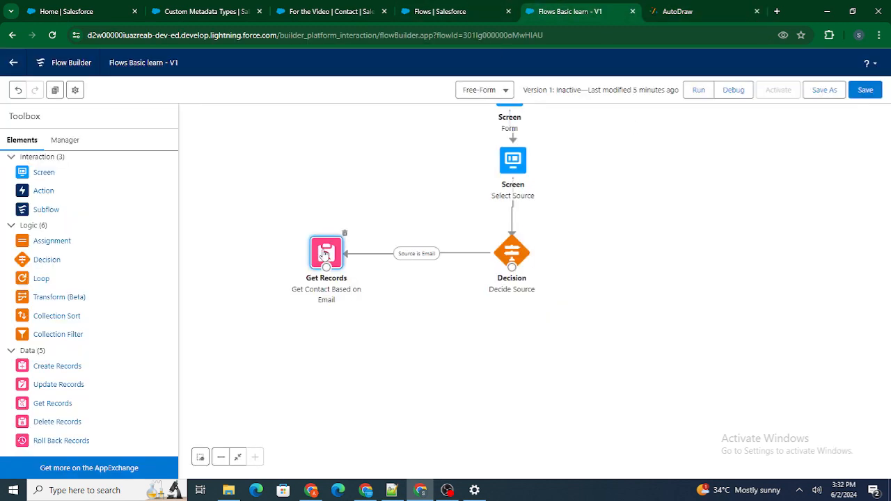
Step: Reopen the Get Contact Based on Email element and examine the variable that stores its Contact record
{"action": "double_click", "coordinate": [325, 255]}
{"action": "scroll", "coordinate": [305, 312], "scroll_direction": "down", "scroll_amount": 10}
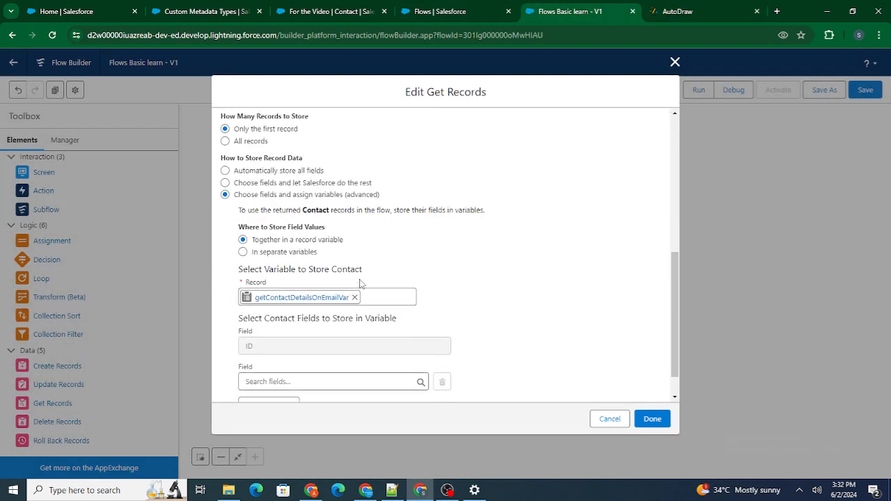
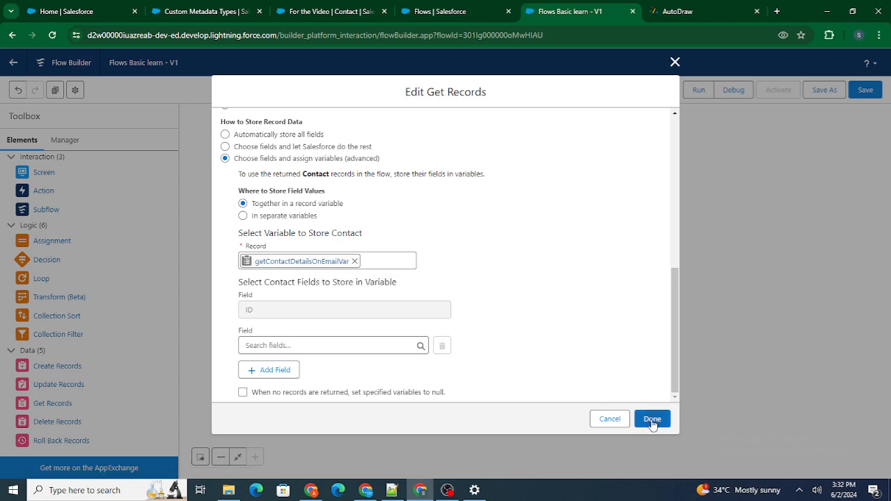
Step: Close the Get Records element and add a Decision labelled "Check if Contact With Email Exists" with an outcome labelled "Exists"
{"action": "key", "text": "Escape"}
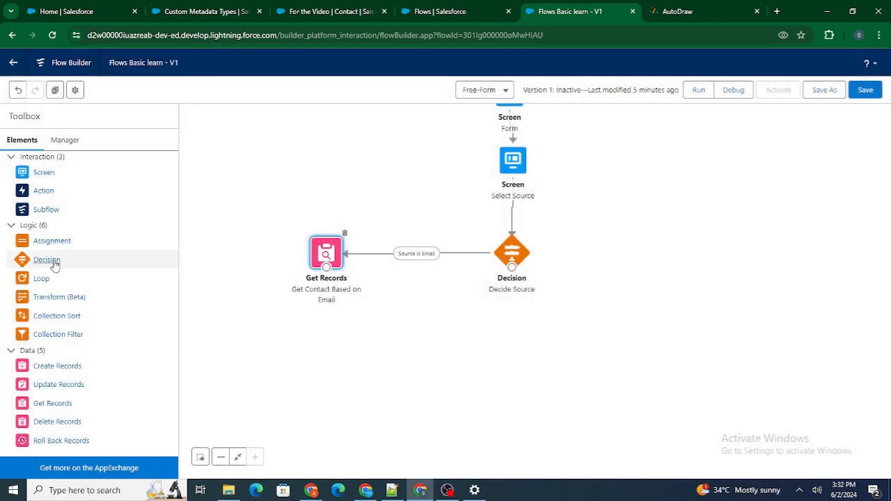
{"action": "left_click_drag", "start_coordinate": [80, 267], "coordinate": [308, 334]}
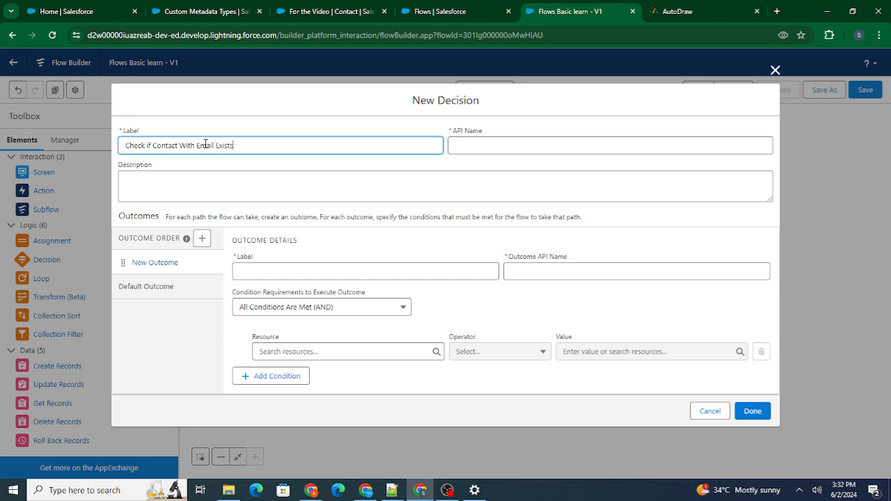
{"action": "left_click", "coordinate": [249, 160]}
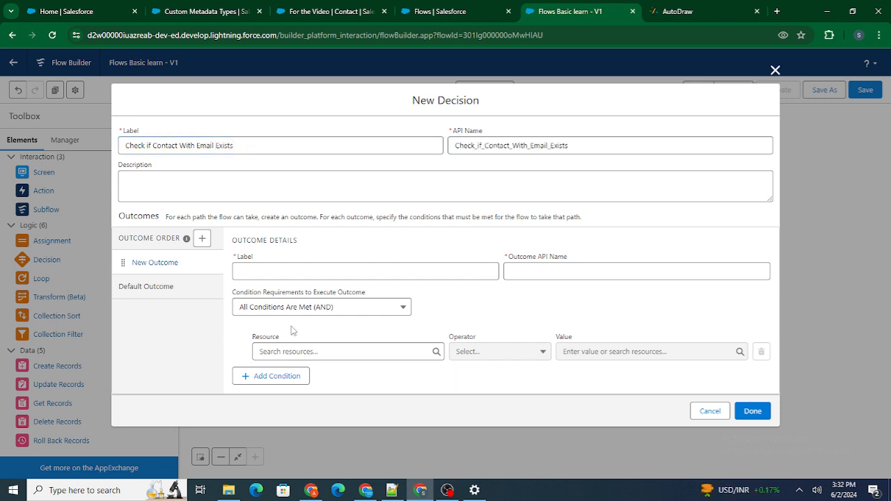
{"action": "left_click", "coordinate": [262, 268]}
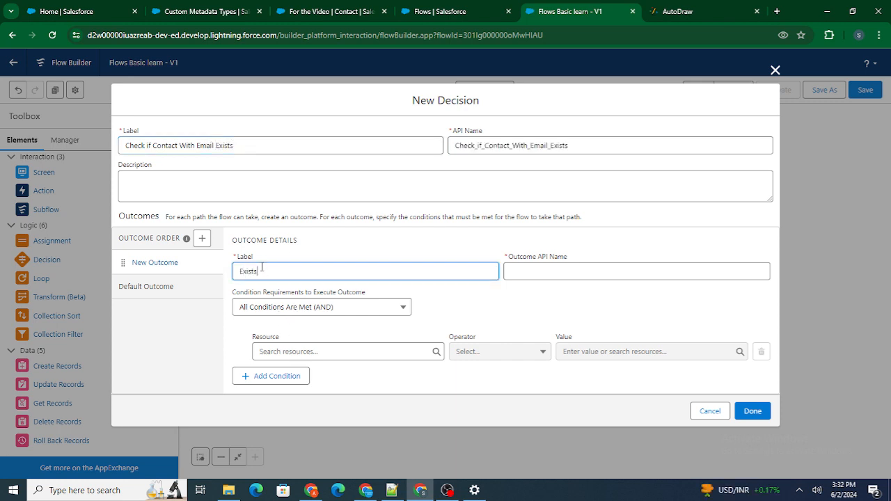
{"action": "left_click", "coordinate": [310, 255]}
Step: Set the Exists outcome's condition to getContactDetailsOnEmailVar Is Null False, using the False global constant
{"action": "left_click", "coordinate": [321, 348]}
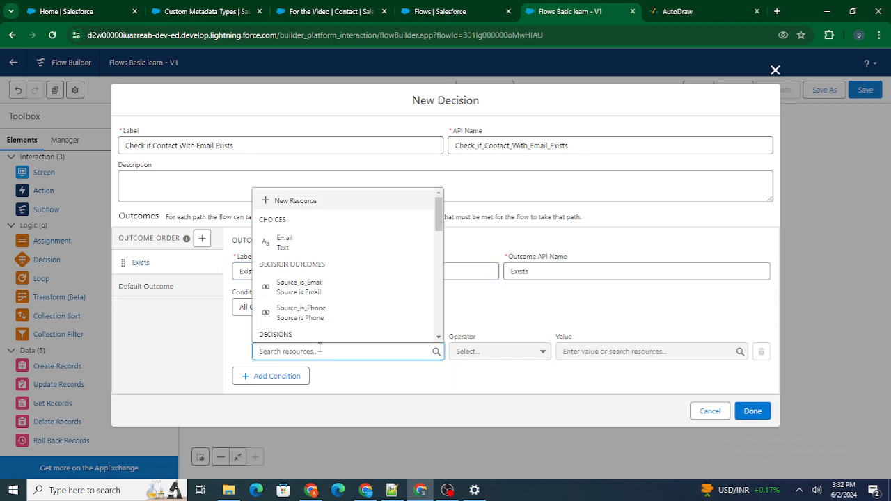
{"action": "type", "text": "get"}
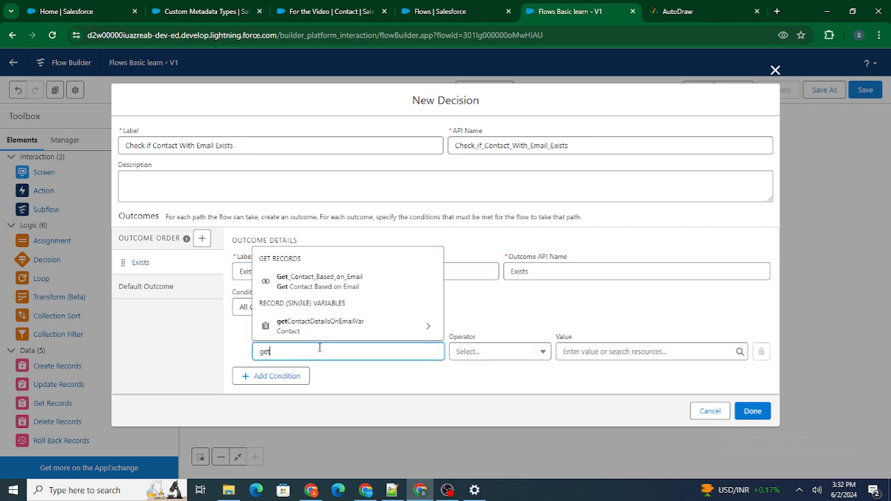
{"action": "left_click", "coordinate": [368, 329]}
{"action": "key", "text": "BackSpace"}
{"action": "left_click", "coordinate": [526, 312]}
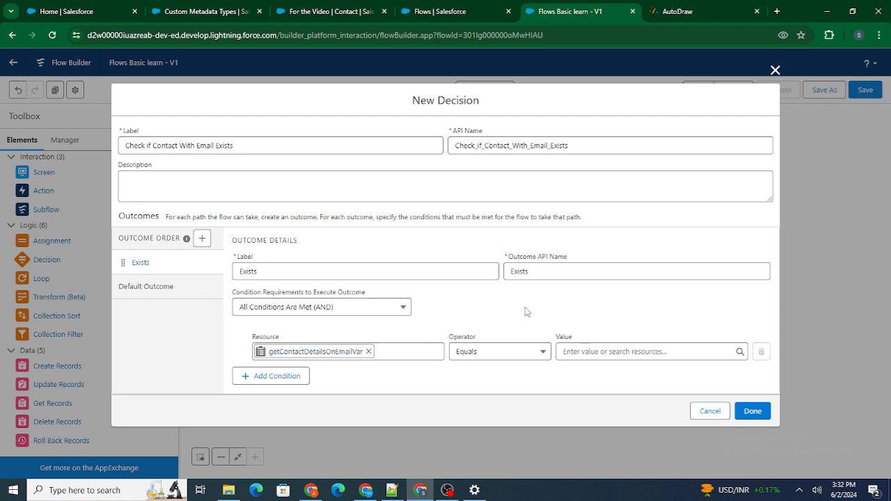
{"action": "left_click", "coordinate": [515, 353]}
{"action": "left_click", "coordinate": [501, 420]}
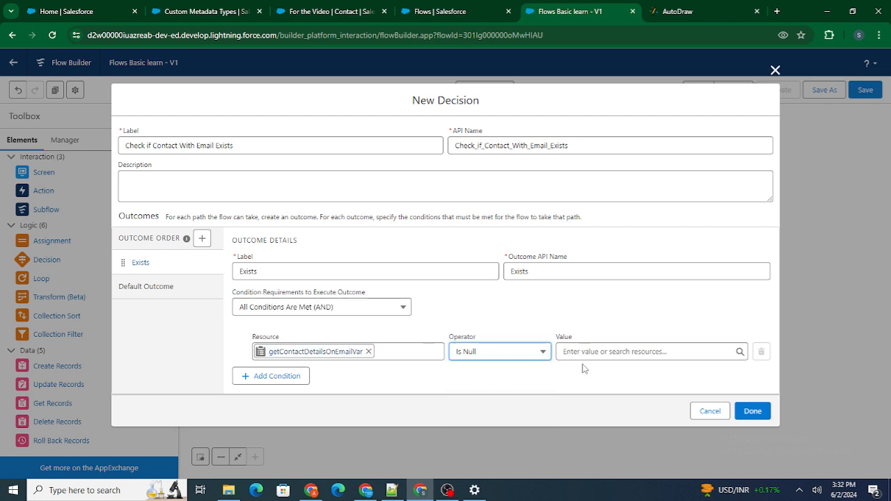
{"action": "left_click", "coordinate": [584, 353]}
{"action": "type", "text": "False"}
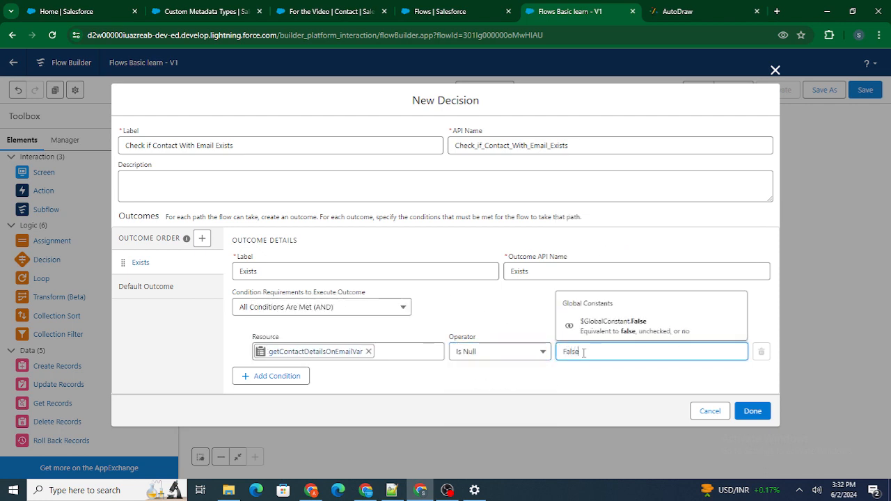
{"action": "left_click", "coordinate": [509, 317]}
{"action": "left_click", "coordinate": [606, 345]}
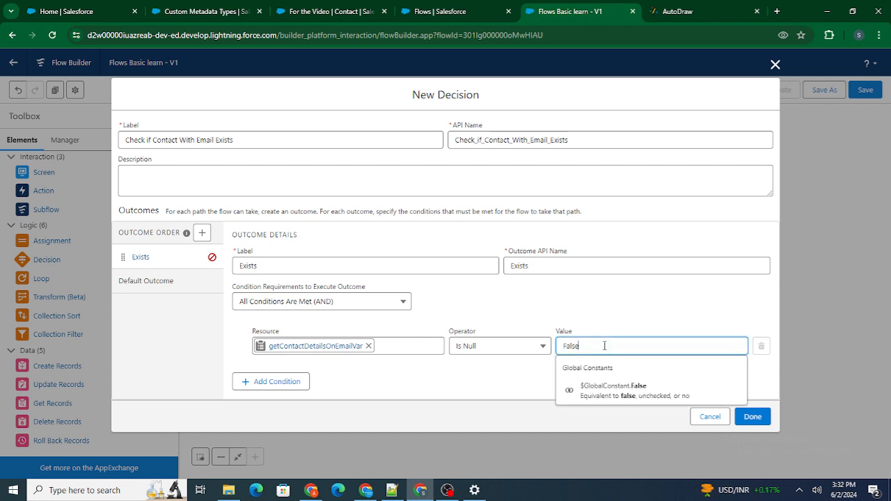
{"action": "left_click", "coordinate": [617, 387]}
{"action": "left_click", "coordinate": [582, 315]}
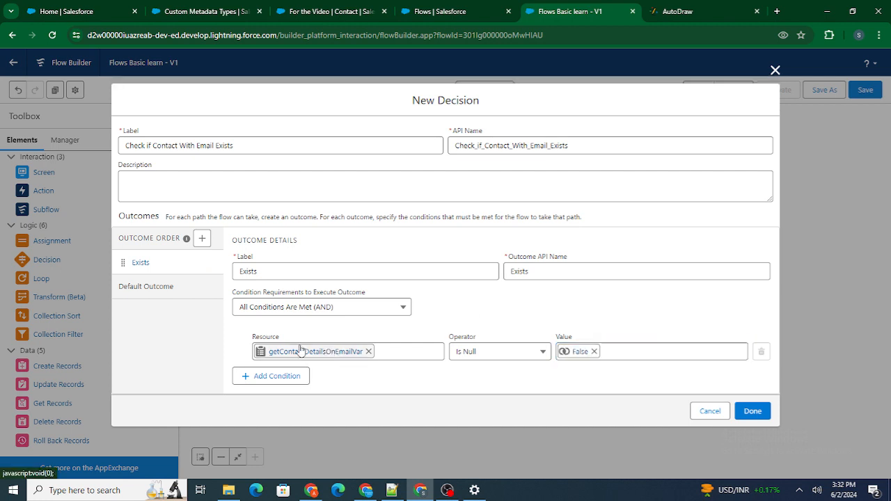
Step: Finish the new decision and connect Get Contact Based on Email to Check if Contact With Email Exists
{"action": "double_click", "coordinate": [290, 271]}
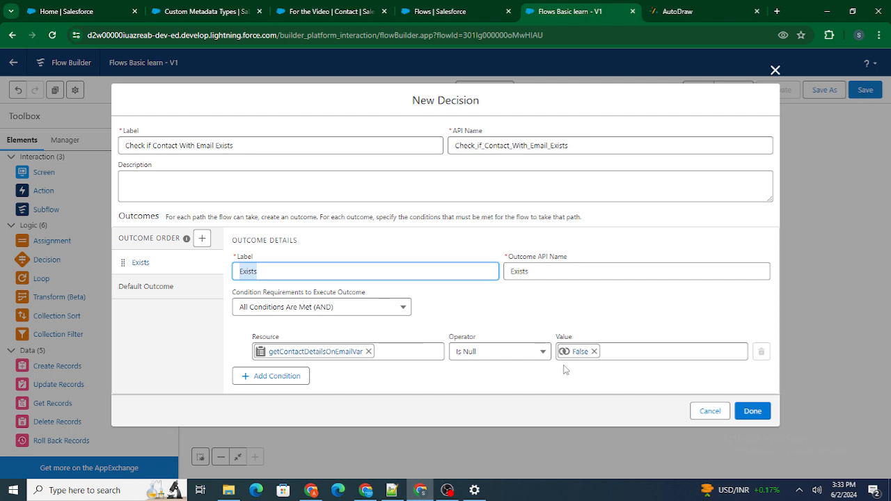
{"action": "left_click", "coordinate": [531, 316]}
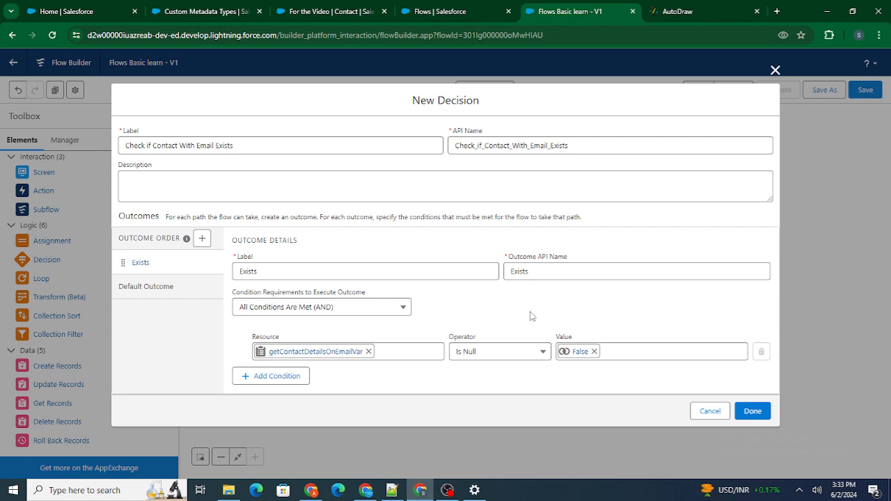
{"action": "left_click", "coordinate": [752, 411]}
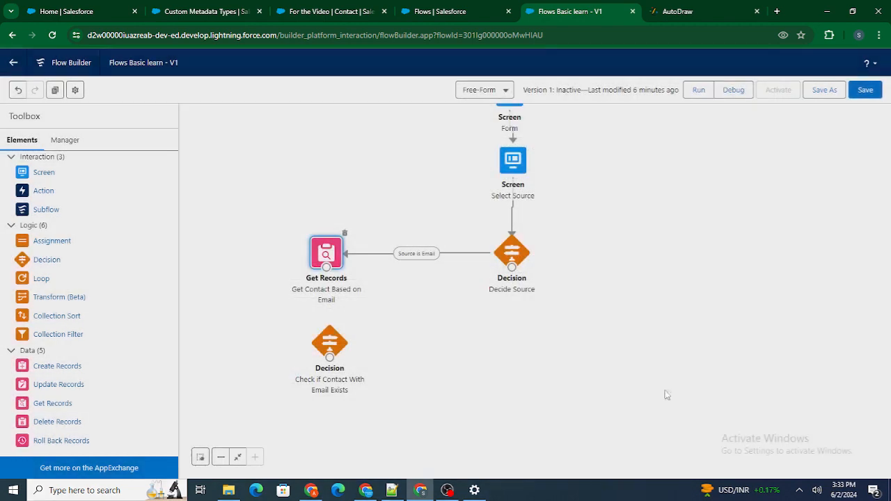
{"action": "left_click_drag", "start_coordinate": [327, 267], "coordinate": [331, 355]}
Step: Reopen the Check if Contact With Email Exists decision, then switch to Notepad++ and write an if line followed by an empty else block in braces
{"action": "double_click", "coordinate": [331, 348]}
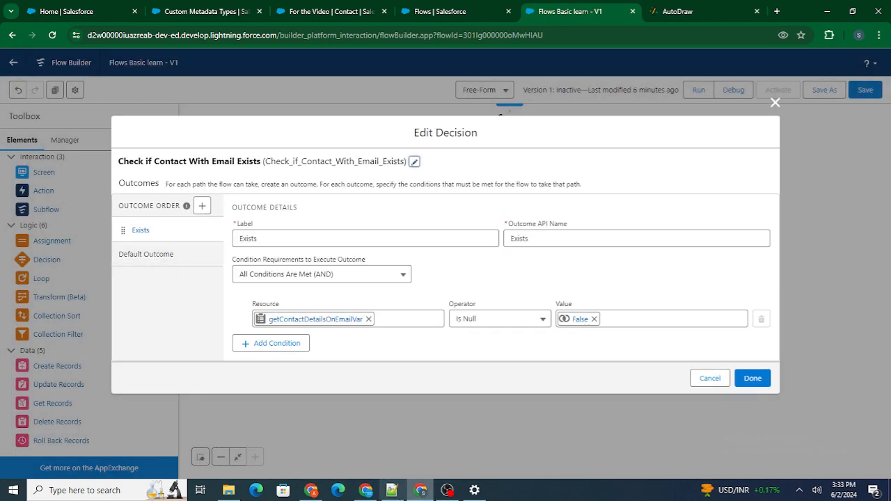
{"action": "left_click", "coordinate": [392, 491]}
{"action": "type", "text": "if"}
{"action": "key", "text": "Return"}
{"action": "type", "text": "else"}
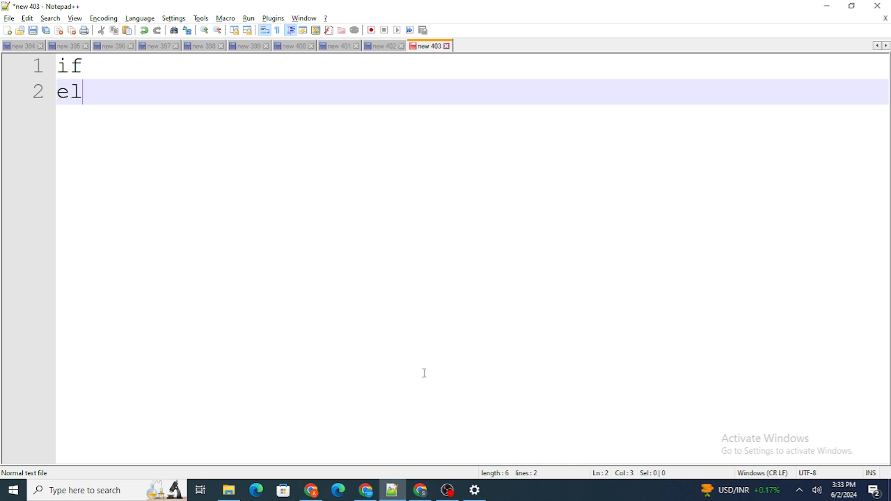
{"action": "key", "text": "Return"}
{"action": "type", "text": "{"}
{"action": "key", "text": "Return"}
{"action": "key", "text": "Return"}
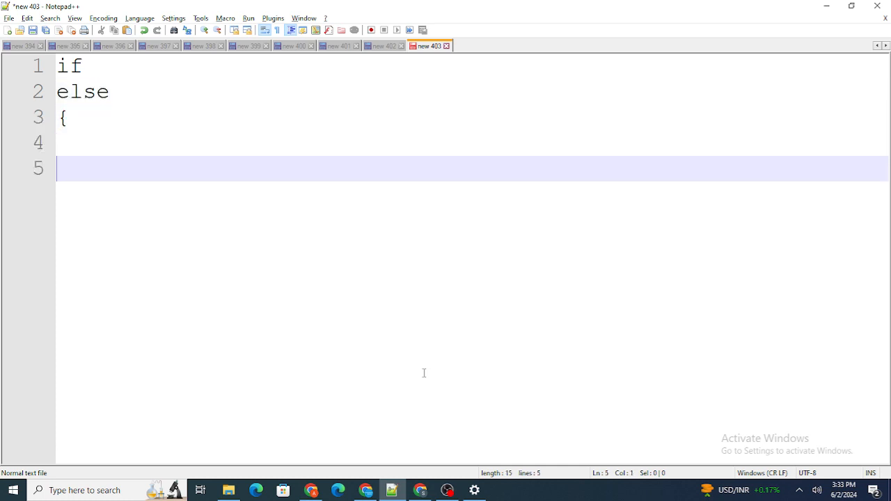
{"action": "type", "text": "}"}
Step: Complete the if line in the note with empty parentheses and an empty block in braces
{"action": "left_click", "coordinate": [95, 71]}
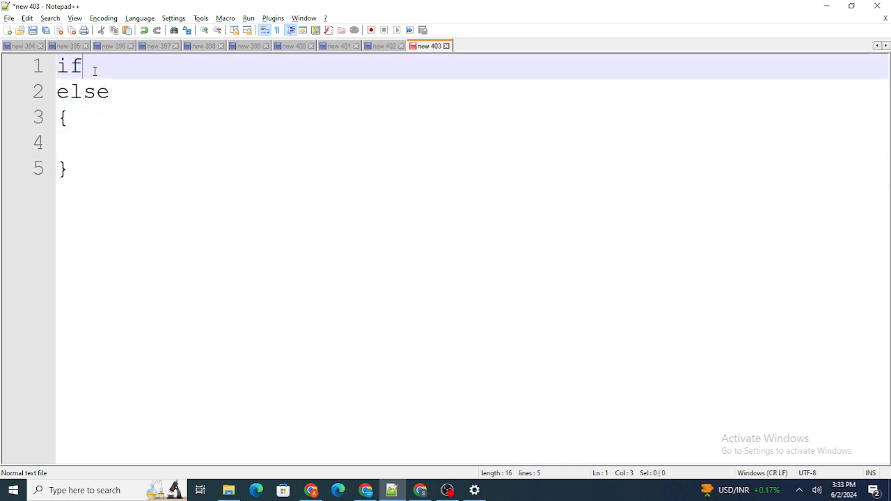
{"action": "type", "text": "(){"}
{"action": "key", "text": "Return"}
{"action": "key", "text": "Return"}
{"action": "type", "text": "}"}
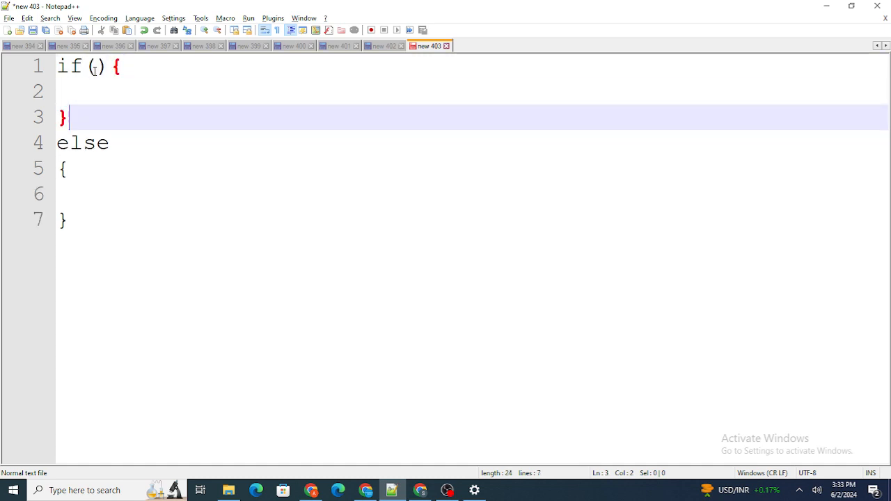
Step: Highlight the else keyword in the note, return to the flow in the browser, and finish editing the decision
{"action": "left_click_drag", "start_coordinate": [126, 138], "coordinate": [22, 144]}
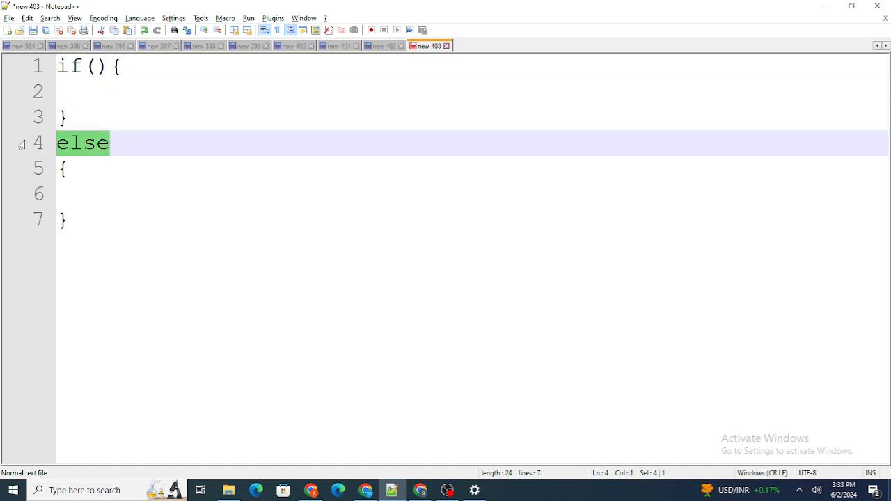
{"action": "key", "text": "alt+Tab"}
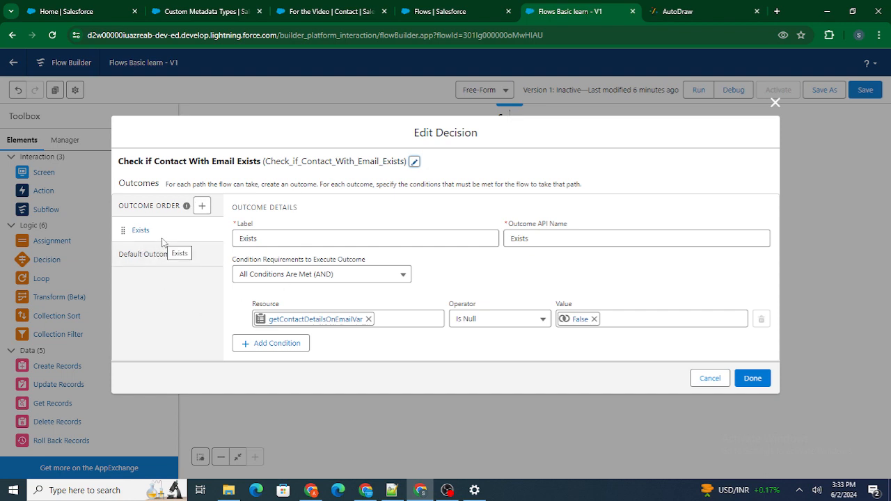
{"action": "left_click", "coordinate": [744, 379]}
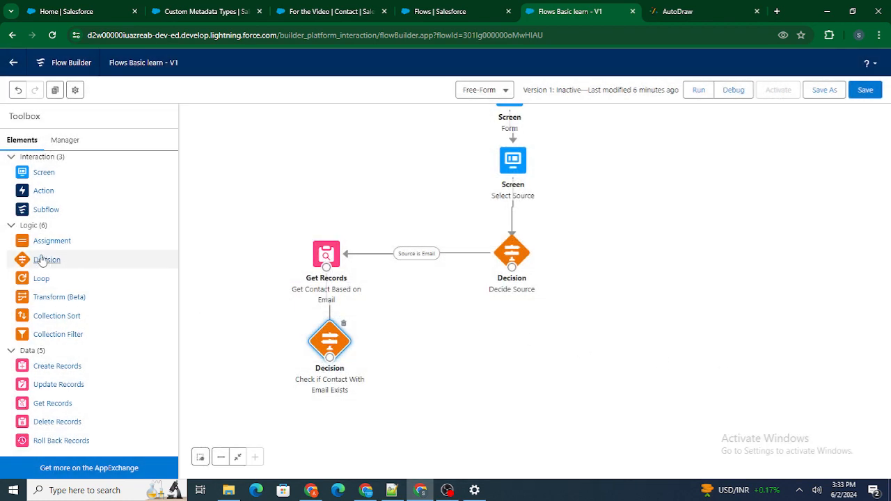
Step: Add a Screen element beside the email decision and label it "Show the Contact With Email"
{"action": "left_click_drag", "start_coordinate": [43, 173], "coordinate": [247, 286]}
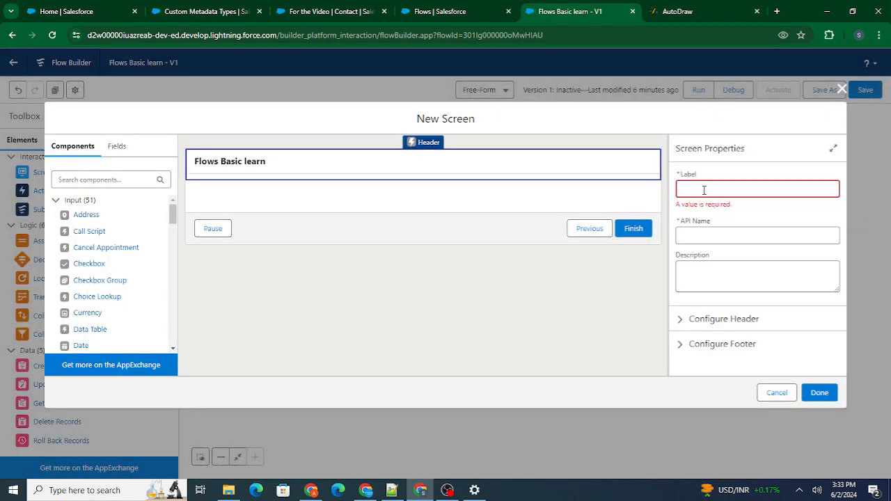
{"action": "left_click", "coordinate": [704, 190]}
{"action": "type", "text": "Show the Contact With Email"}
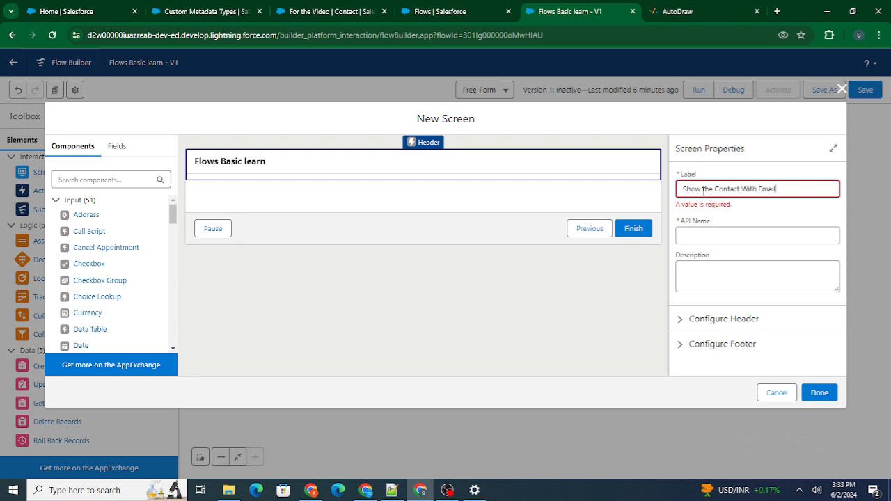
{"action": "left_click", "coordinate": [722, 165]}
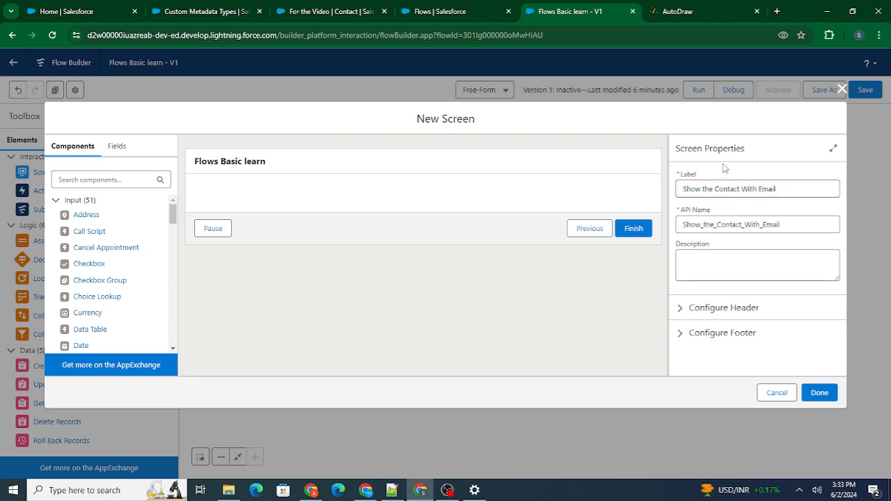
Step: Find the Display Text component and add it to the Show the Contact With Email screen
{"action": "left_click", "coordinate": [98, 177]}
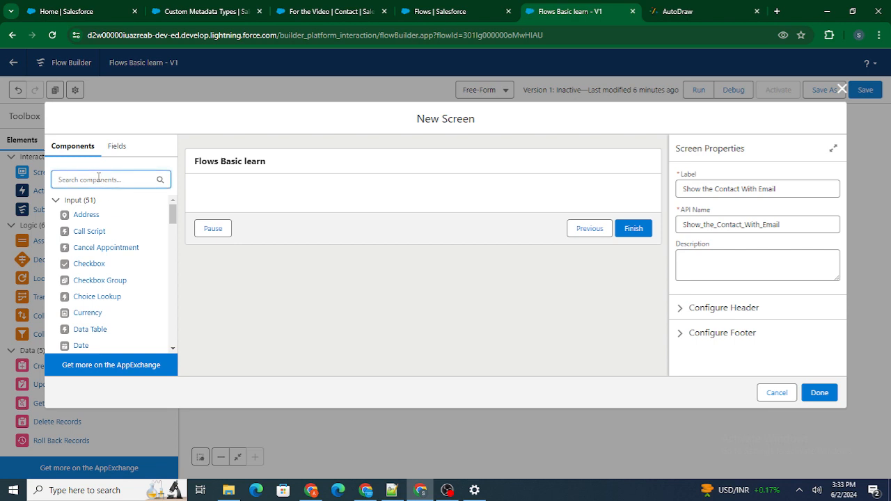
{"action": "type", "text": "E"}
{"action": "key", "text": "BackSpace"}
{"action": "type", "text": "Tex"}
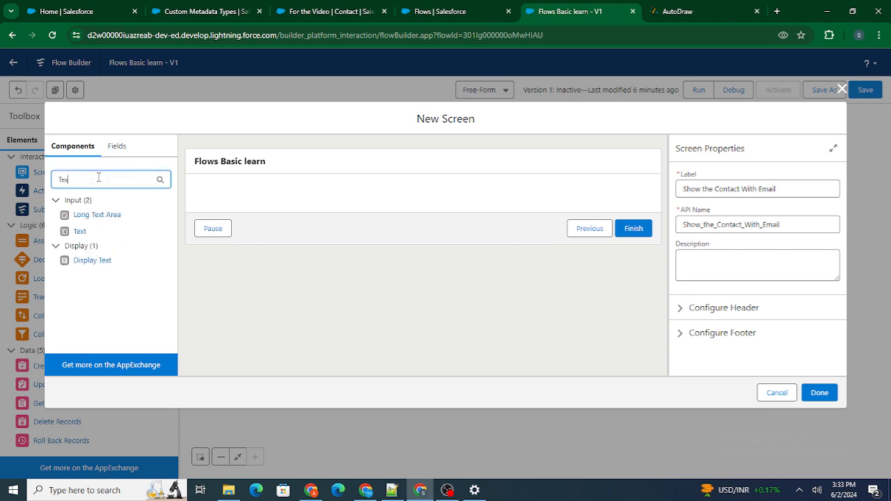
{"action": "key", "text": "BackSpace"}
{"action": "key", "text": "BackSpace"}
{"action": "key", "text": "BackSpace"}
{"action": "type", "text": "Displa"}
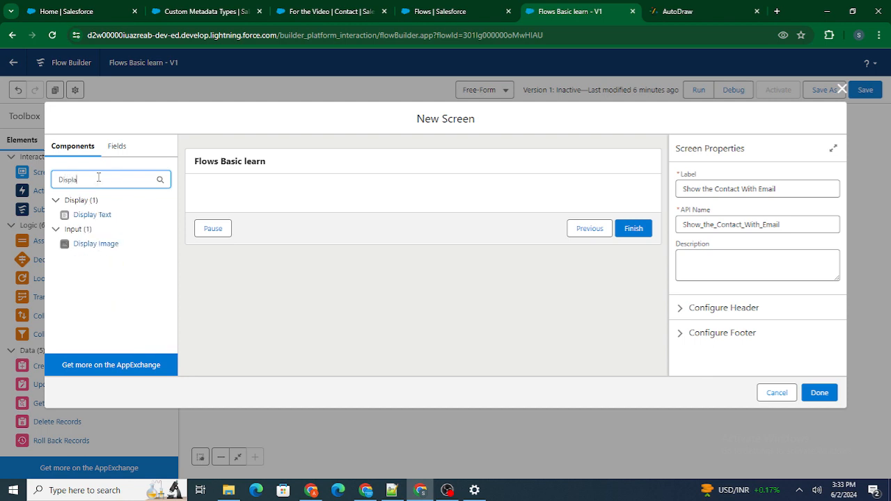
{"action": "left_click_drag", "start_coordinate": [93, 215], "coordinate": [250, 207]}
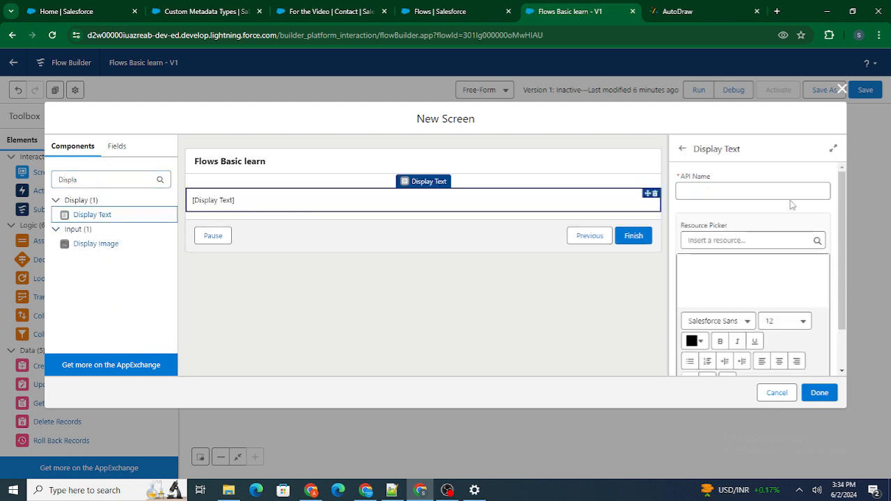
Step: Give the Display Text component the API name nameBasedOnContact and finish the screen
{"action": "left_click", "coordinate": [750, 192]}
{"action": "type", "text": "name B"}
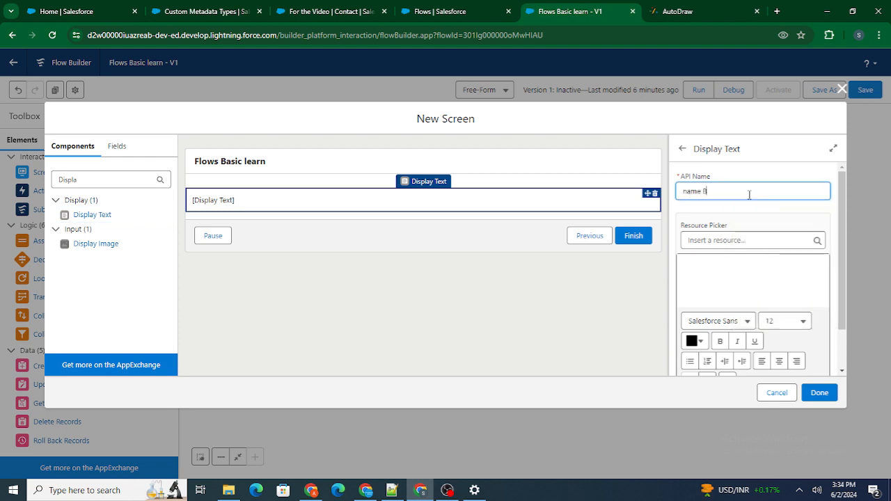
{"action": "type", "text": "sed OnContact"}
{"action": "left_click", "coordinate": [751, 180]}
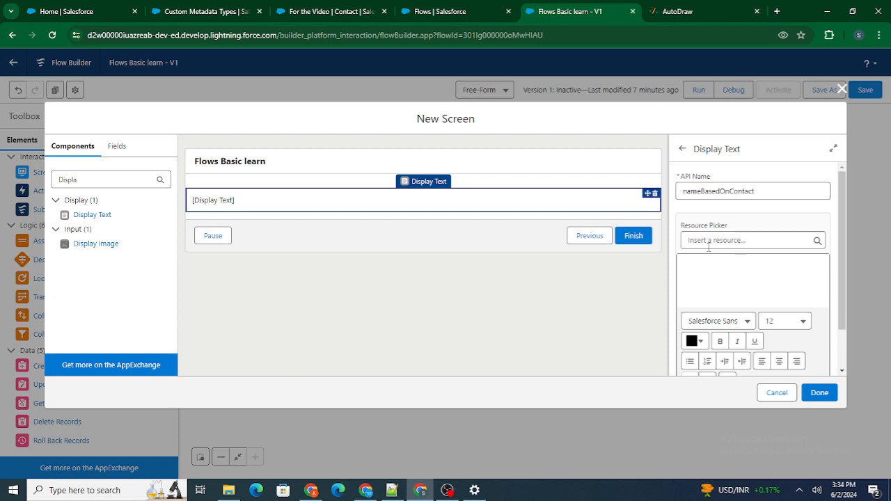
{"action": "left_click", "coordinate": [819, 393]}
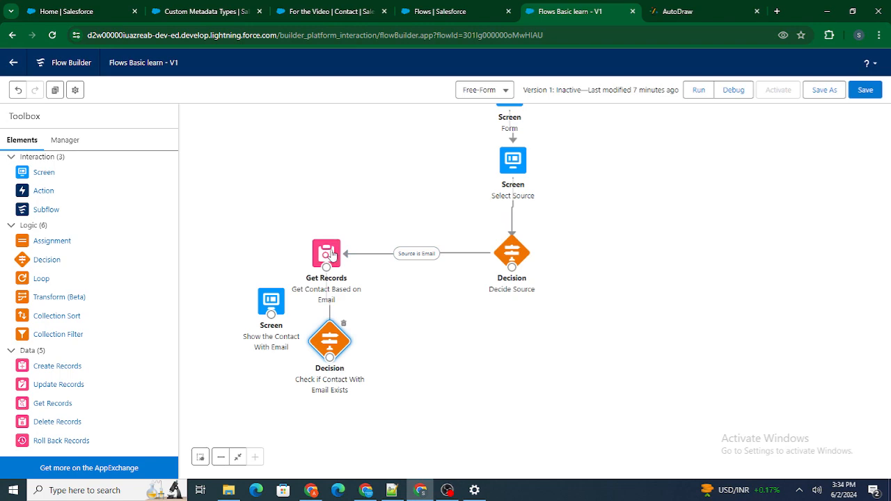
Step: Check which record variable Get Contact Based on Email stores its Contact in, and reopen the Show the Contact With Email screen
{"action": "double_click", "coordinate": [332, 255]}
{"action": "scroll", "coordinate": [365, 328], "scroll_direction": "down", "scroll_amount": 10}
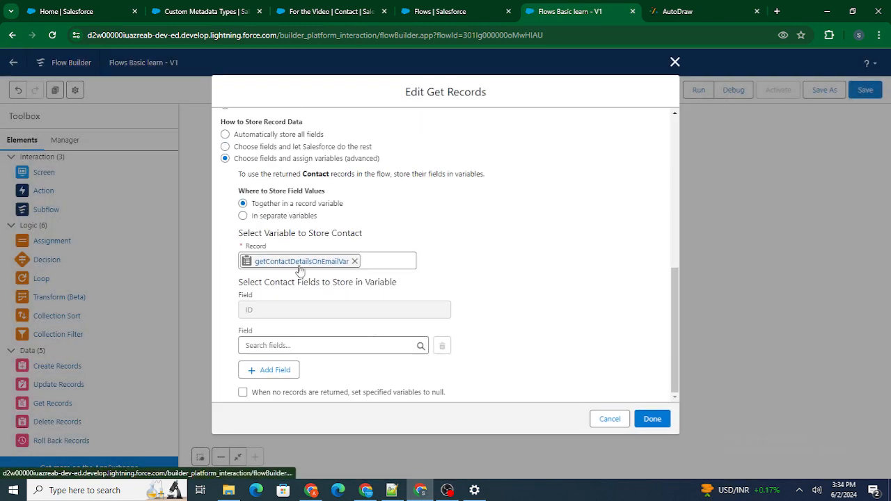
{"action": "left_click", "coordinate": [651, 420]}
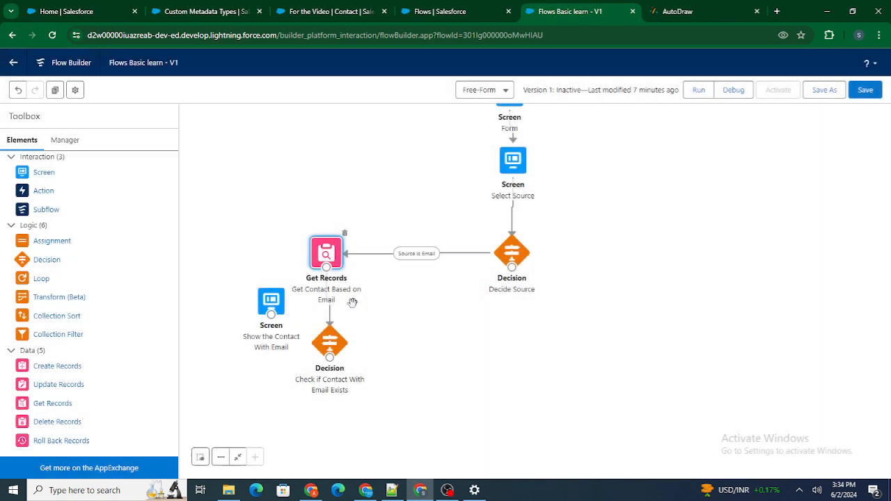
{"action": "double_click", "coordinate": [278, 297]}
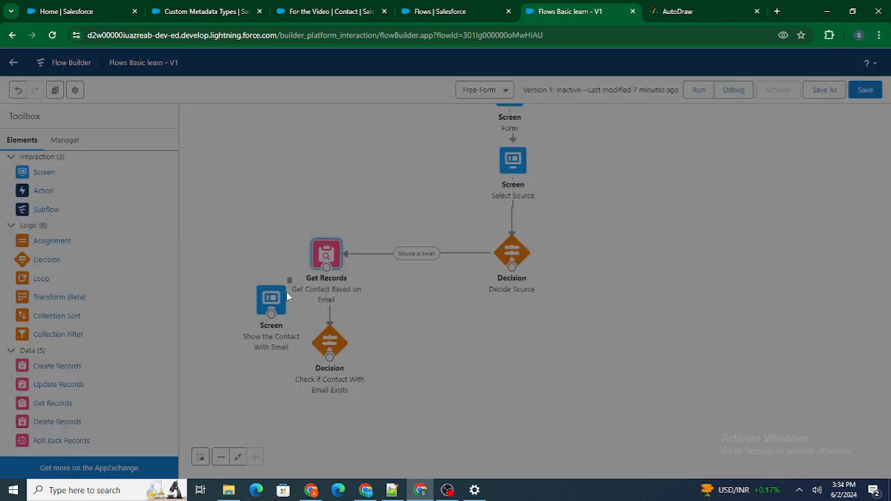
Step: Insert the Name field of getContactDetailsOnEmailVar into the nameBasedOnContact display text
{"action": "left_click", "coordinate": [402, 204]}
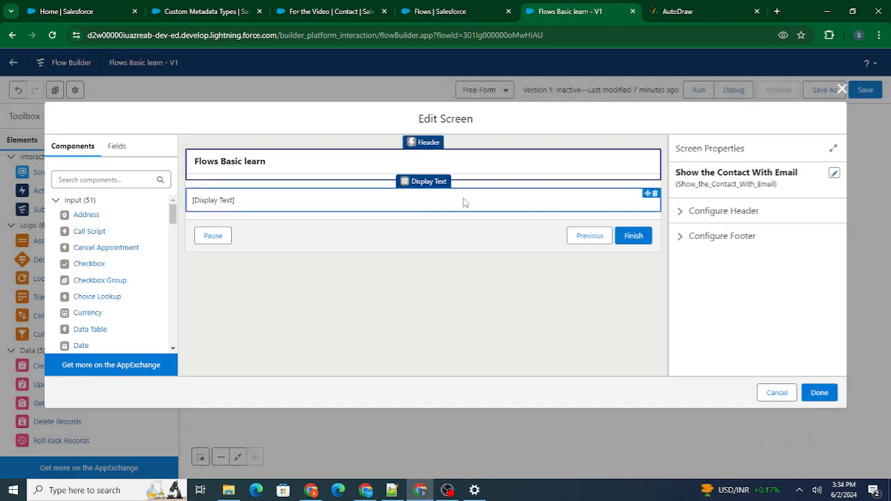
{"action": "left_click", "coordinate": [716, 284]}
{"action": "left_click", "coordinate": [713, 241]}
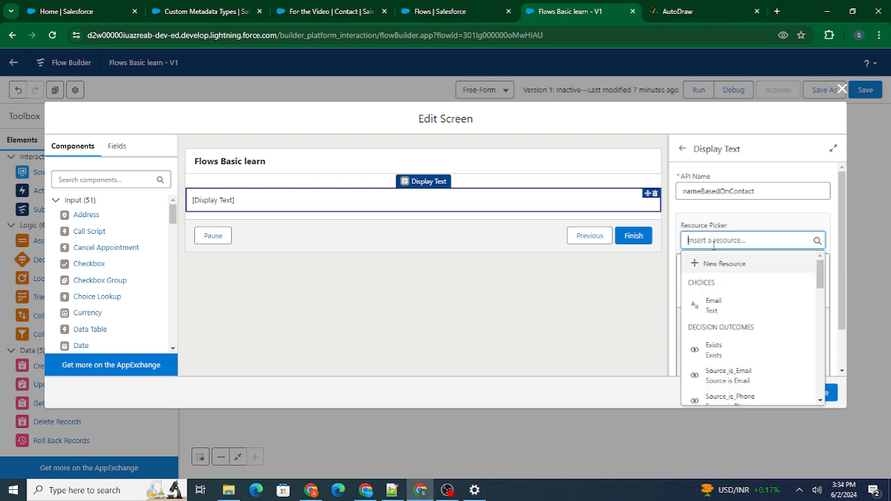
{"action": "type", "text": "getCo"}
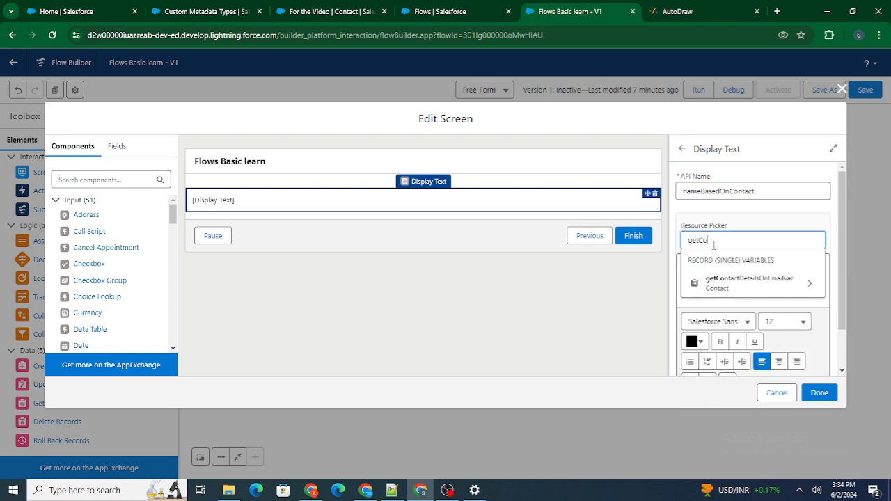
{"action": "left_click", "coordinate": [807, 284]}
{"action": "type", "text": "Name"}
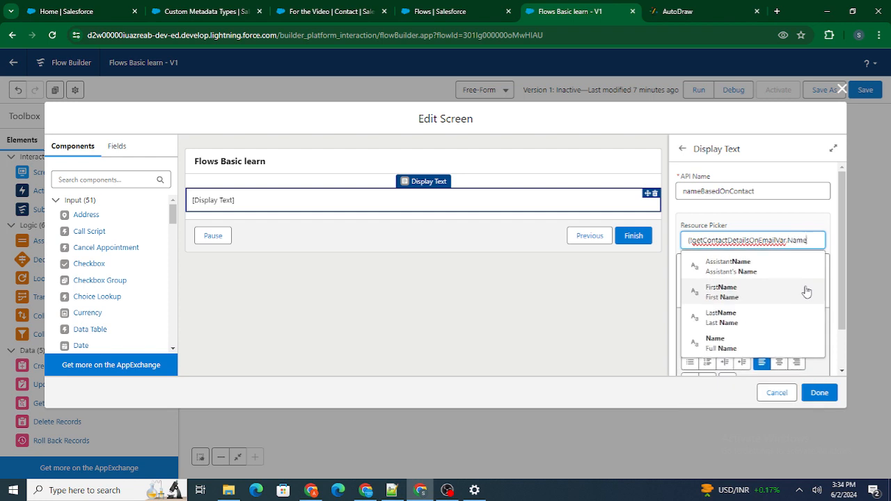
{"action": "left_click", "coordinate": [759, 344]}
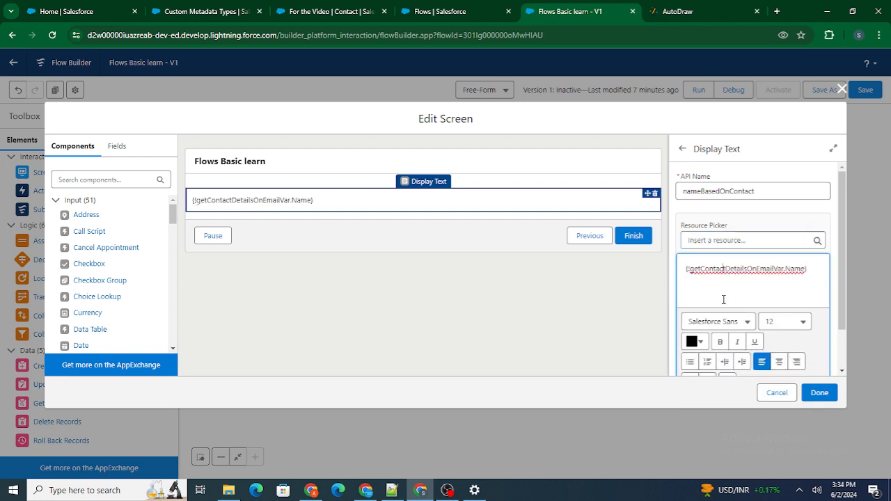
Step: Add the text "Name Based on Email :" before the inserted name resource and finish the screen
{"action": "double_click", "coordinate": [730, 268]}
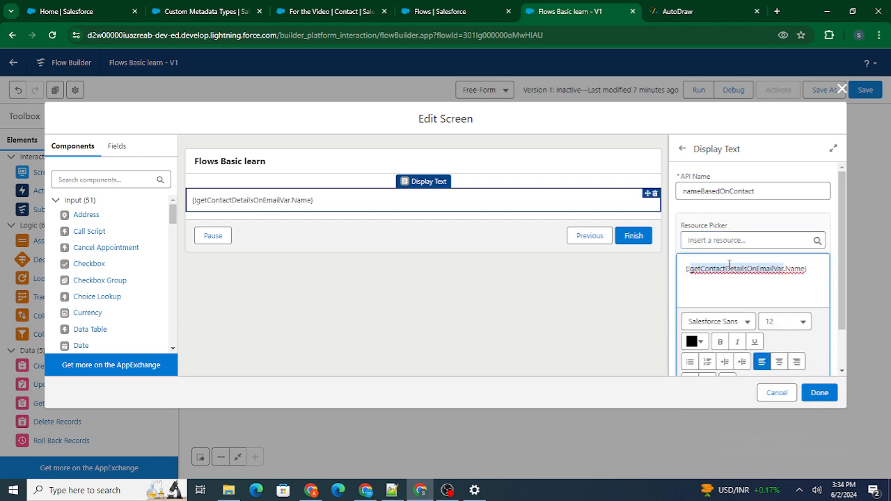
{"action": "double_click", "coordinate": [792, 267]}
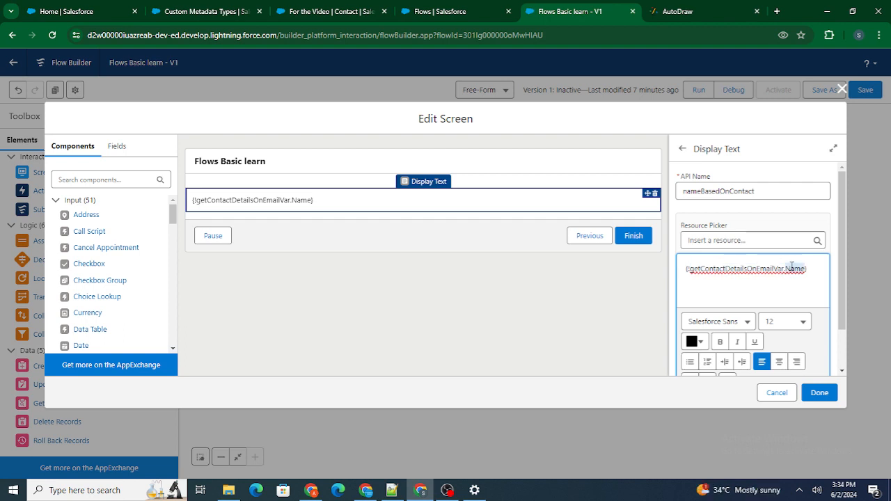
{"action": "left_click", "coordinate": [681, 272]}
{"action": "type", "text": "Name "}
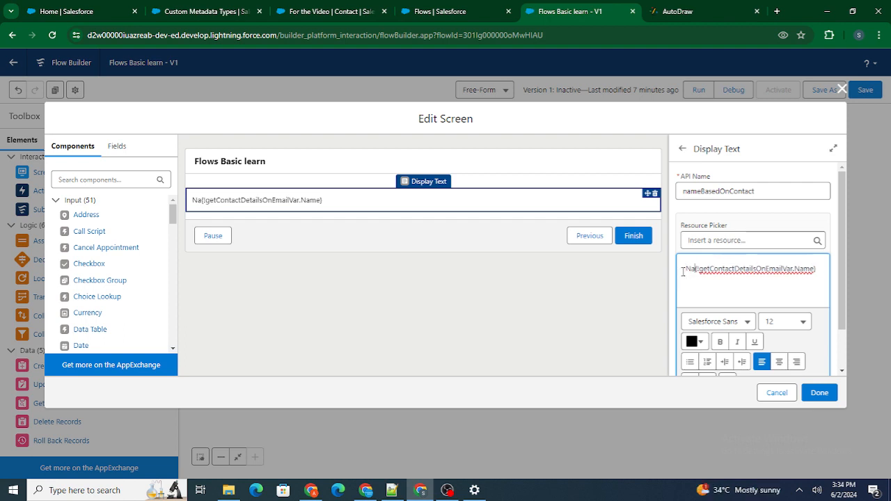
{"action": "type", "text": "Based on Conytat"}
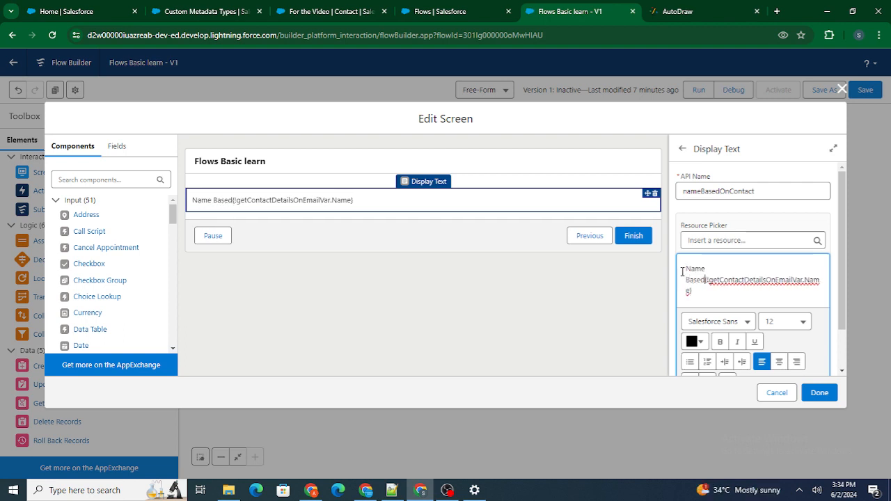
{"action": "key", "text": "BackSpace"}
{"action": "key", "text": "BackSpace"}
{"action": "key", "text": "BackSpace"}
{"action": "key", "text": "BackSpace"}
{"action": "key", "text": "BackSpace"}
{"action": "key", "text": "BackSpace"}
{"action": "key", "text": "BackSpace"}
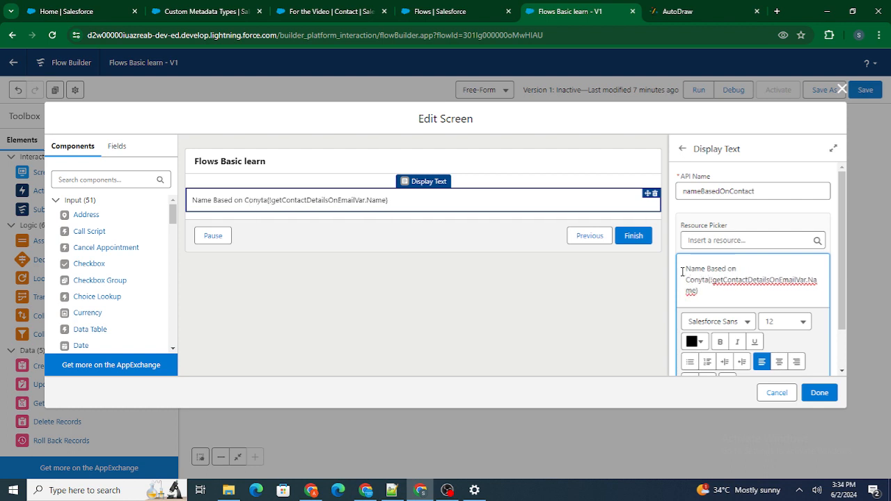
{"action": "type", "text": "Email :"}
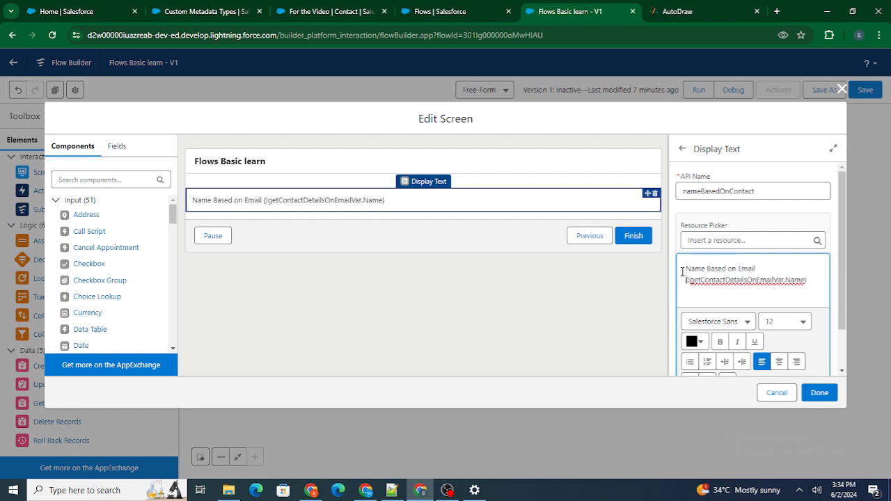
{"action": "left_click", "coordinate": [766, 207]}
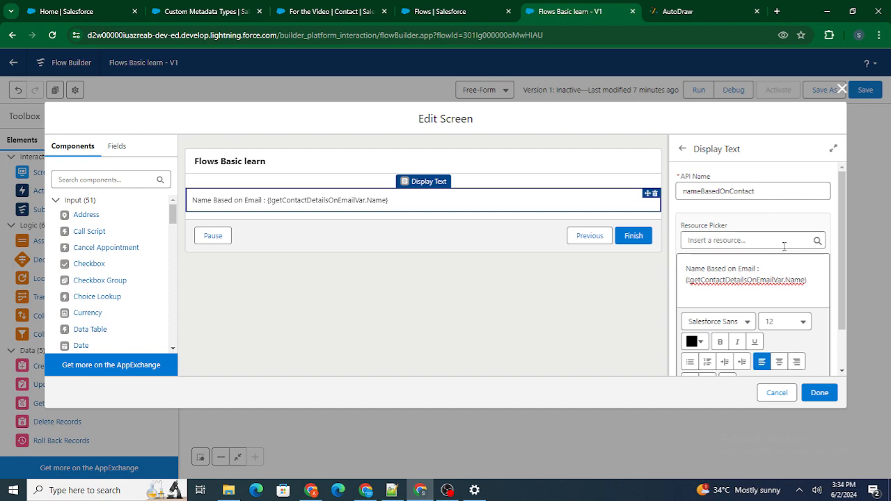
{"action": "left_click", "coordinate": [822, 395]}
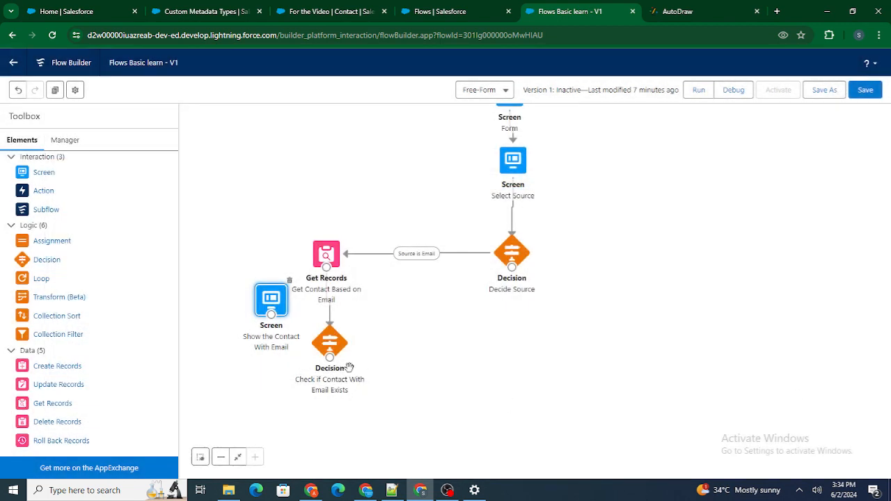
Step: Connect the Check if Contact With Email Exists decision to the Show the Contact With Email screen through the Exists outcome, and save the flow
{"action": "left_click_drag", "start_coordinate": [242, 377], "coordinate": [225, 420]}
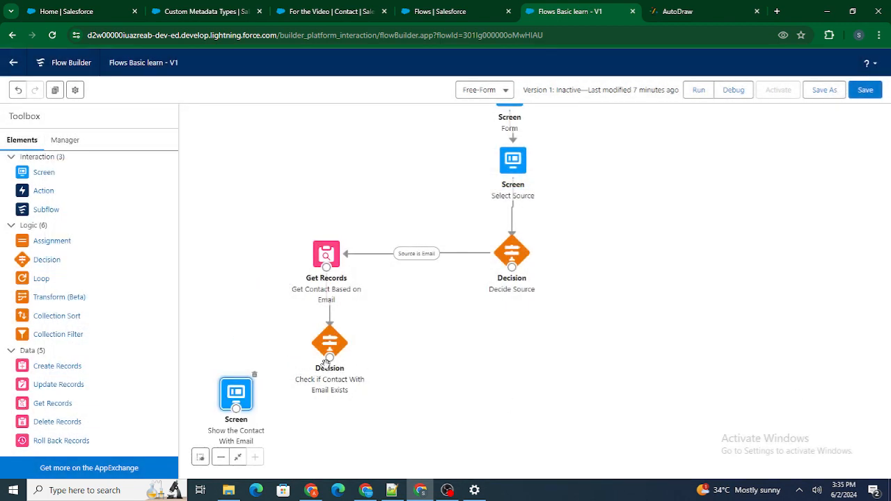
{"action": "left_click_drag", "start_coordinate": [330, 357], "coordinate": [244, 407]}
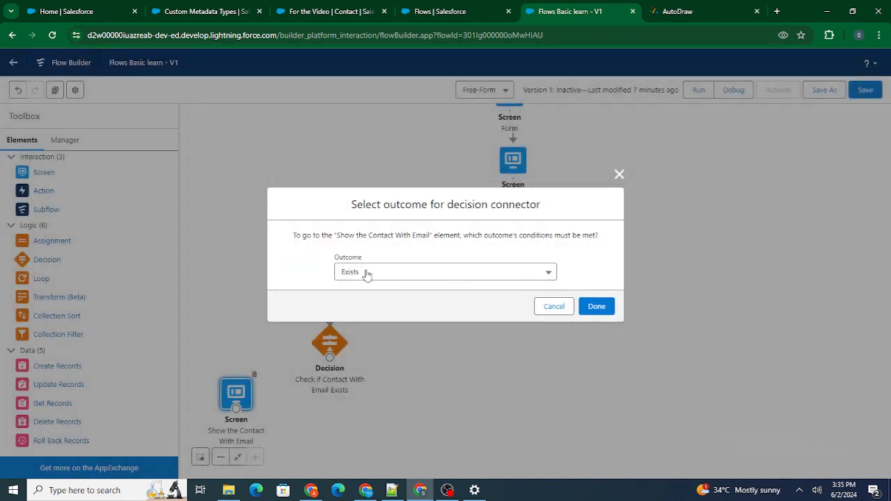
{"action": "left_click", "coordinate": [606, 305]}
{"action": "left_click_drag", "start_coordinate": [245, 392], "coordinate": [239, 346]}
{"action": "left_click", "coordinate": [390, 310]}
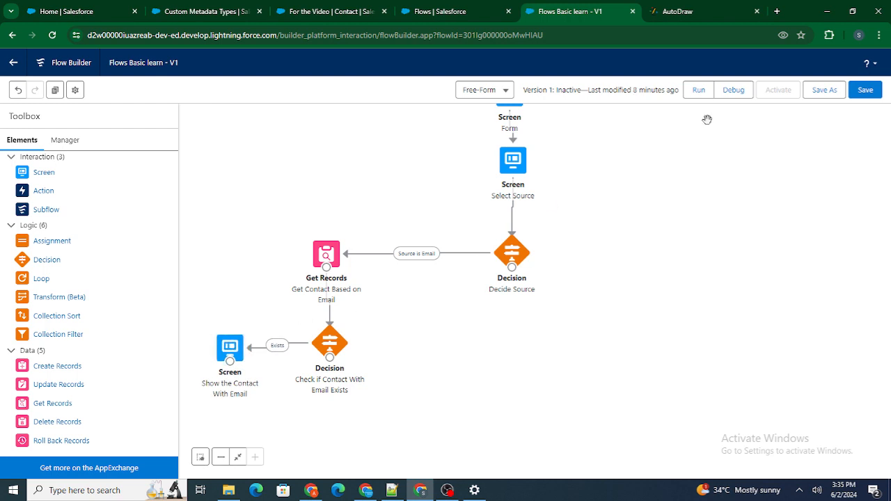
{"action": "left_click", "coordinate": [863, 91]}
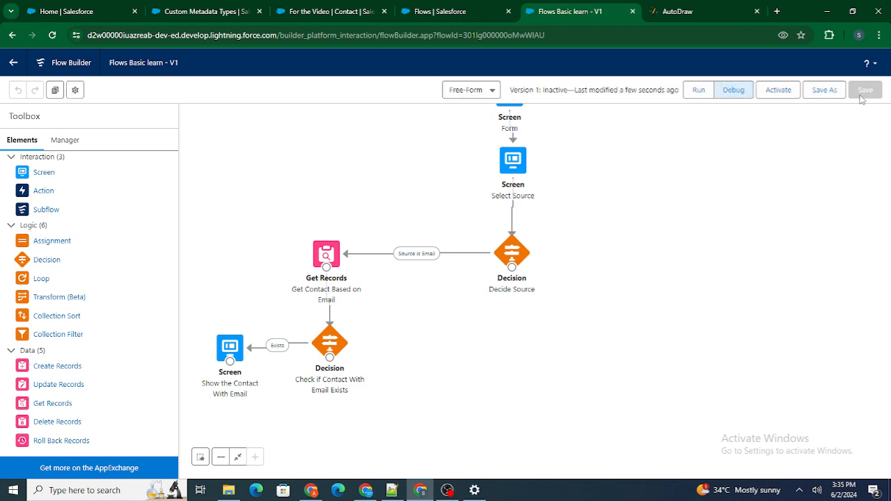
Step: Look up the email address on the For the Video contact record and return to the flow
{"action": "left_click", "coordinate": [204, 9]}
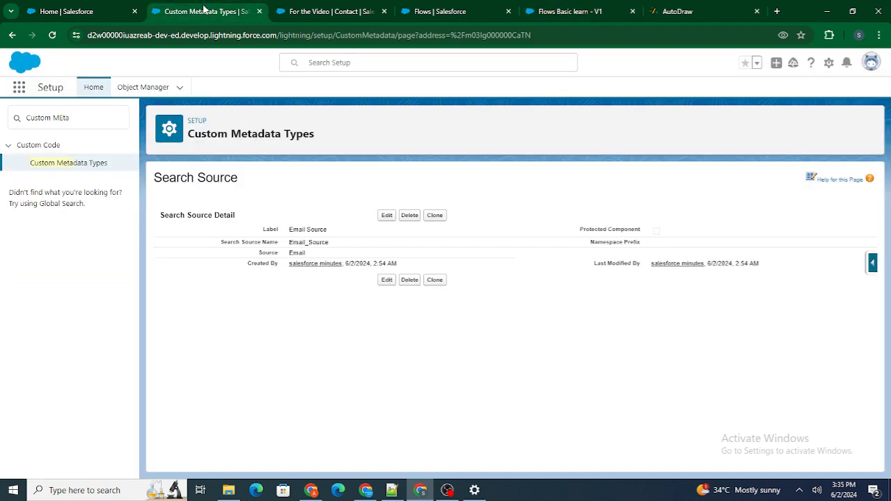
{"action": "left_click", "coordinate": [331, 9]}
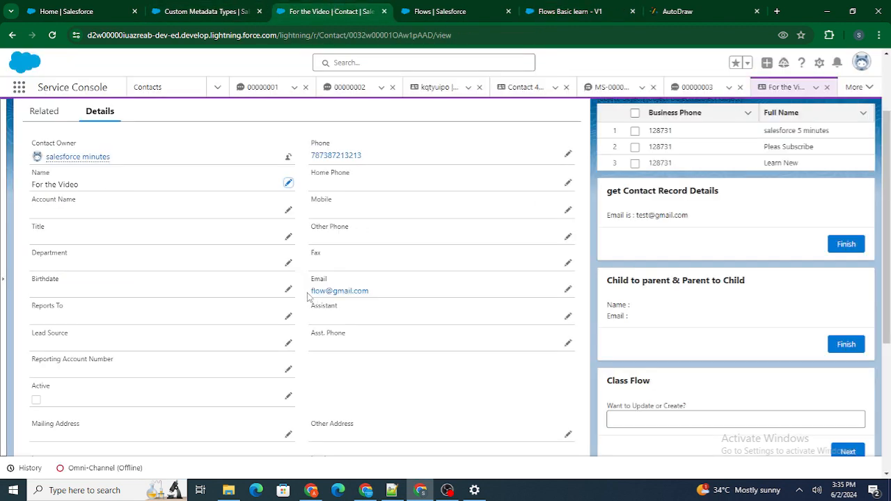
{"action": "left_click_drag", "start_coordinate": [309, 292], "coordinate": [373, 291]}
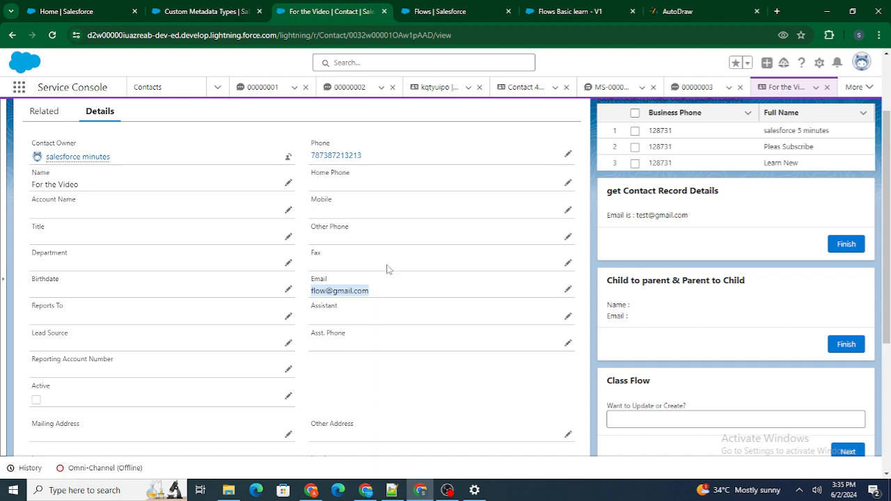
{"action": "left_click", "coordinate": [412, 12]}
{"action": "left_click", "coordinate": [579, 11]}
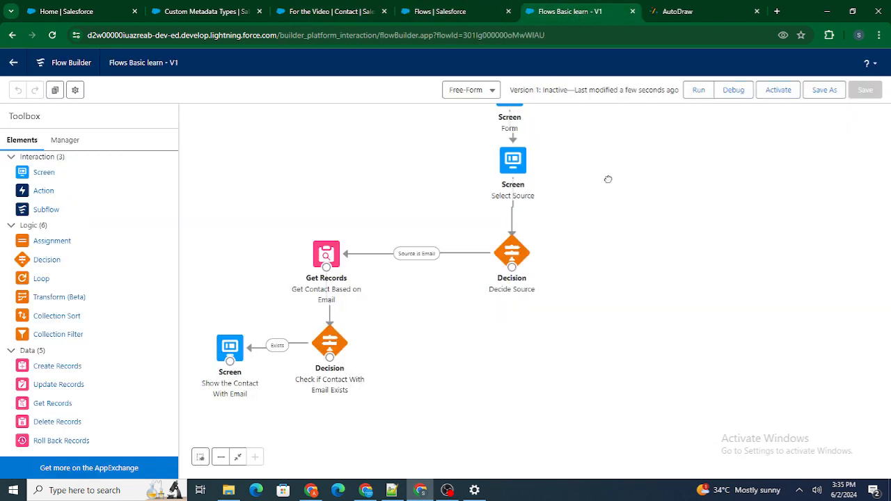
Step: Start a debug run of the flow with the default debug options
{"action": "scroll", "coordinate": [606, 179], "scroll_direction": "up", "scroll_amount": 3}
{"action": "left_click", "coordinate": [733, 91]}
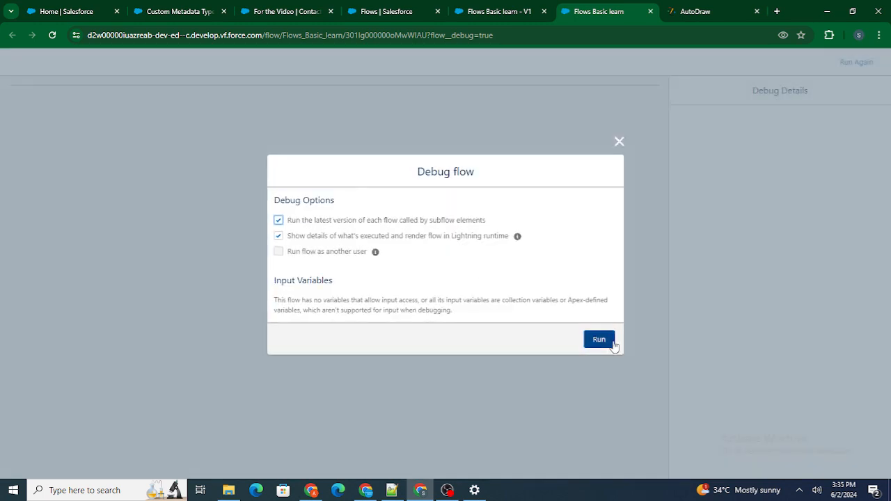
{"action": "left_click", "coordinate": [599, 340]}
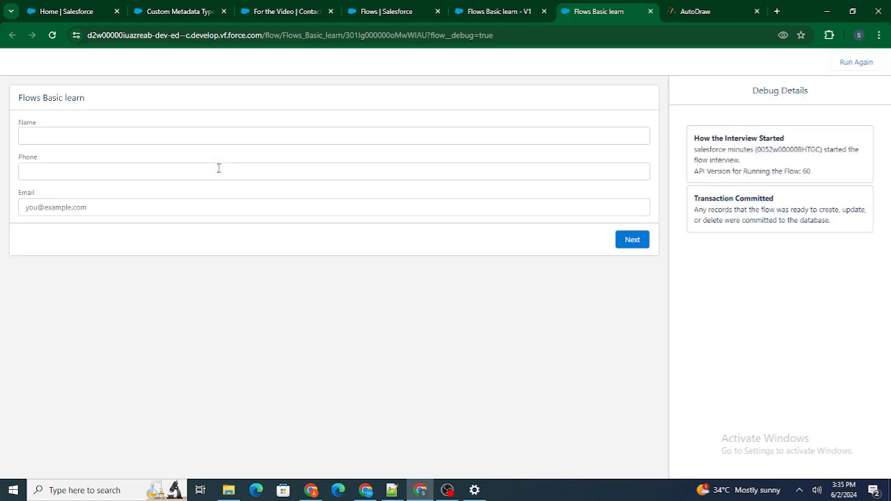
Step: Fill in the flow's form with the name Test, a phone number and the existing contact's email, and continue to the source screen
{"action": "left_click", "coordinate": [135, 136]}
{"action": "type", "text": "Test"}
{"action": "key", "text": "Tab"}
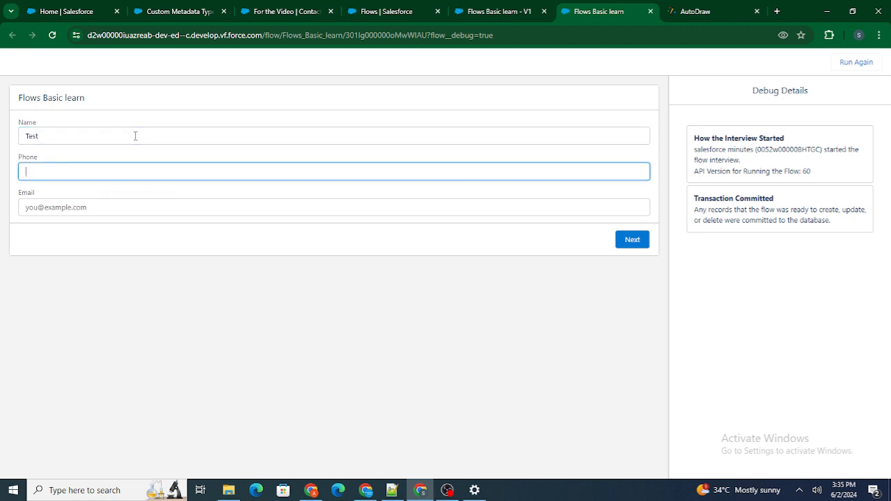
{"action": "type", "text": "21321321"}
{"action": "left_click", "coordinate": [100, 206]}
{"action": "left_click", "coordinate": [174, 242]}
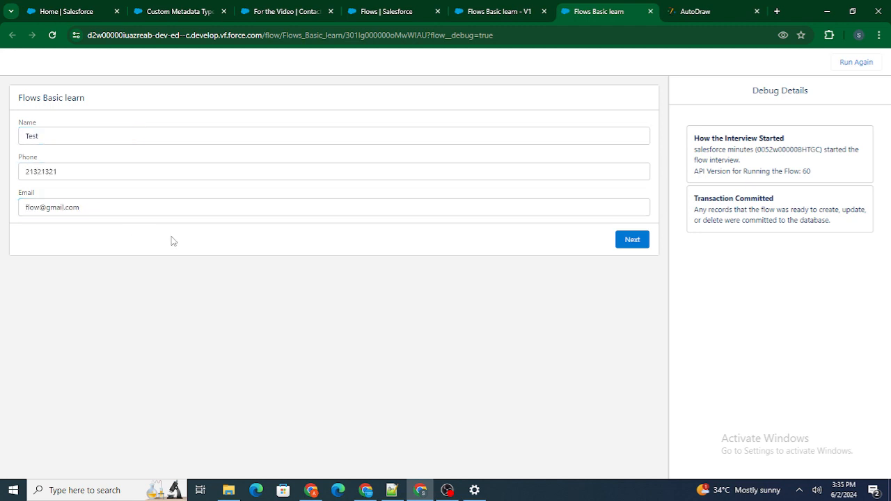
{"action": "left_click", "coordinate": [634, 240]}
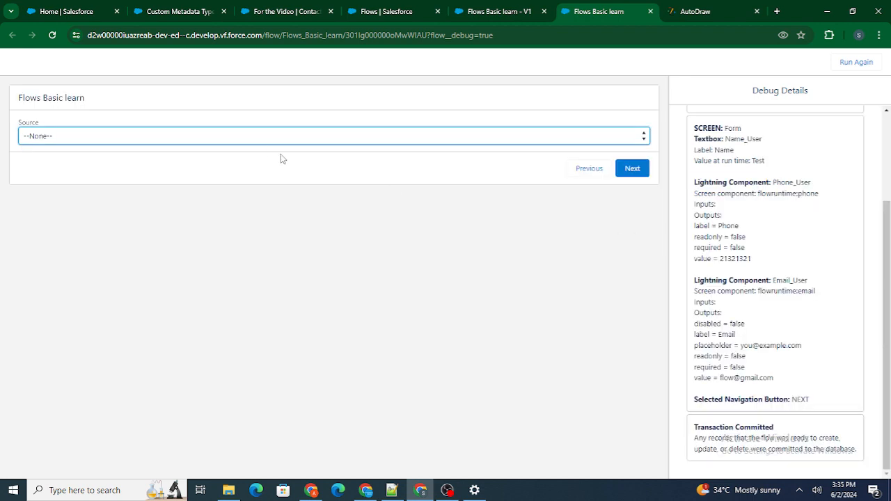
Step: Choose Email as the source and continue the debug run
{"action": "left_click", "coordinate": [164, 140]}
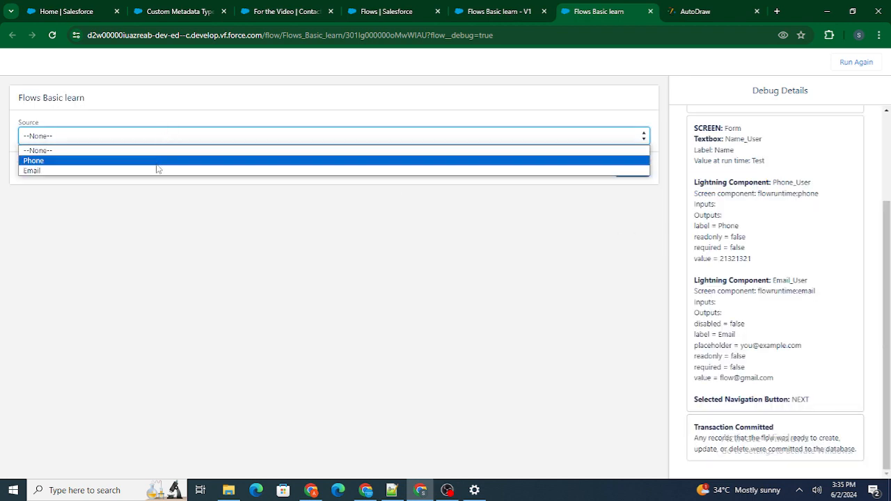
{"action": "left_click", "coordinate": [158, 171]}
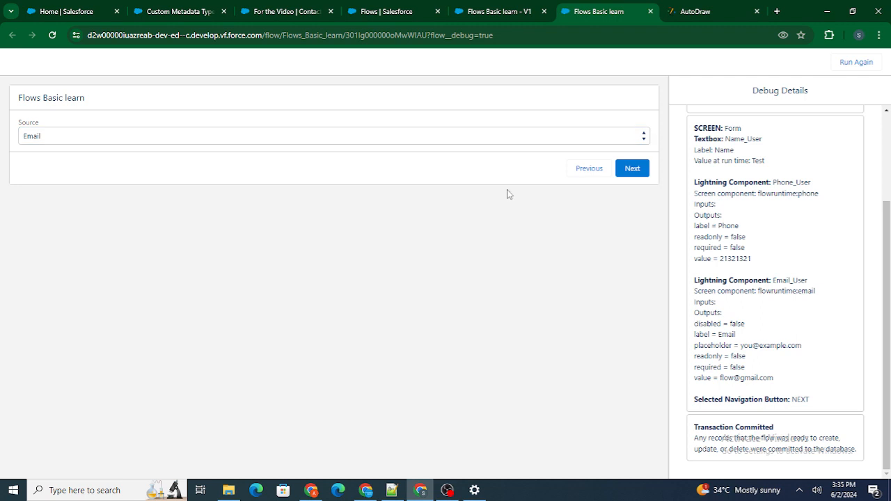
{"action": "left_click", "coordinate": [634, 171]}
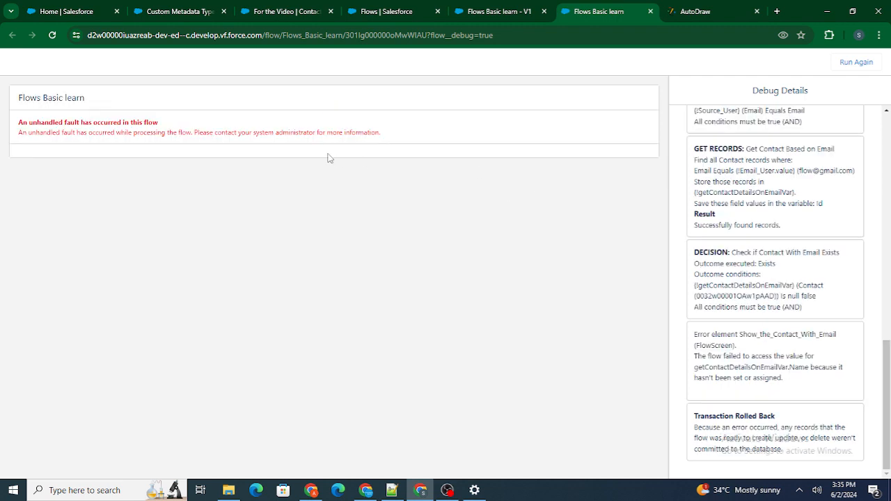
Step: Examine the run's outcome message and the debug details for the Show_the_Contact_With_Email element
{"action": "left_click_drag", "start_coordinate": [392, 139], "coordinate": [18, 111]}
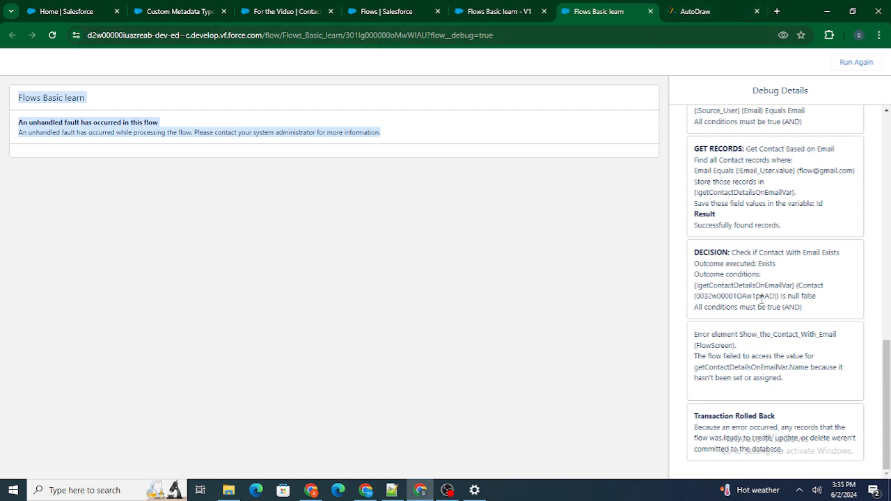
{"action": "left_click_drag", "start_coordinate": [695, 335], "coordinate": [768, 366]}
{"action": "double_click", "coordinate": [768, 367]}
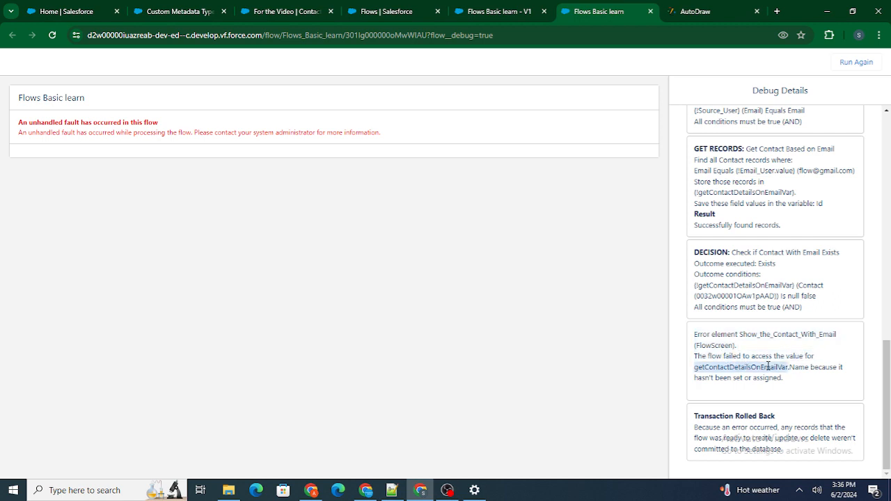
{"action": "double_click", "coordinate": [794, 367]}
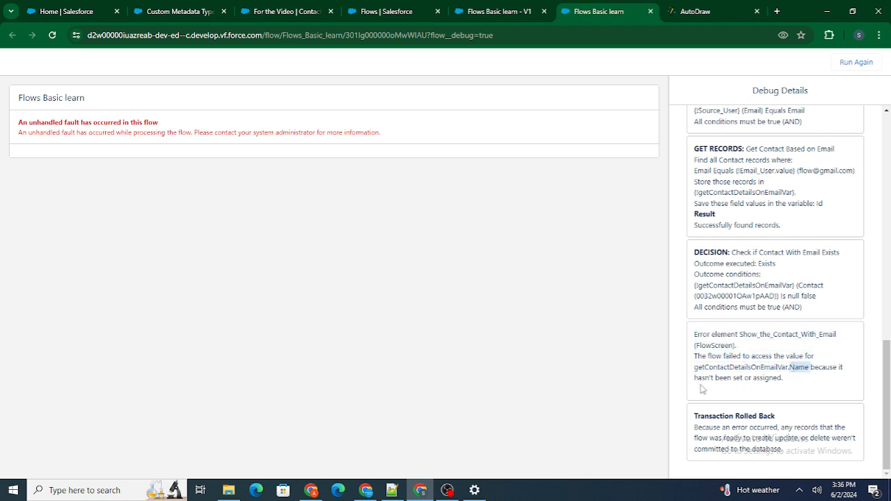
{"action": "left_click_drag", "start_coordinate": [696, 382], "coordinate": [770, 377]}
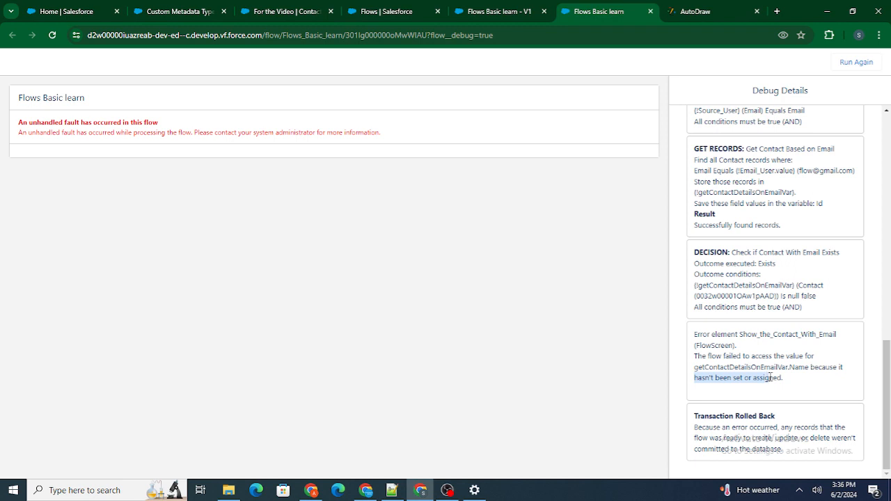
Step: Examine the stored fields in Get Contact Based on Email and the name reference in the Show the Contact With Email screen
{"action": "left_click", "coordinate": [497, 11]}
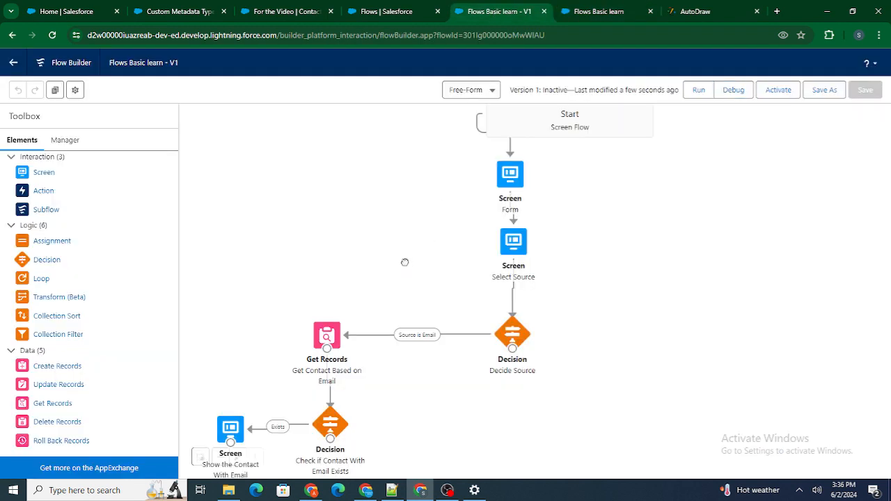
{"action": "double_click", "coordinate": [325, 337]}
{"action": "scroll", "coordinate": [522, 201], "scroll_direction": "down", "scroll_amount": 2}
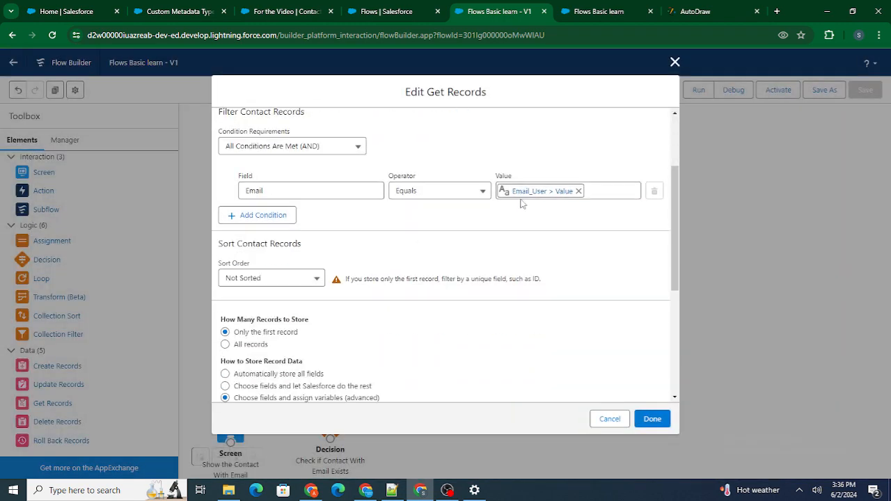
{"action": "scroll", "coordinate": [512, 237], "scroll_direction": "down", "scroll_amount": 3}
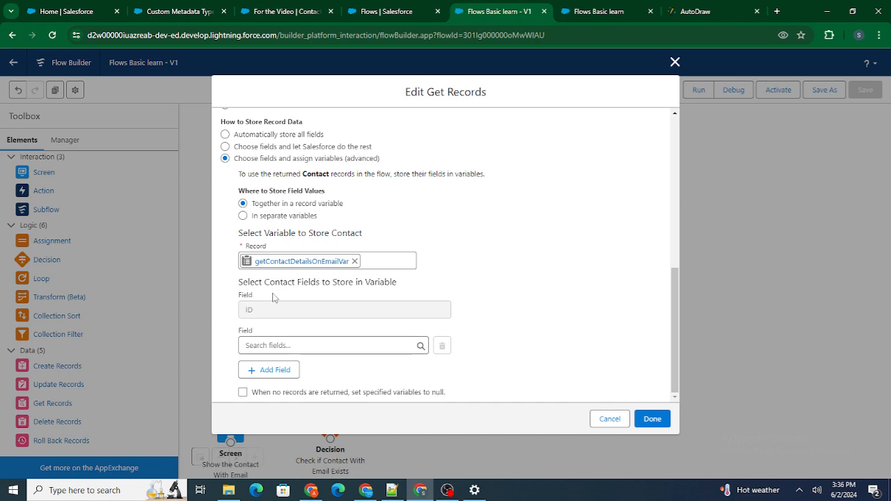
{"action": "left_click", "coordinate": [652, 419]}
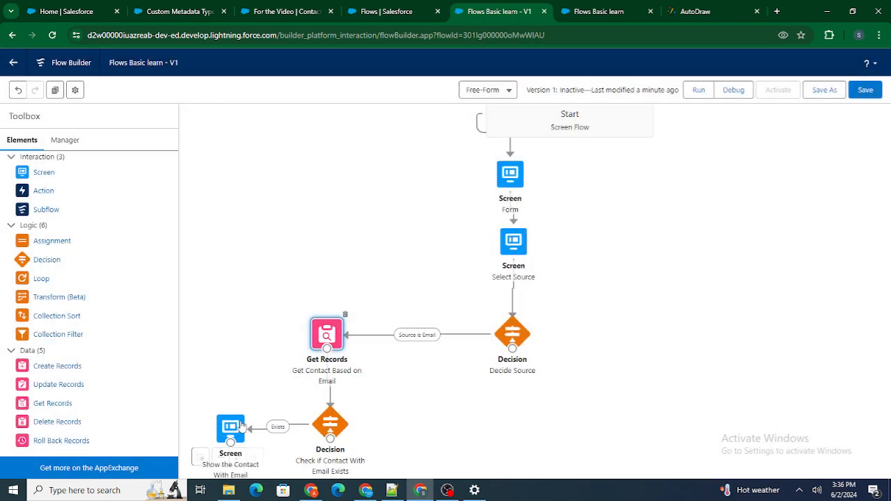
{"action": "double_click", "coordinate": [240, 427]}
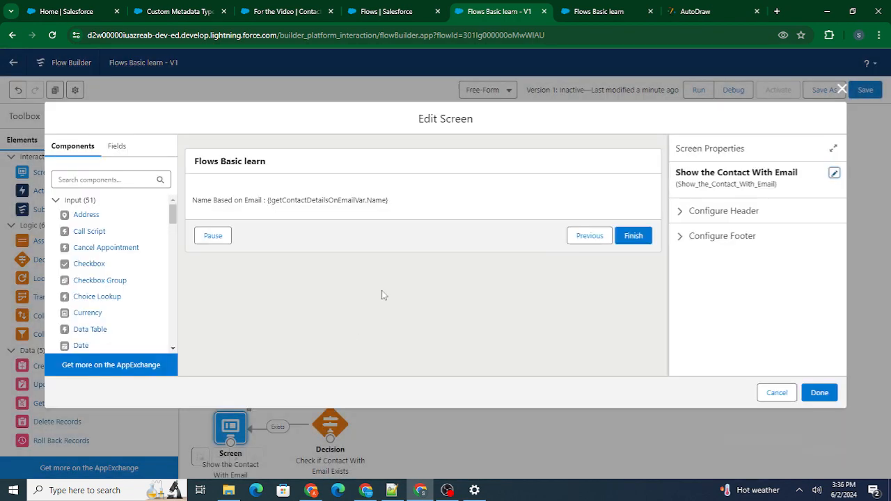
{"action": "left_click", "coordinate": [412, 202]}
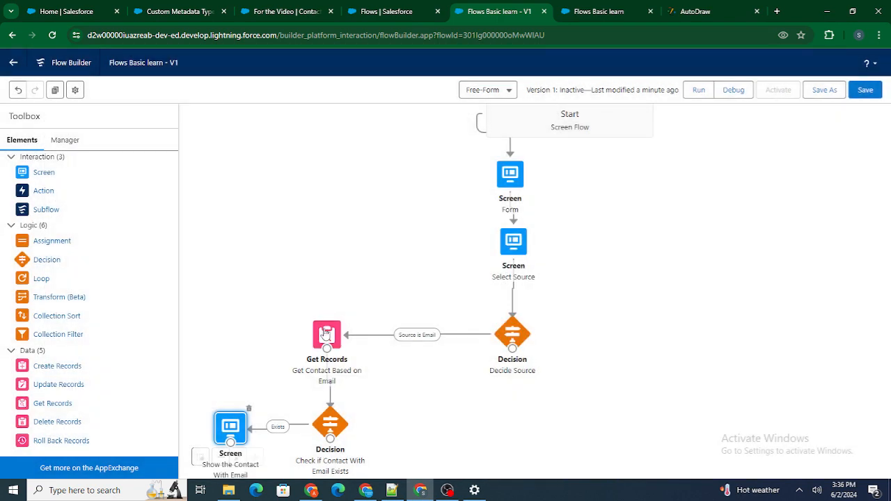
Step: Add Name to the contact fields that Get Contact Based on Email stores in getContactDetailsOnEmailVar, and save the flow
{"action": "double_click", "coordinate": [326, 335]}
{"action": "scroll", "coordinate": [431, 289], "scroll_direction": "down", "scroll_amount": 5}
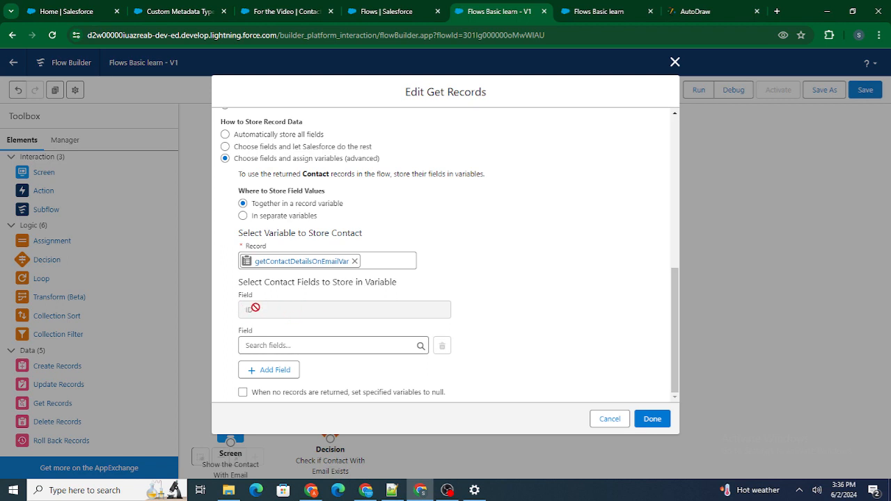
{"action": "left_click", "coordinate": [274, 346]}
{"action": "type", "text": "Name"}
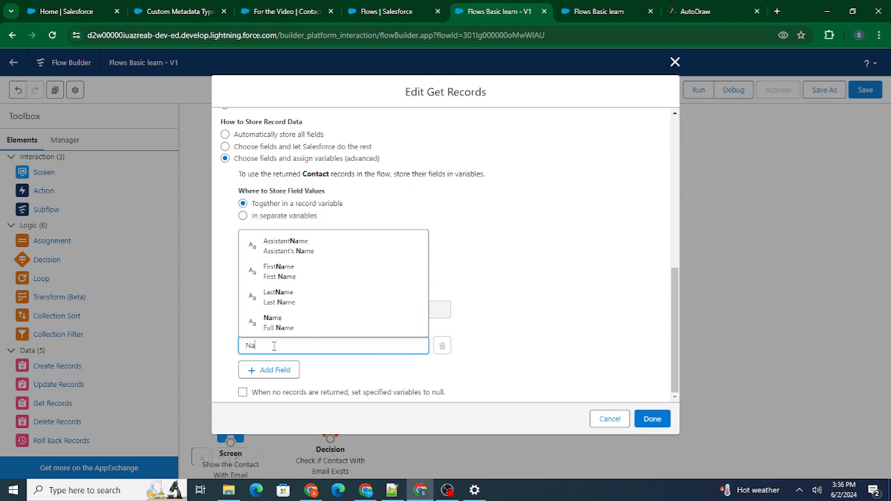
{"action": "left_click", "coordinate": [282, 324]}
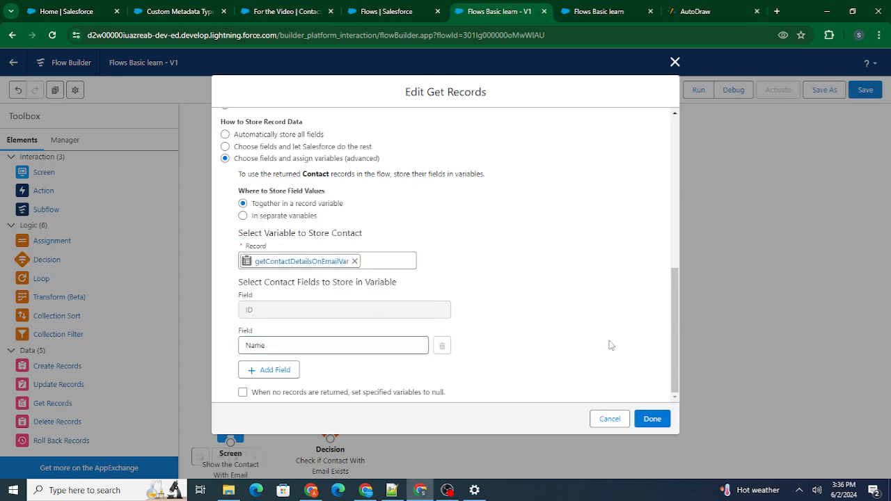
{"action": "left_click", "coordinate": [652, 420]}
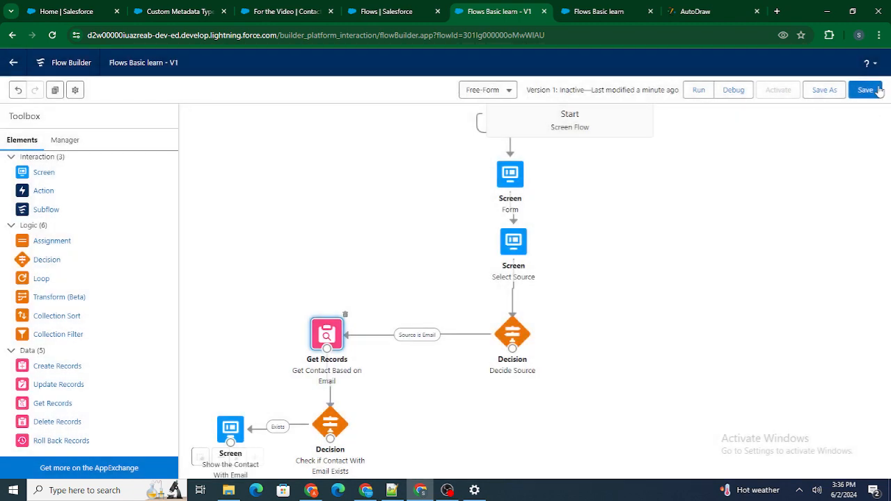
{"action": "left_click", "coordinate": [866, 90]}
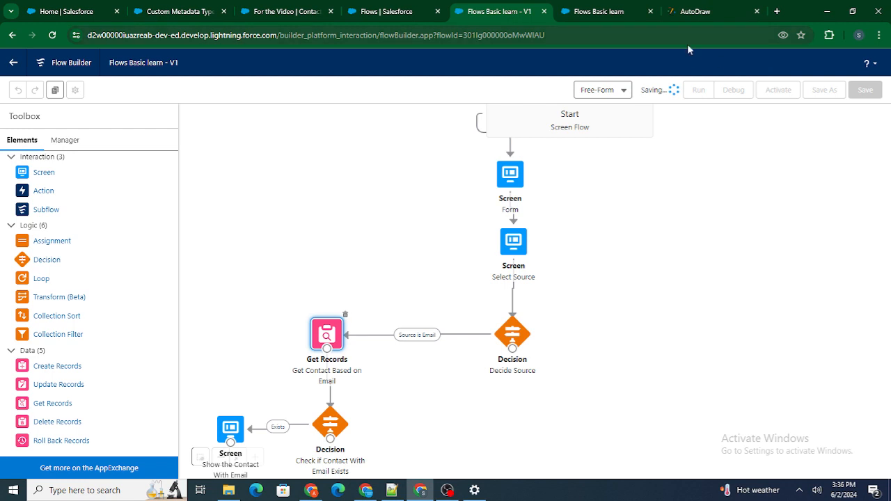
Step: Start a new debug run of the flow with the default debug options and close the old run's page
{"action": "left_click", "coordinate": [744, 94]}
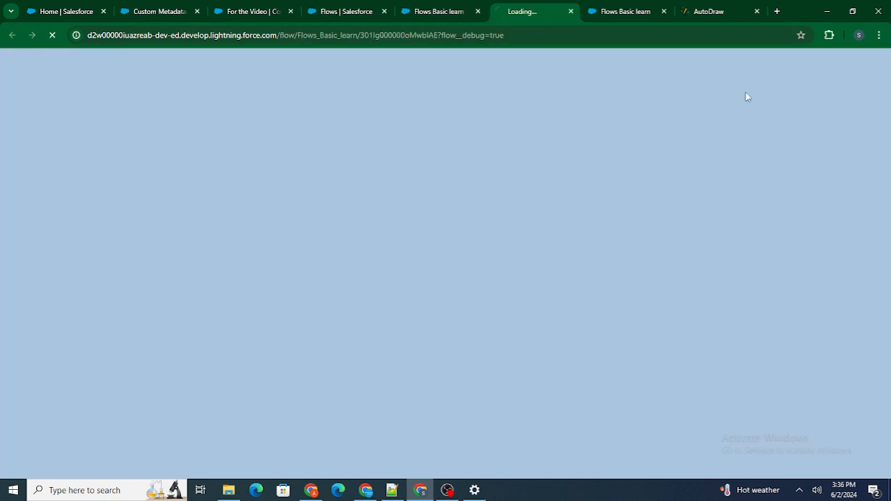
{"action": "left_click", "coordinate": [663, 12]}
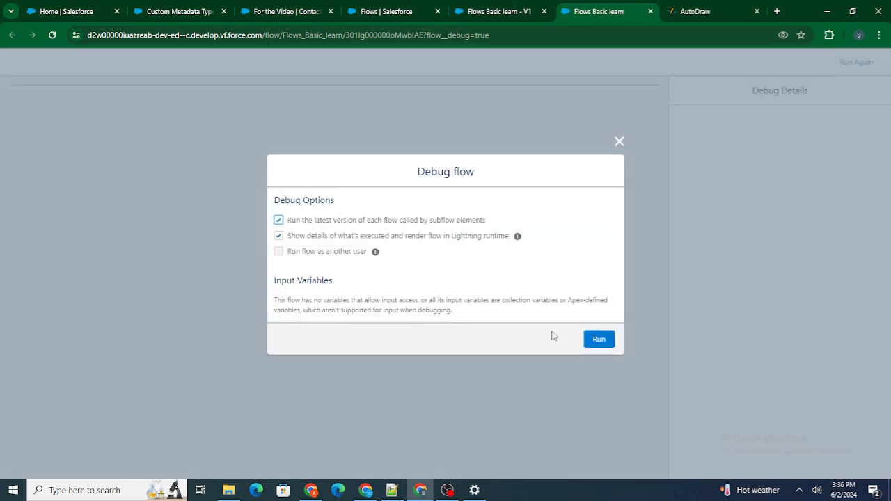
{"action": "left_click", "coordinate": [599, 339]}
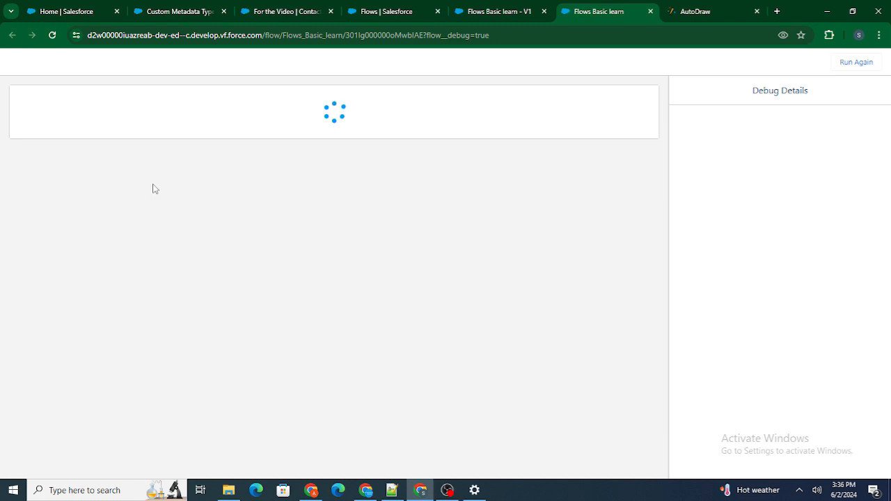
Step: Submit the form with only the existing contact's email, choose Email as the source and continue
{"action": "left_click", "coordinate": [110, 205]}
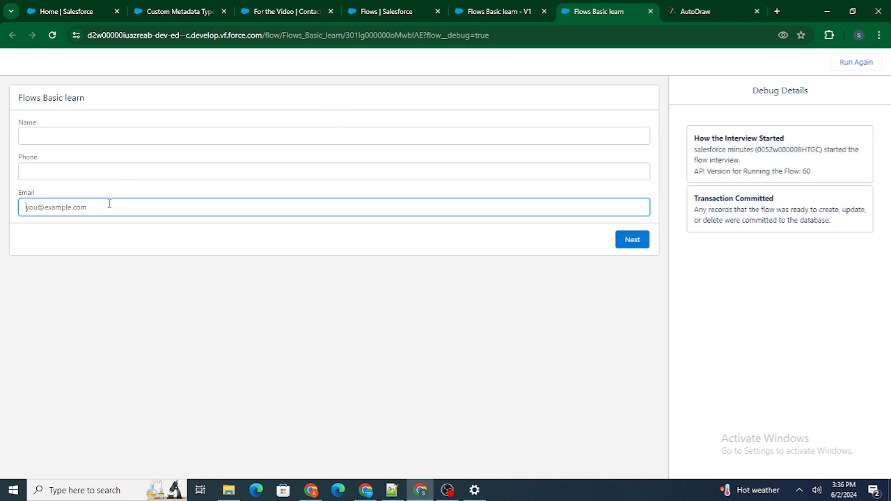
{"action": "key", "text": "ctrl+v"}
{"action": "left_click", "coordinate": [638, 241]}
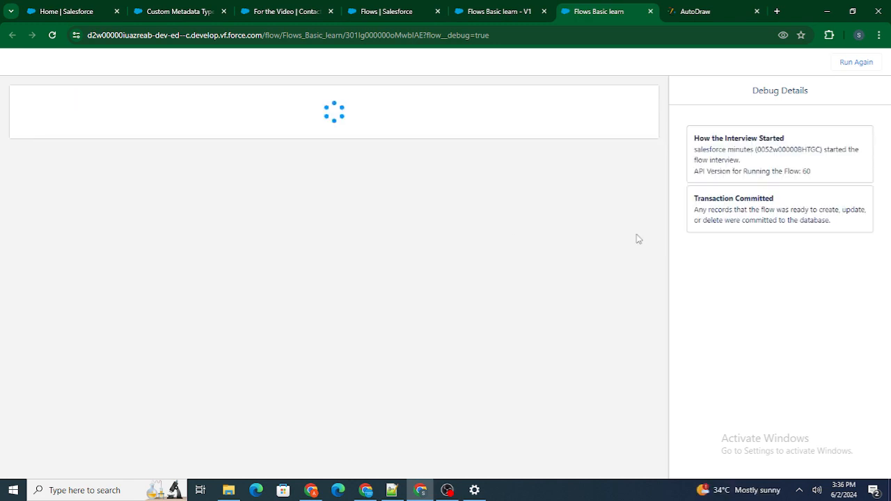
{"action": "left_click", "coordinate": [94, 136]}
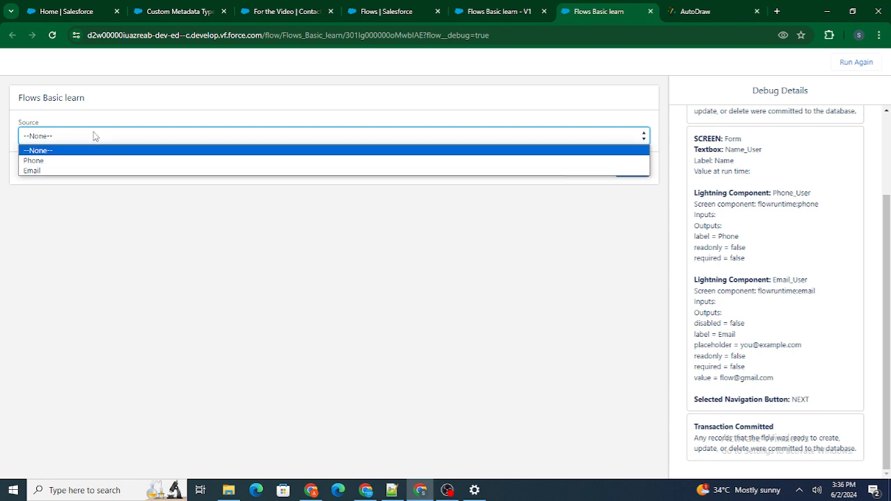
{"action": "left_click", "coordinate": [89, 174]}
{"action": "left_click", "coordinate": [629, 171]}
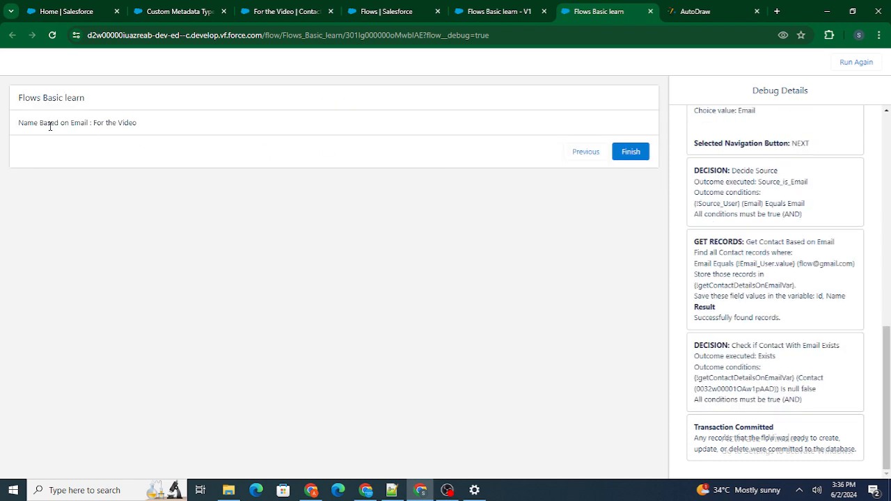
Step: Compare the name shown by the debug run with the contact record that has the same email
{"action": "left_click_drag", "start_coordinate": [94, 126], "coordinate": [160, 132]}
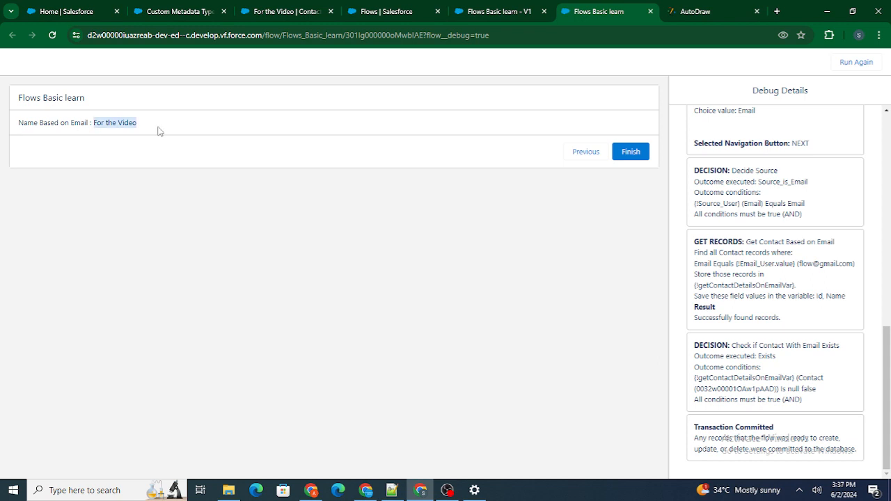
{"action": "left_click", "coordinate": [285, 11]}
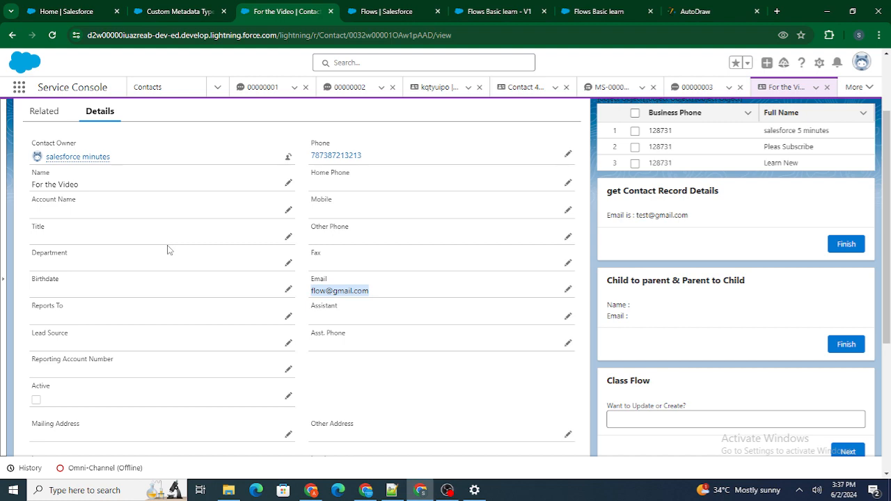
{"action": "scroll", "coordinate": [168, 250], "scroll_direction": "up", "scroll_amount": 2}
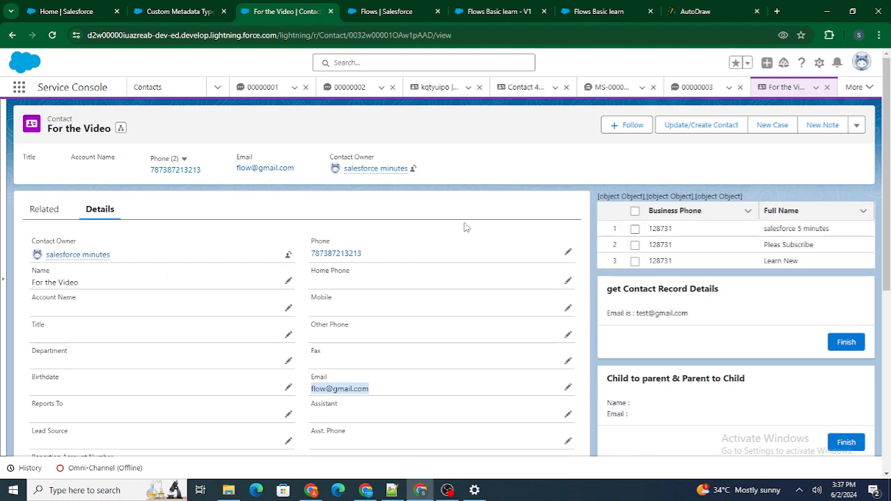
Step: Close the finished debug run and return to the flow in Flow Builder
{"action": "left_click", "coordinate": [603, 13]}
{"action": "left_click", "coordinate": [667, 12]}
{"action": "left_click", "coordinate": [651, 12]}
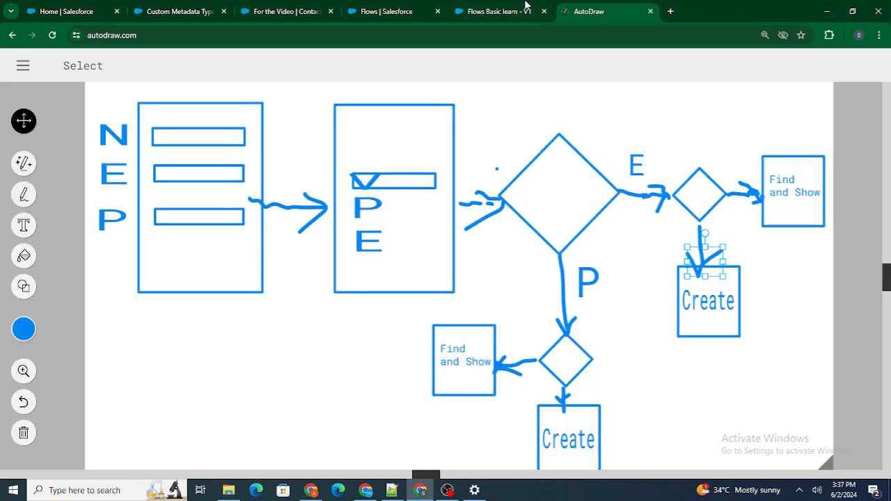
{"action": "left_click", "coordinate": [500, 12]}
Step: Compare the flow's email branch with the planned Create path in the AutoDraw diagram
{"action": "left_click_drag", "start_coordinate": [478, 374], "coordinate": [494, 363]}
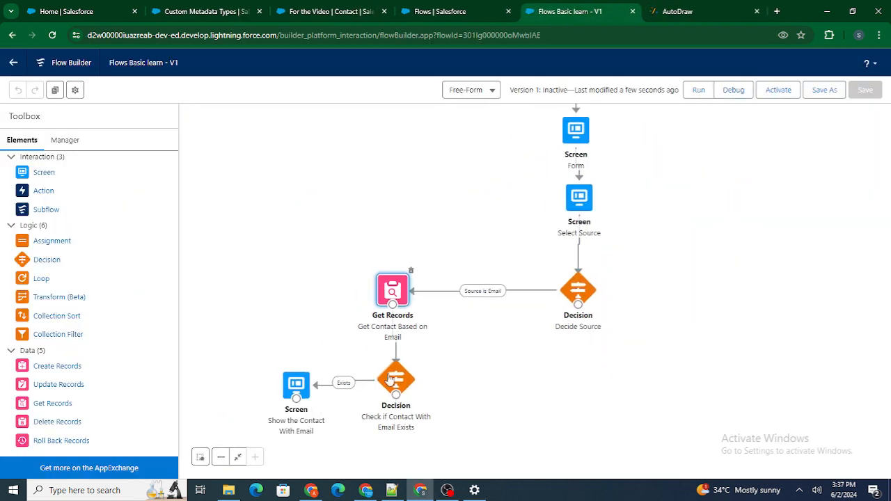
{"action": "left_click", "coordinate": [478, 218]}
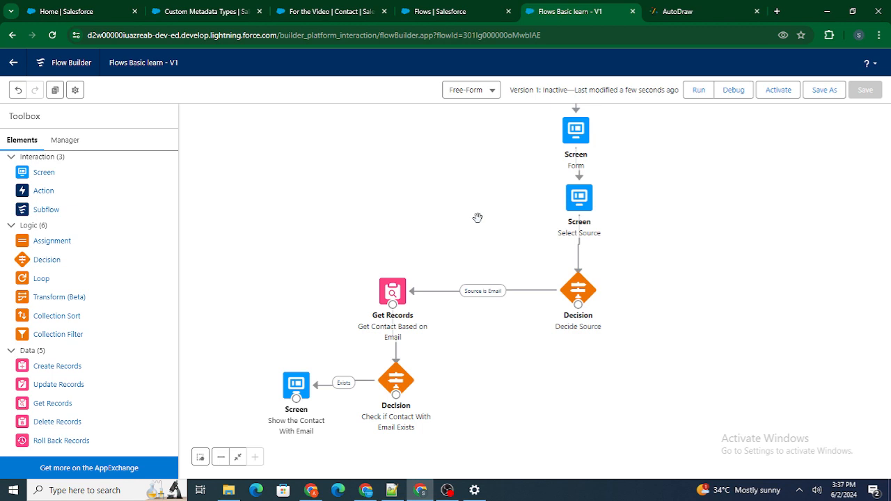
{"action": "left_click", "coordinate": [677, 11]}
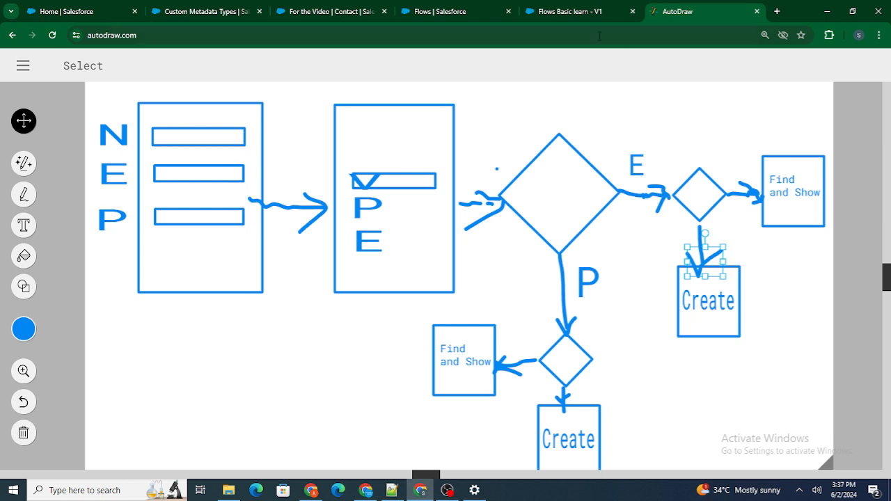
{"action": "left_click", "coordinate": [582, 10]}
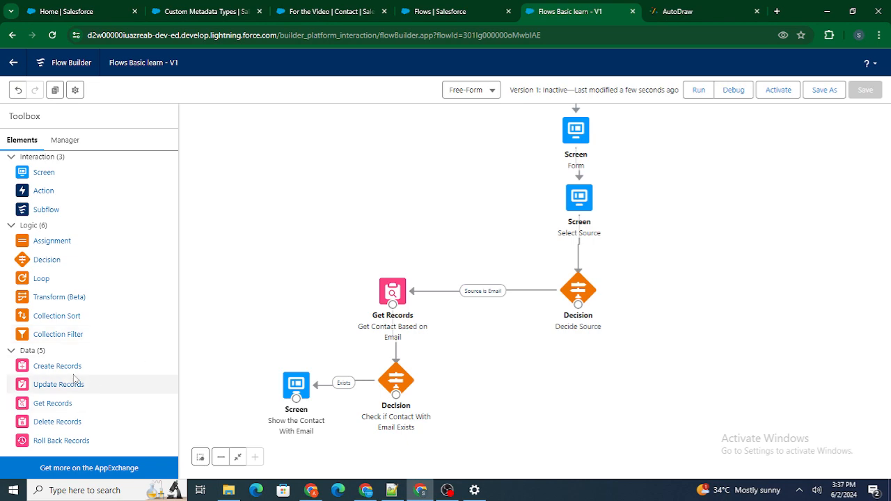
Step: Add a Create Records element labelled "Create Contact Based on Email" that creates one Contact from separate resources and literal values
{"action": "left_click_drag", "start_coordinate": [54, 375], "coordinate": [487, 369]}
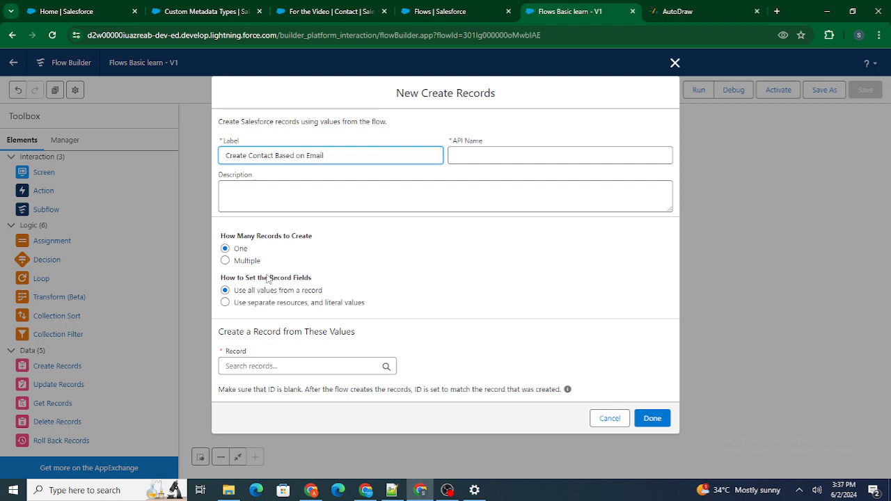
{"action": "left_click", "coordinate": [259, 304]}
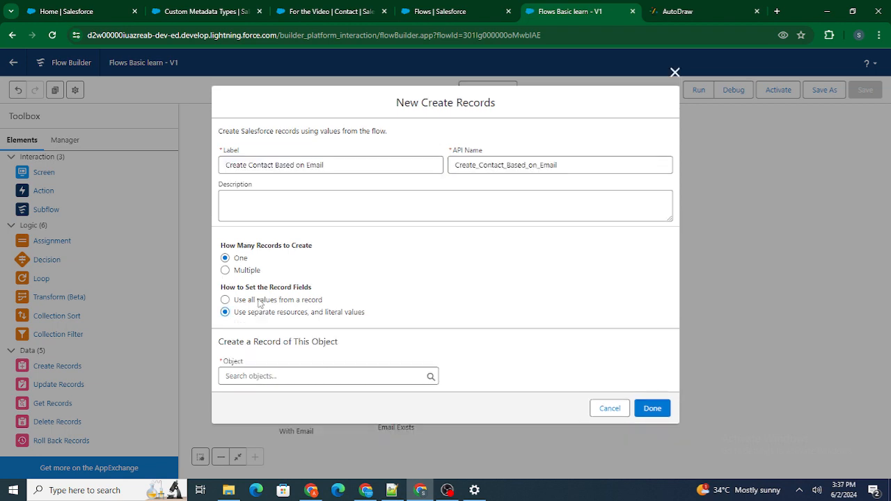
{"action": "left_click", "coordinate": [291, 376]}
{"action": "type", "text": "Contact"}
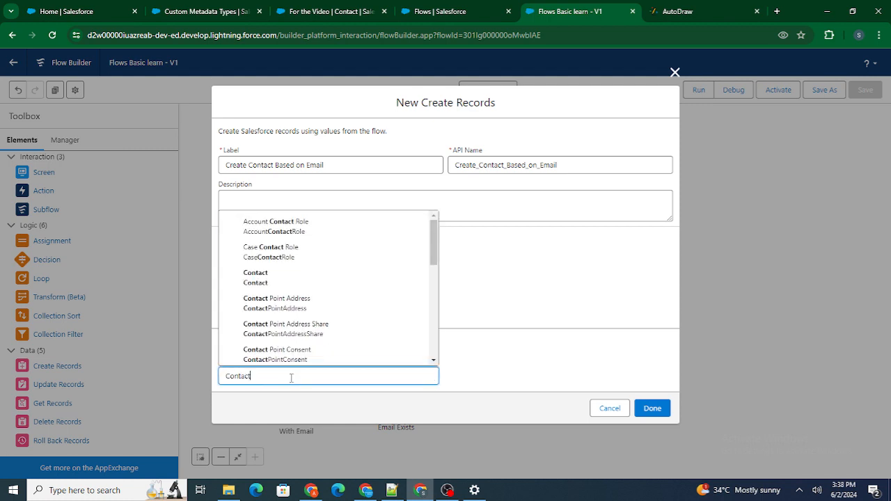
{"action": "left_click", "coordinate": [410, 280]}
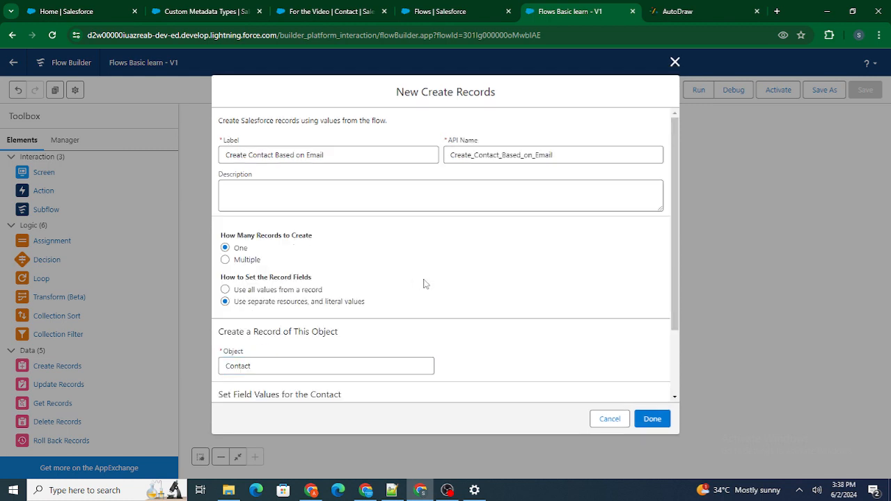
Step: Choose LastName as the first contact field to set in the Create Records element
{"action": "scroll", "coordinate": [425, 284], "scroll_direction": "down", "scroll_amount": 3}
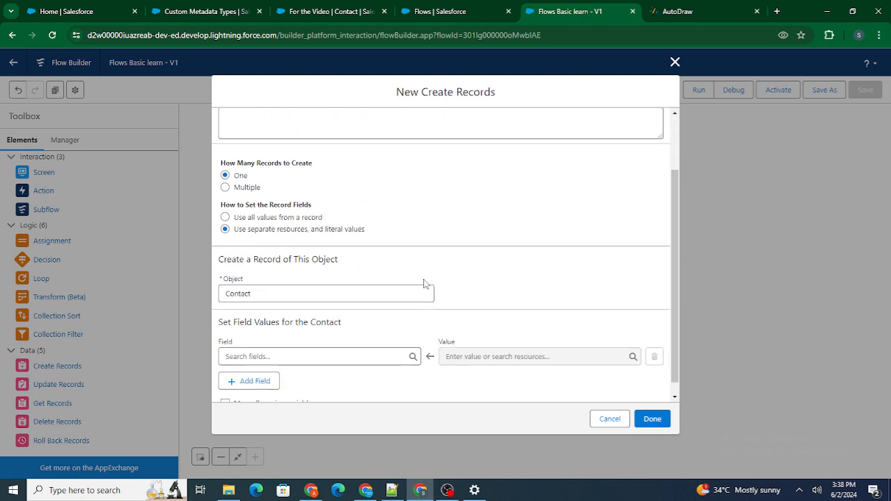
{"action": "left_click", "coordinate": [237, 344]}
{"action": "type", "text": "Name"}
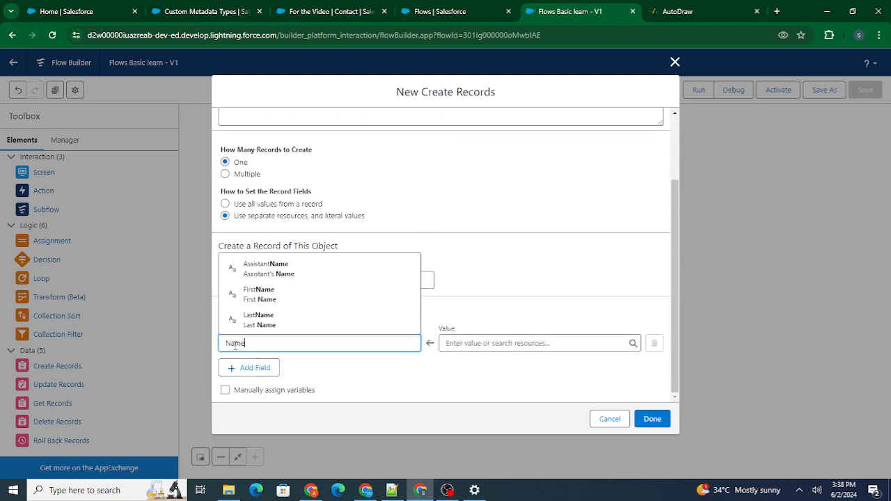
{"action": "left_click", "coordinate": [281, 291]}
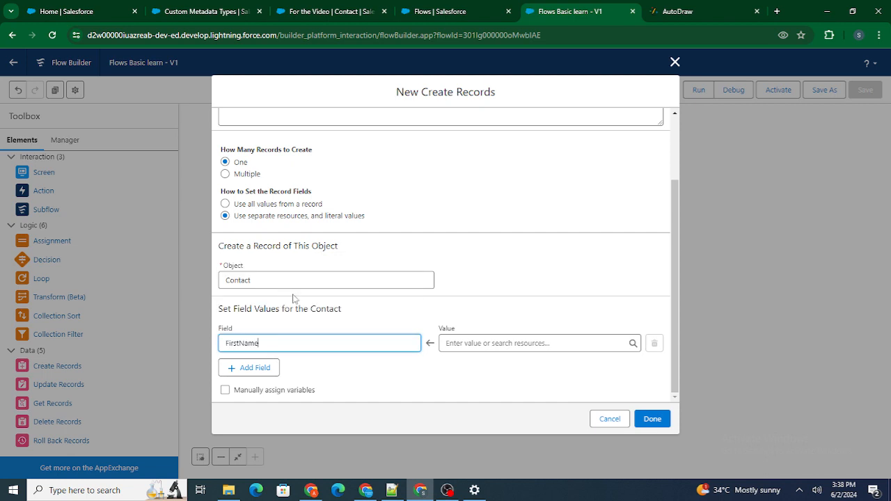
{"action": "double_click", "coordinate": [320, 343]}
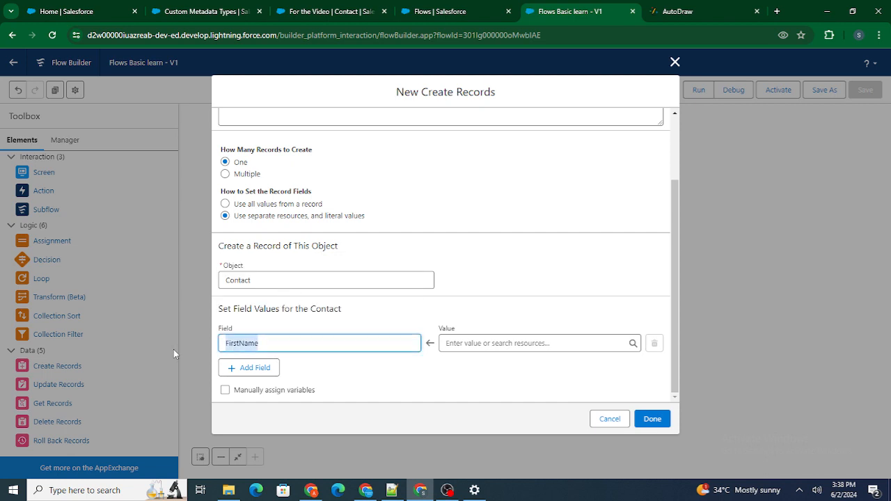
{"action": "type", "text": "Last"}
{"action": "left_click", "coordinate": [260, 325]}
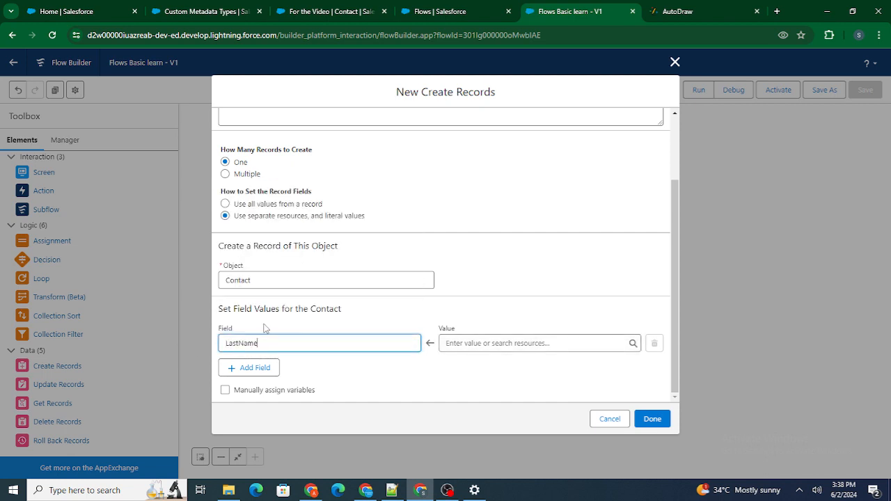
Step: Check the form's fields in the AutoDraw diagram and set the new contact's LastName value to the Name_User screen component
{"action": "left_click", "coordinate": [405, 284]}
{"action": "left_click", "coordinate": [521, 235]}
{"action": "left_click", "coordinate": [670, 11]}
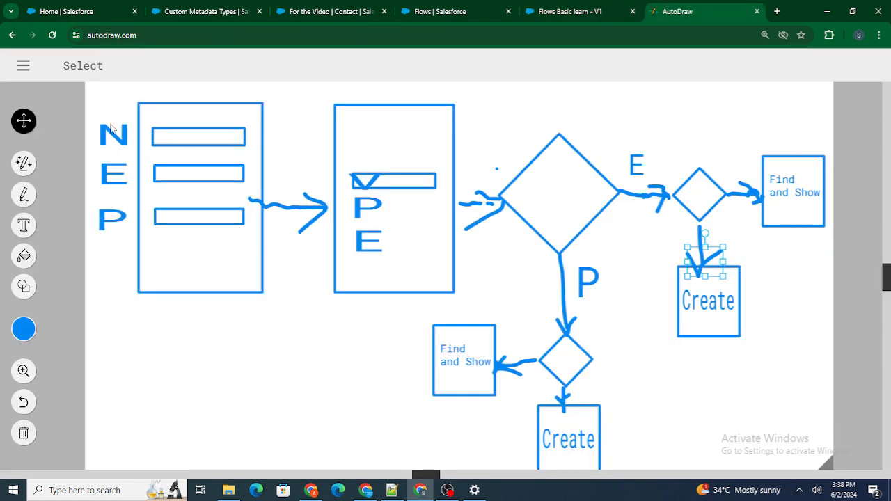
{"action": "left_click", "coordinate": [605, 7]}
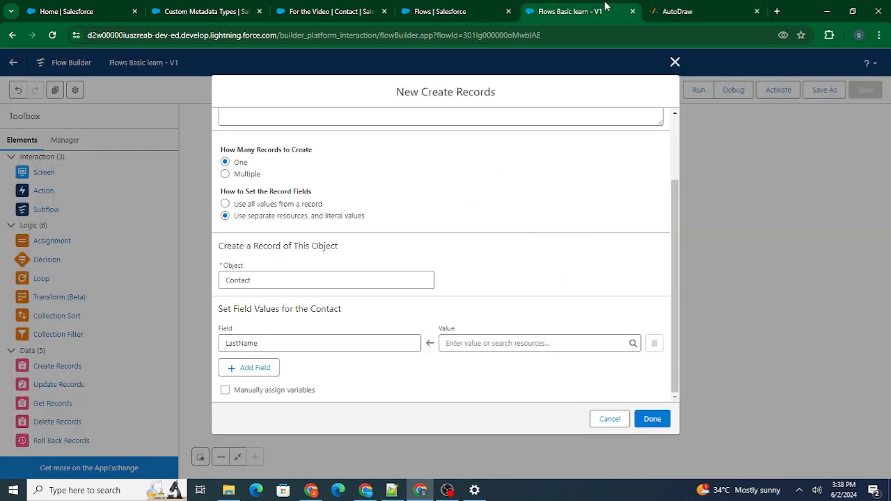
{"action": "left_click", "coordinate": [478, 342]}
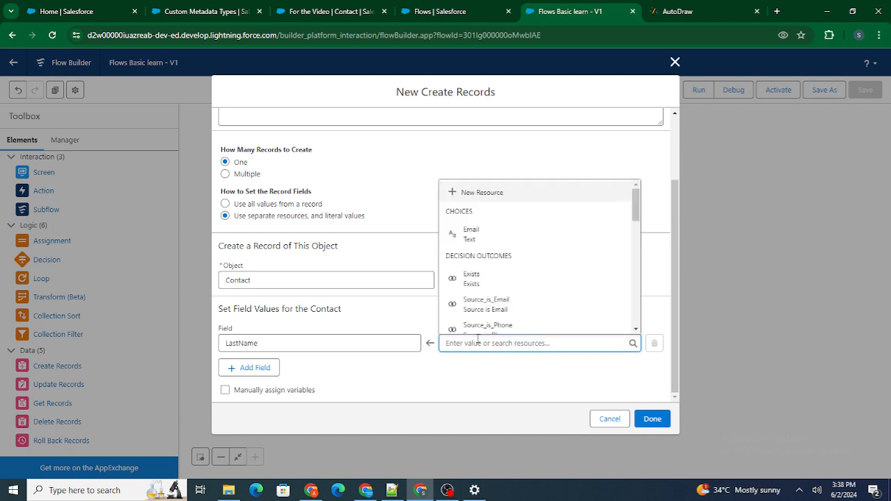
{"action": "type", "text": "Name"}
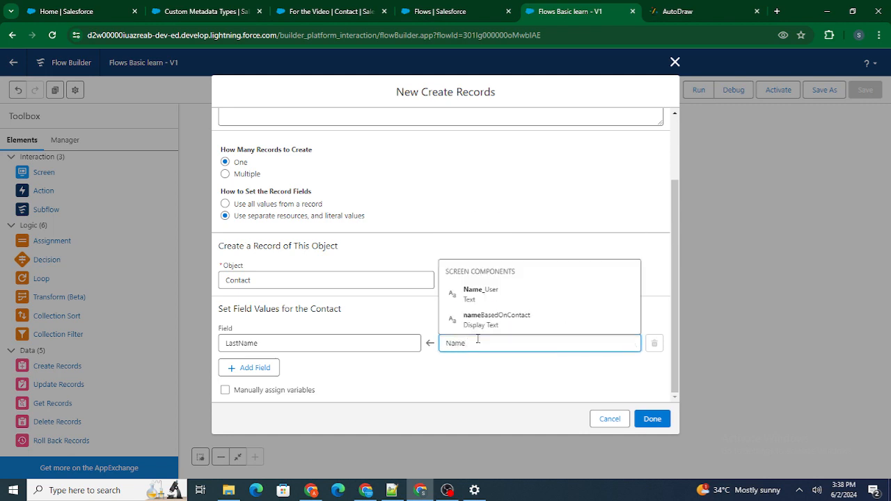
{"action": "left_click", "coordinate": [516, 289]}
{"action": "left_click", "coordinate": [522, 280]}
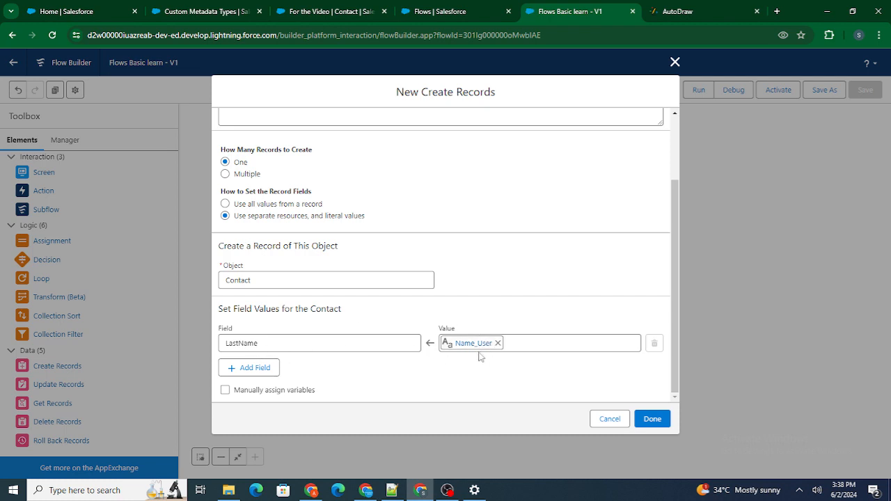
Step: Add the Email field with the value Email_User > Value to the new contact and finish the Create Records element
{"action": "left_click", "coordinate": [255, 368]}
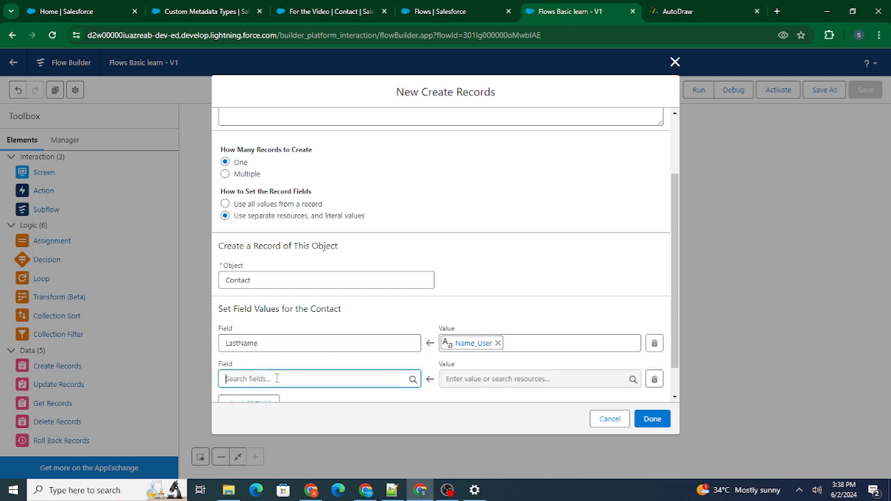
{"action": "type", "text": "Email"}
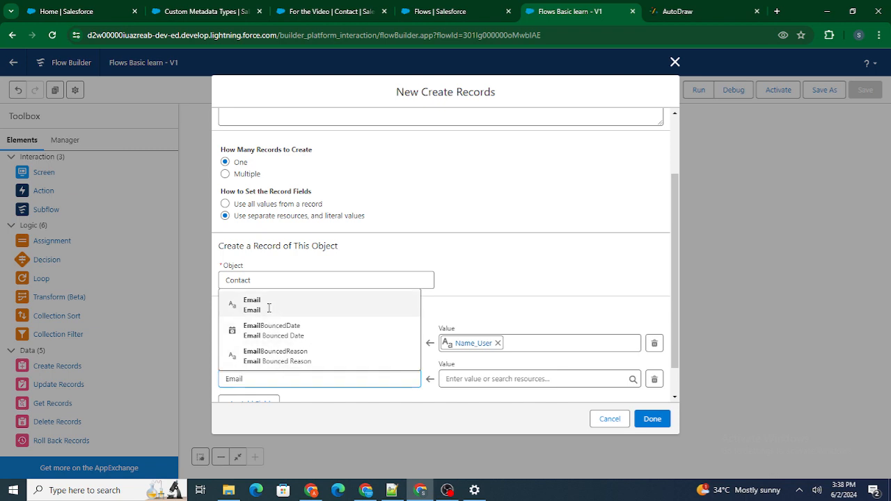
{"action": "left_click", "coordinate": [269, 308]}
{"action": "left_click", "coordinate": [687, 11]}
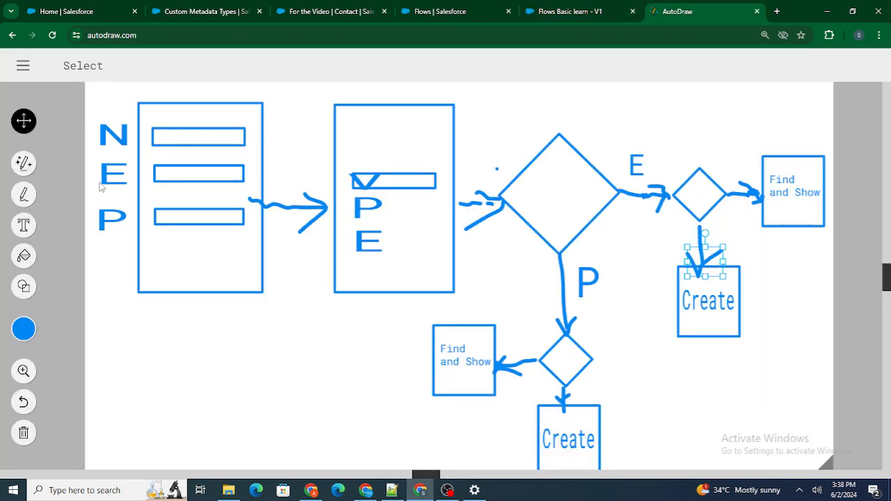
{"action": "left_click", "coordinate": [542, 18]}
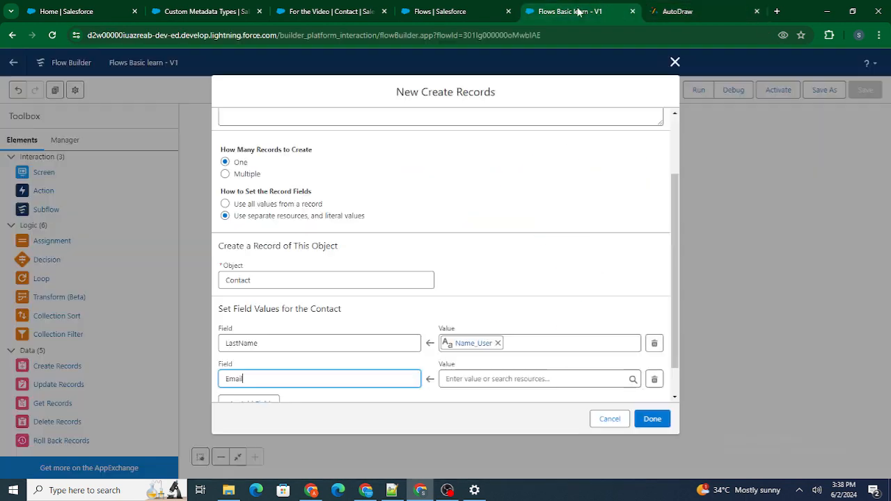
{"action": "left_click", "coordinate": [519, 379]}
{"action": "type", "text": "Email_"}
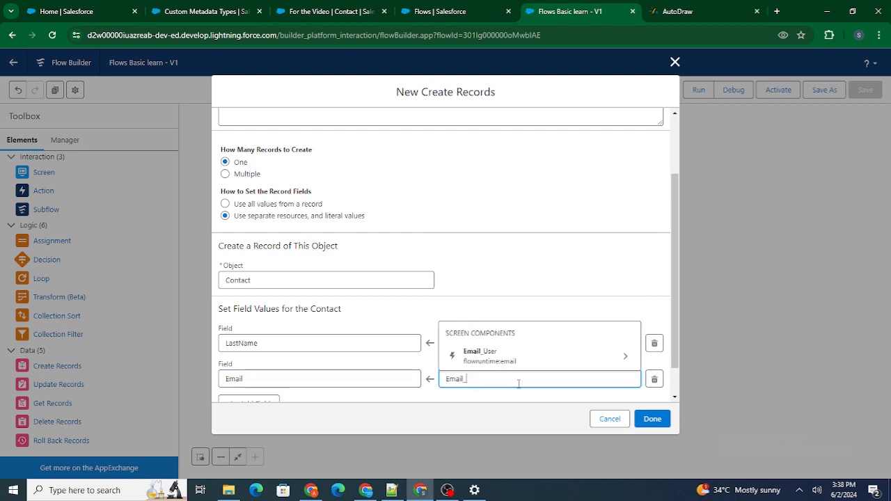
{"action": "left_click", "coordinate": [519, 356]}
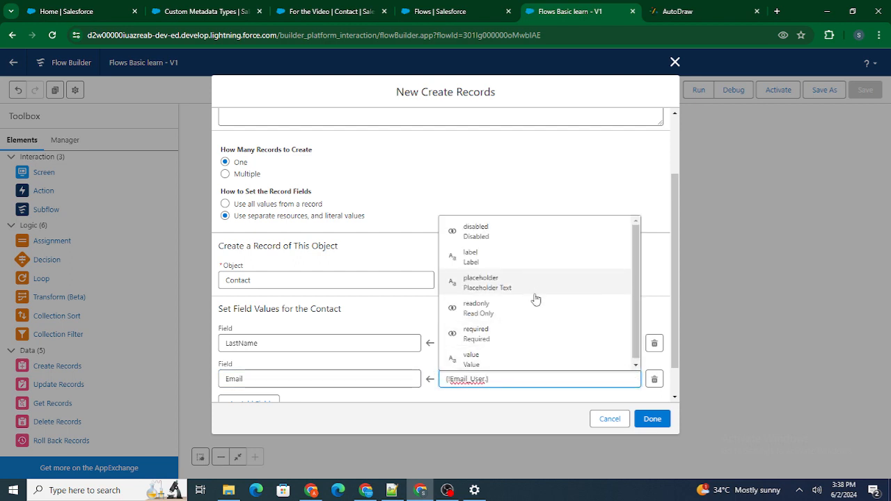
{"action": "type", "text": "val"}
{"action": "left_click", "coordinate": [505, 355]}
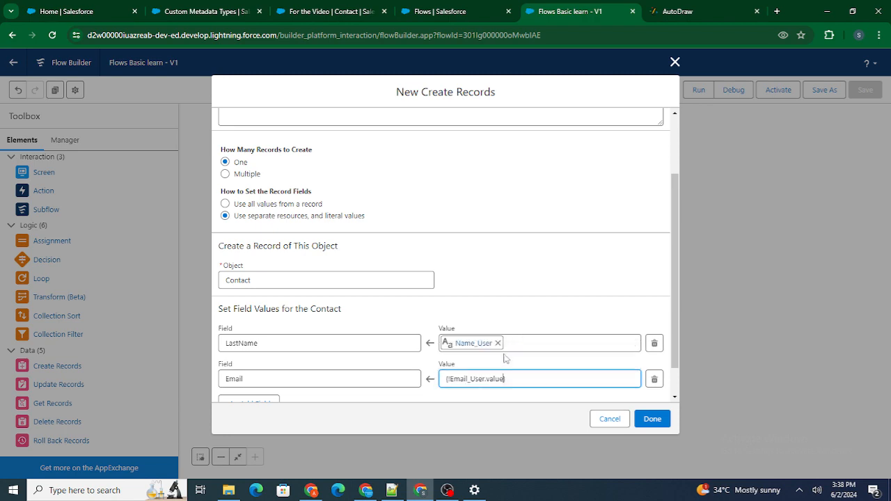
{"action": "left_click", "coordinate": [662, 423]}
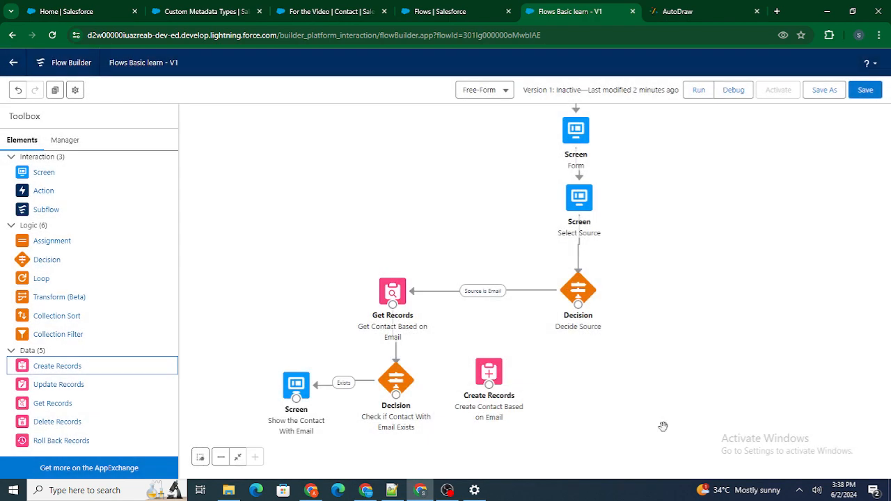
Step: Connect the "Check if Contact With Email Exists" decision to the Create Records element as its default outcome, and place that element slightly farther away
{"action": "left_click_drag", "start_coordinate": [396, 395], "coordinate": [491, 387]}
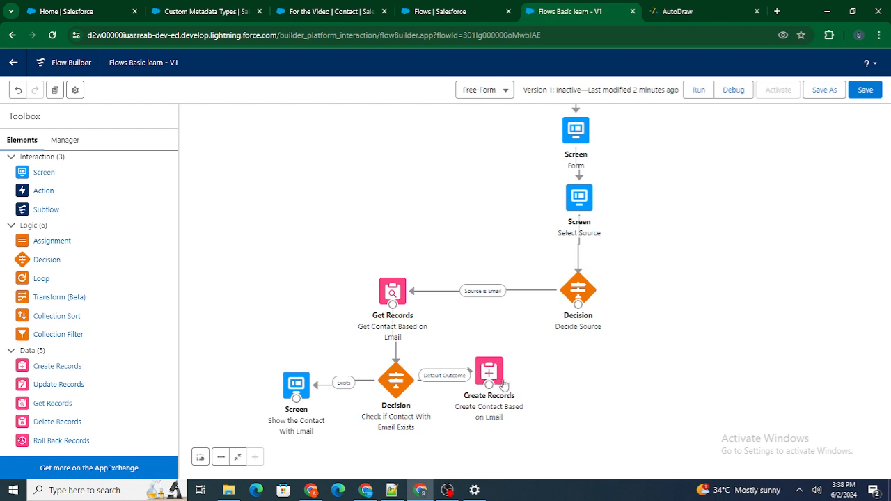
{"action": "left_click_drag", "start_coordinate": [667, 296], "coordinate": [575, 427]}
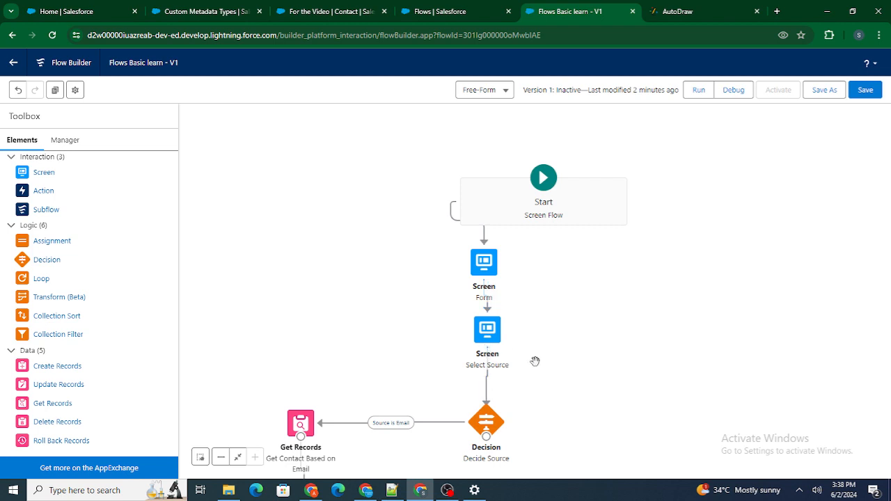
{"action": "left_click_drag", "start_coordinate": [552, 341], "coordinate": [572, 304]}
{"action": "left_click_drag", "start_coordinate": [522, 379], "coordinate": [565, 323]}
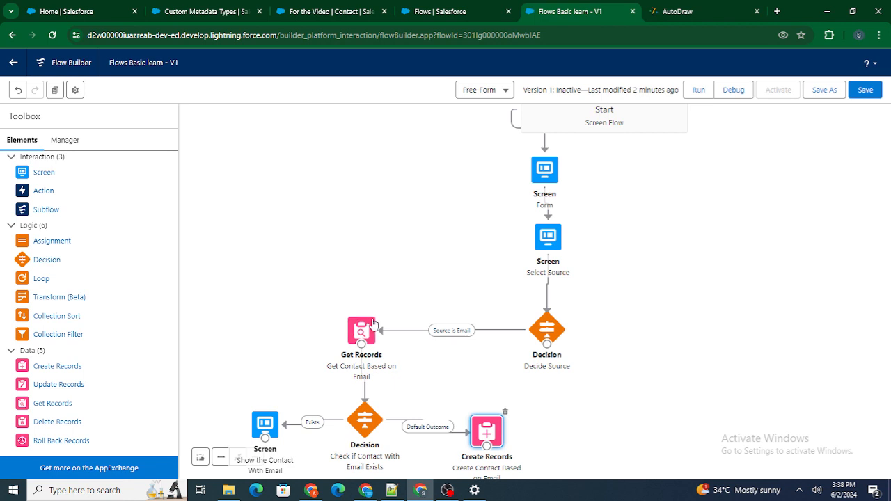
{"action": "left_click_drag", "start_coordinate": [393, 267], "coordinate": [456, 219]}
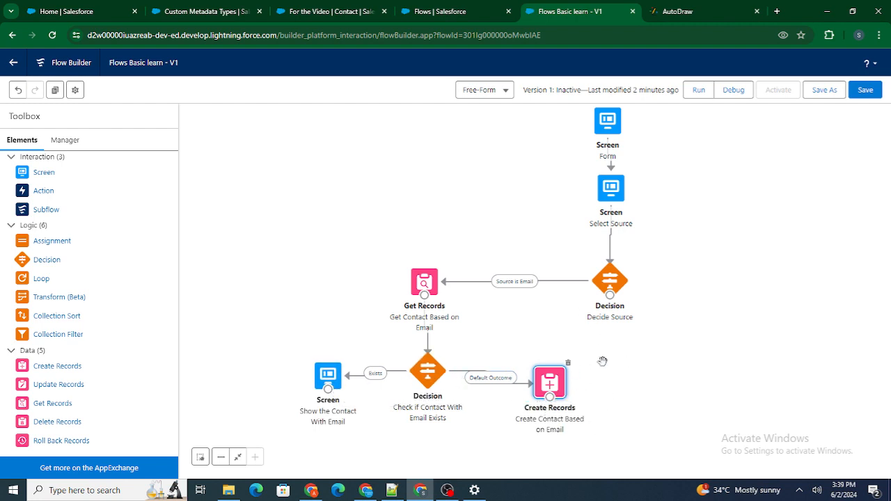
{"action": "left_click", "coordinate": [658, 354]}
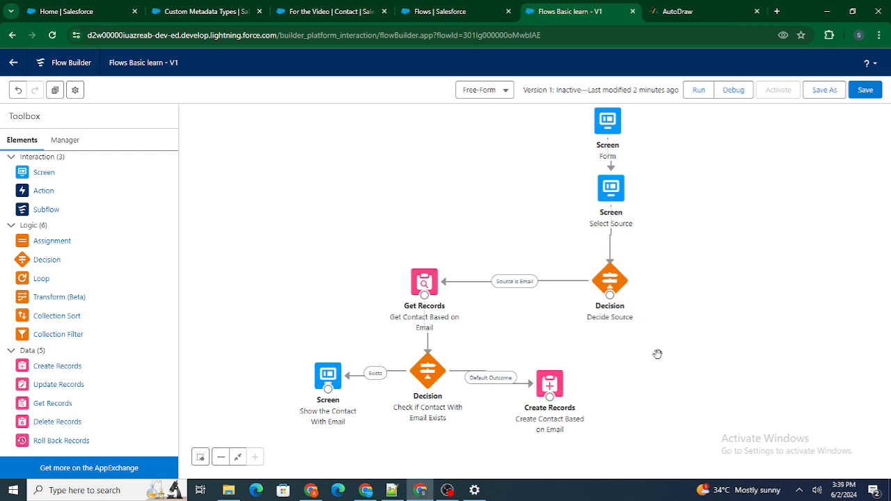
Step: Check the phone branch in the AutoDraw diagram, and duplicate the "Get Contact Based on Email" element to the other side of Decide Source
{"action": "left_click", "coordinate": [693, 11]}
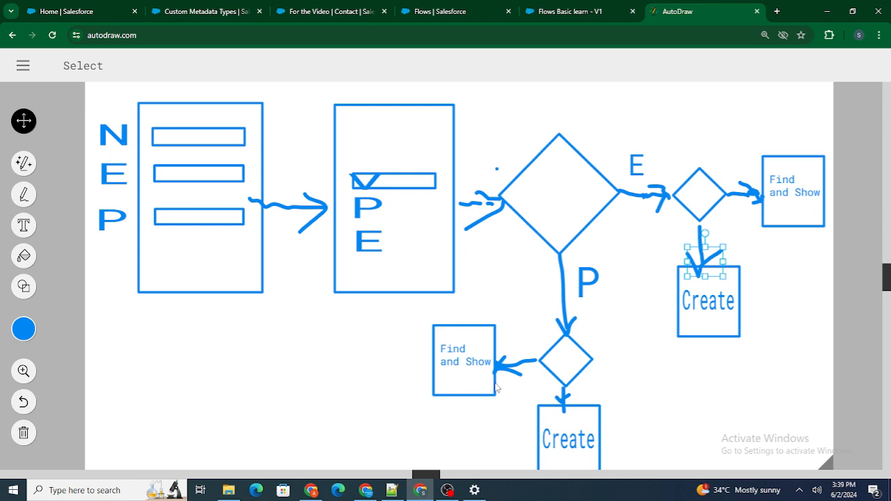
{"action": "left_click", "coordinate": [613, 8]}
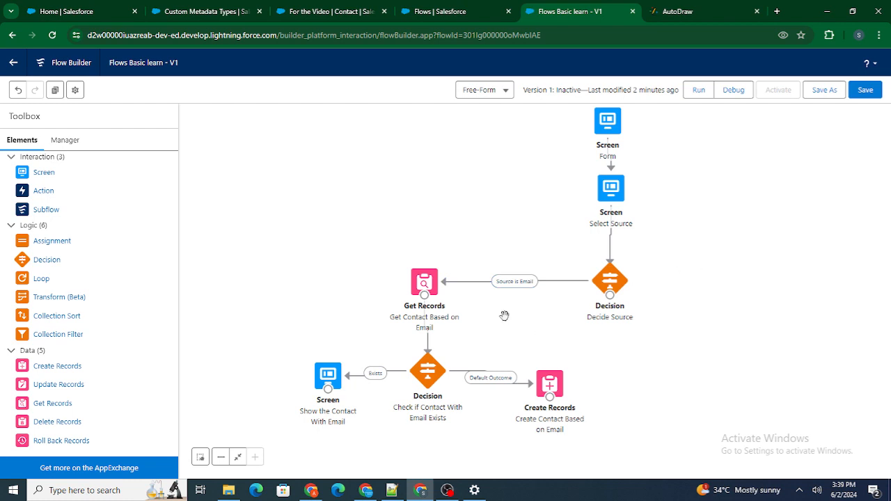
{"action": "left_click", "coordinate": [432, 279]}
{"action": "left_click", "coordinate": [699, 277]}
{"action": "left_click", "coordinate": [690, 11]}
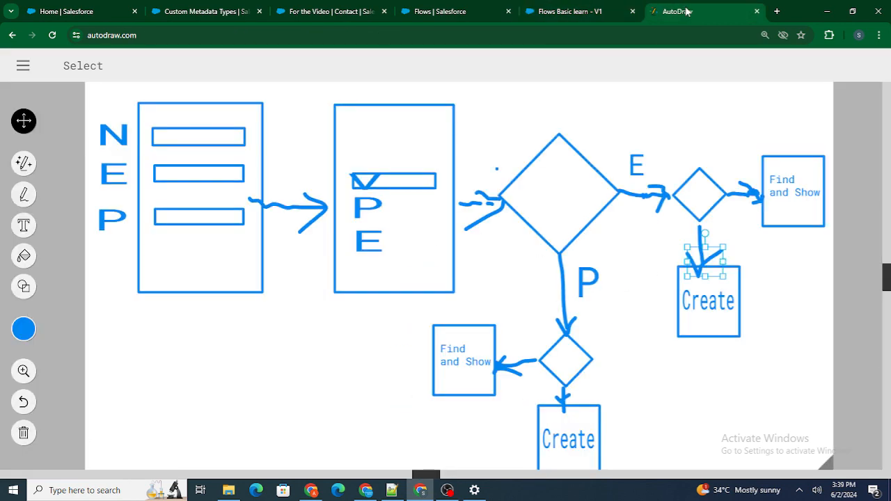
{"action": "left_click", "coordinate": [592, 9]}
{"action": "left_click", "coordinate": [425, 280]}
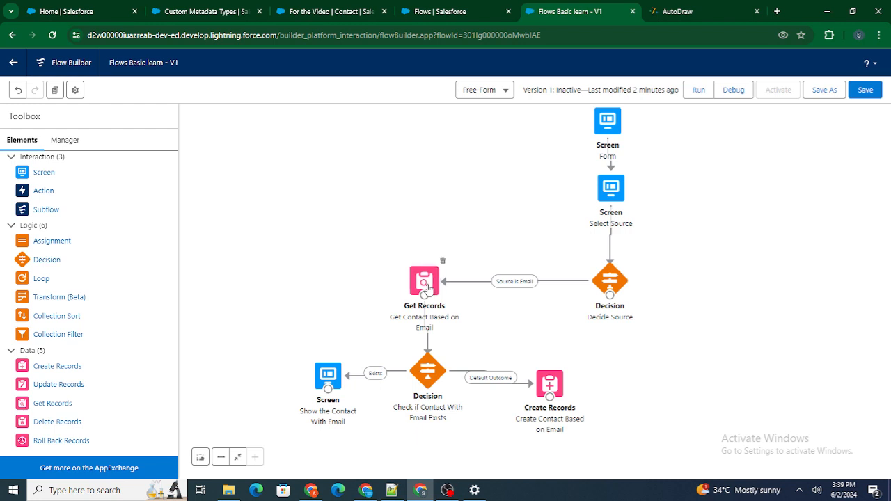
{"action": "left_click", "coordinate": [55, 91]}
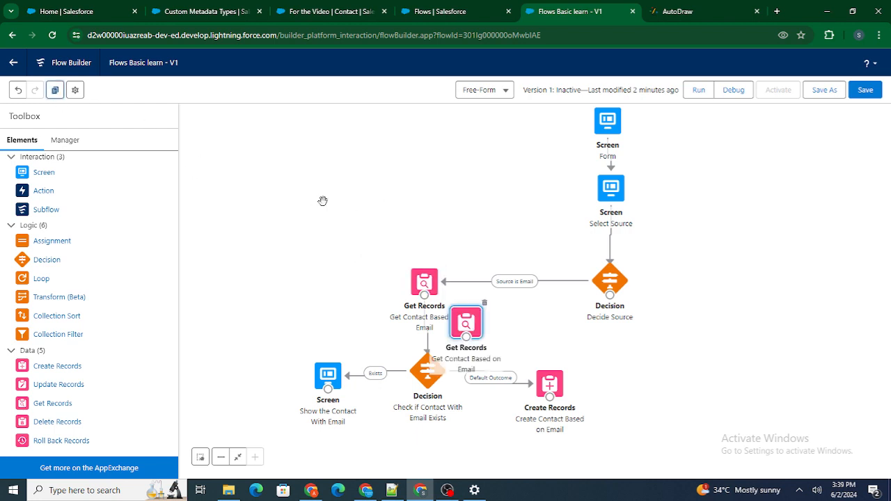
{"action": "left_click_drag", "start_coordinate": [476, 326], "coordinate": [712, 317]}
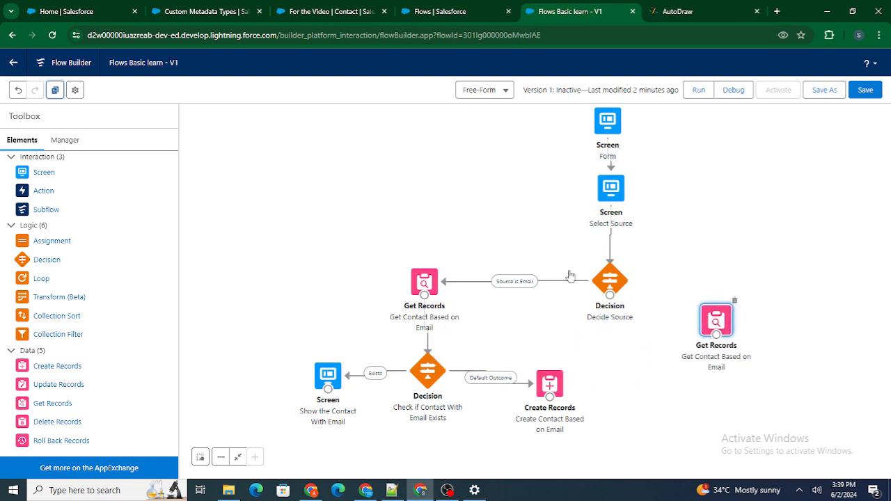
Step: Change the filter field of the duplicated Get Records element to Phone
{"action": "double_click", "coordinate": [716, 320]}
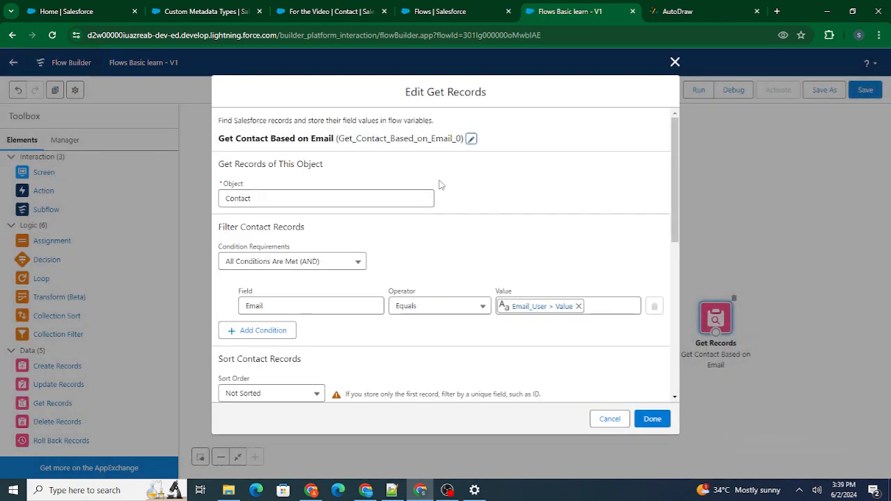
{"action": "scroll", "coordinate": [265, 296], "scroll_direction": "down", "scroll_amount": 1}
{"action": "double_click", "coordinate": [272, 301]}
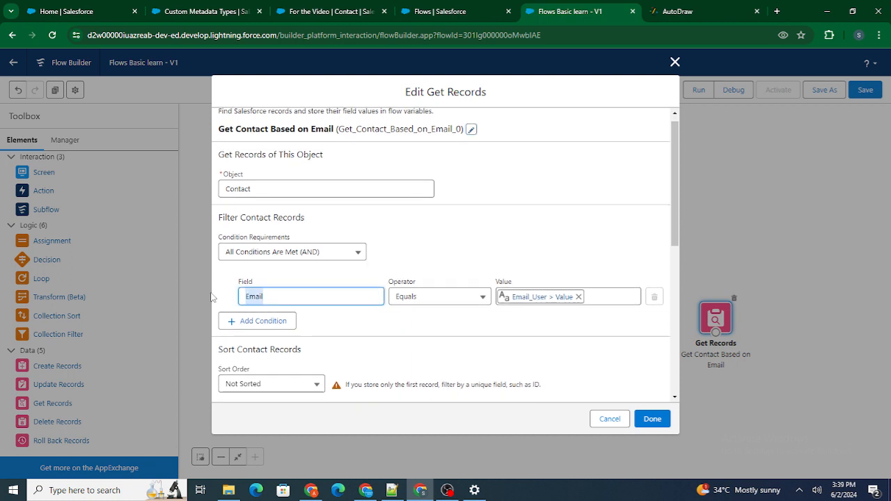
{"action": "key", "text": "BackSpace"}
{"action": "type", "text": "Phone"}
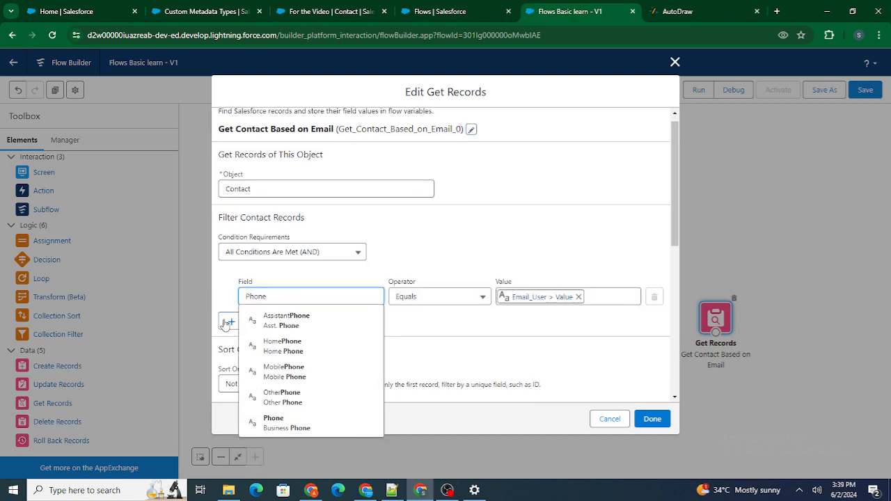
{"action": "left_click", "coordinate": [274, 423]}
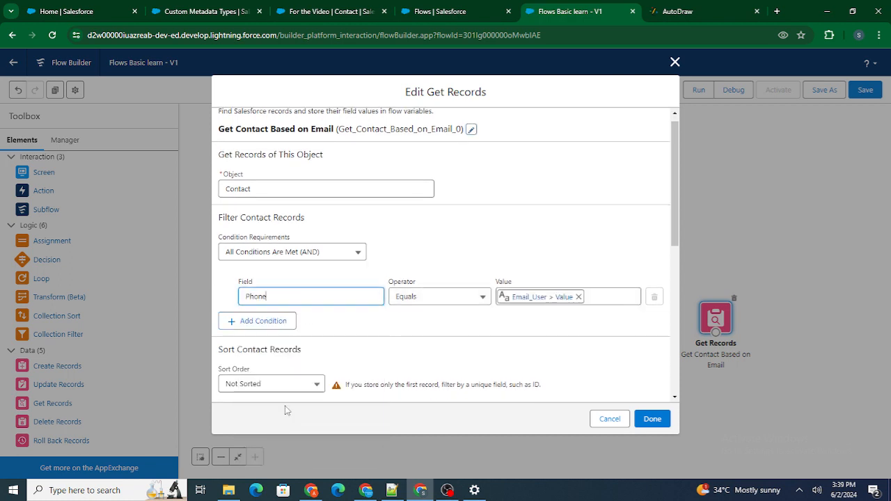
Step: Set the Phone filter's value to Phone_User > Value, review how the record is stored, and finish editing the duplicated element
{"action": "left_click", "coordinate": [578, 297]}
{"action": "type", "text": "Phone"}
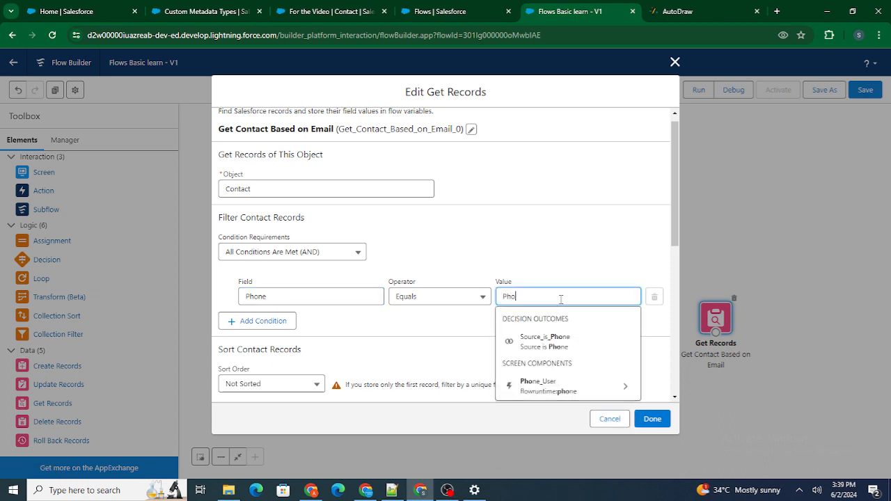
{"action": "left_click", "coordinate": [567, 387]}
{"action": "type", "text": "Value}"}
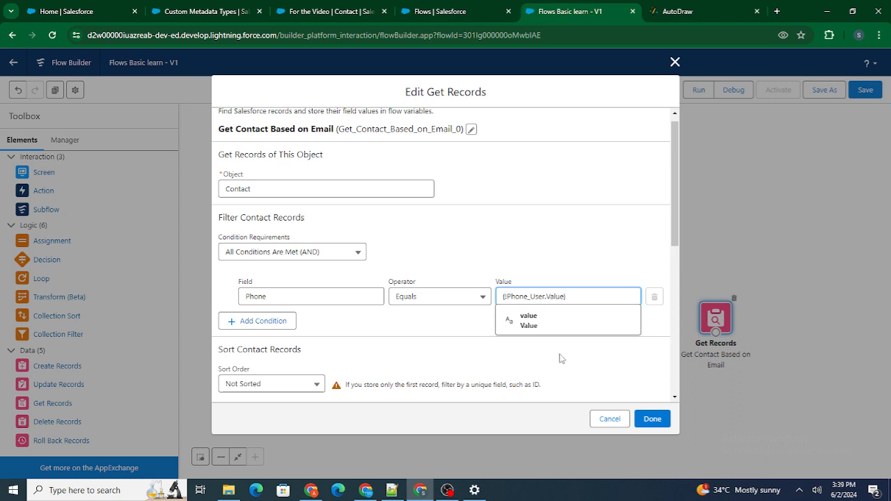
{"action": "left_click", "coordinate": [547, 322]}
{"action": "scroll", "coordinate": [565, 319], "scroll_direction": "down", "scroll_amount": 5}
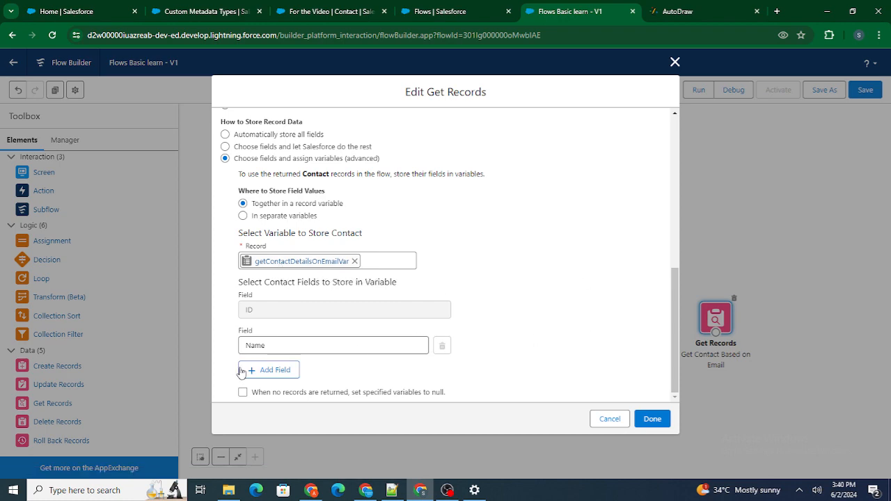
{"action": "left_click", "coordinate": [659, 419]}
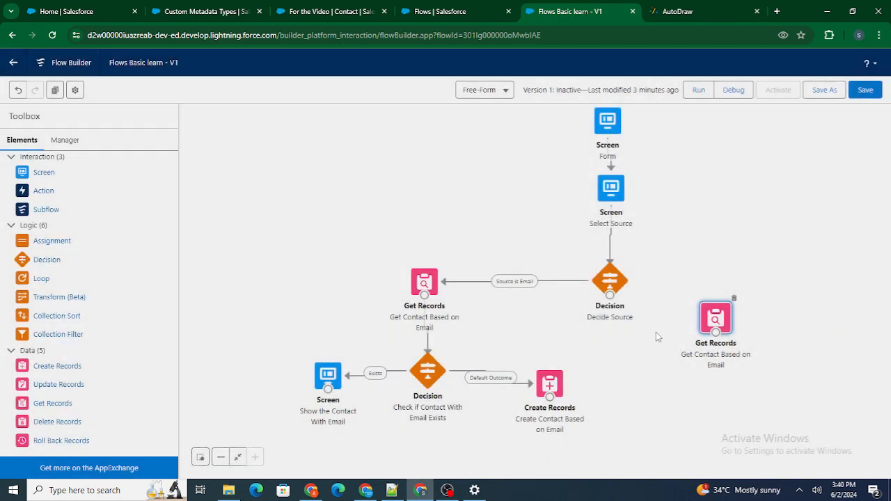
Step: Connect Decide Source to the duplicated Get Records element with the "Source is Phone" outcome and align the element level with the decision
{"action": "left_click_drag", "start_coordinate": [610, 295], "coordinate": [712, 323]}
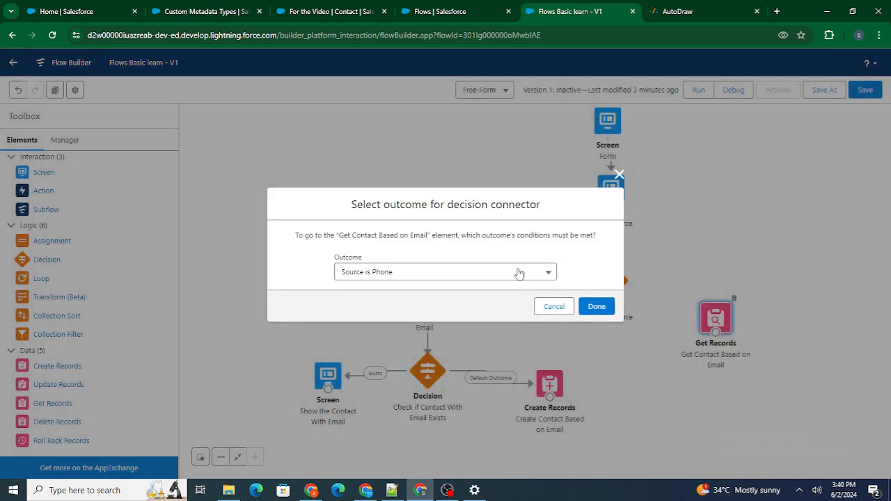
{"action": "left_click", "coordinate": [596, 305]}
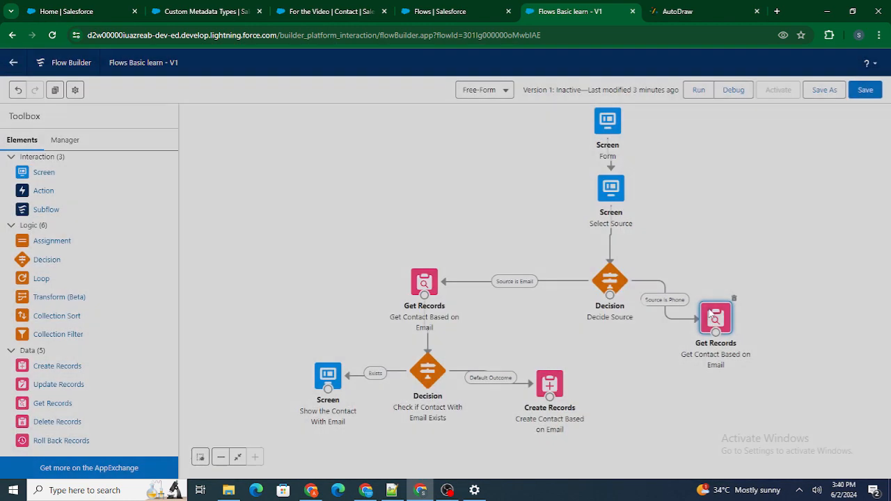
{"action": "left_click_drag", "start_coordinate": [726, 312], "coordinate": [733, 278]}
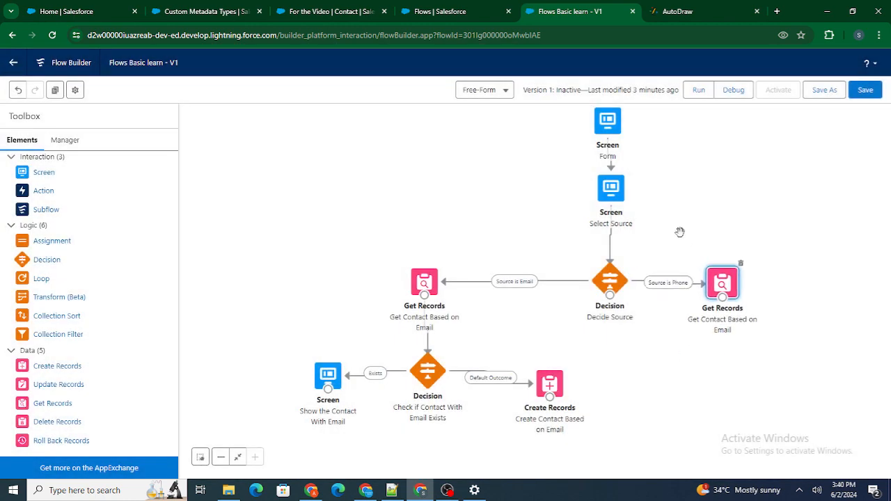
Step: Duplicate the "Check if Contact With Email Exists" decision and place the copy below the phone branch's Get Records element
{"action": "left_click", "coordinate": [601, 245]}
{"action": "left_click_drag", "start_coordinate": [432, 354], "coordinate": [432, 350]}
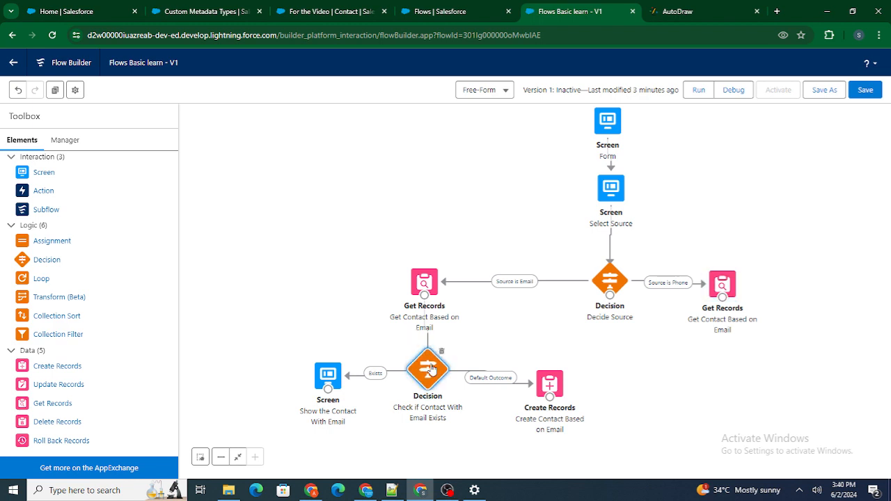
{"action": "left_click", "coordinate": [55, 90]}
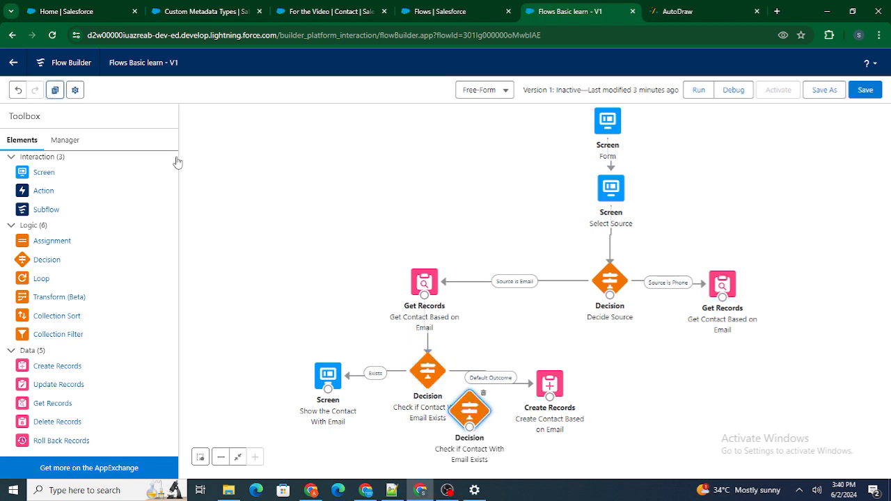
{"action": "left_click_drag", "start_coordinate": [466, 415], "coordinate": [725, 366]}
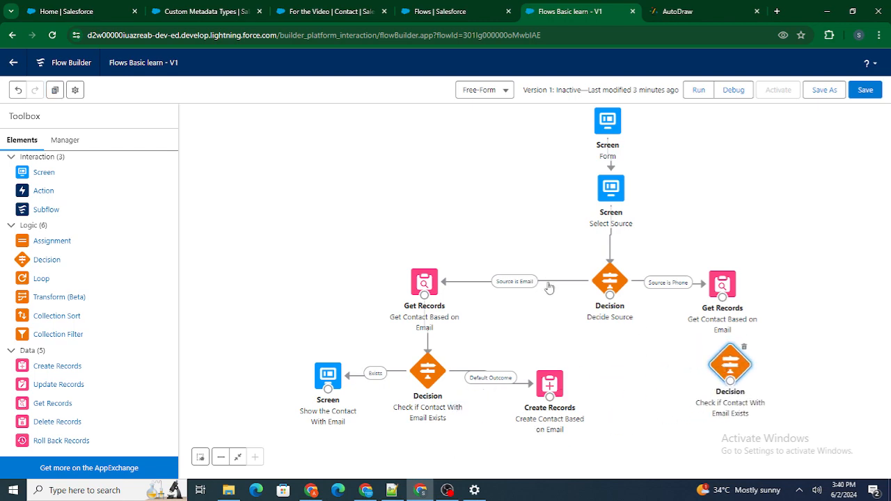
Step: Rename the duplicated decision to "Check if Contact With Phone Exists" with the API name CheckifContactWithPhoneExists and finish editing it
{"action": "double_click", "coordinate": [724, 361]}
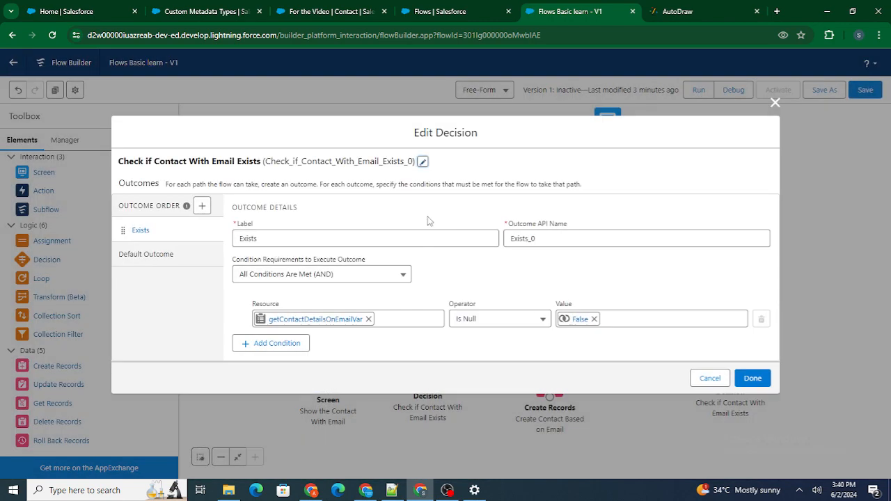
{"action": "left_click", "coordinate": [422, 162]}
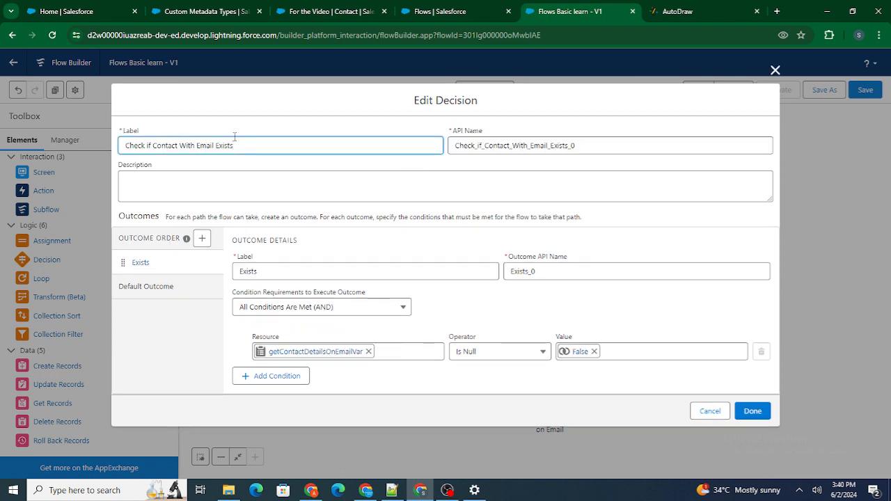
{"action": "left_click_drag", "start_coordinate": [235, 145], "coordinate": [195, 146]}
{"action": "key", "text": "BackSpace"}
{"action": "type", "text": "Phone Exist"}
{"action": "key", "text": "ctrl+a"}
{"action": "key", "text": "ctrl+c"}
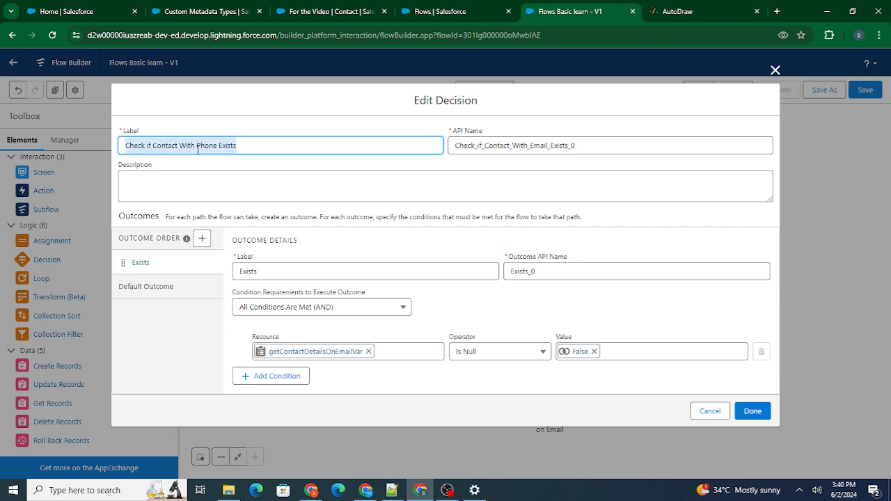
{"action": "left_click", "coordinate": [485, 145]}
{"action": "key", "text": "ctrl+a"}
{"action": "key", "text": "ctrl+v"}
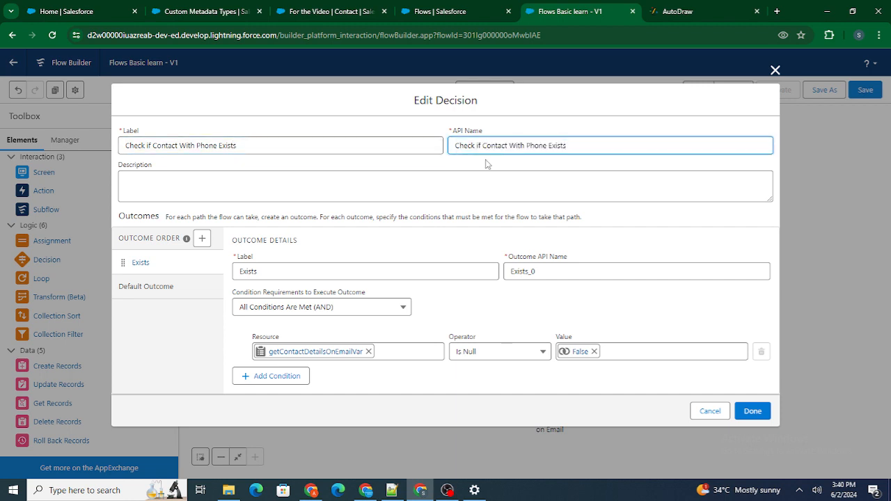
{"action": "left_click", "coordinate": [486, 164]}
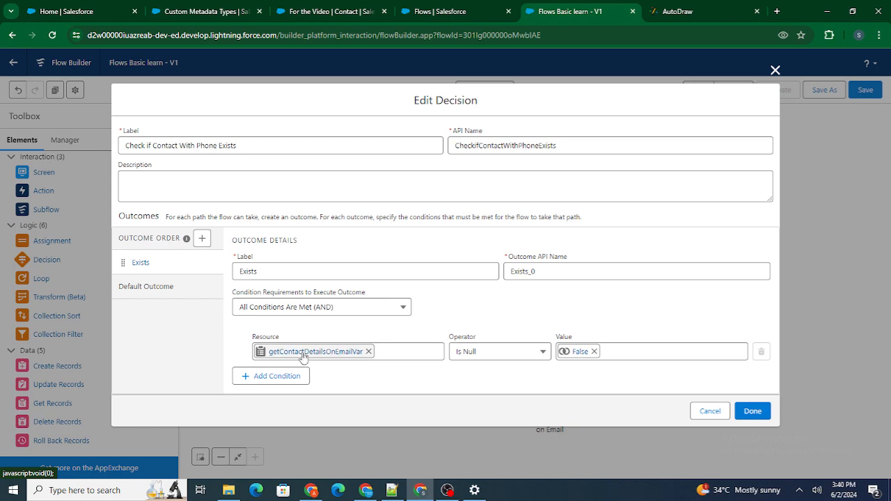
{"action": "left_click", "coordinate": [753, 412]}
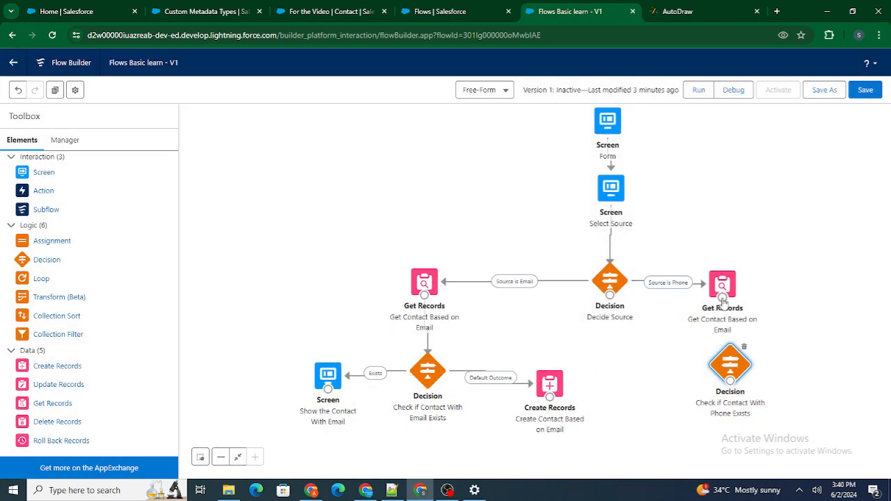
Step: Move the phone branch's Get Records element higher and connect it to the "Check if Contact With Phone Exists" decision
{"action": "left_click_drag", "start_coordinate": [723, 300], "coordinate": [732, 227]}
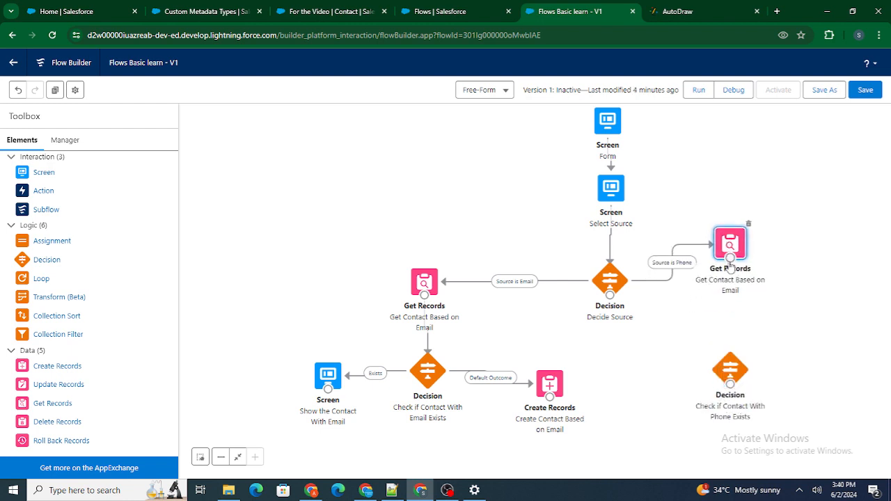
{"action": "left_click_drag", "start_coordinate": [730, 266], "coordinate": [731, 367]}
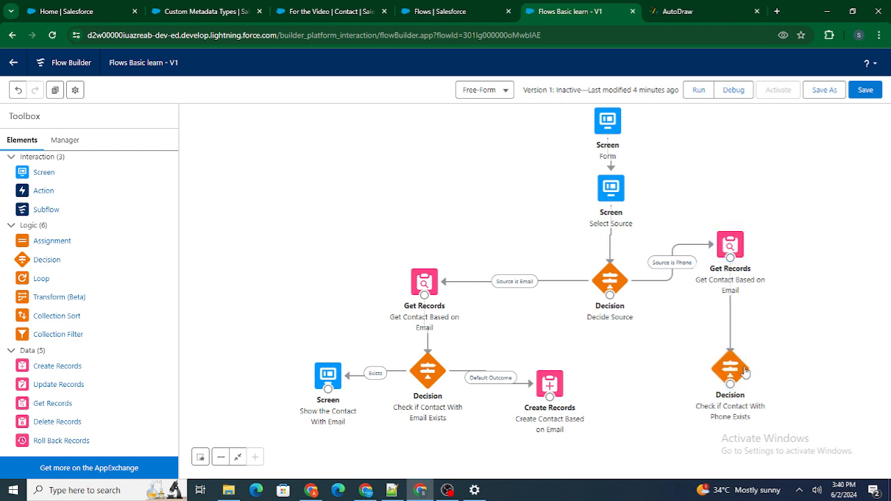
Step: Duplicate the "Show the Contact With Email" screen beside the phone decision and connect that decision to the copy with the Exists outcome
{"action": "left_click", "coordinate": [329, 376]}
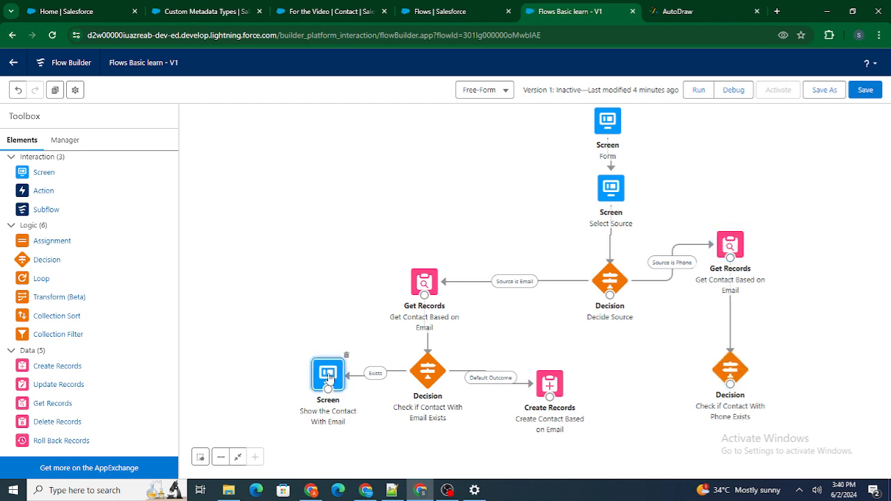
{"action": "left_click", "coordinate": [55, 90]}
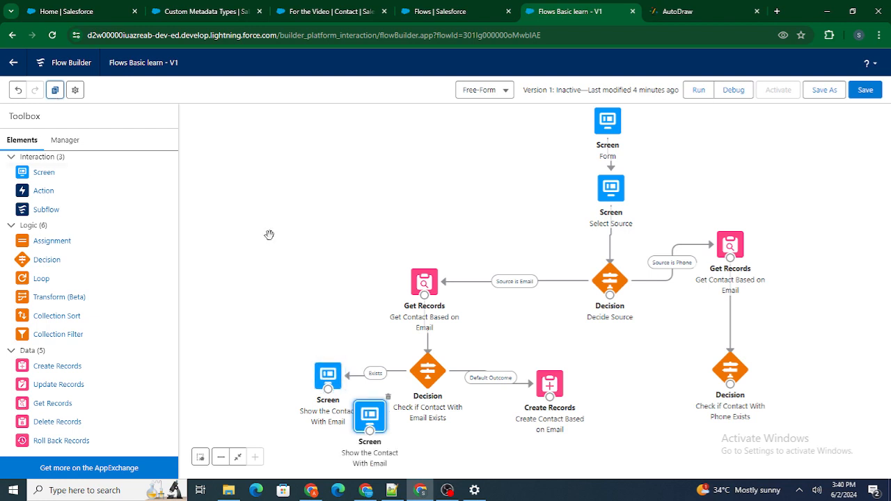
{"action": "left_click_drag", "start_coordinate": [370, 416], "coordinate": [677, 402]}
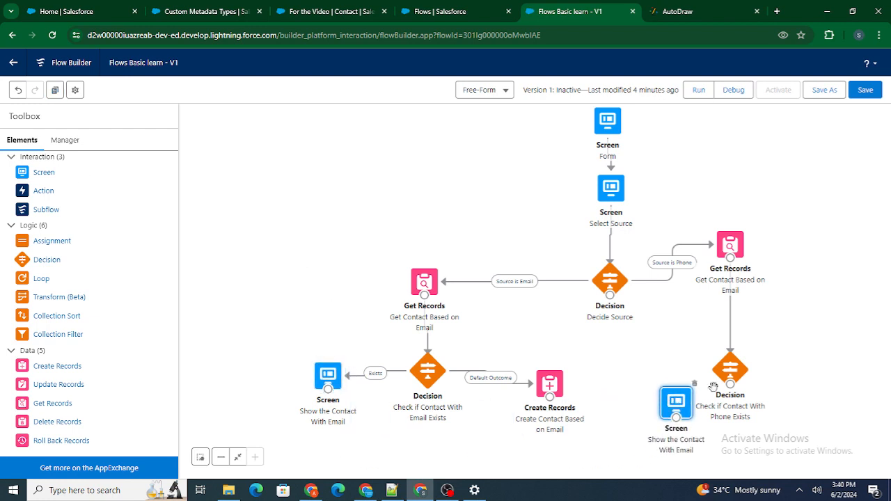
{"action": "left_click_drag", "start_coordinate": [730, 384], "coordinate": [676, 417]}
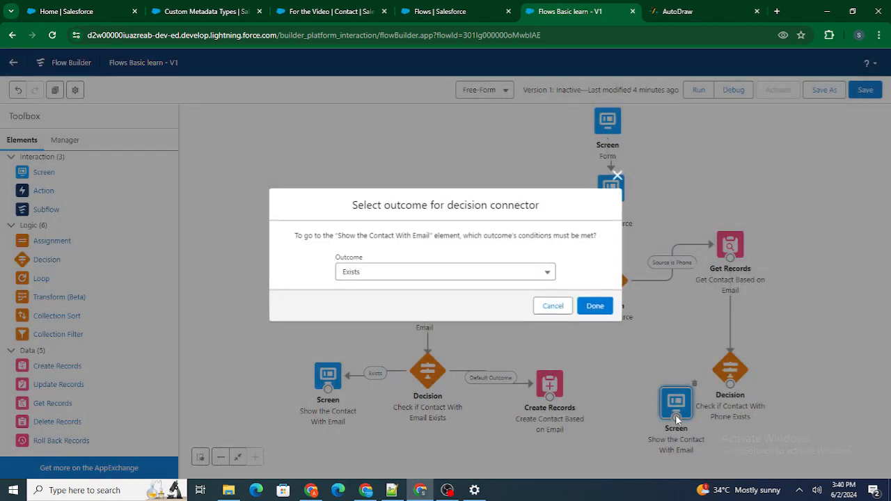
{"action": "left_click", "coordinate": [597, 305]}
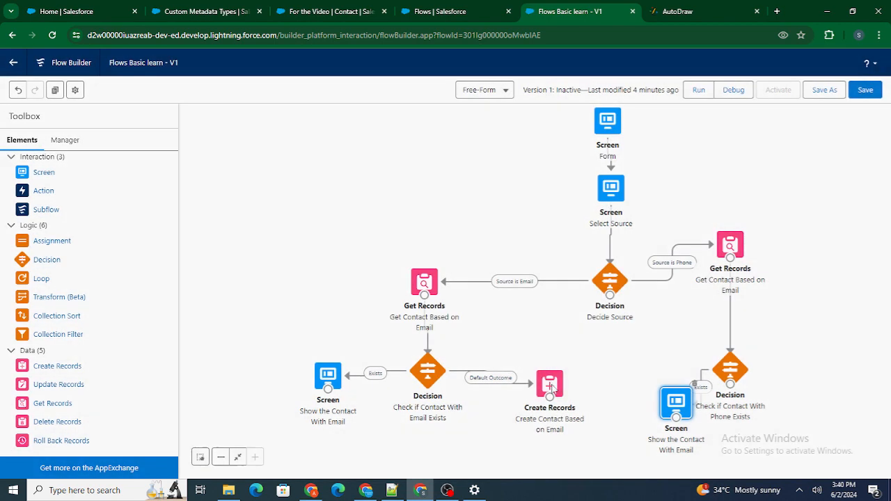
Step: Duplicate the "Create Contact Based on Email" element beside the phone decision and connect that decision to the copy as its Default Outcome
{"action": "left_click", "coordinate": [551, 385]}
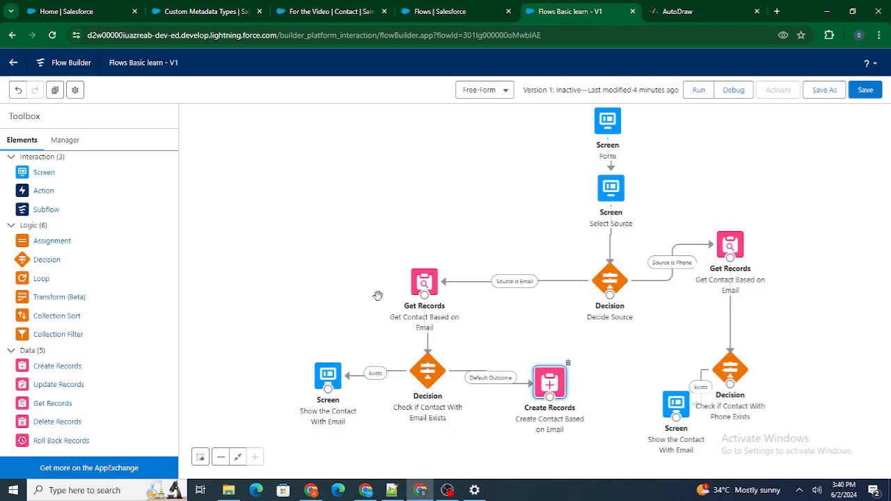
{"action": "left_click", "coordinate": [55, 89]}
{"action": "key", "text": "ctrl+v"}
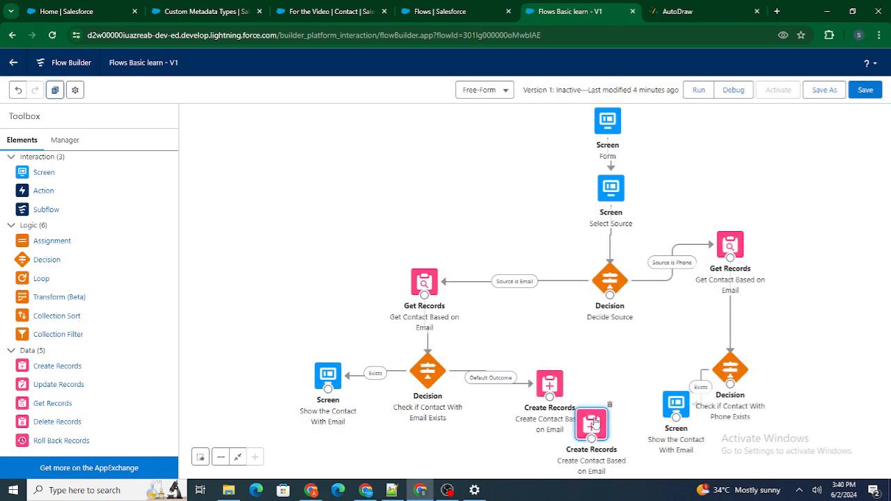
{"action": "left_click_drag", "start_coordinate": [597, 426], "coordinate": [872, 369]}
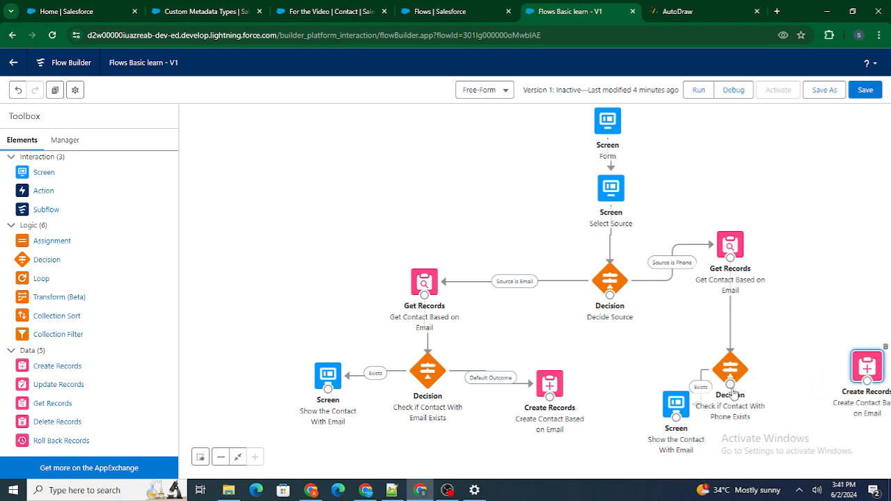
{"action": "left_click_drag", "start_coordinate": [730, 384], "coordinate": [870, 381]}
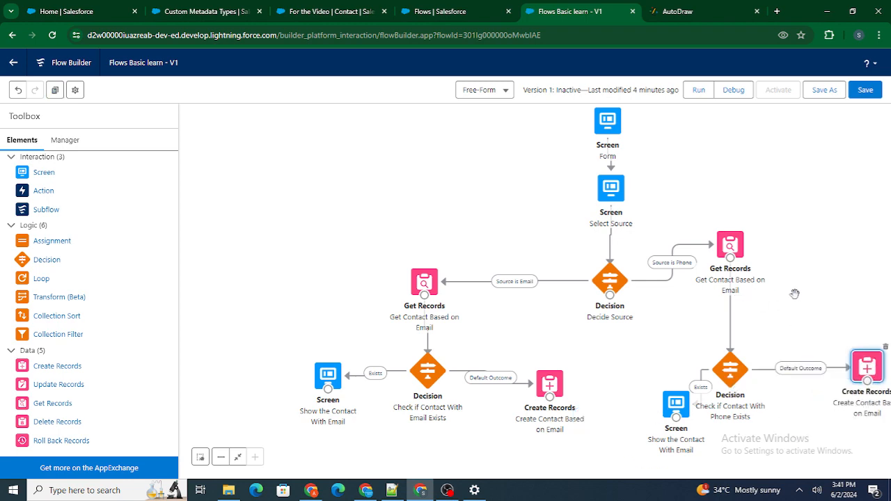
Step: Save the flow with its new phone branch and open a debug session for it
{"action": "left_click_drag", "start_coordinate": [816, 302], "coordinate": [715, 379]}
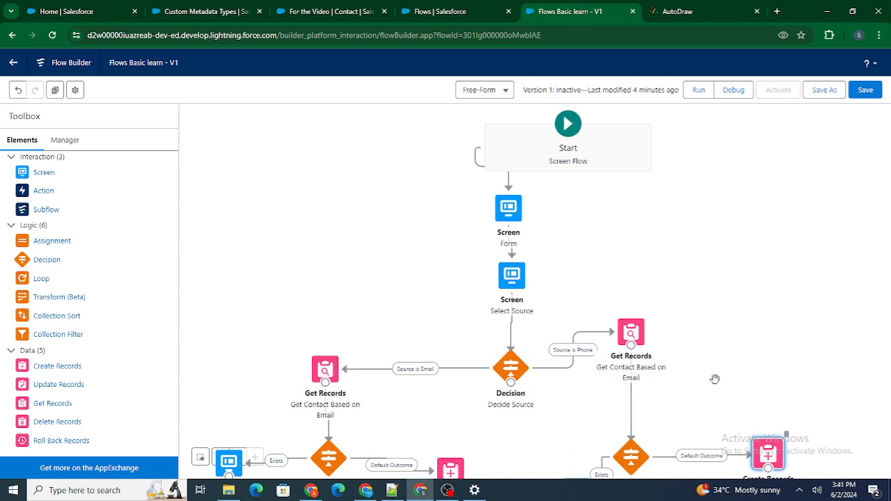
{"action": "left_click", "coordinate": [866, 89]}
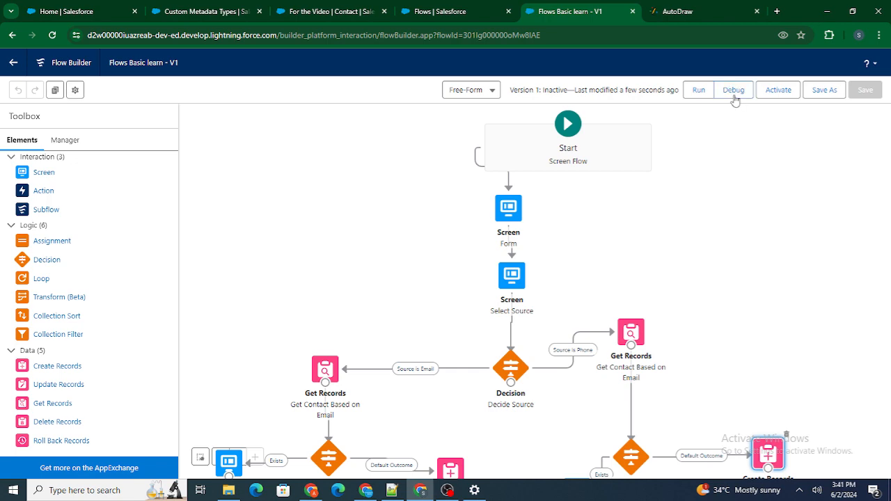
{"action": "left_click", "coordinate": [733, 96]}
Step: Find the phone number on the "For the Video" contact record and copy it
{"action": "left_click", "coordinate": [188, 9]}
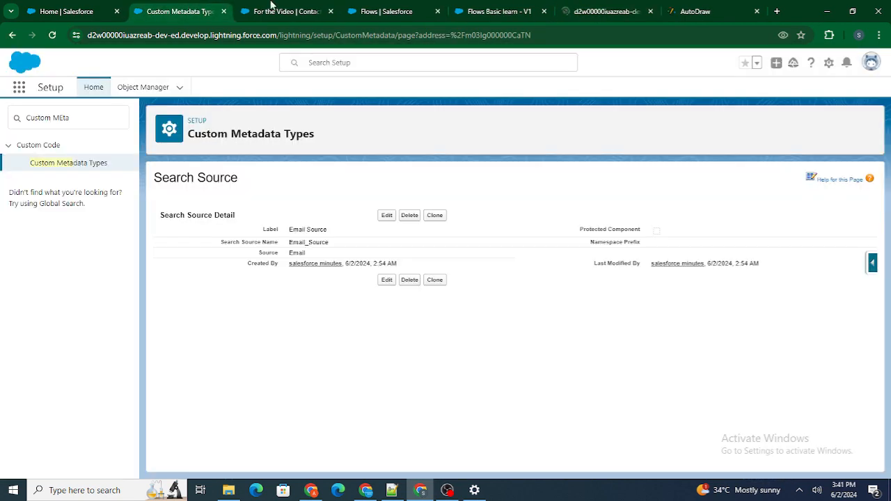
{"action": "left_click", "coordinate": [273, 9]}
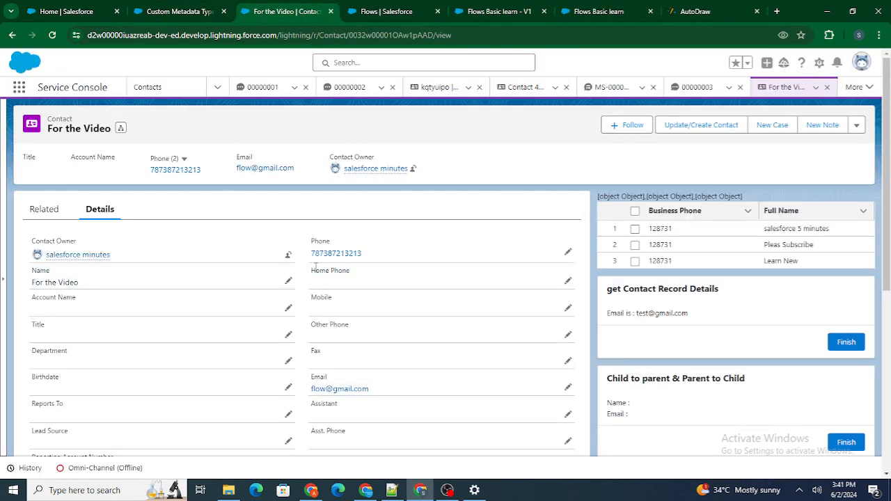
{"action": "left_click_drag", "start_coordinate": [315, 267], "coordinate": [310, 486]}
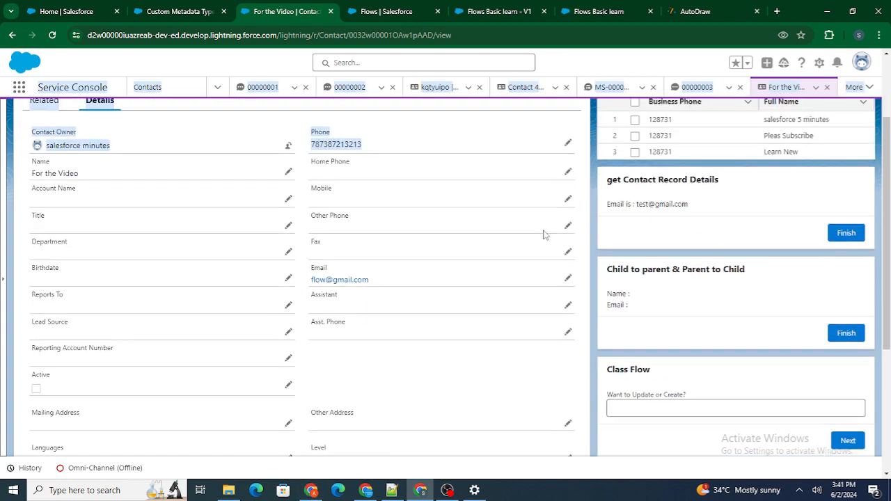
{"action": "scroll", "coordinate": [546, 234], "scroll_direction": "up", "scroll_amount": 2}
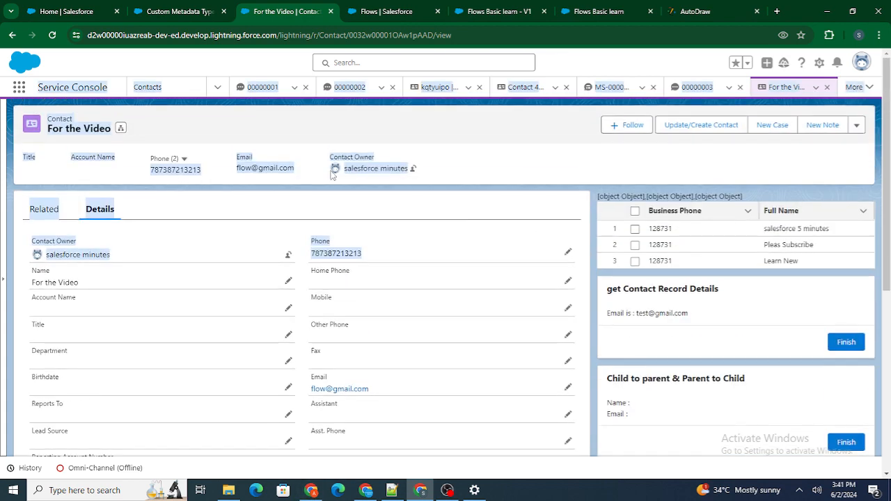
{"action": "left_click", "coordinate": [180, 135]}
{"action": "left_click_drag", "start_coordinate": [146, 170], "coordinate": [208, 221]}
{"action": "key", "text": "shift+Left"}
{"action": "key", "text": "shift+Left"}
{"action": "key", "text": "shift+Left"}
{"action": "key", "text": "shift+Left"}
{"action": "key", "text": "shift+Left"}
{"action": "key", "text": "shift+Left"}
{"action": "key", "text": "shift+Left"}
{"action": "key", "text": "shift+Left"}
{"action": "key", "text": "shift+Left"}
{"action": "key", "text": "shift+Left"}
{"action": "key", "text": "shift+Left"}
{"action": "key", "text": "shift+Left"}
{"action": "key", "text": "shift+Left"}
{"action": "key", "text": "shift+Left"}
{"action": "key", "text": "shift+Left"}
{"action": "key", "text": "shift+Left"}
{"action": "key", "text": "shift+Left"}
{"action": "key", "text": "shift+Left"}
{"action": "key", "text": "shift+Left"}
{"action": "key", "text": "shift+Left"}
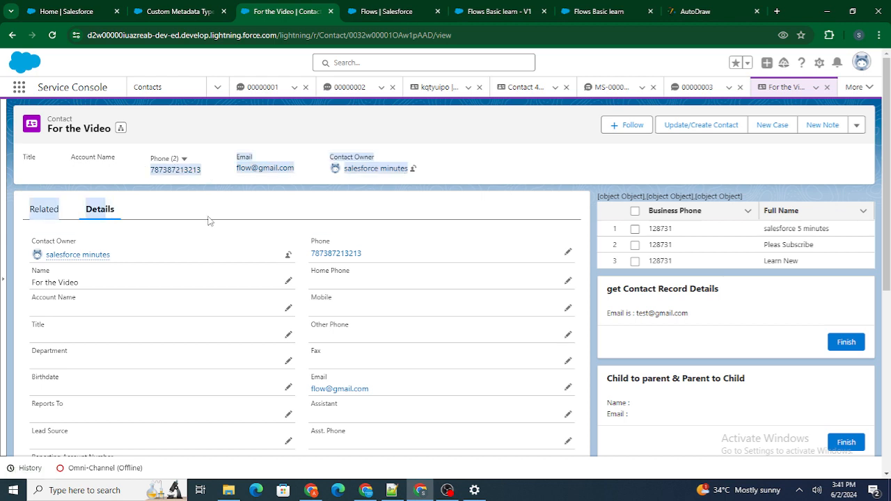
{"action": "key", "text": "shift+Left"}
{"action": "key", "text": "shift+Left"}
{"action": "key", "text": "shift+Left"}
{"action": "key", "text": "shift+Left"}
{"action": "key", "text": "shift+Left"}
{"action": "key", "text": "shift+Left"}
{"action": "key", "text": "shift+Left"}
{"action": "key", "text": "shift+Left"}
{"action": "key", "text": "shift+Left"}
{"action": "key", "text": "shift+Left"}
{"action": "key", "text": "shift+Left"}
{"action": "key", "text": "shift+Left"}
{"action": "key", "text": "shift+Left"}
{"action": "key", "text": "shift+Left"}
{"action": "key", "text": "shift+Left"}
{"action": "key", "text": "shift+Left"}
{"action": "key", "text": "shift+Left"}
{"action": "key", "text": "shift+Left"}
{"action": "key", "text": "shift+Left"}
{"action": "key", "text": "shift+Left"}
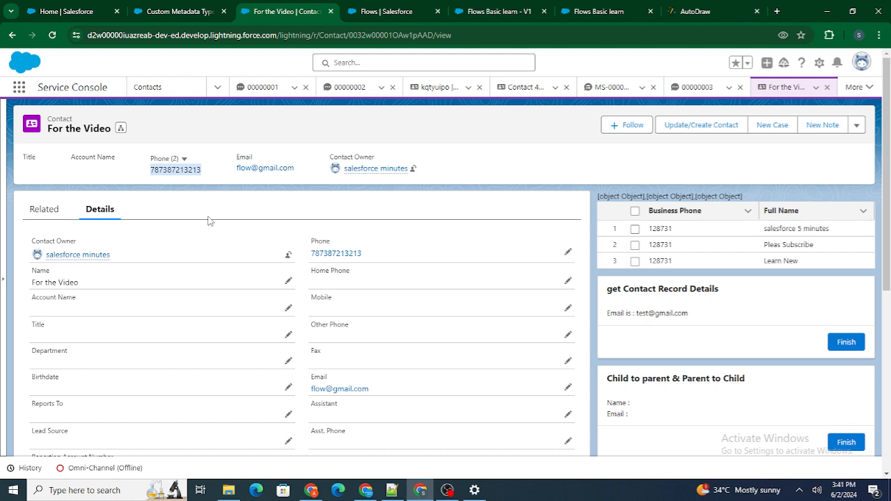
Step: Run the debug session and submit the form with the name "Test for Video", the copied contact phone number and a different e-mail address
{"action": "left_click", "coordinate": [585, 9]}
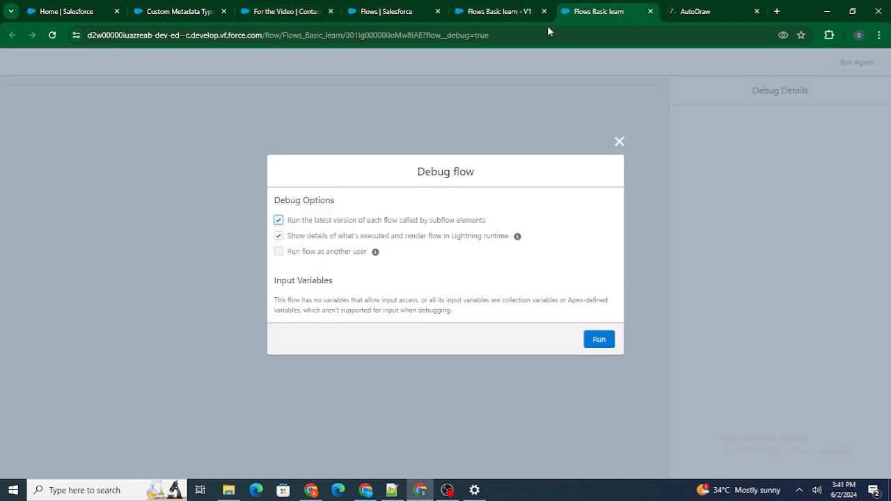
{"action": "left_click", "coordinate": [598, 340]}
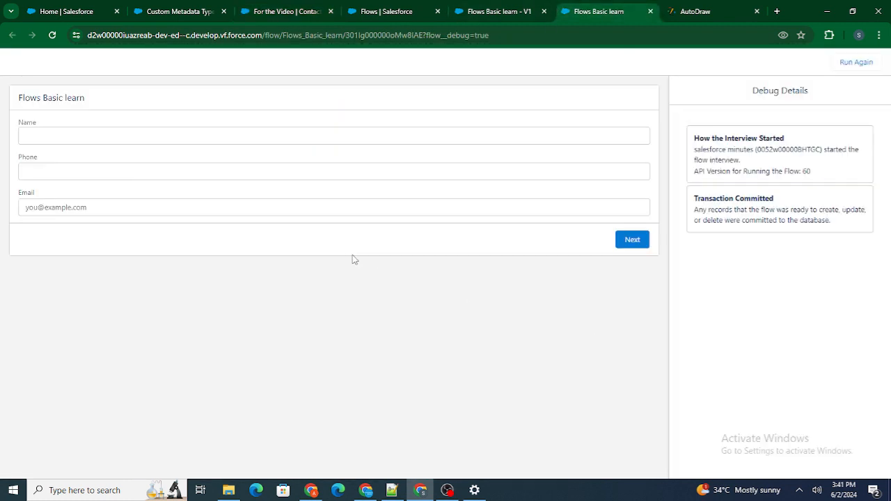
{"action": "left_click", "coordinate": [82, 137]}
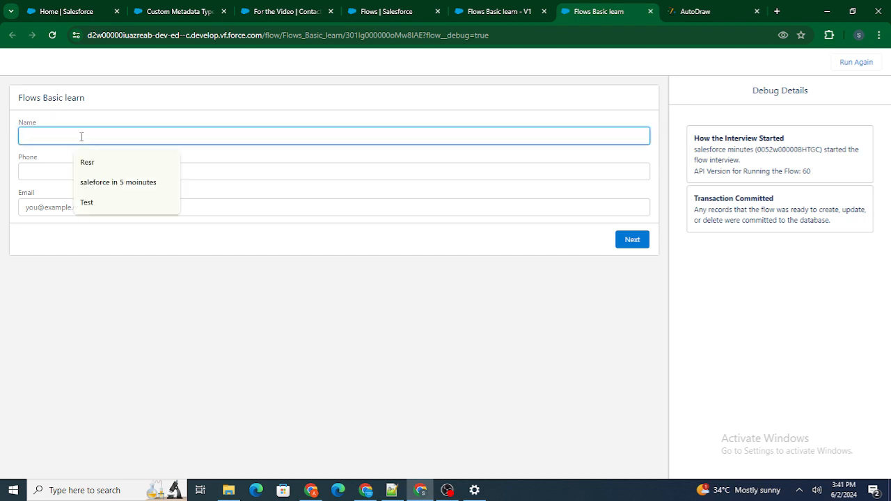
{"action": "type", "text": "Test for Video"}
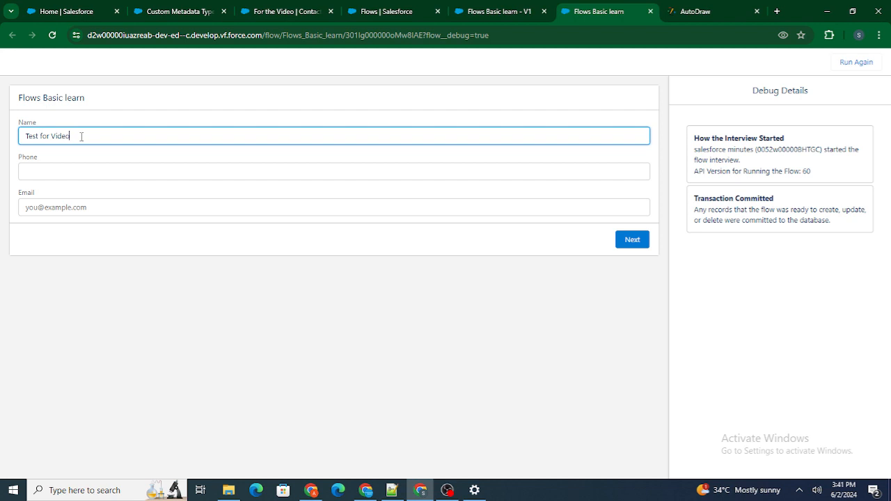
{"action": "left_click", "coordinate": [107, 171]}
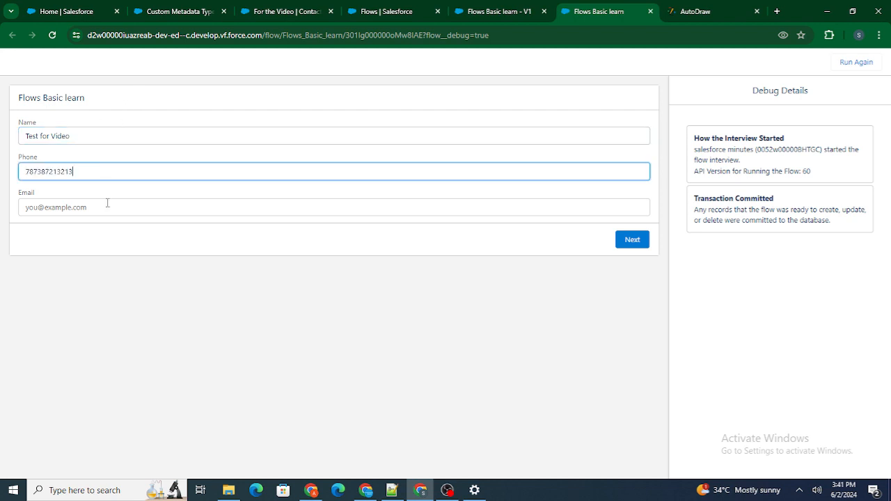
{"action": "left_click", "coordinate": [99, 214]}
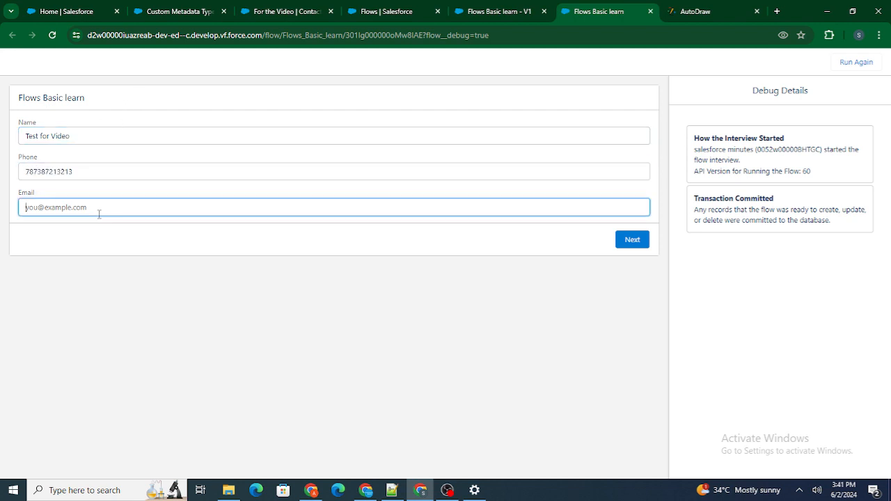
{"action": "left_click", "coordinate": [632, 239]}
Step: Choose Phone as the source, run the phone branch to its contact name screen, and go back to the form
{"action": "left_click", "coordinate": [127, 138]}
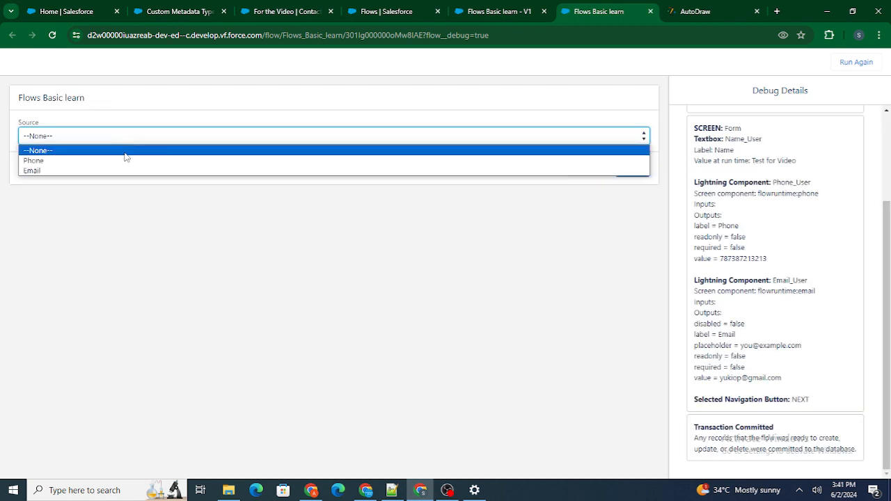
{"action": "left_click", "coordinate": [122, 156]}
{"action": "left_click", "coordinate": [104, 142]}
{"action": "left_click", "coordinate": [84, 161]}
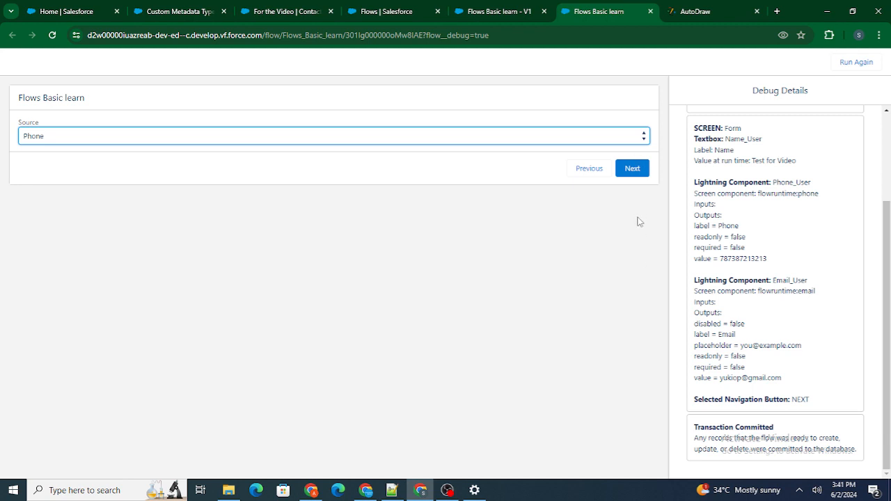
{"action": "left_click", "coordinate": [629, 172]}
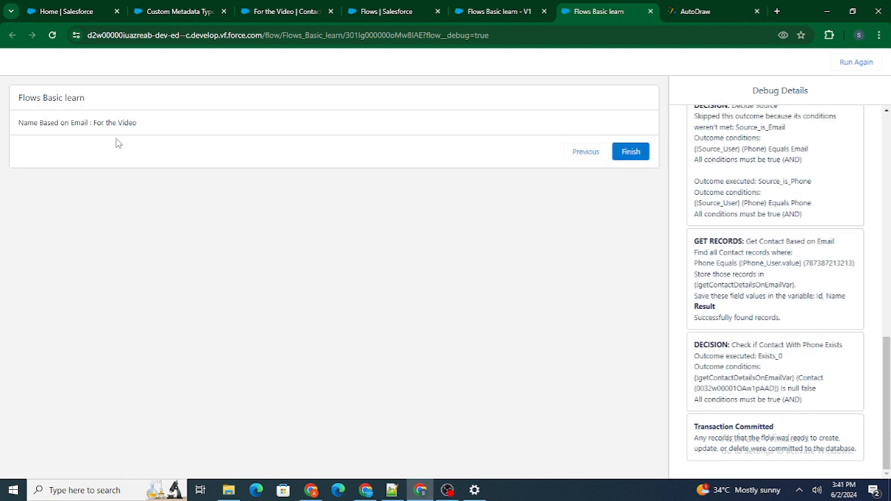
{"action": "left_click", "coordinate": [593, 158]}
{"action": "left_click", "coordinate": [592, 166]}
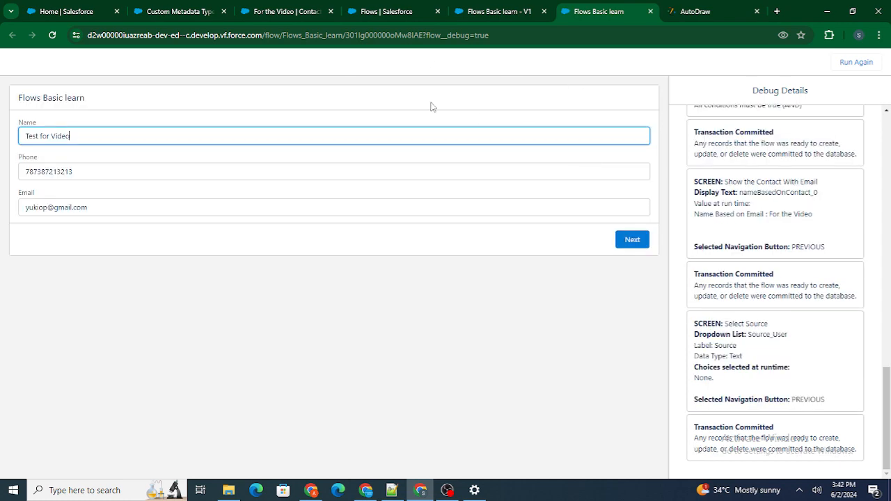
Step: Open the Developer Console from the Setup page and place its browser tab after the flow debug tab
{"action": "left_click", "coordinate": [481, 12]}
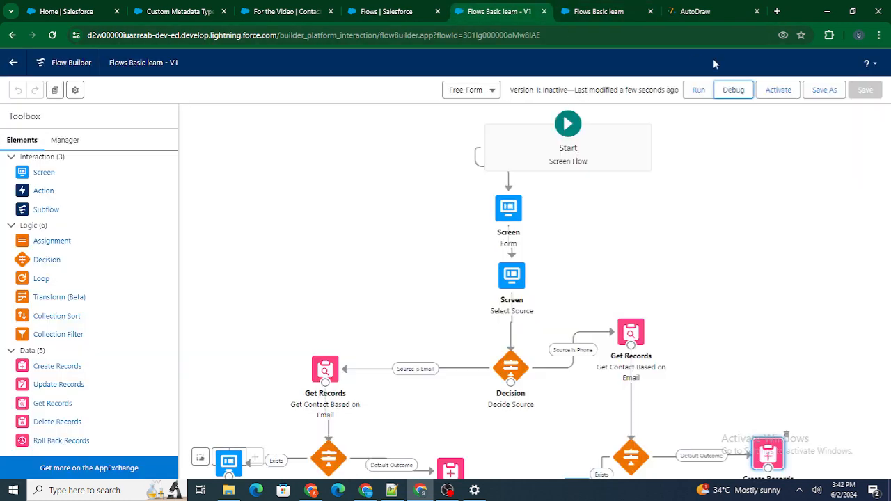
{"action": "left_click", "coordinate": [389, 11]}
{"action": "left_click", "coordinate": [831, 65]}
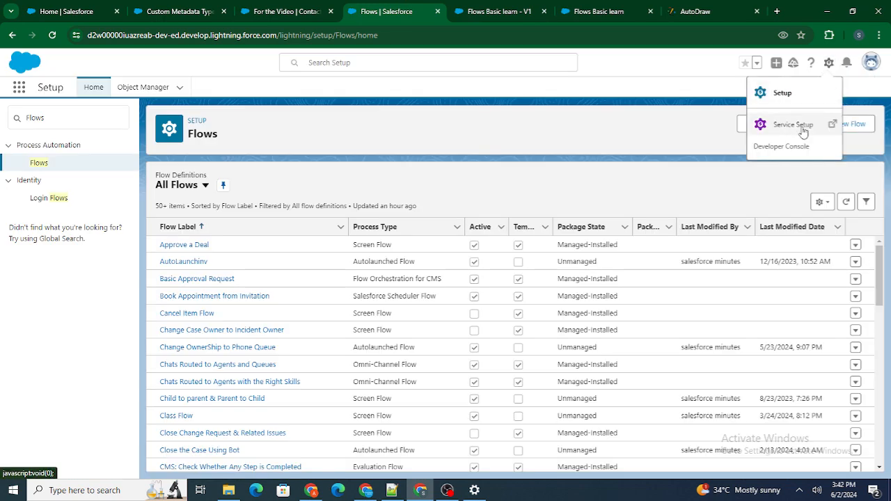
{"action": "left_click", "coordinate": [780, 147]}
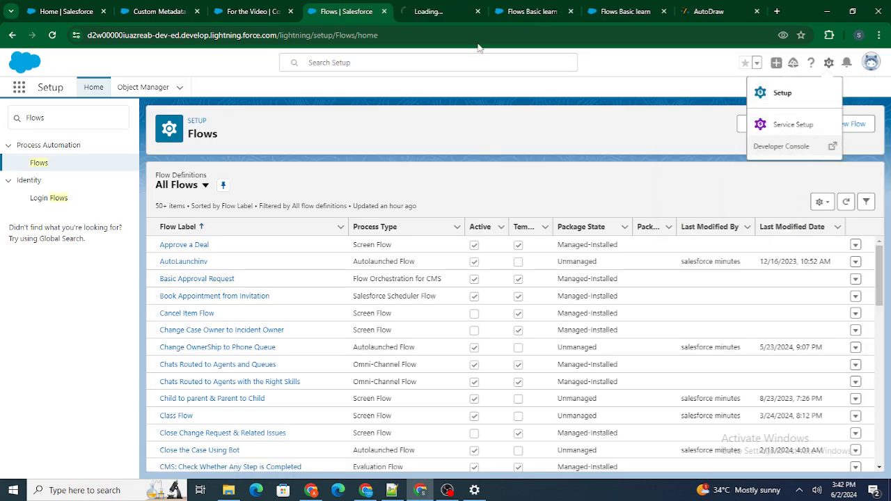
{"action": "left_click_drag", "start_coordinate": [449, 9], "coordinate": [607, 8]}
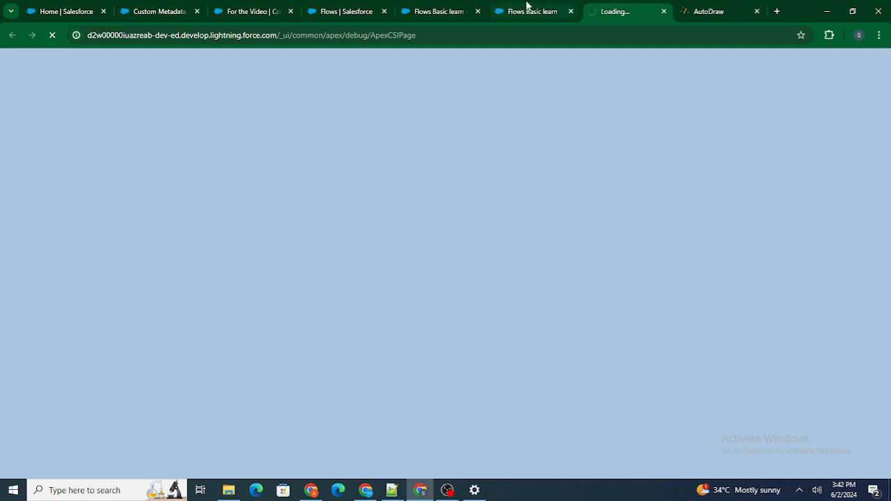
Step: Alter the e-mail address in the debug form by adding "zzzz" before the @ sign
{"action": "left_click", "coordinate": [527, 9]}
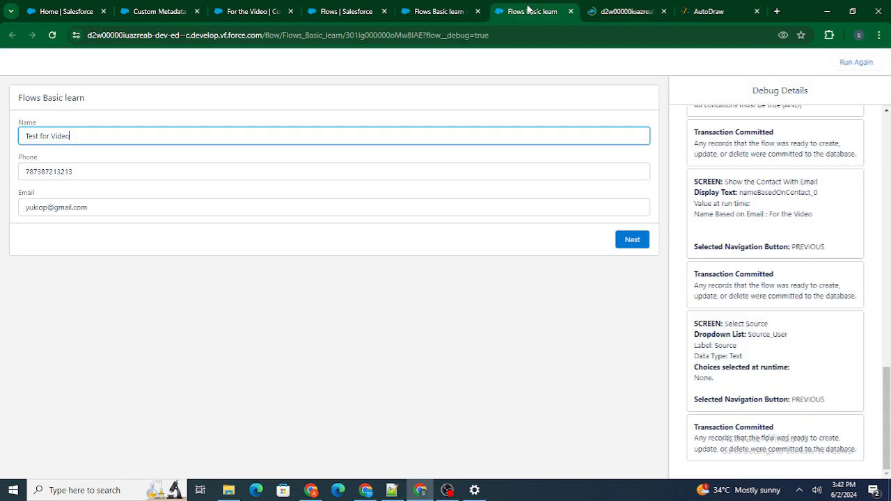
{"action": "left_click", "coordinate": [118, 172]}
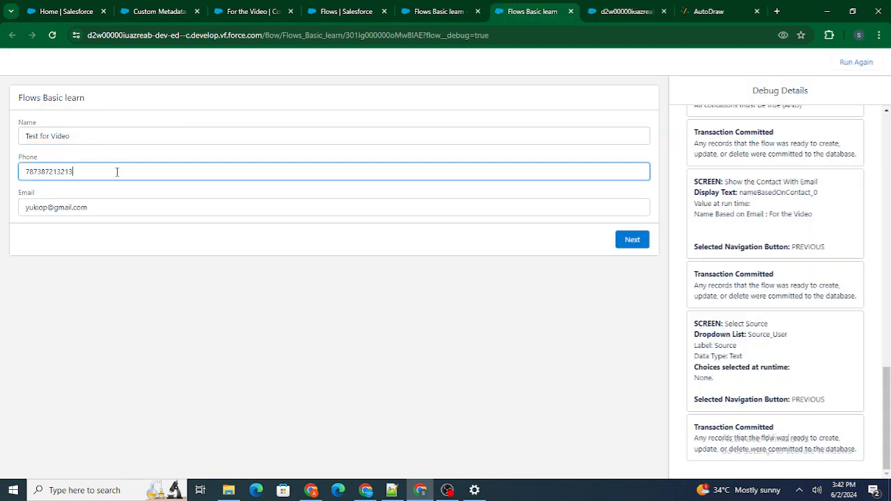
{"action": "left_click", "coordinate": [145, 101]}
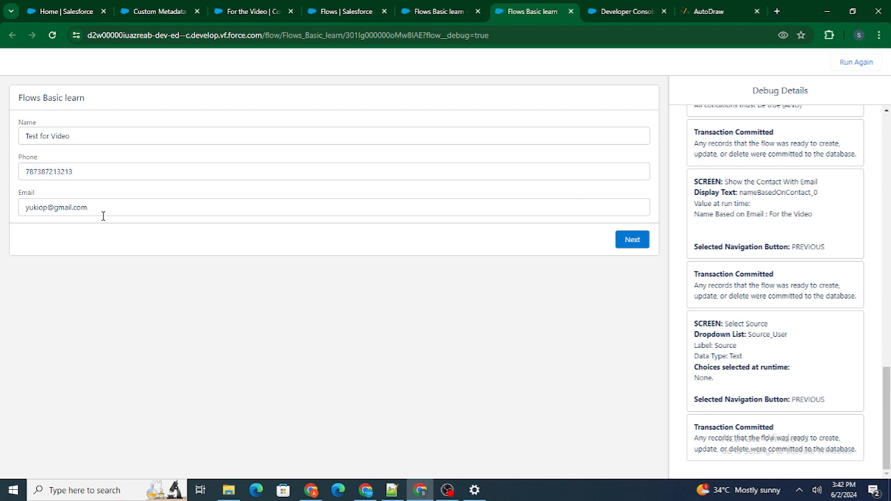
{"action": "left_click_drag", "start_coordinate": [103, 215], "coordinate": [11, 218]}
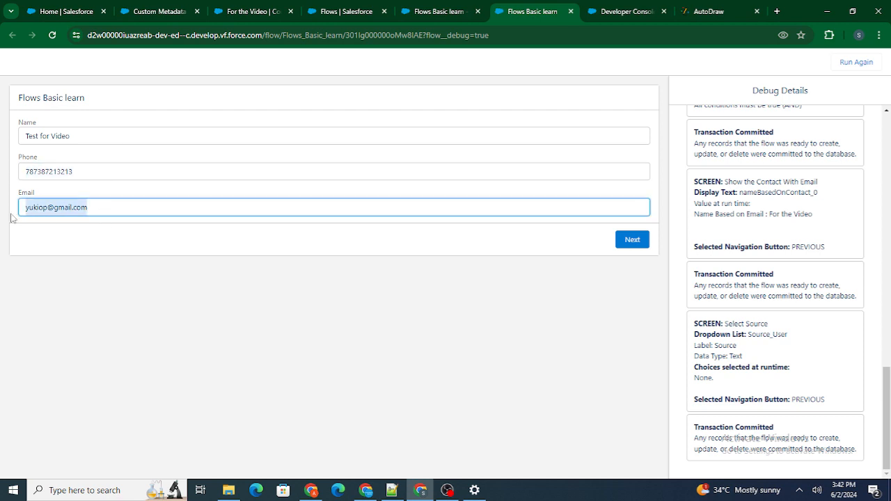
{"action": "left_click", "coordinate": [50, 214]}
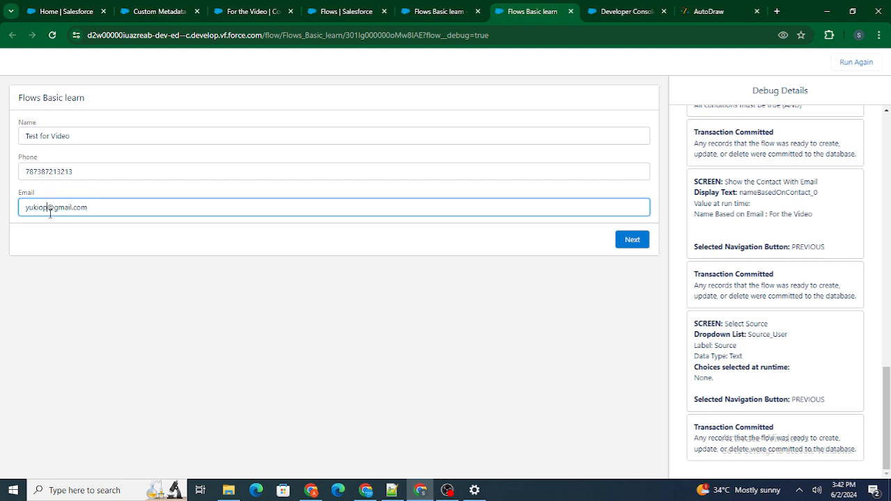
{"action": "type", "text": "zzzz"}
{"action": "left_click", "coordinate": [88, 234]}
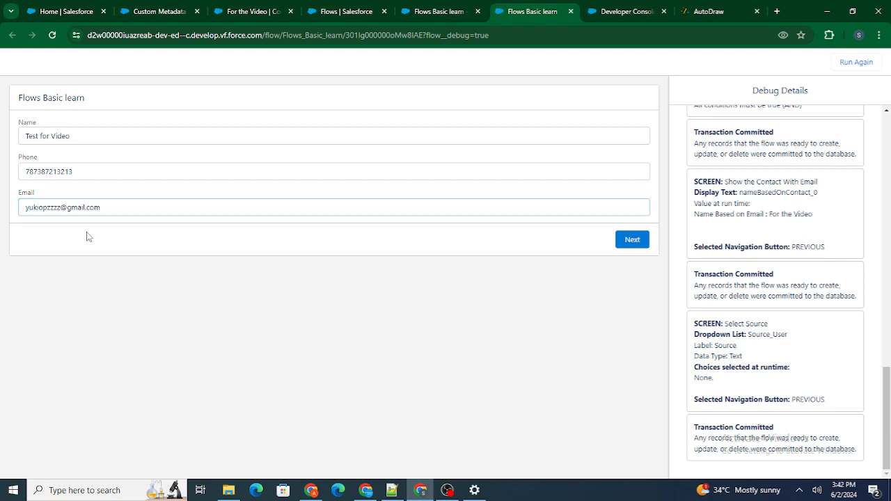
Step: Run the query "Select Id from Contact" in the Developer Console
{"action": "left_click", "coordinate": [622, 12]}
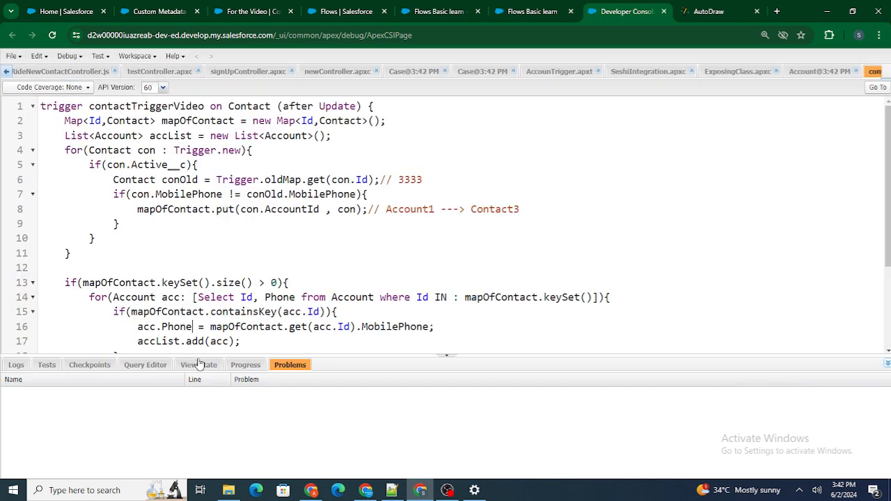
{"action": "left_click", "coordinate": [144, 365]}
{"action": "type", "text": "Sele"}
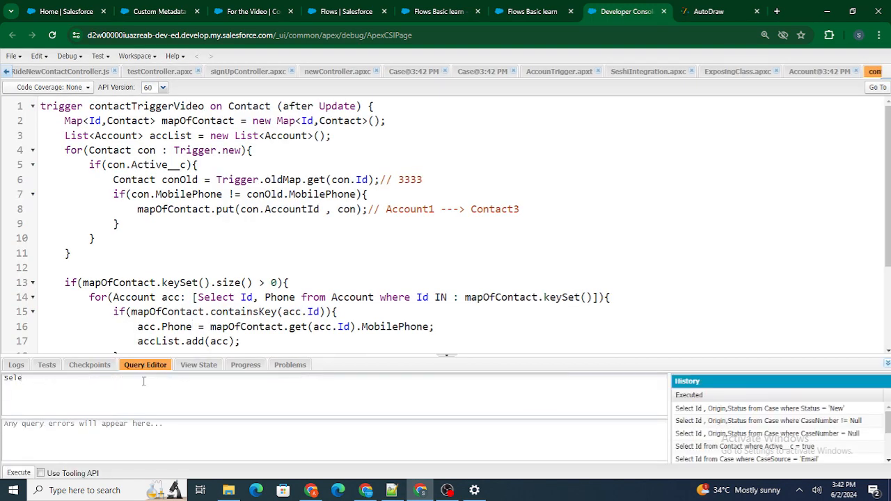
{"action": "type", "text": "ct Id from Contact"}
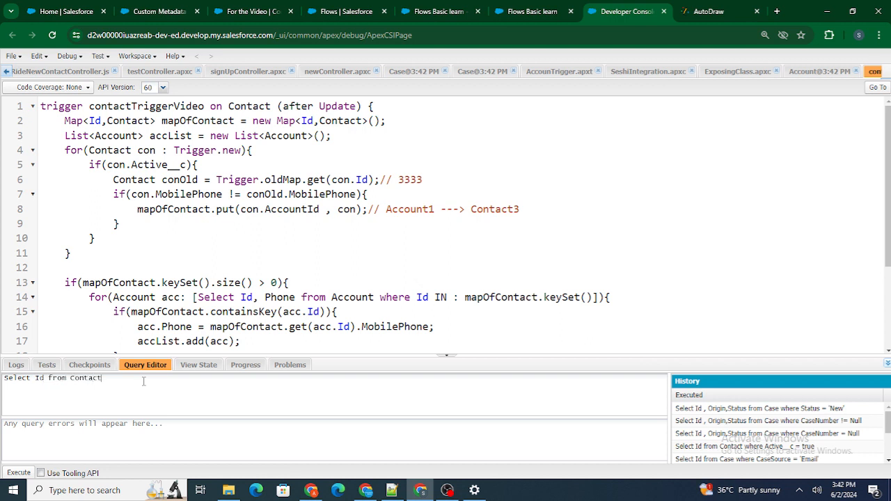
{"action": "left_click", "coordinate": [10, 474]}
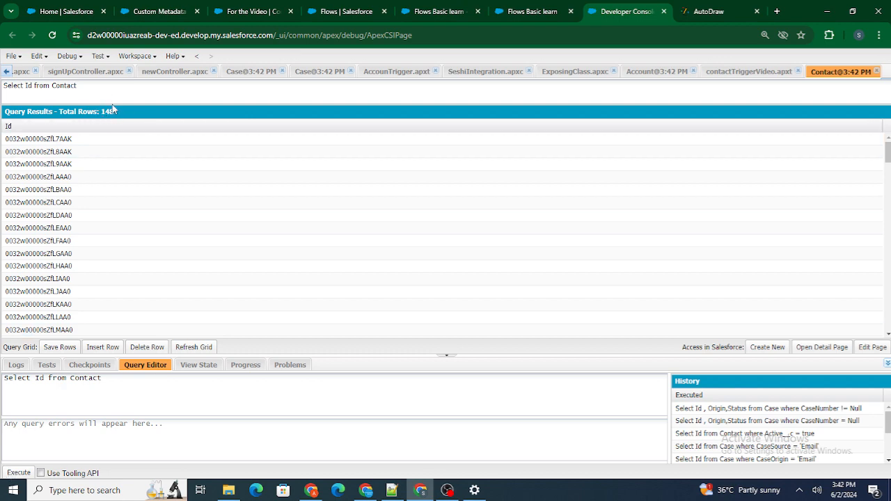
Step: Add the Name and Email fields to the Contact query and execute it
{"action": "left_click", "coordinate": [527, 7]}
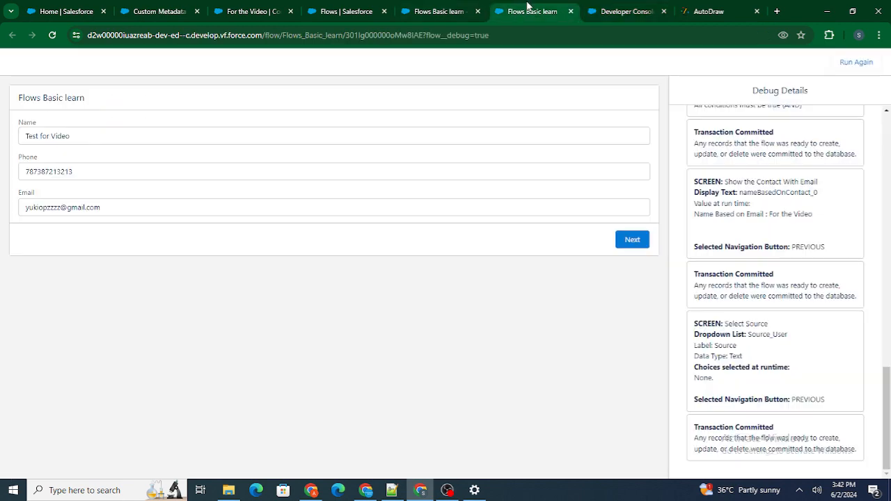
{"action": "left_click", "coordinate": [616, 11]}
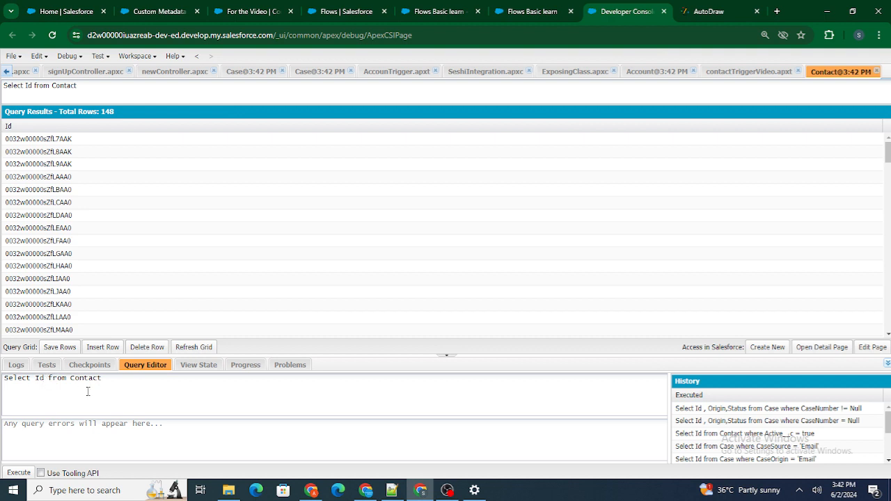
{"action": "type", "text": ",Name, Email"}
{"action": "left_click", "coordinate": [19, 473]}
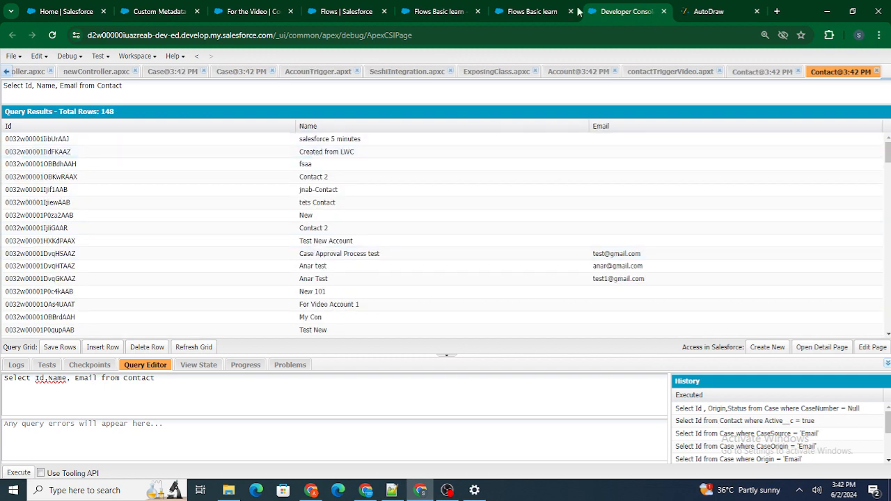
Step: Submit the debug form with Email as the source and run the flow through to its end
{"action": "left_click", "coordinate": [523, 12]}
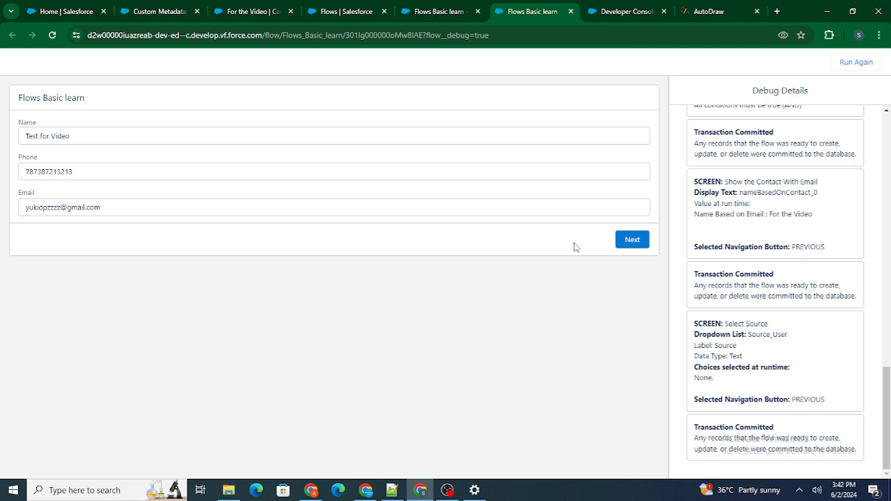
{"action": "left_click", "coordinate": [631, 241]}
{"action": "left_click", "coordinate": [237, 135]}
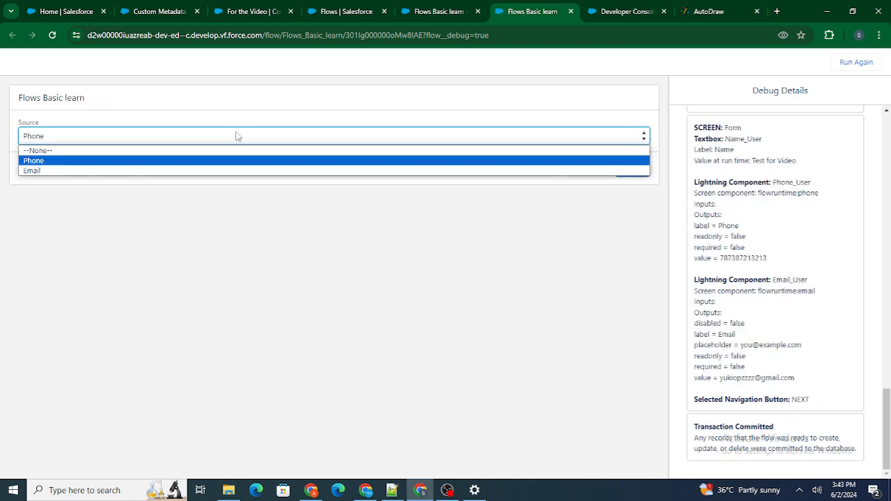
{"action": "left_click", "coordinate": [206, 170]}
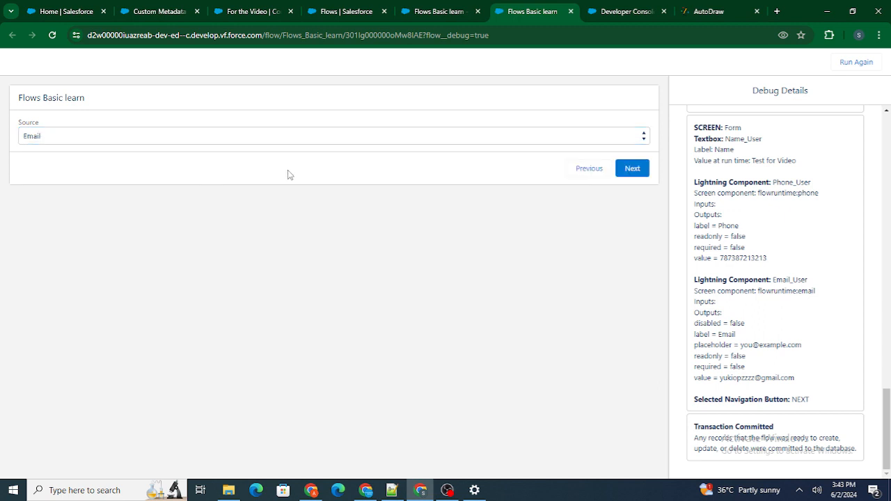
{"action": "left_click", "coordinate": [632, 169]}
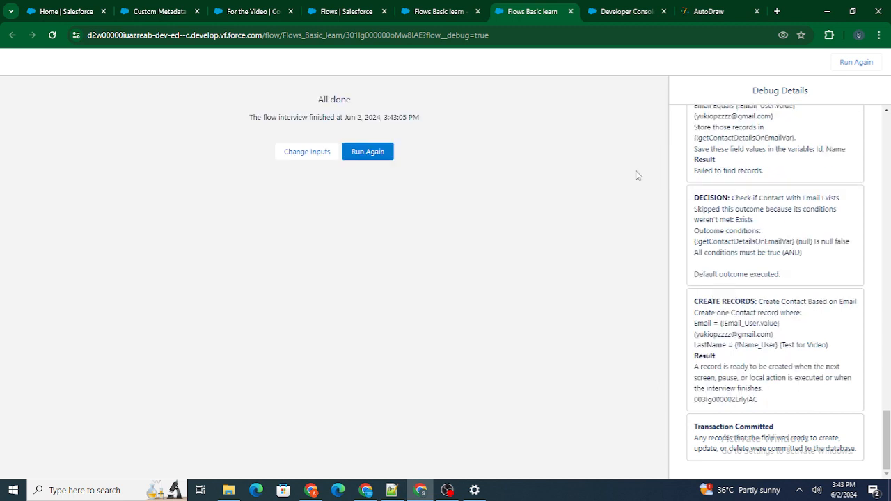
Step: Close the two earlier Contact query results in the Developer Console and rerun the Id, Name, Email query
{"action": "left_click", "coordinate": [618, 11]}
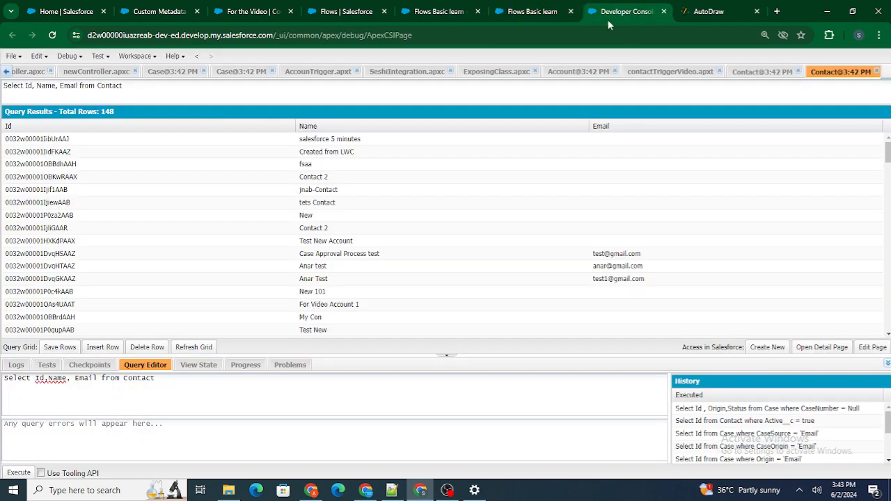
{"action": "left_click", "coordinate": [877, 72]}
{"action": "left_click", "coordinate": [876, 72]}
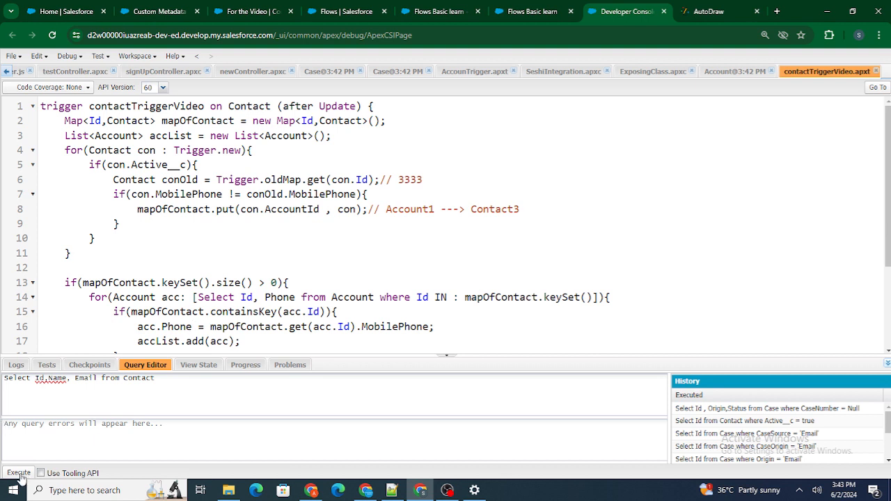
{"action": "left_click", "coordinate": [18, 473]}
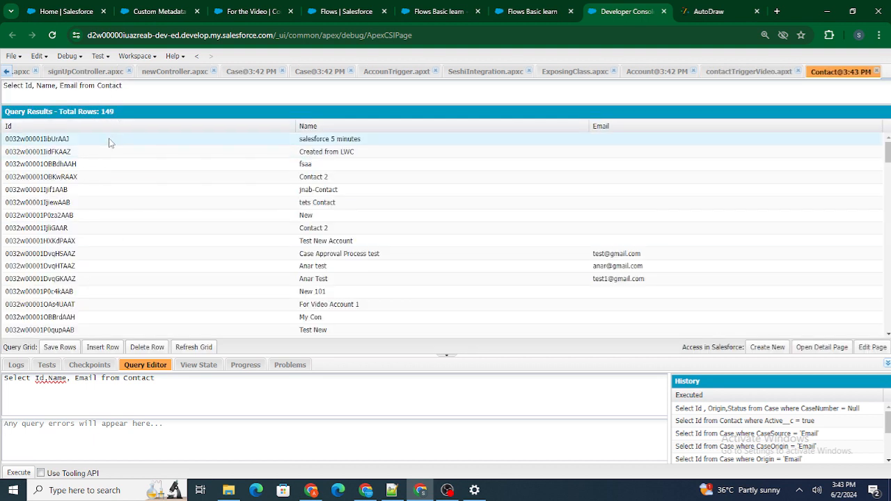
Step: Copy the part before the @ of the submitted e-mail from the debug details and search for it in the Contact query results
{"action": "left_click", "coordinate": [512, 8]}
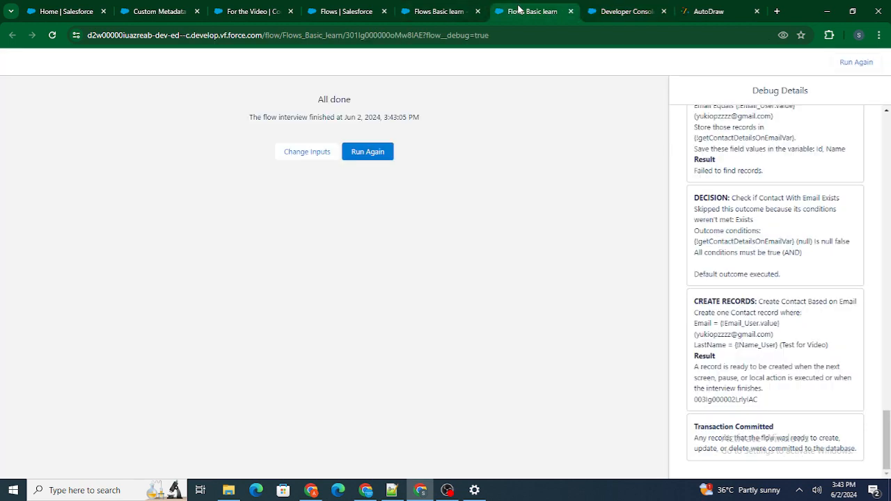
{"action": "scroll", "coordinate": [799, 262], "scroll_direction": "up", "scroll_amount": 1}
{"action": "scroll", "coordinate": [798, 265], "scroll_direction": "up", "scroll_amount": 3}
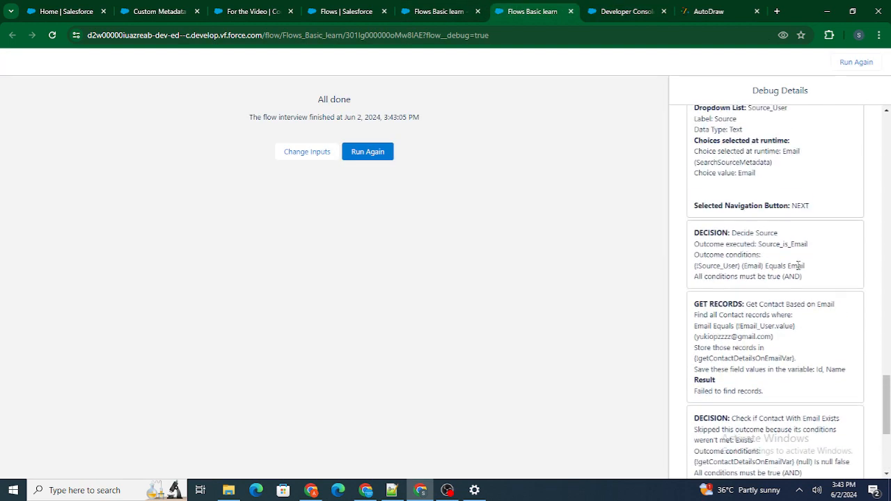
{"action": "double_click", "coordinate": [711, 345]}
{"action": "key", "text": "ctrl+c"}
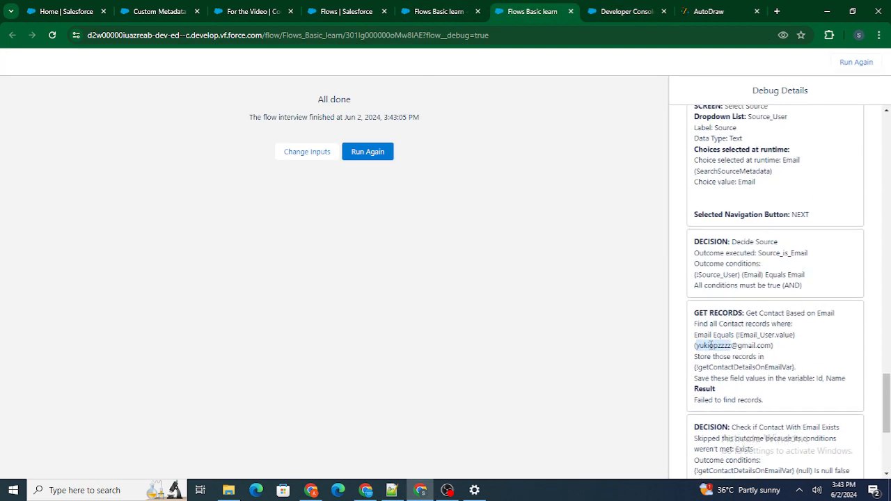
{"action": "left_click", "coordinate": [623, 11]}
{"action": "key", "text": "ctrl+f"}
{"action": "key", "text": "ctrl+v"}
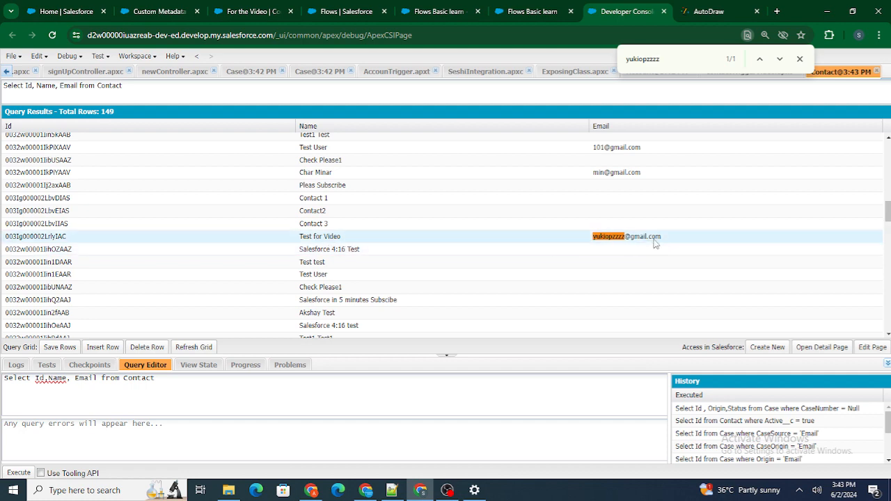
Step: Return to the flow canvas and review the email and phone branches below the Decide Source decision
{"action": "left_click", "coordinate": [503, 9]}
{"action": "left_click", "coordinate": [459, 9]}
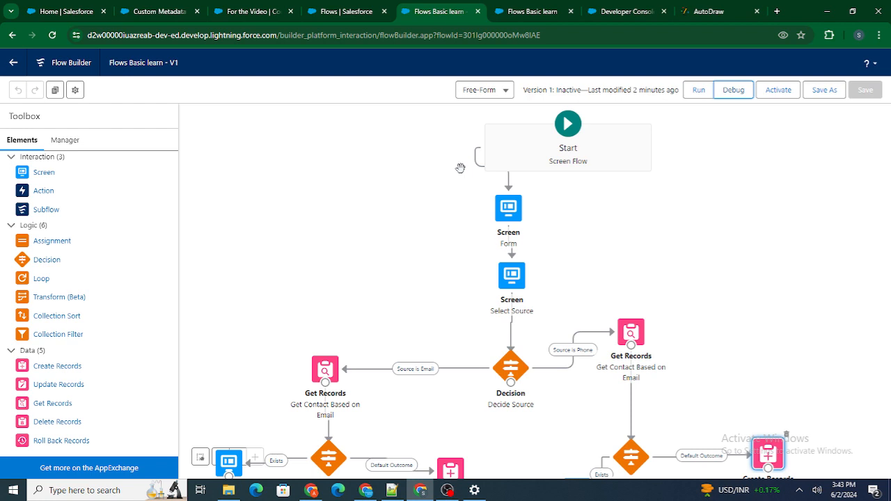
{"action": "left_click_drag", "start_coordinate": [432, 236], "coordinate": [431, 135]}
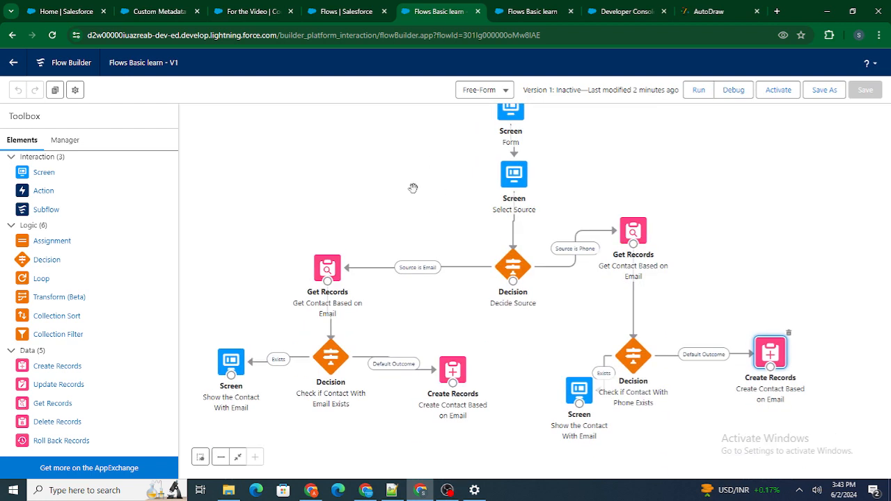
{"action": "left_click", "coordinate": [447, 490]}
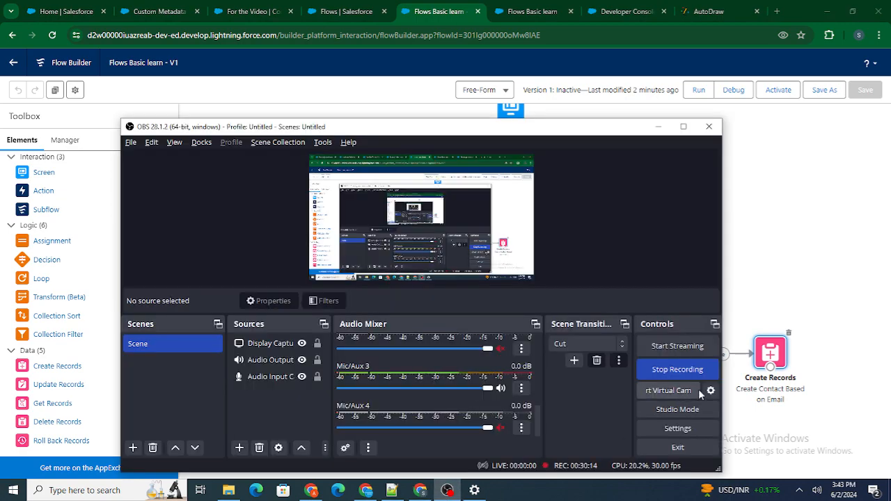